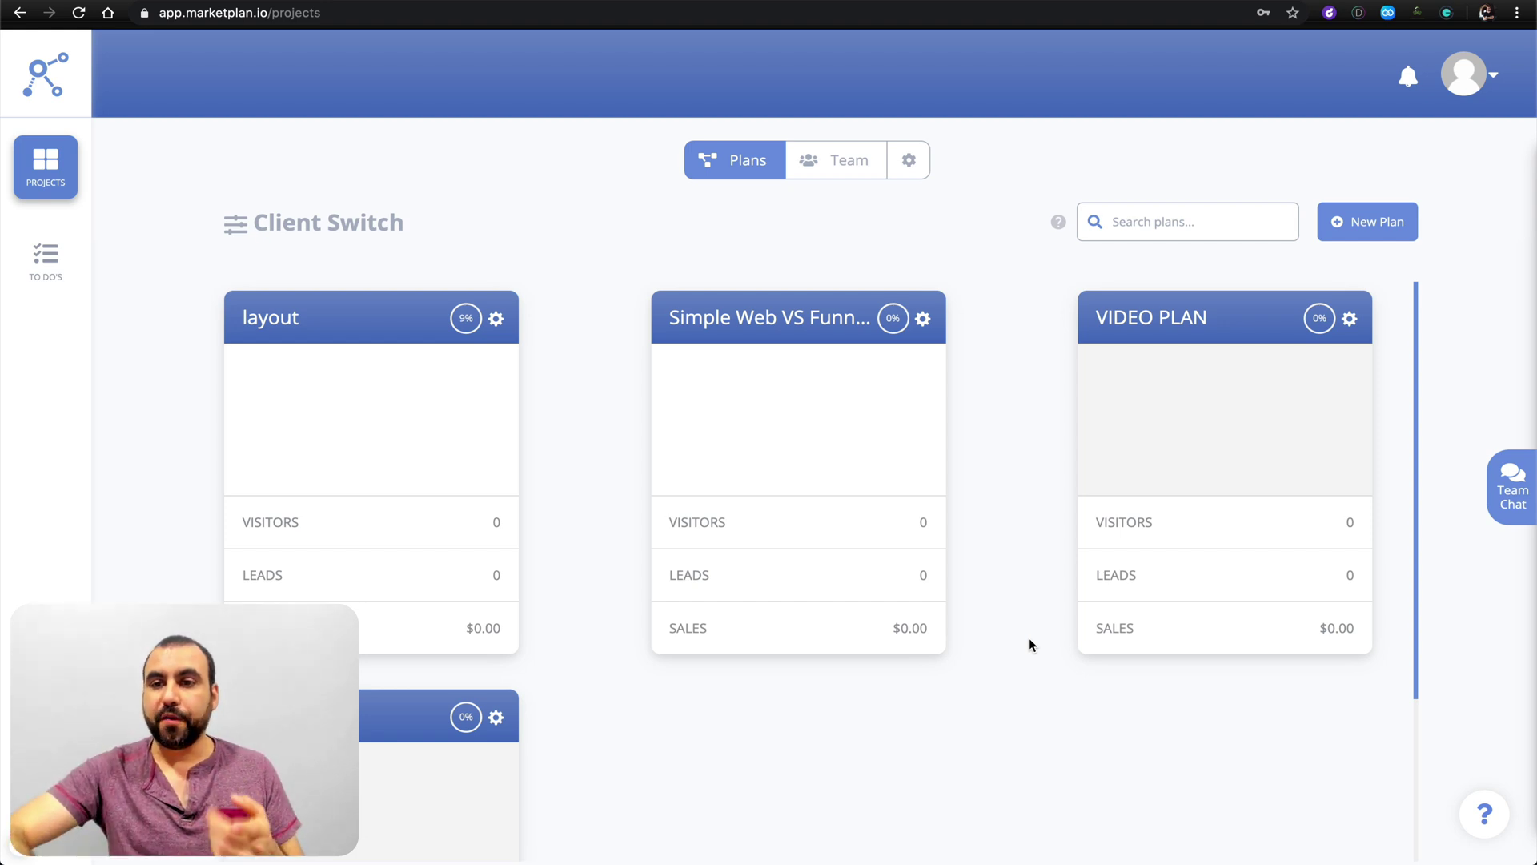
Step: Create a new plan named VIDEO PLAN in the Client Switch project
{"action": "left_click", "coordinate": [1374, 226]}
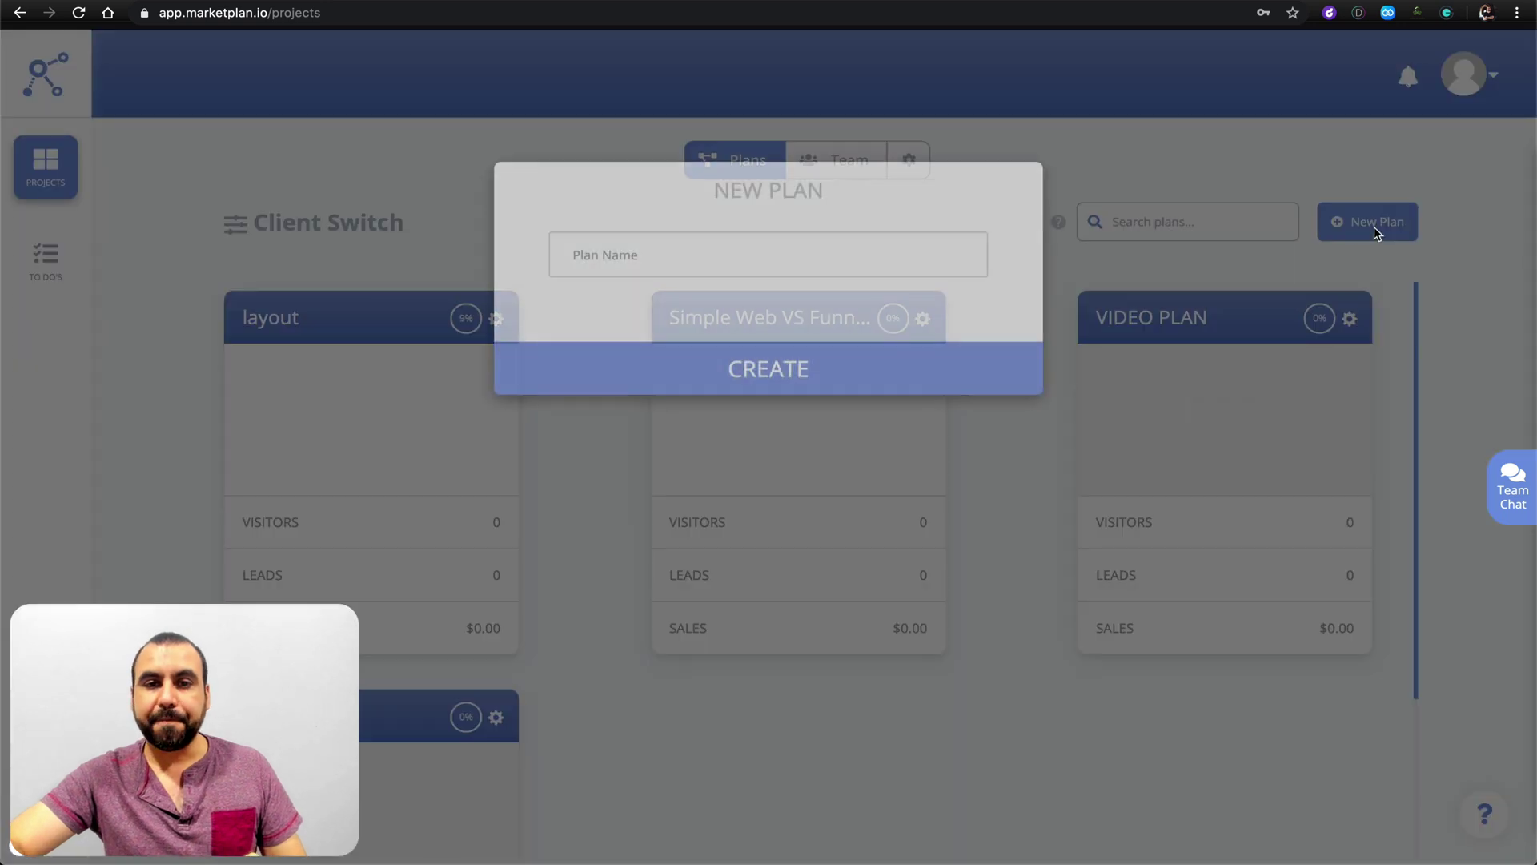
{"action": "left_click", "coordinate": [850, 239]}
{"action": "type", "text": "VIDEO PL"}
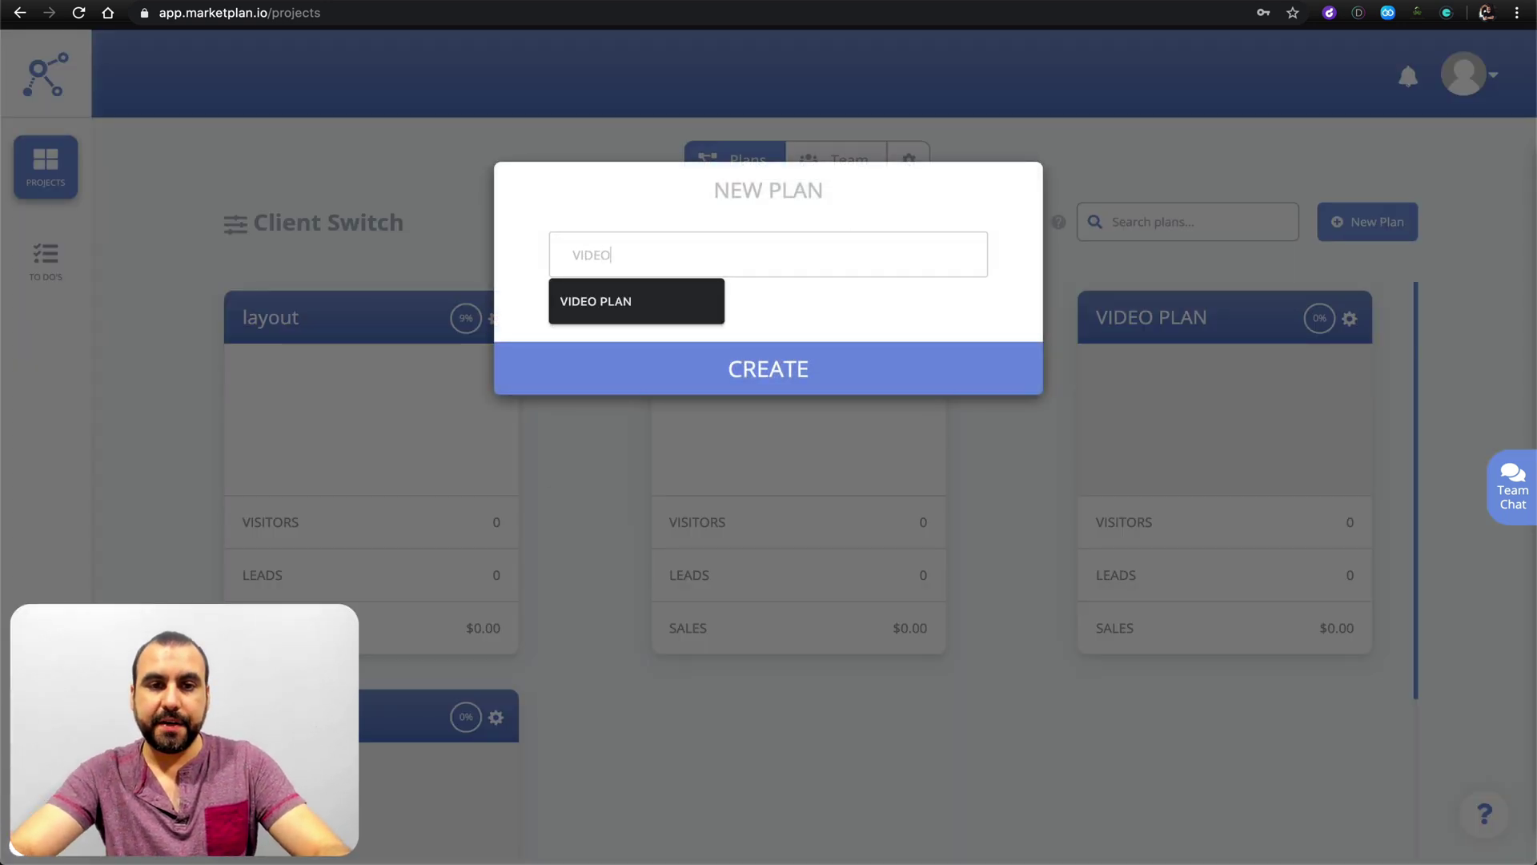
{"action": "type", "text": "AN"}
{"action": "left_click", "coordinate": [777, 356]}
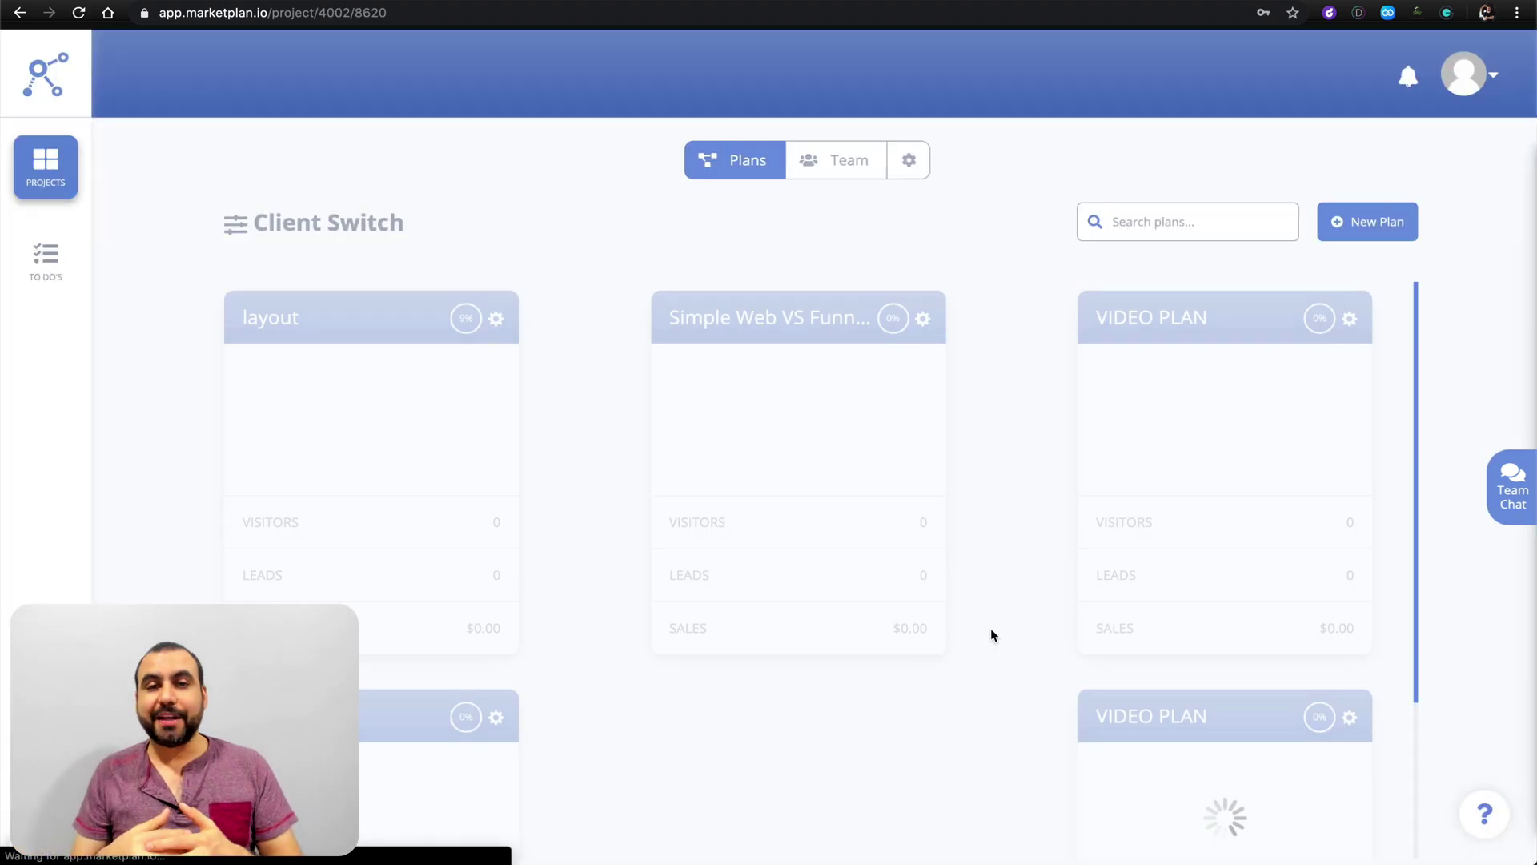
Step: Open the newly created VIDEO PLAN, the last one in the project's plan list
{"action": "scroll", "coordinate": [991, 629], "scroll_direction": "down", "scroll_amount": 2}
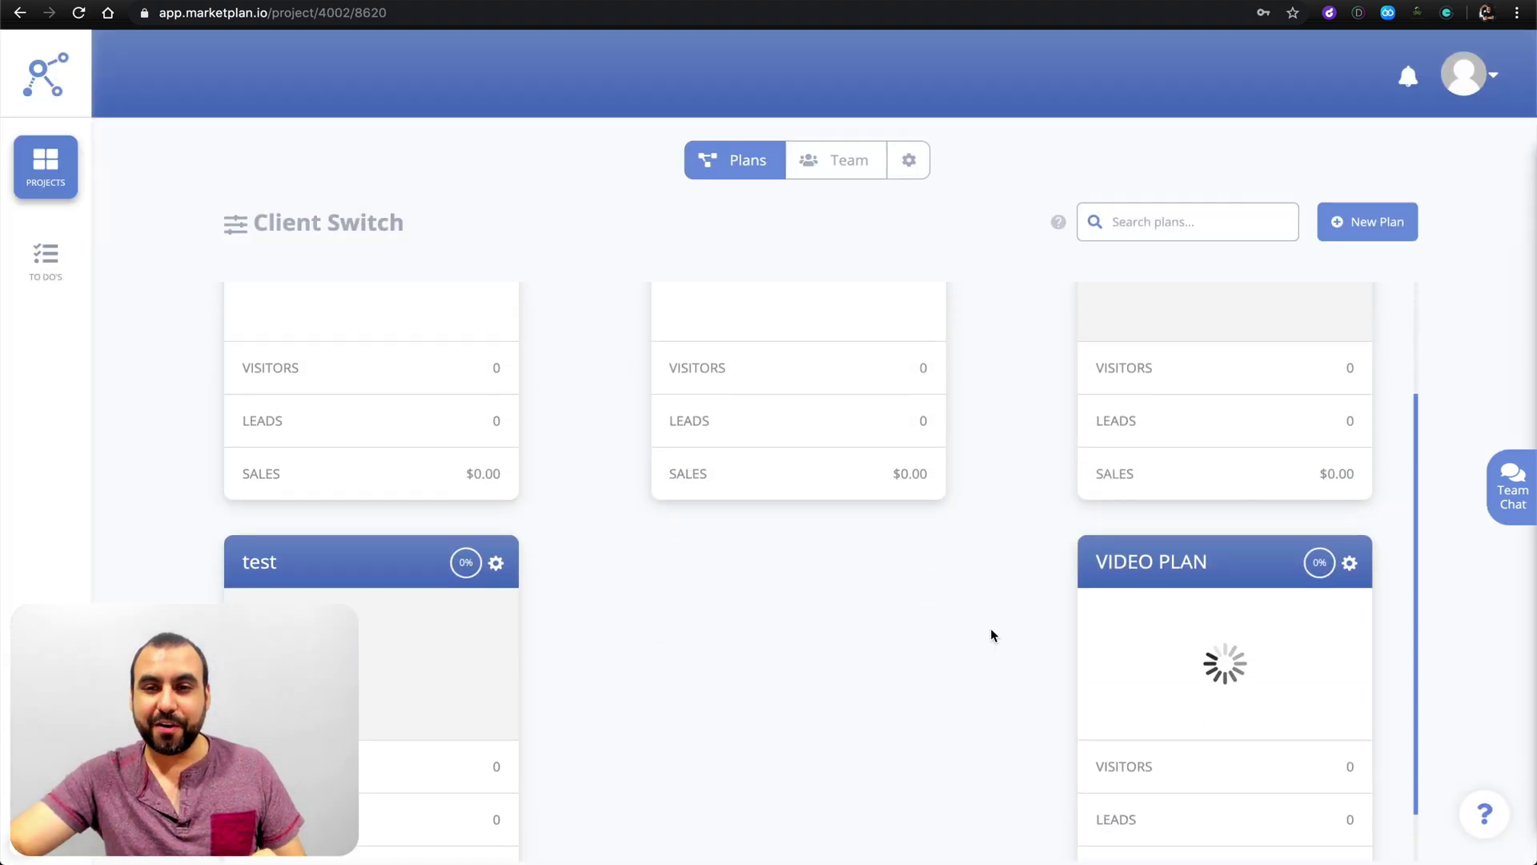
{"action": "scroll", "coordinate": [991, 629], "scroll_direction": "down", "scroll_amount": 1}
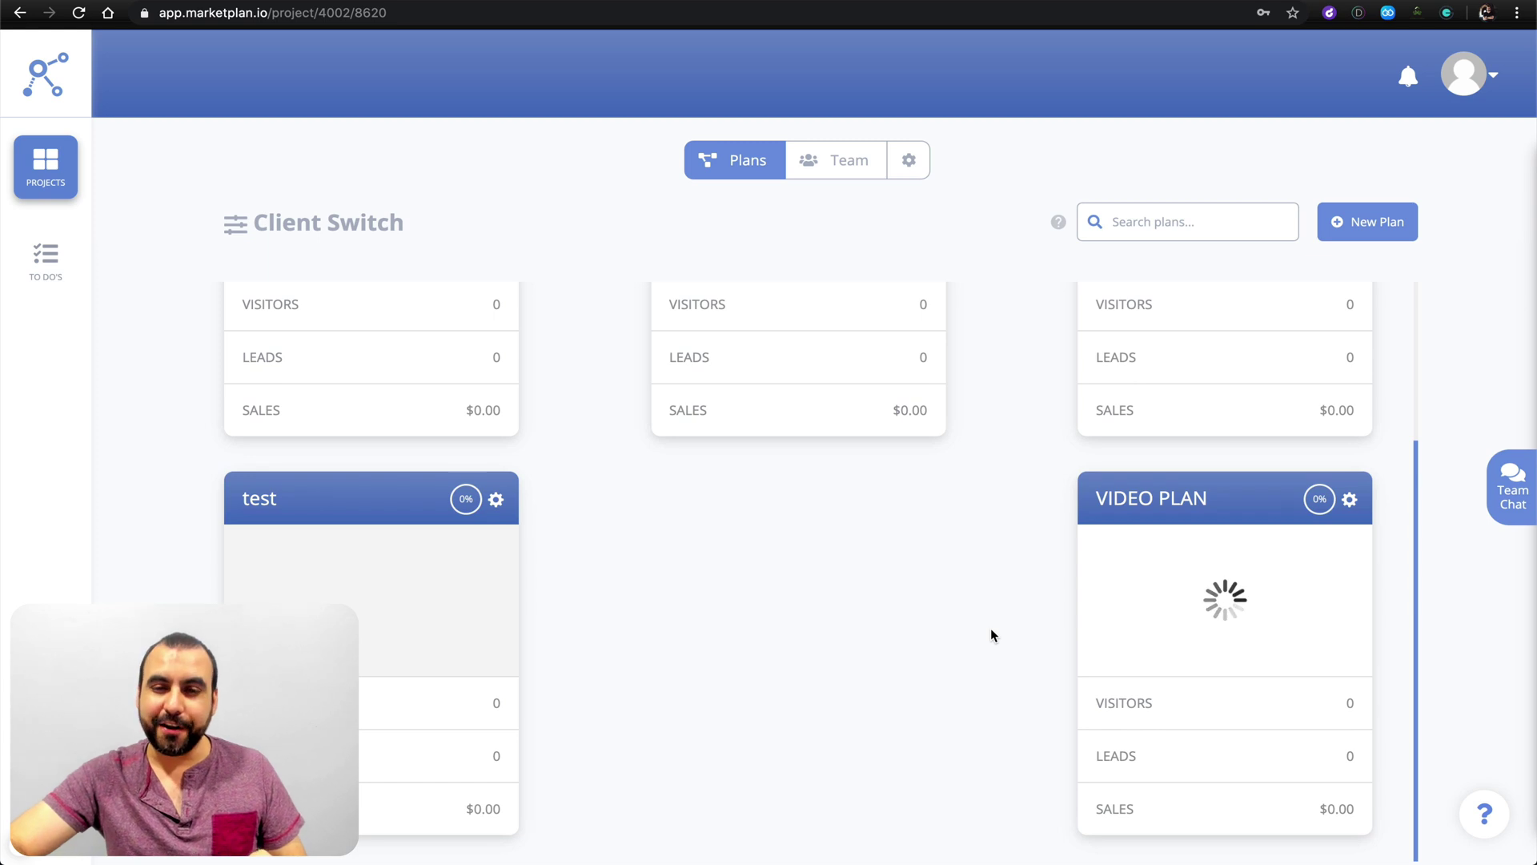
{"action": "left_click", "coordinate": [1205, 602]}
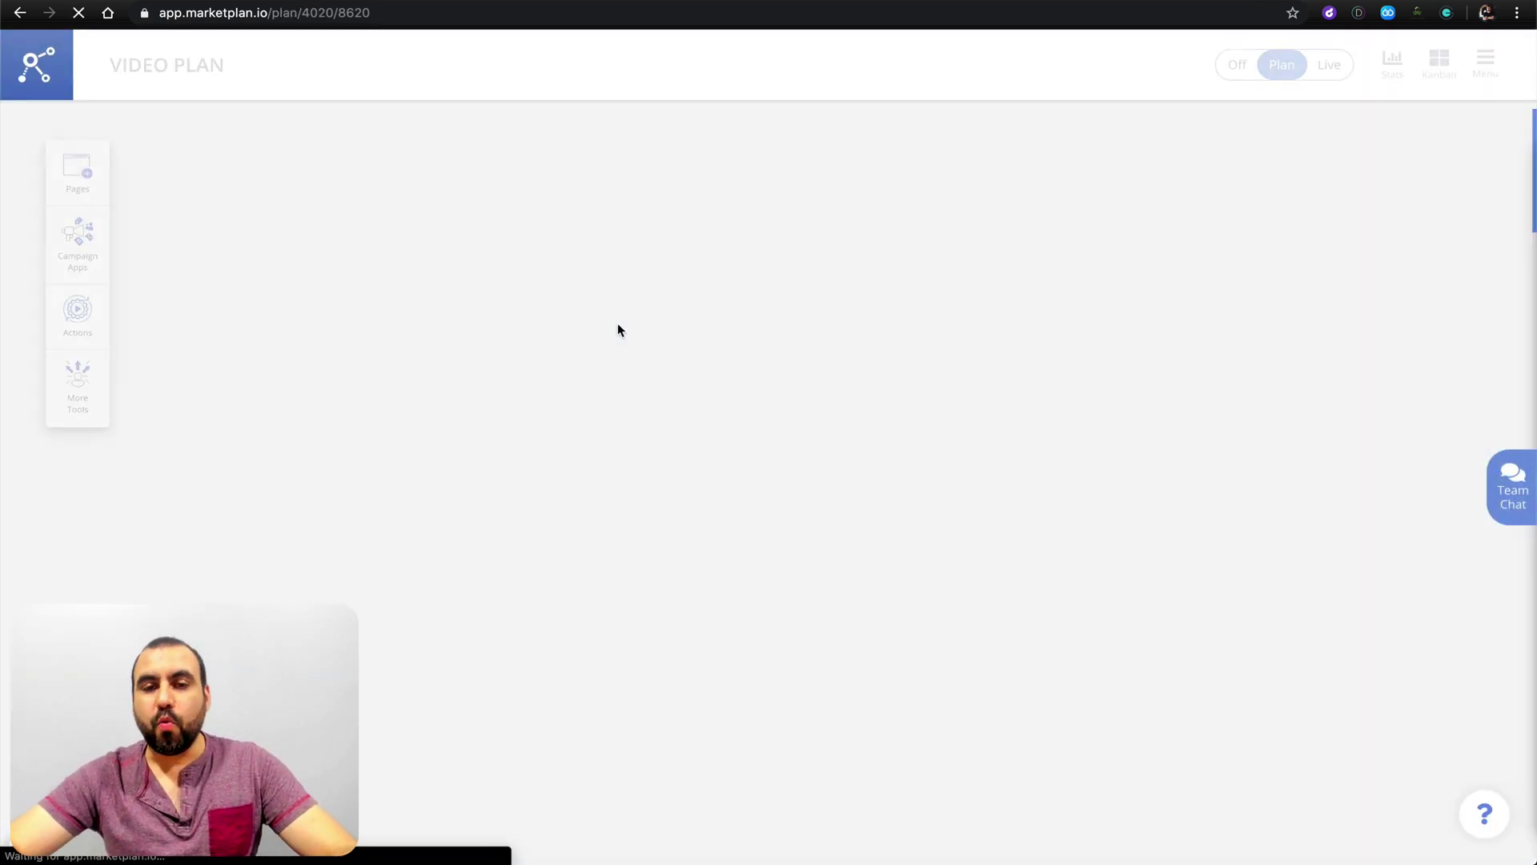
Step: Look through the page, campaign app, action and additional tool elements available for the plan, and close the library
{"action": "left_click", "coordinate": [80, 176]}
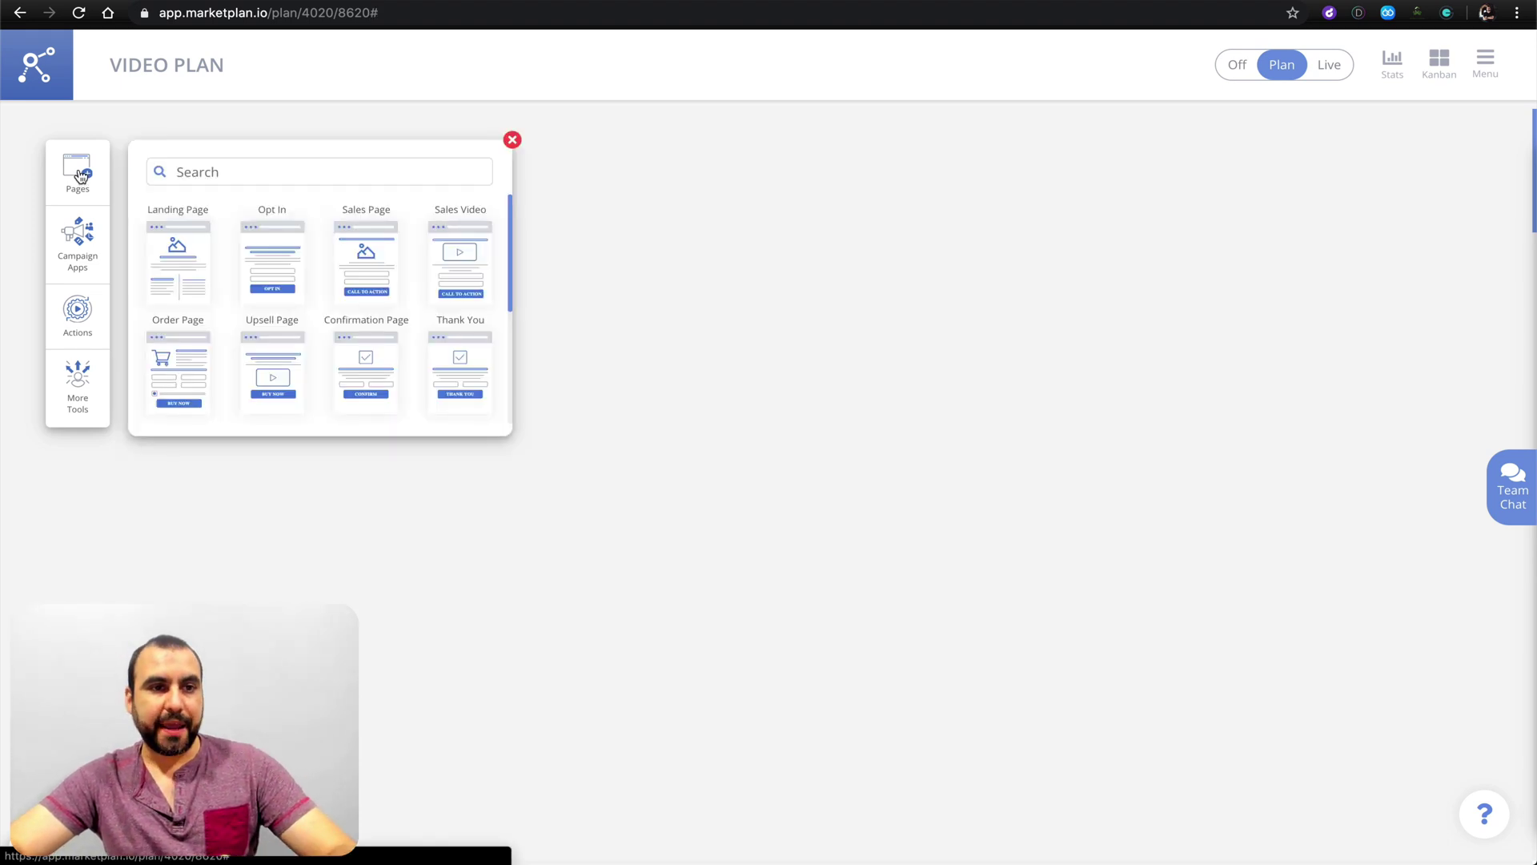
{"action": "left_click", "coordinate": [80, 231]}
{"action": "left_click", "coordinate": [88, 329]}
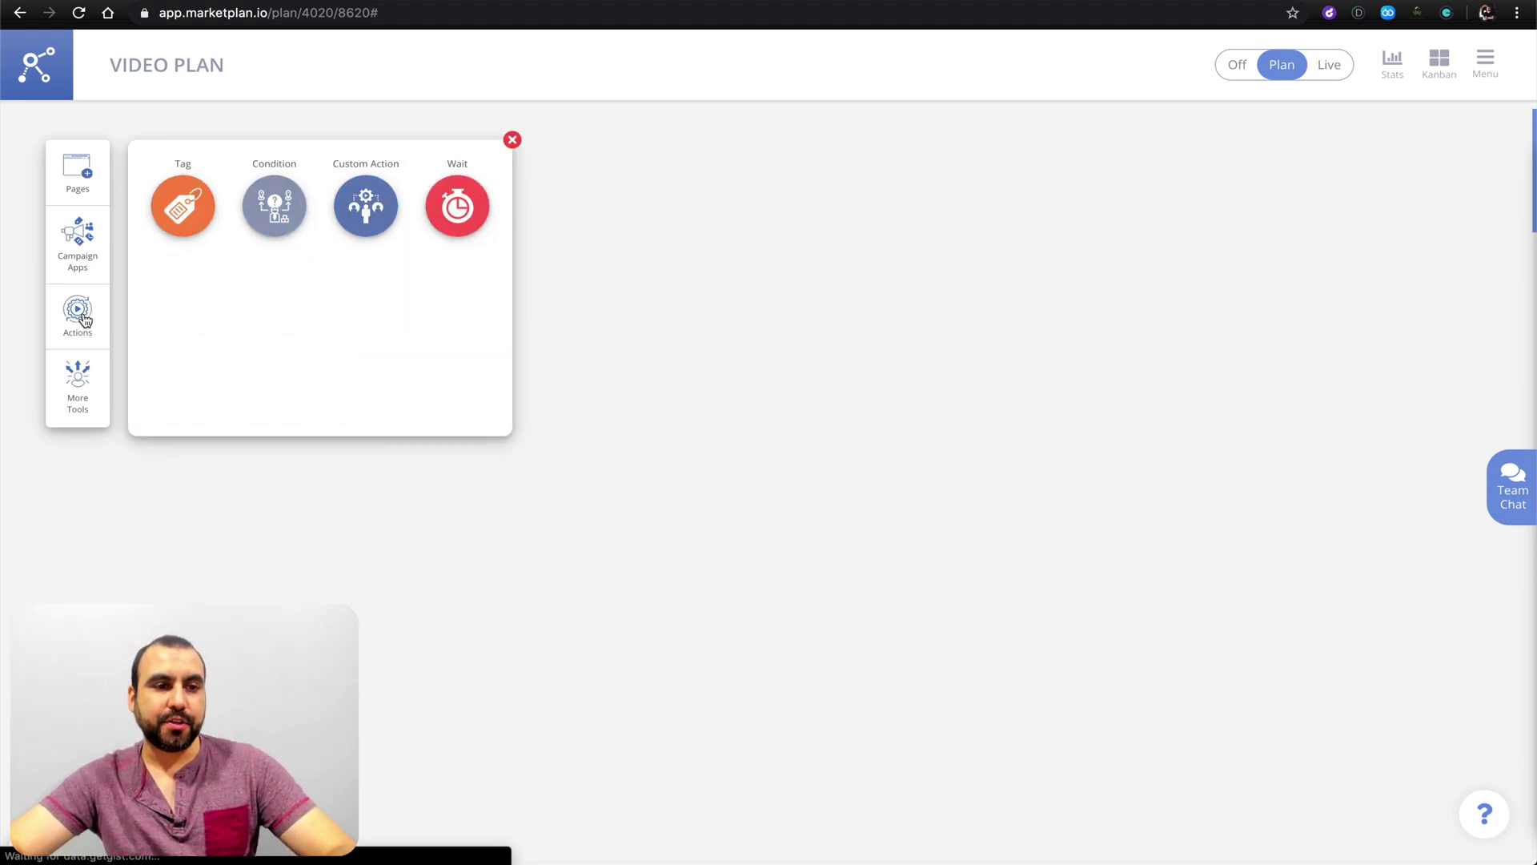
{"action": "left_click", "coordinate": [84, 377]}
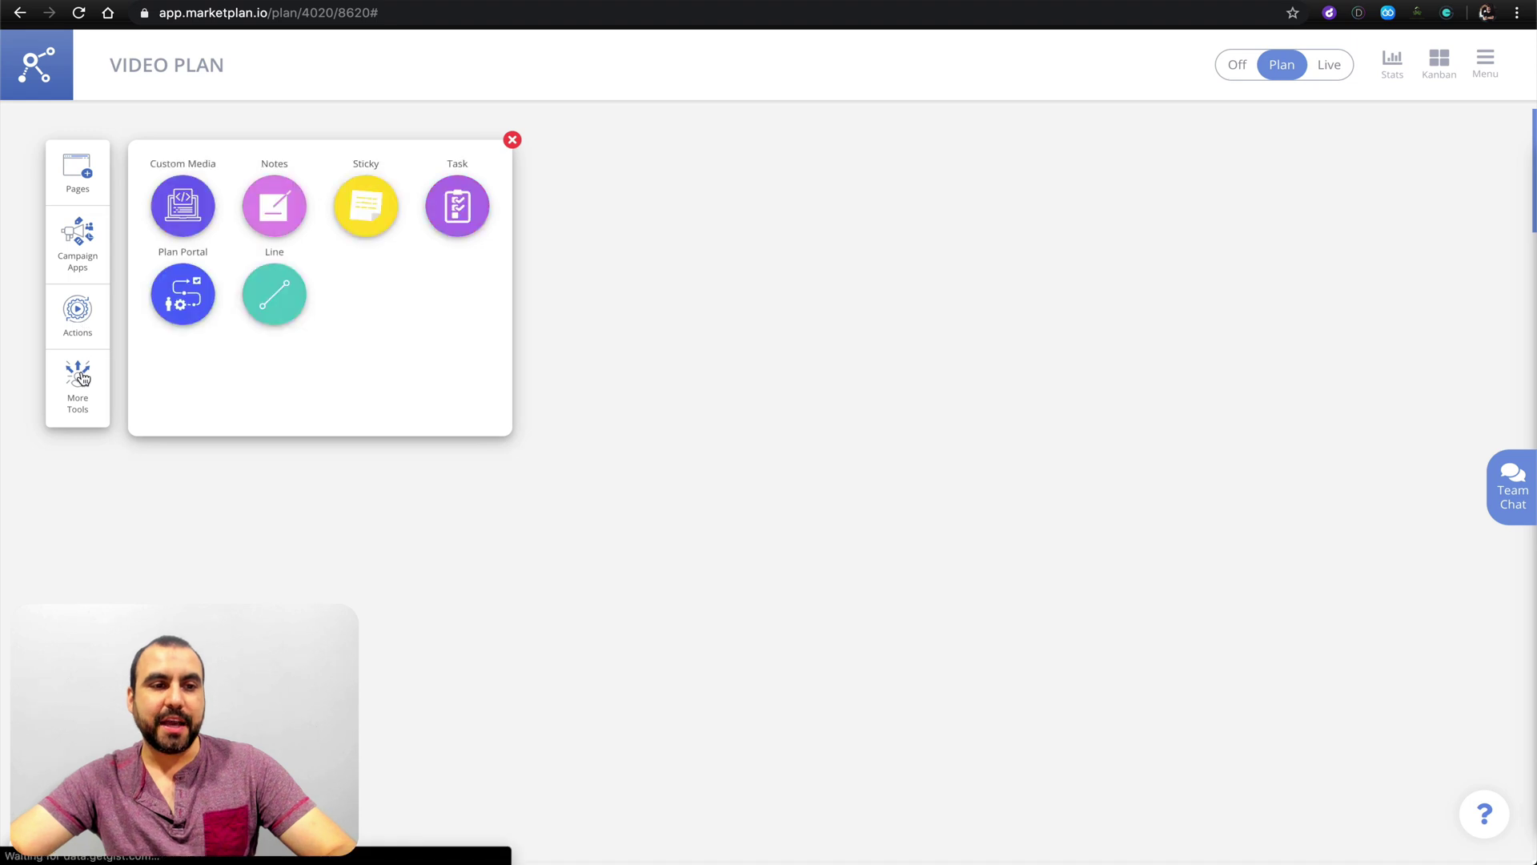
{"action": "left_click", "coordinate": [83, 191]}
{"action": "left_click", "coordinate": [597, 394]}
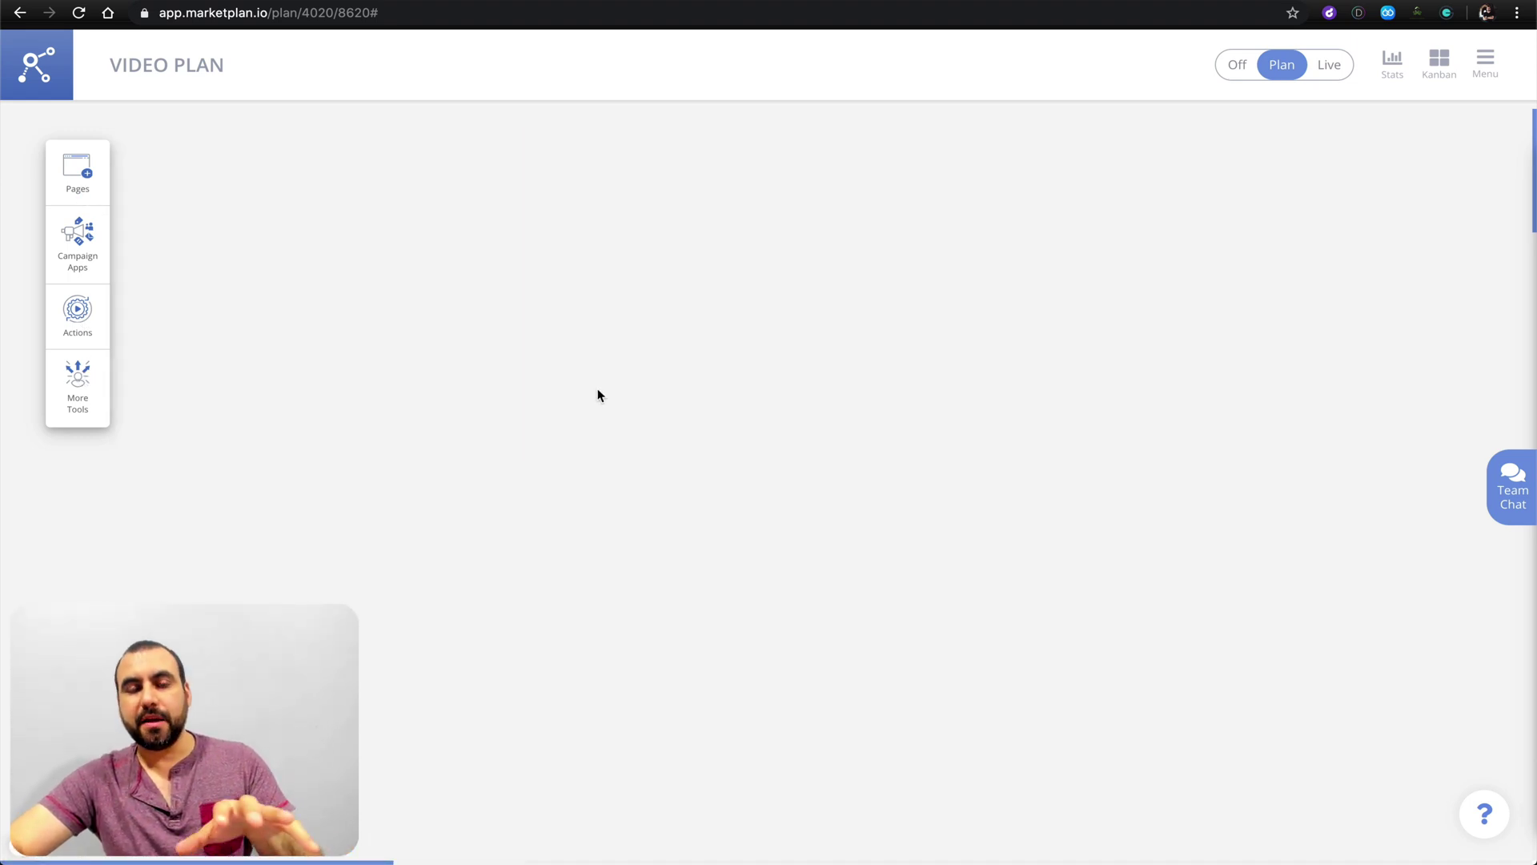
Step: Load the Free Offer + Upsell example template and place it at the upper-left of the empty canvas
{"action": "right_click", "coordinate": [370, 237]}
{"action": "left_click", "coordinate": [388, 248]}
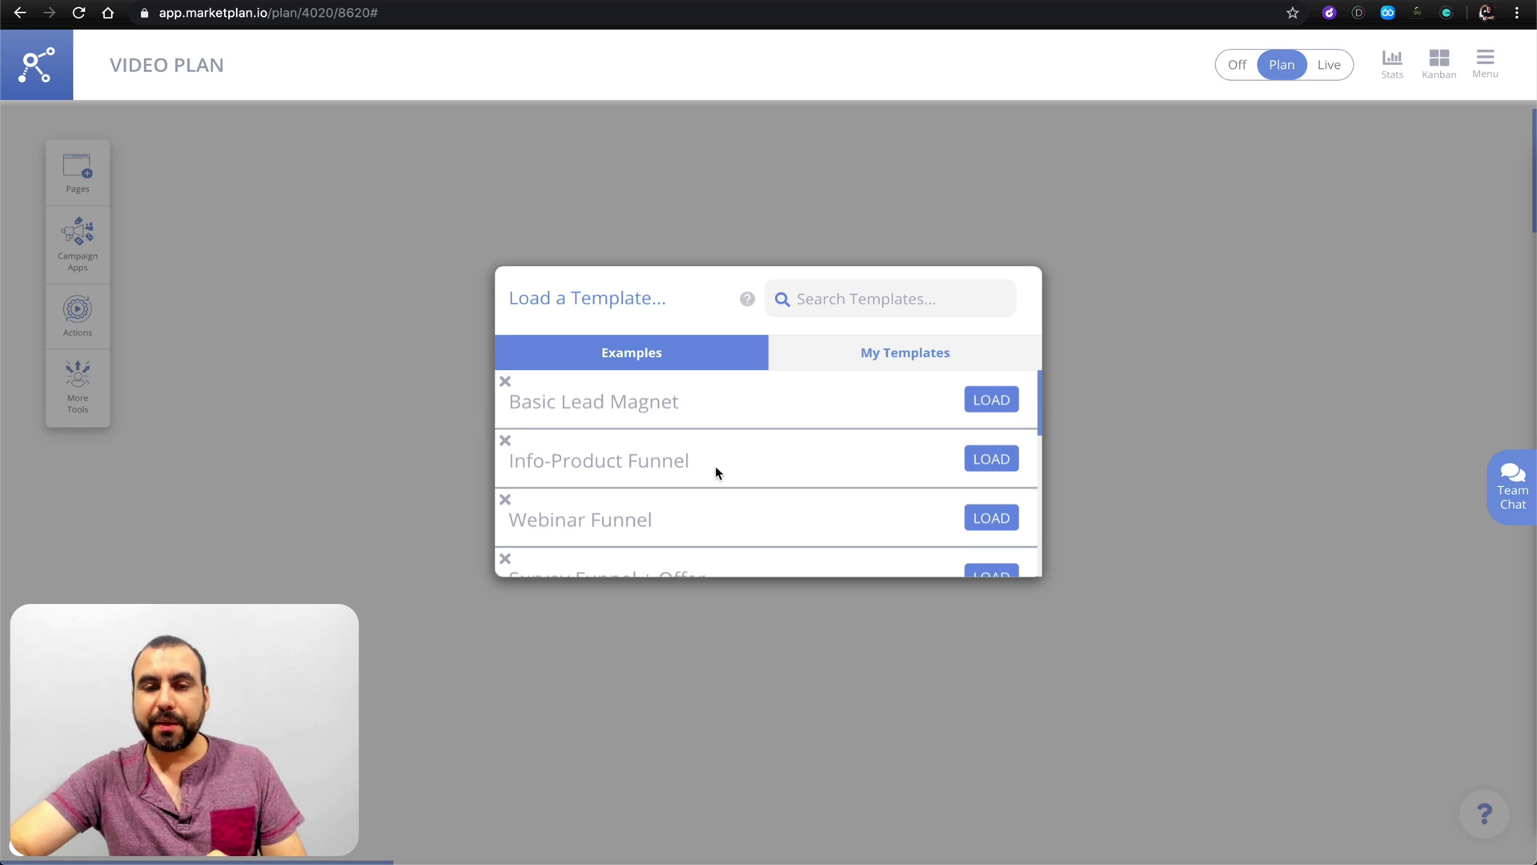
{"action": "scroll", "coordinate": [717, 472], "scroll_direction": "down", "scroll_amount": 4}
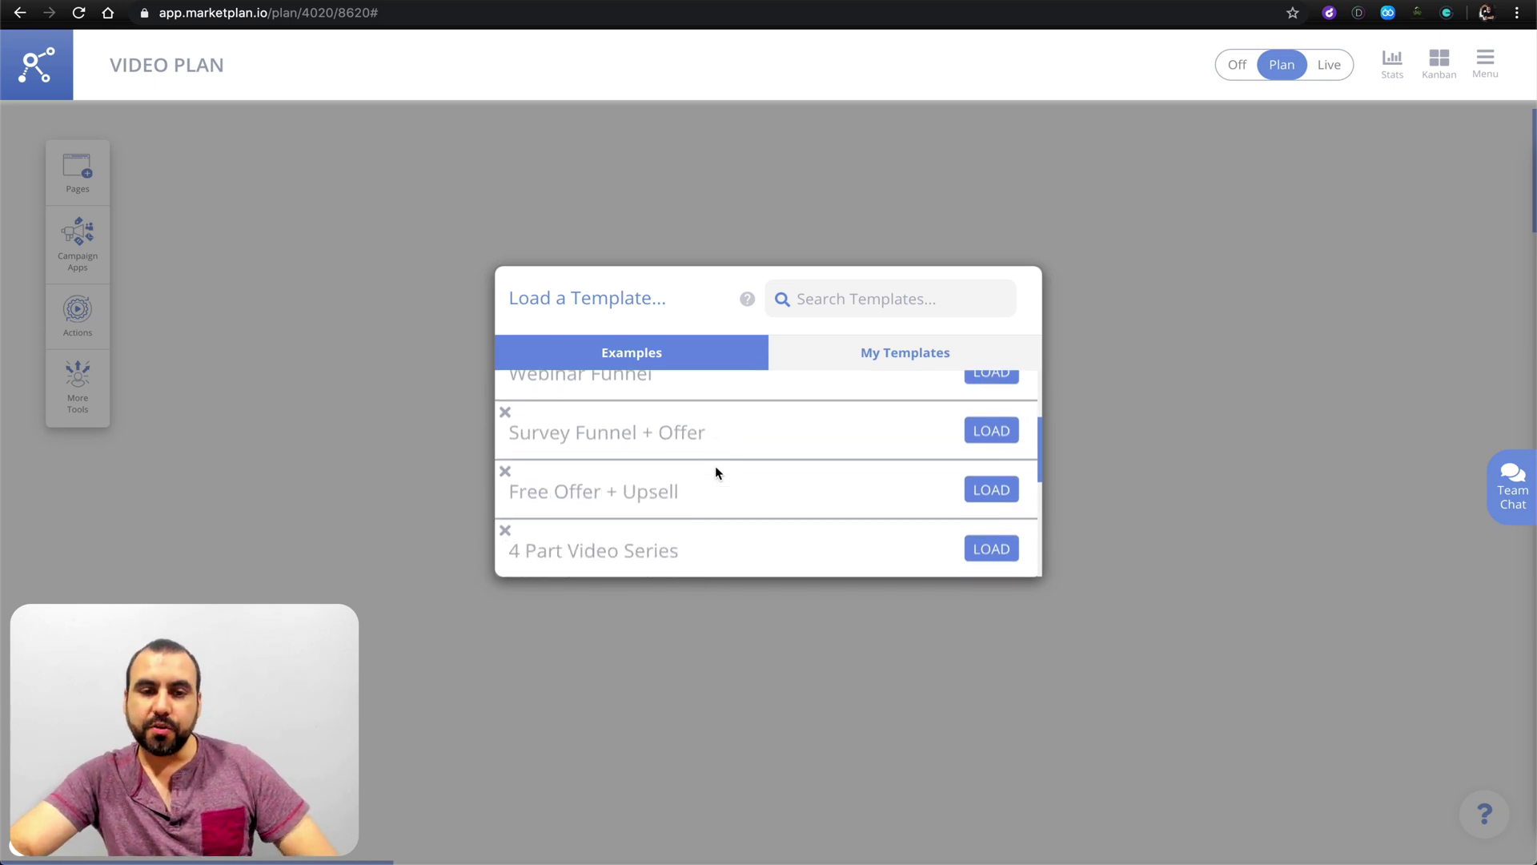
{"action": "scroll", "coordinate": [715, 464], "scroll_direction": "down", "scroll_amount": 1}
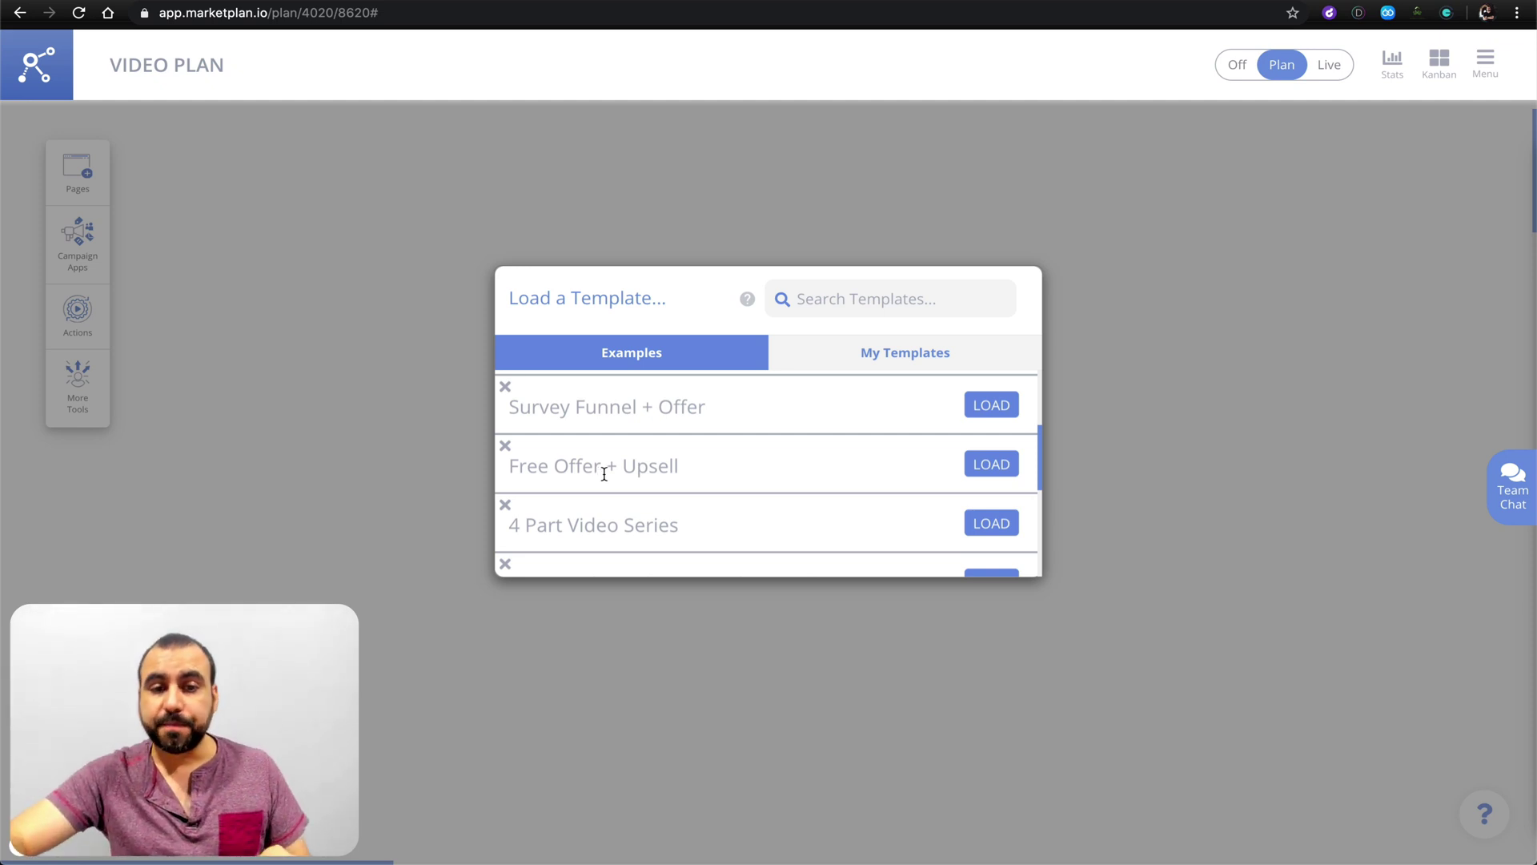
{"action": "left_click", "coordinate": [988, 465]}
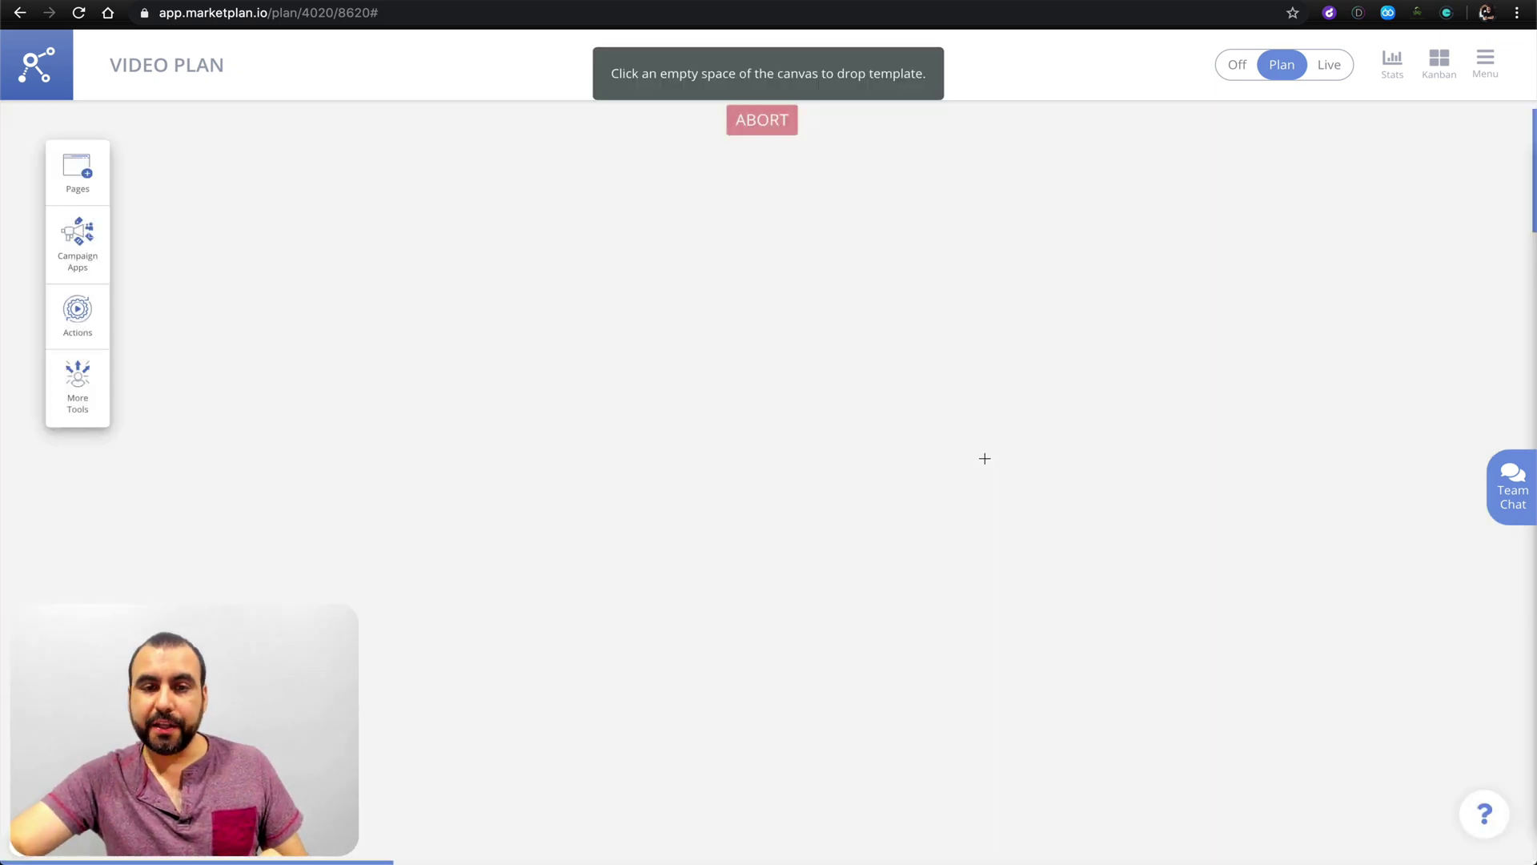
{"action": "left_click", "coordinate": [199, 198]}
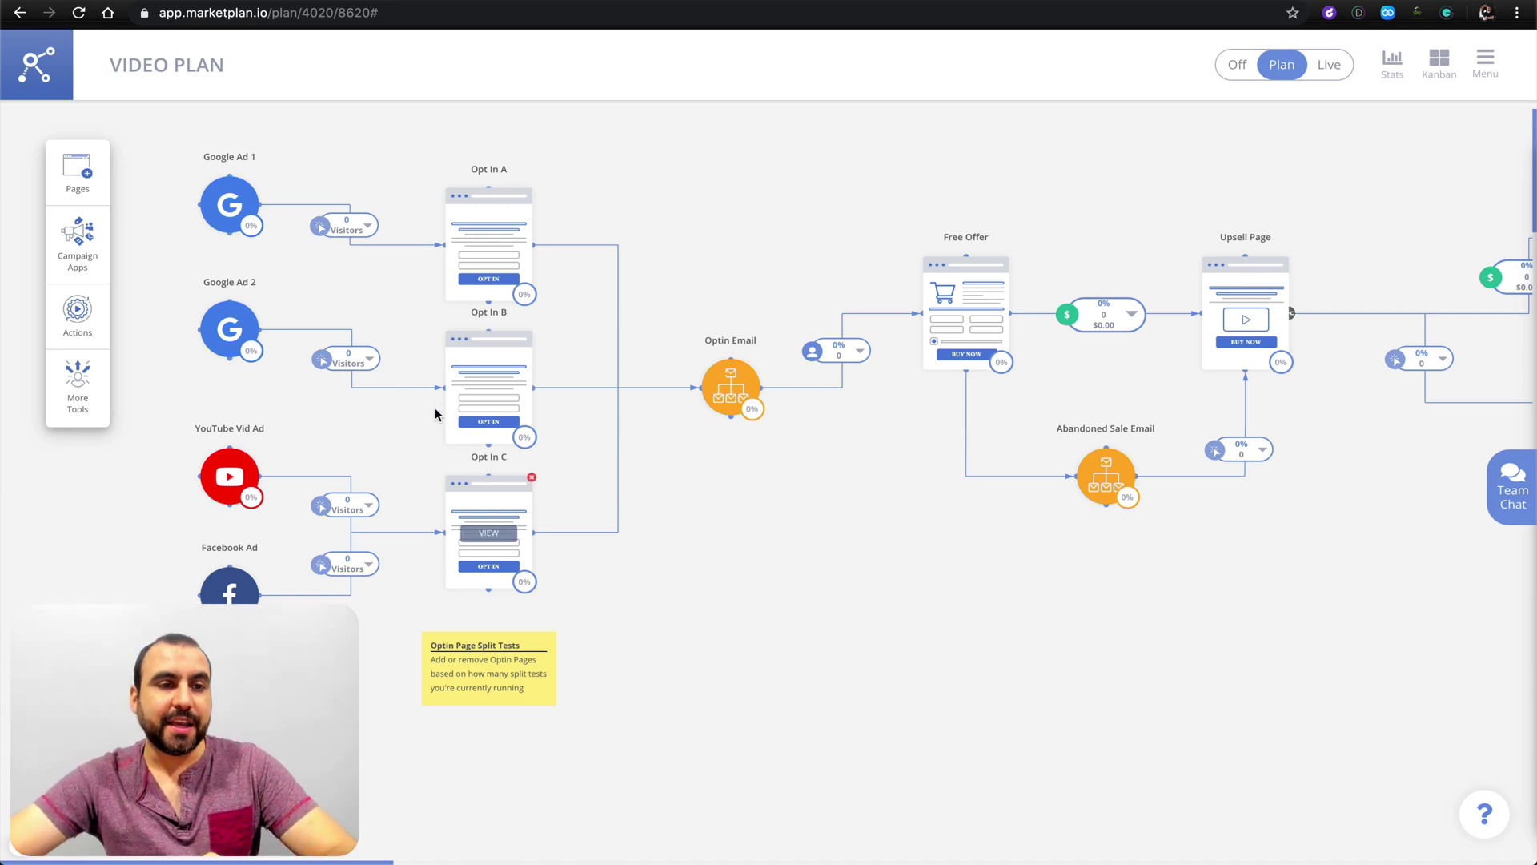
Step: Open the Google Ad 1 element and add a second image ad beside the existing one
{"action": "mouse_move", "coordinate": [218, 199]}
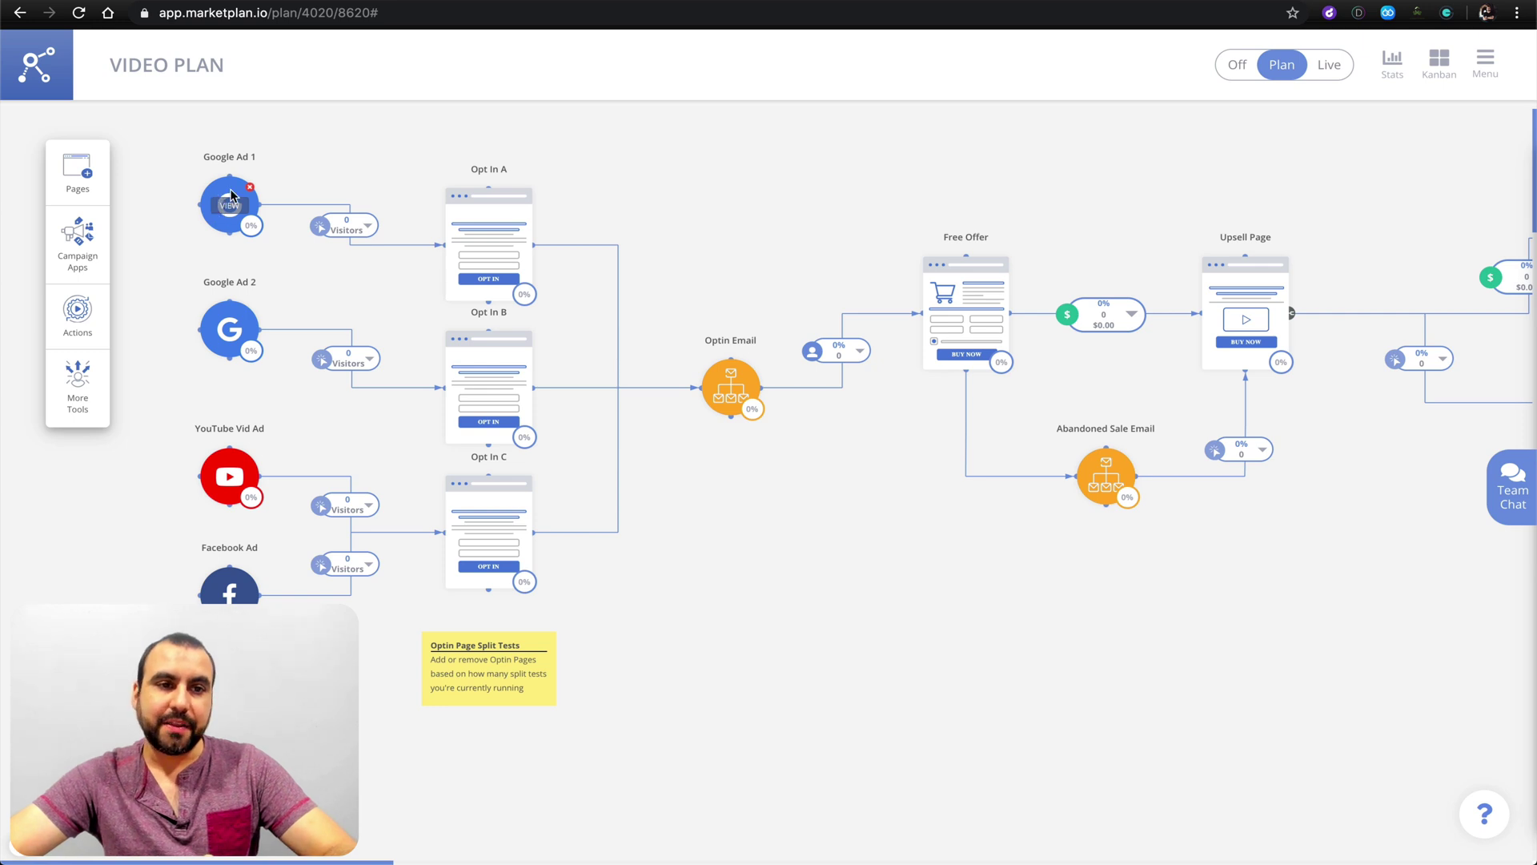
{"action": "mouse_move", "coordinate": [232, 478]}
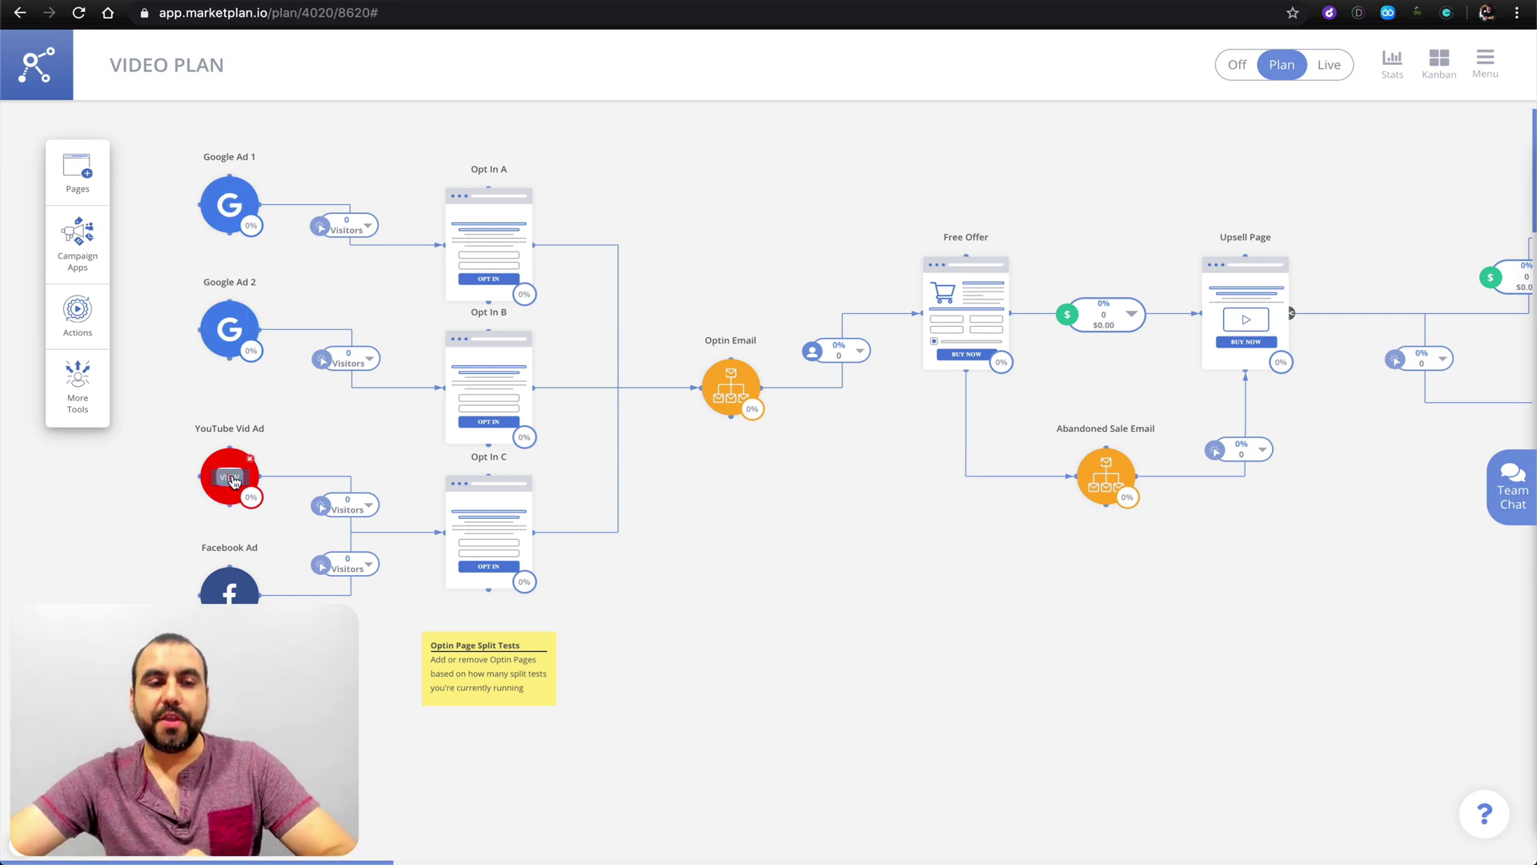
{"action": "mouse_move", "coordinate": [233, 597]}
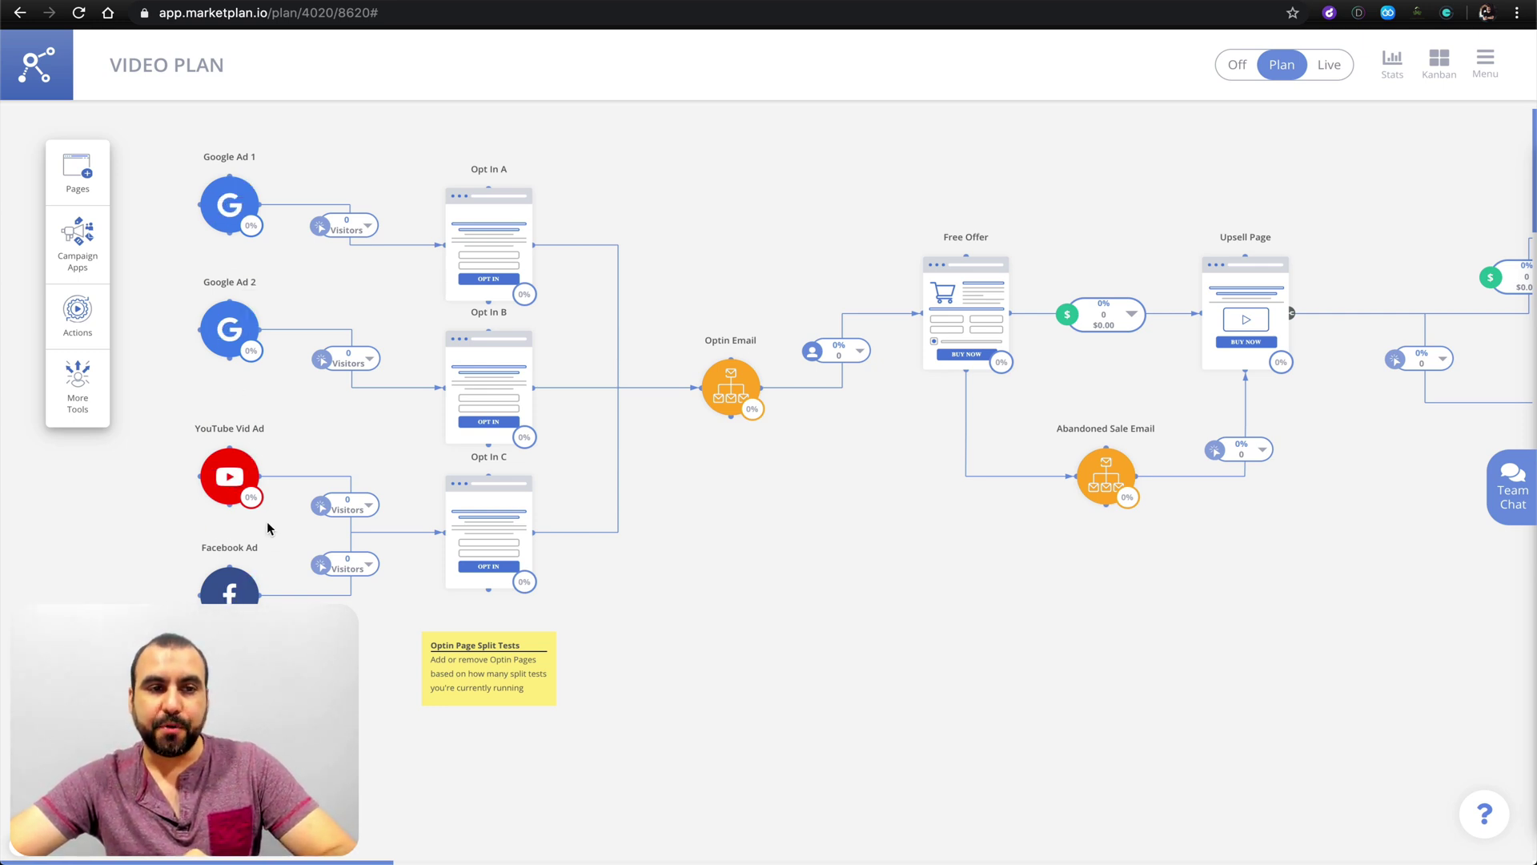
{"action": "left_click", "coordinate": [229, 209]}
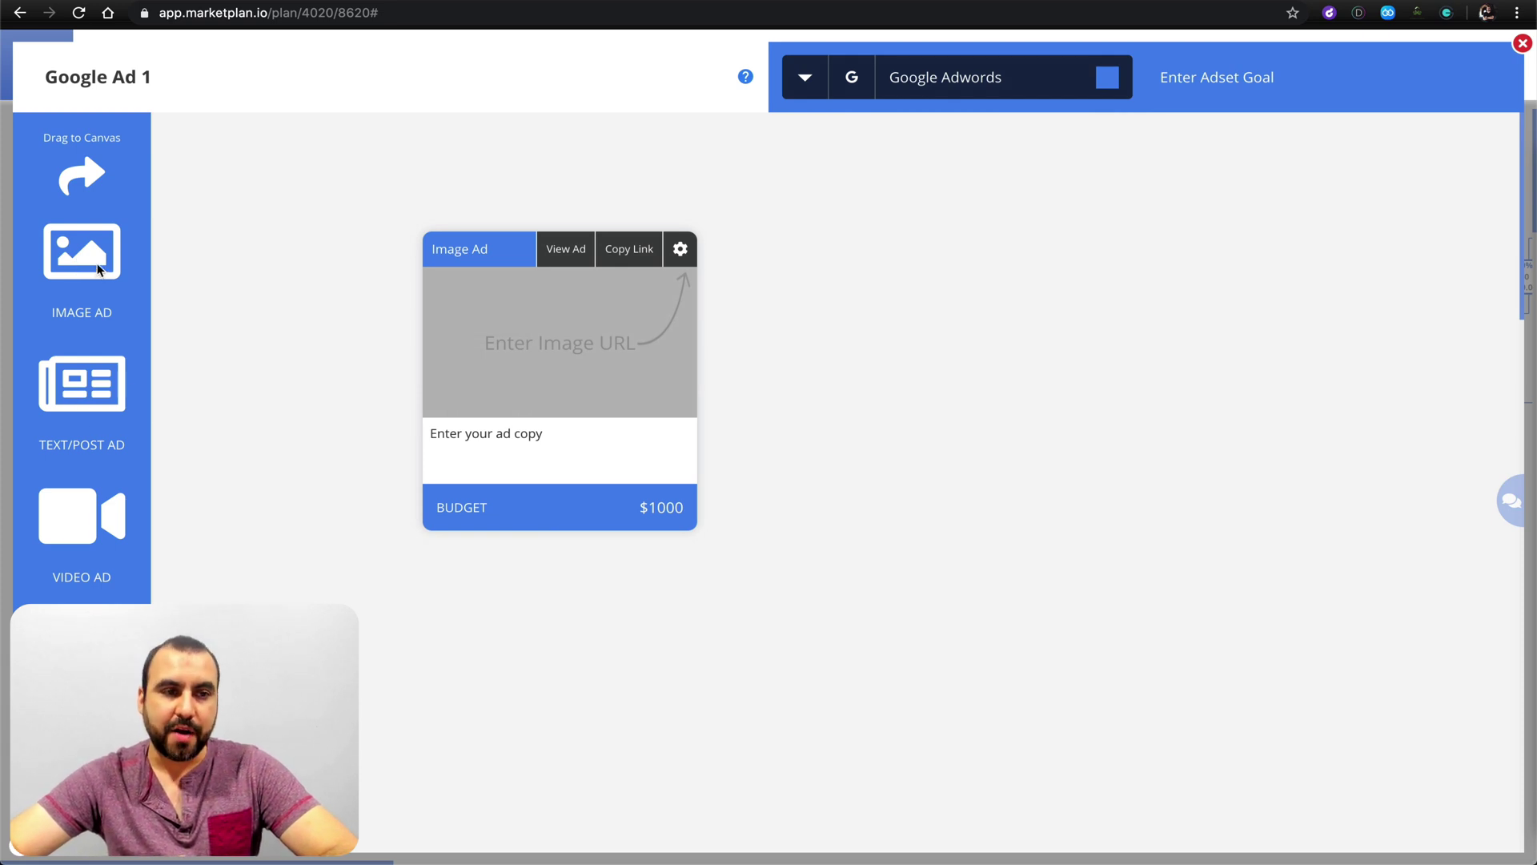
{"action": "left_click_drag", "start_coordinate": [96, 270], "coordinate": [863, 316]}
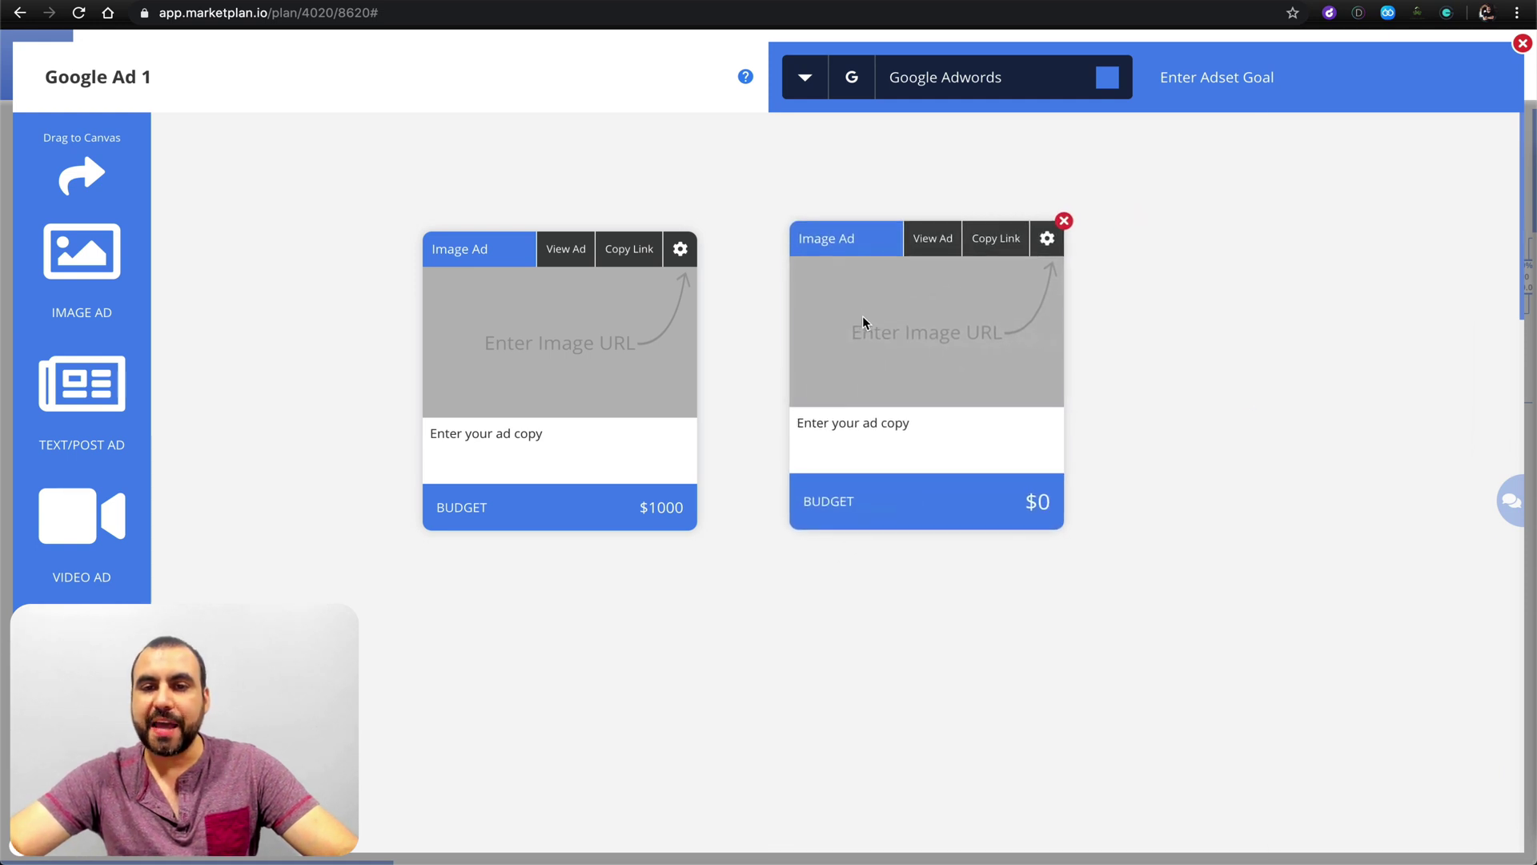
Step: Set the projected budget type of the second image ad to CPC and close its settings
{"action": "left_click", "coordinate": [1042, 247]}
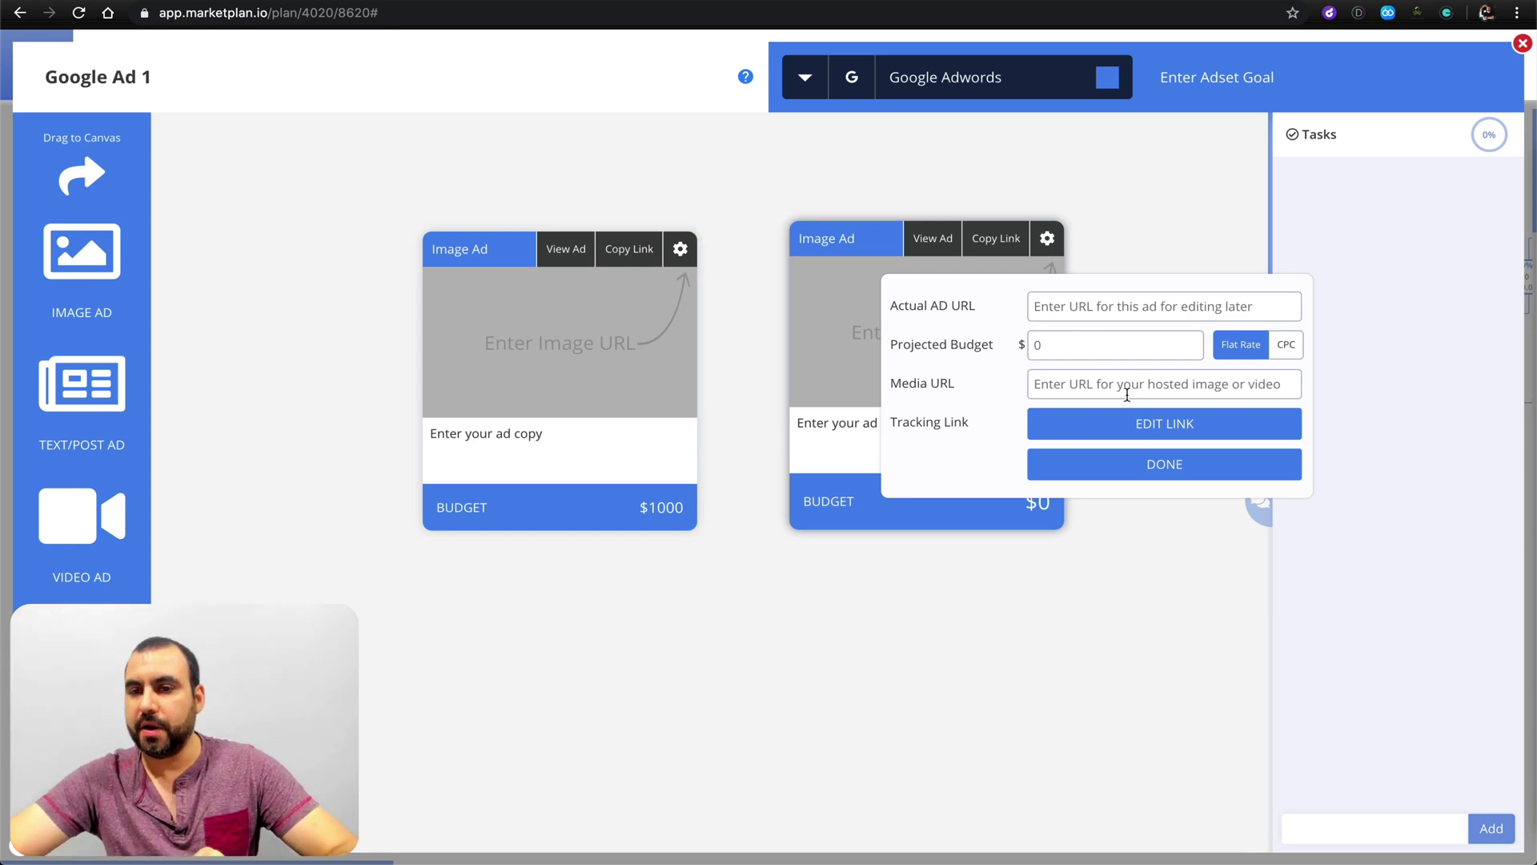
{"action": "left_click", "coordinate": [1281, 346]}
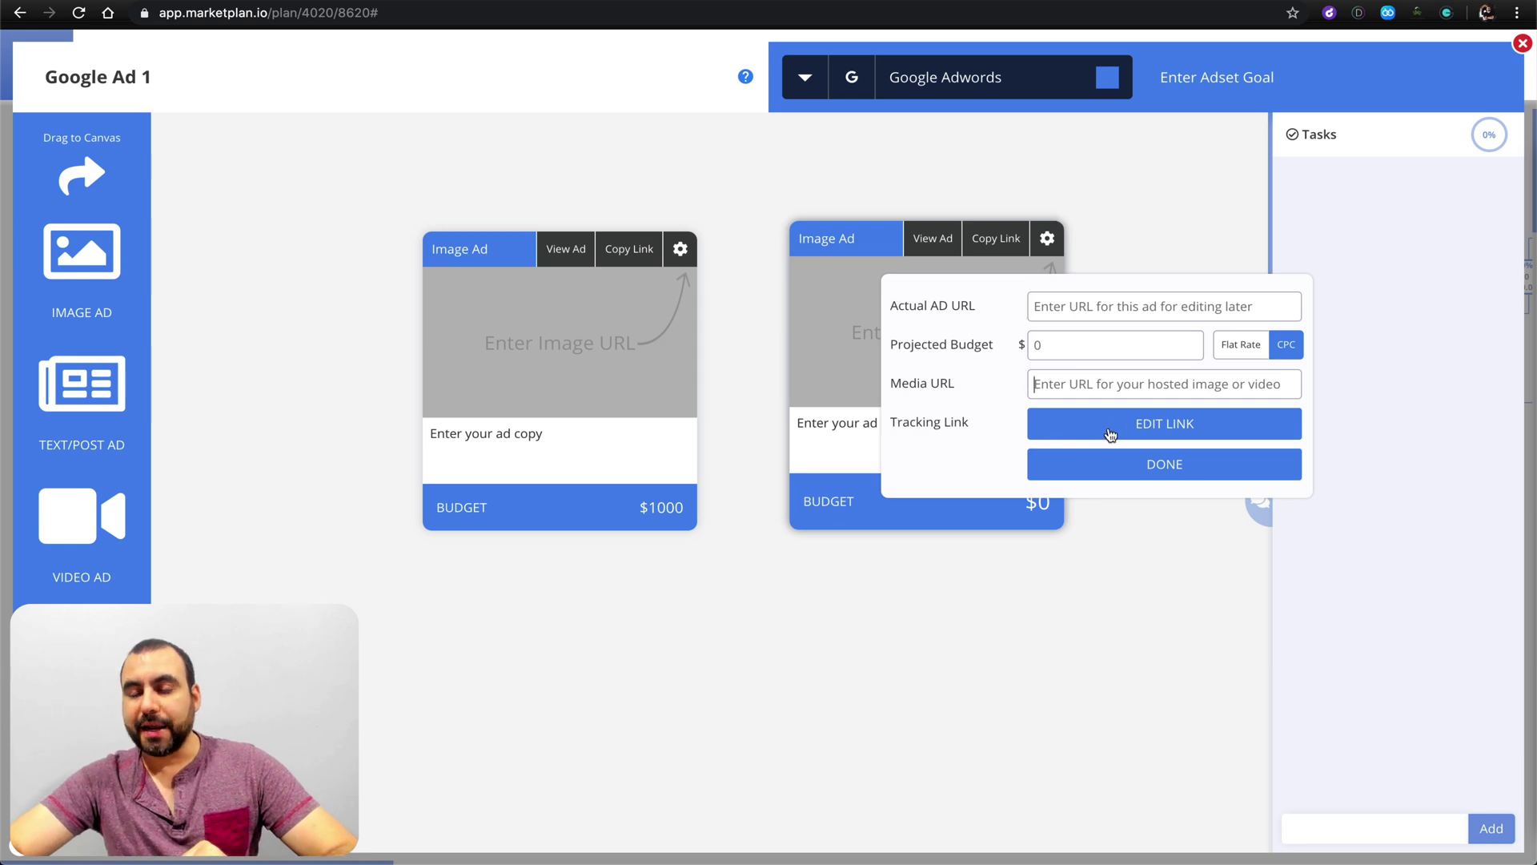
{"action": "left_click", "coordinate": [1190, 474]}
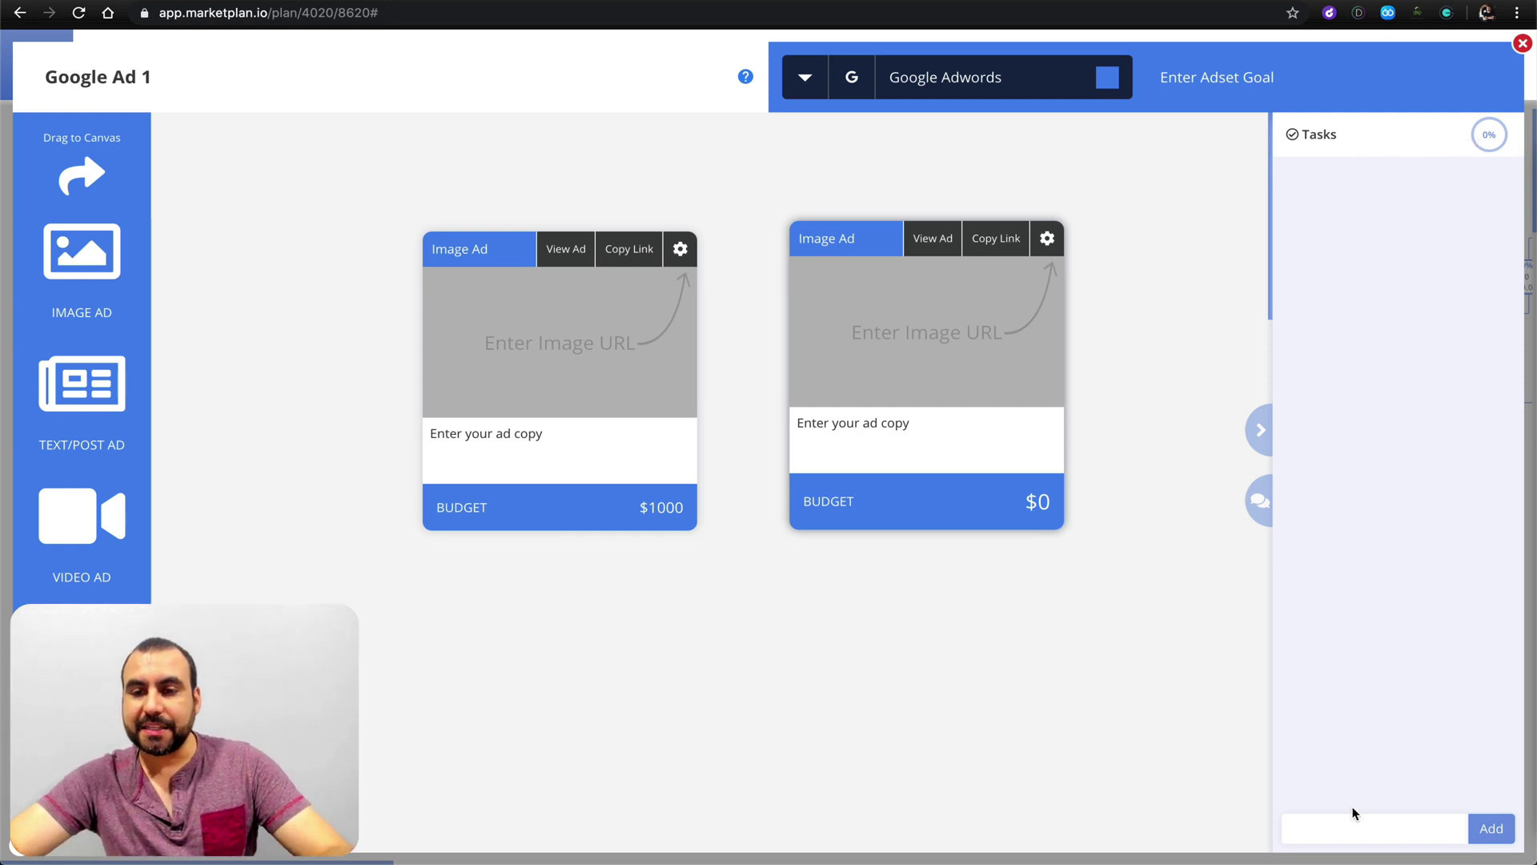
Step: Add the task "add the link" to the second image ad
{"action": "left_click", "coordinate": [1432, 830]}
{"action": "type", "text": "add the "}
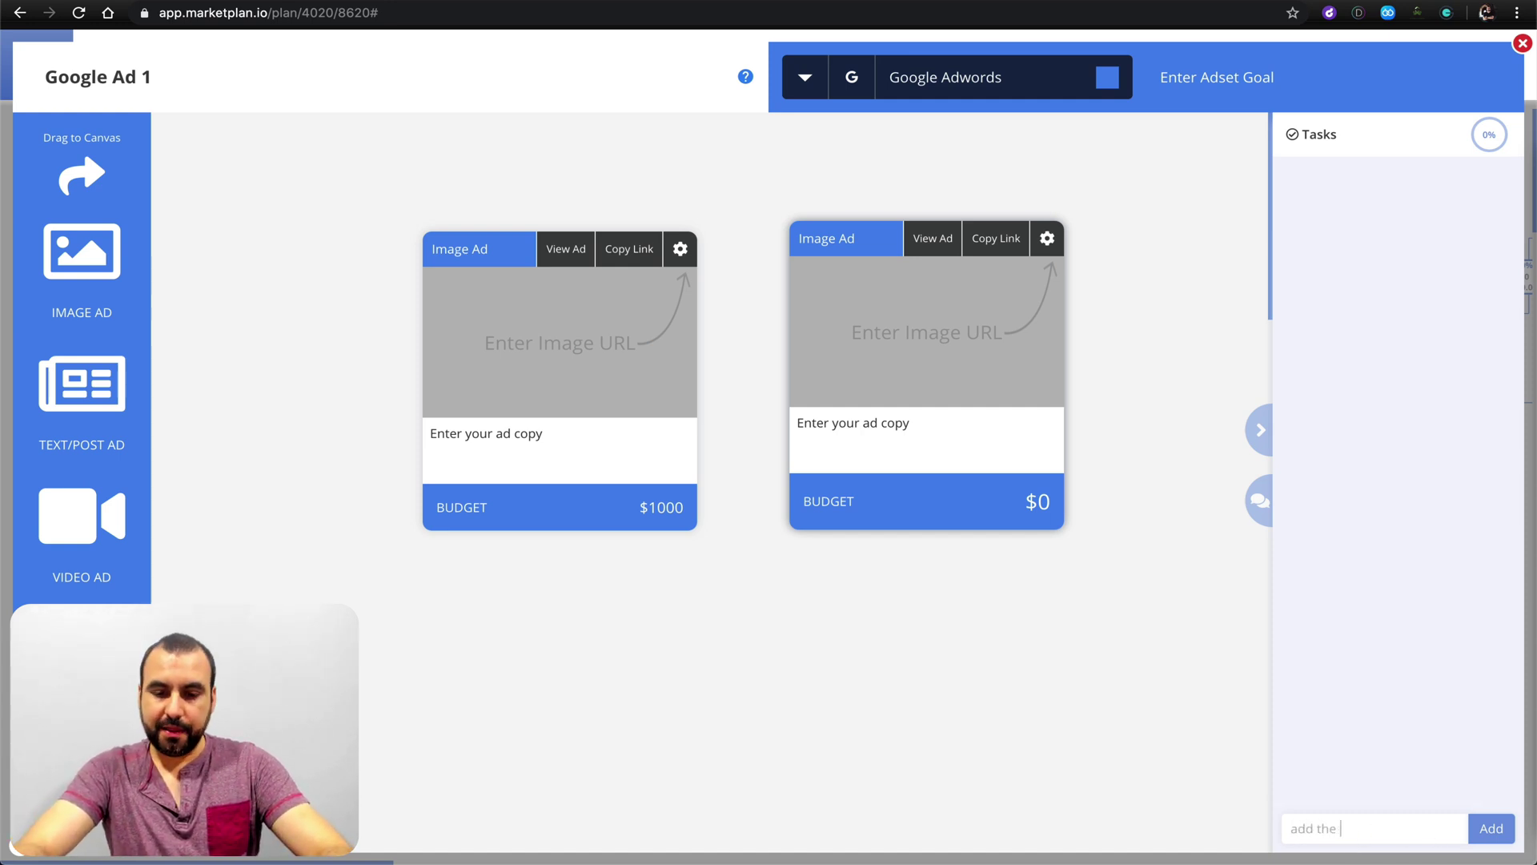
{"action": "type", "text": "copy"}
{"action": "left_click", "coordinate": [1491, 829]}
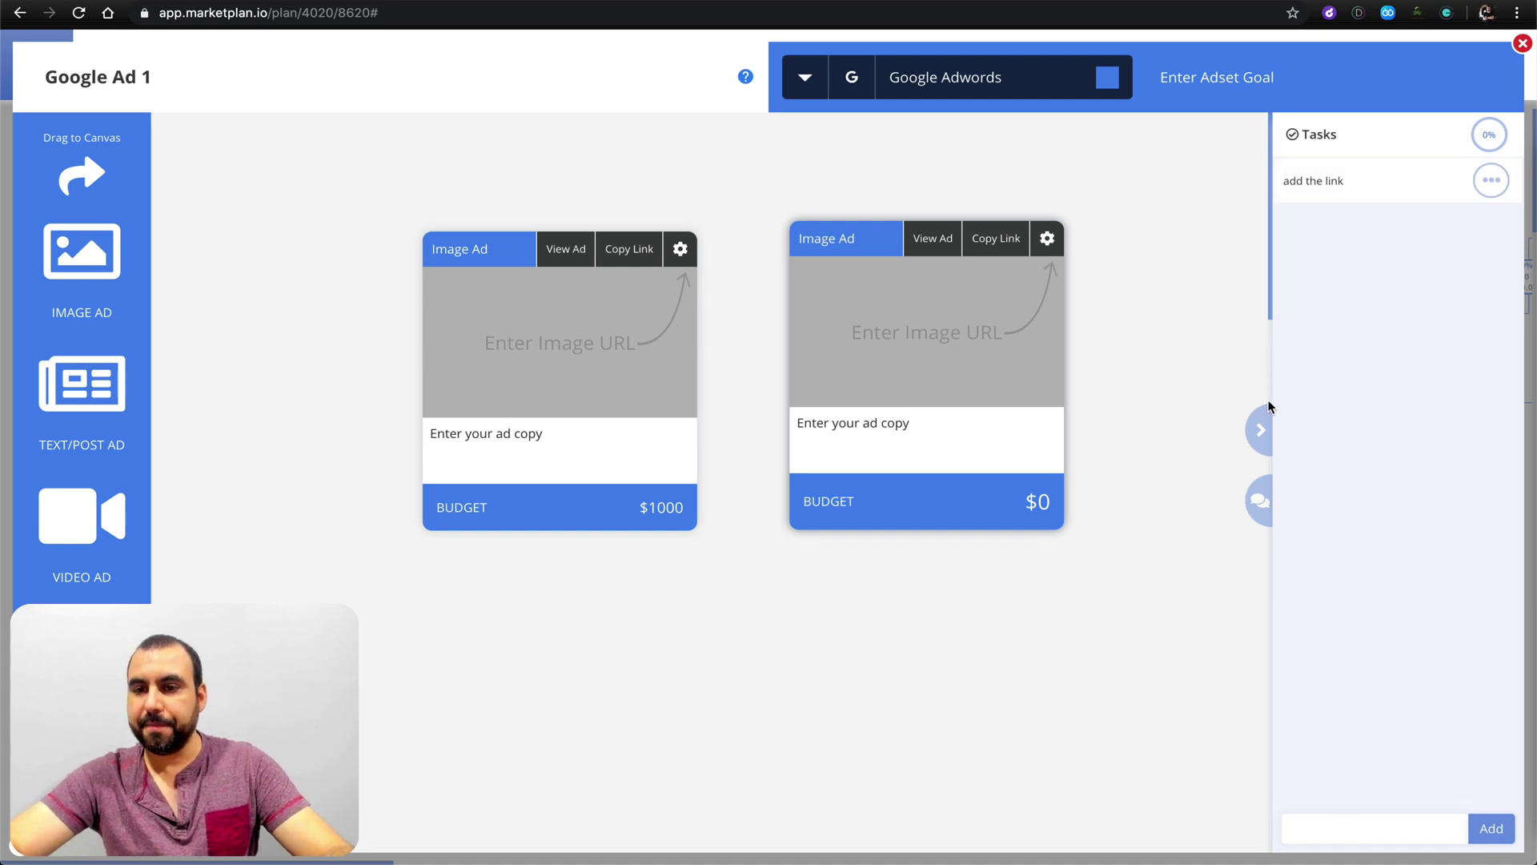
Step: View the team chat, close it, and bring back the second image ad's task list
{"action": "left_click", "coordinate": [1258, 425]}
{"action": "left_click", "coordinate": [1502, 498]}
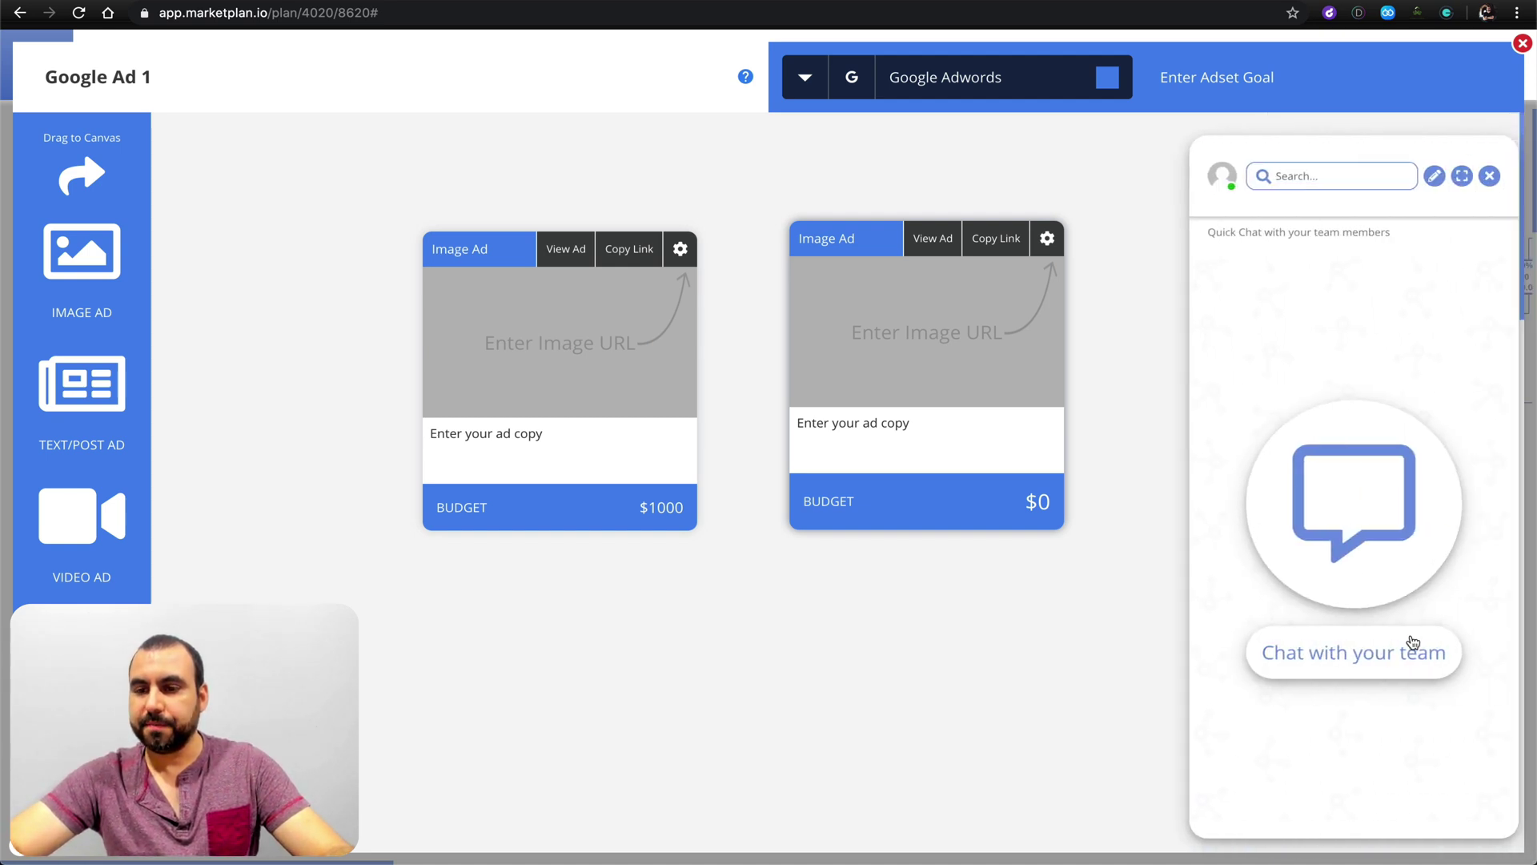
{"action": "left_click", "coordinate": [1489, 177]}
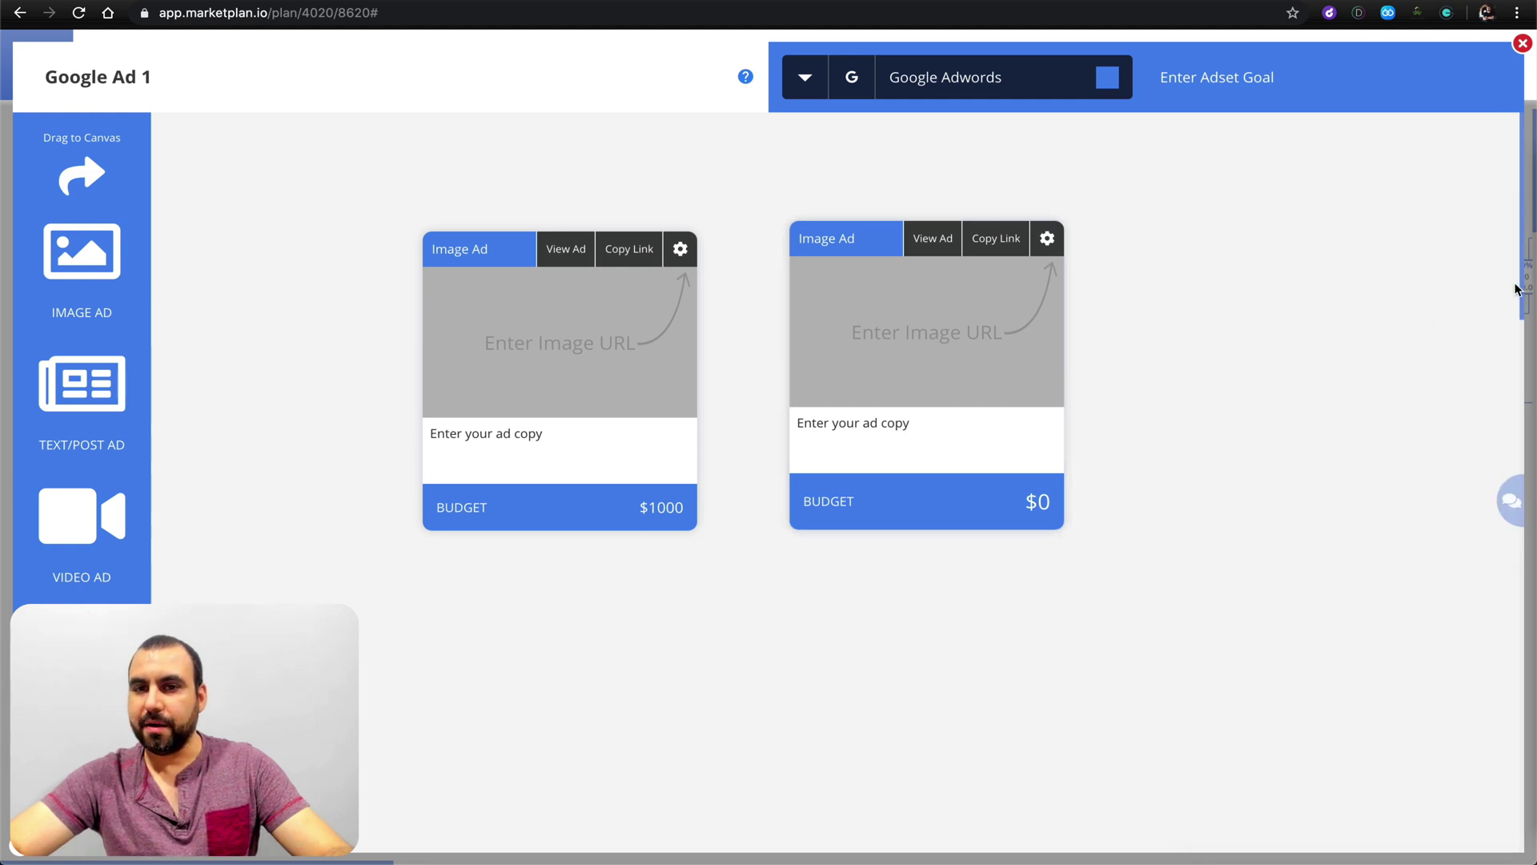
{"action": "left_click", "coordinate": [886, 304]}
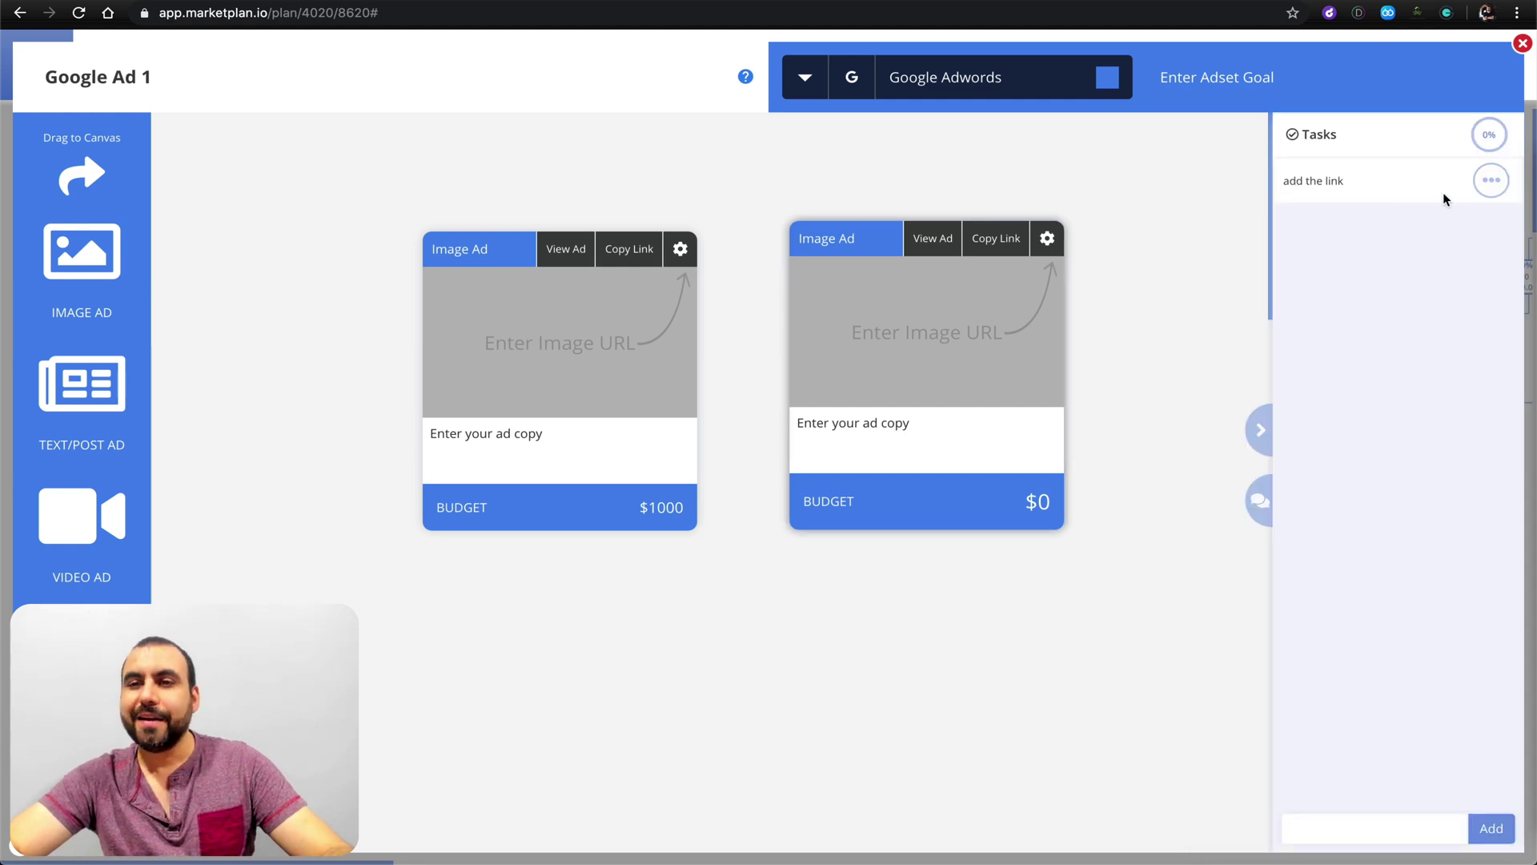
Step: Assign the "add the link" task to the listed team member
{"action": "left_click", "coordinate": [1482, 186]}
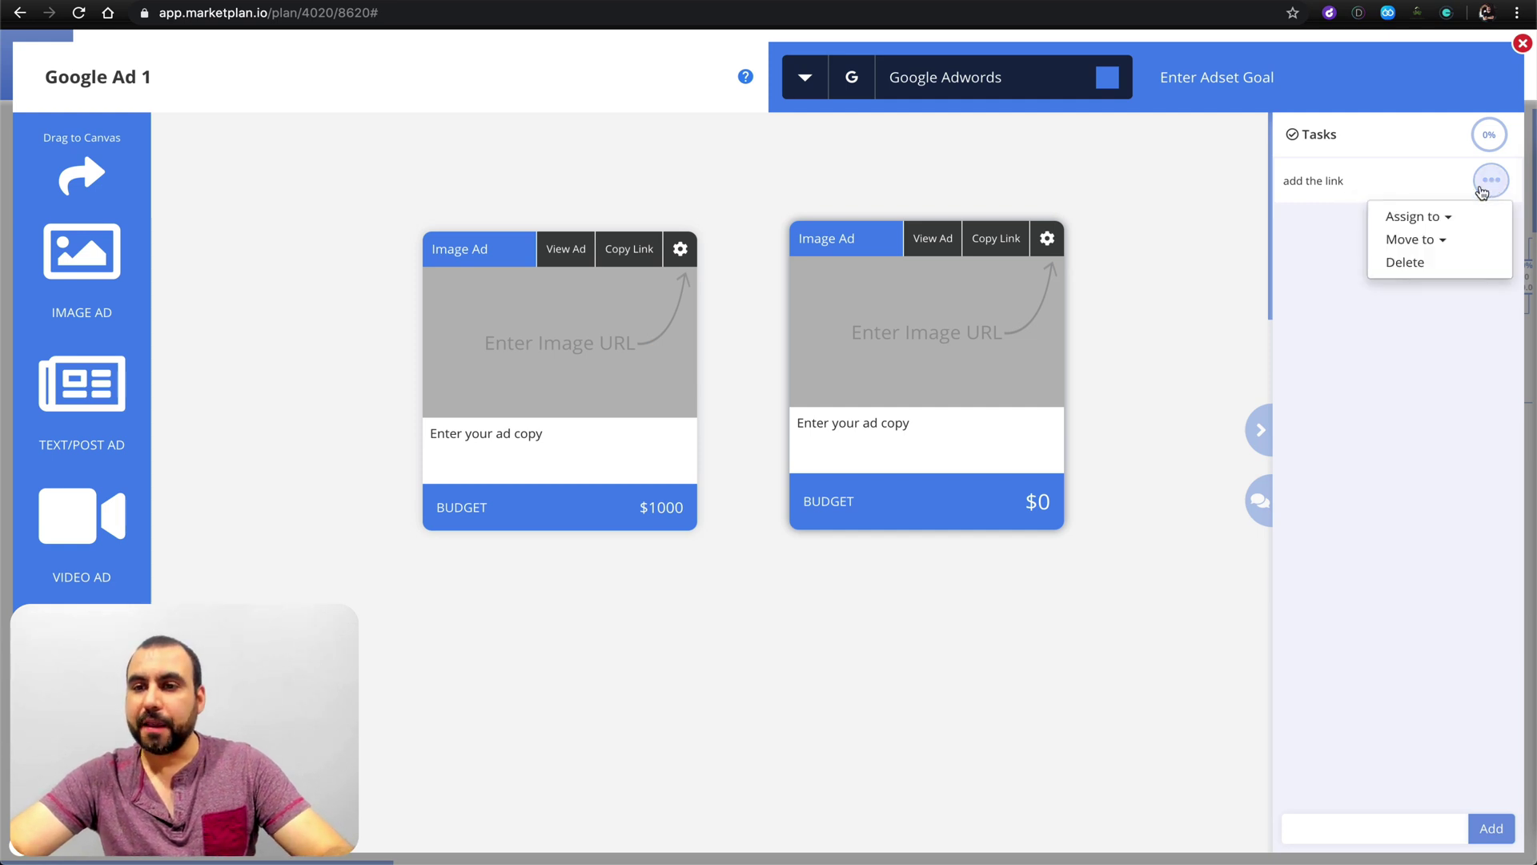
{"action": "left_click", "coordinate": [1447, 216]}
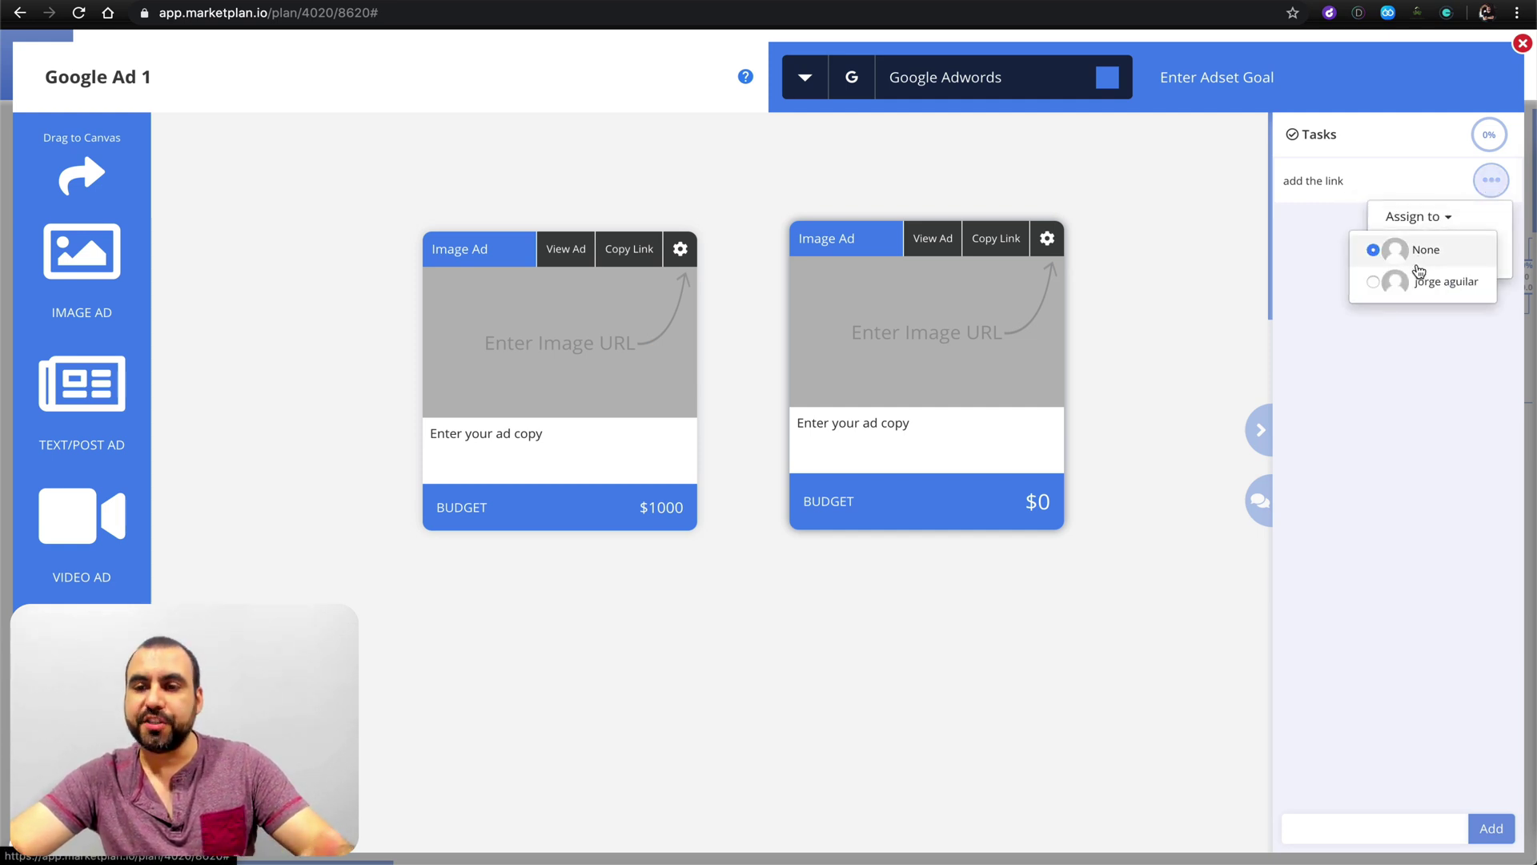
{"action": "left_click", "coordinate": [1412, 277]}
Step: Check the task's stage options and its subtasks and comments, and return to the funnel canvas
{"action": "left_click", "coordinate": [1491, 181]}
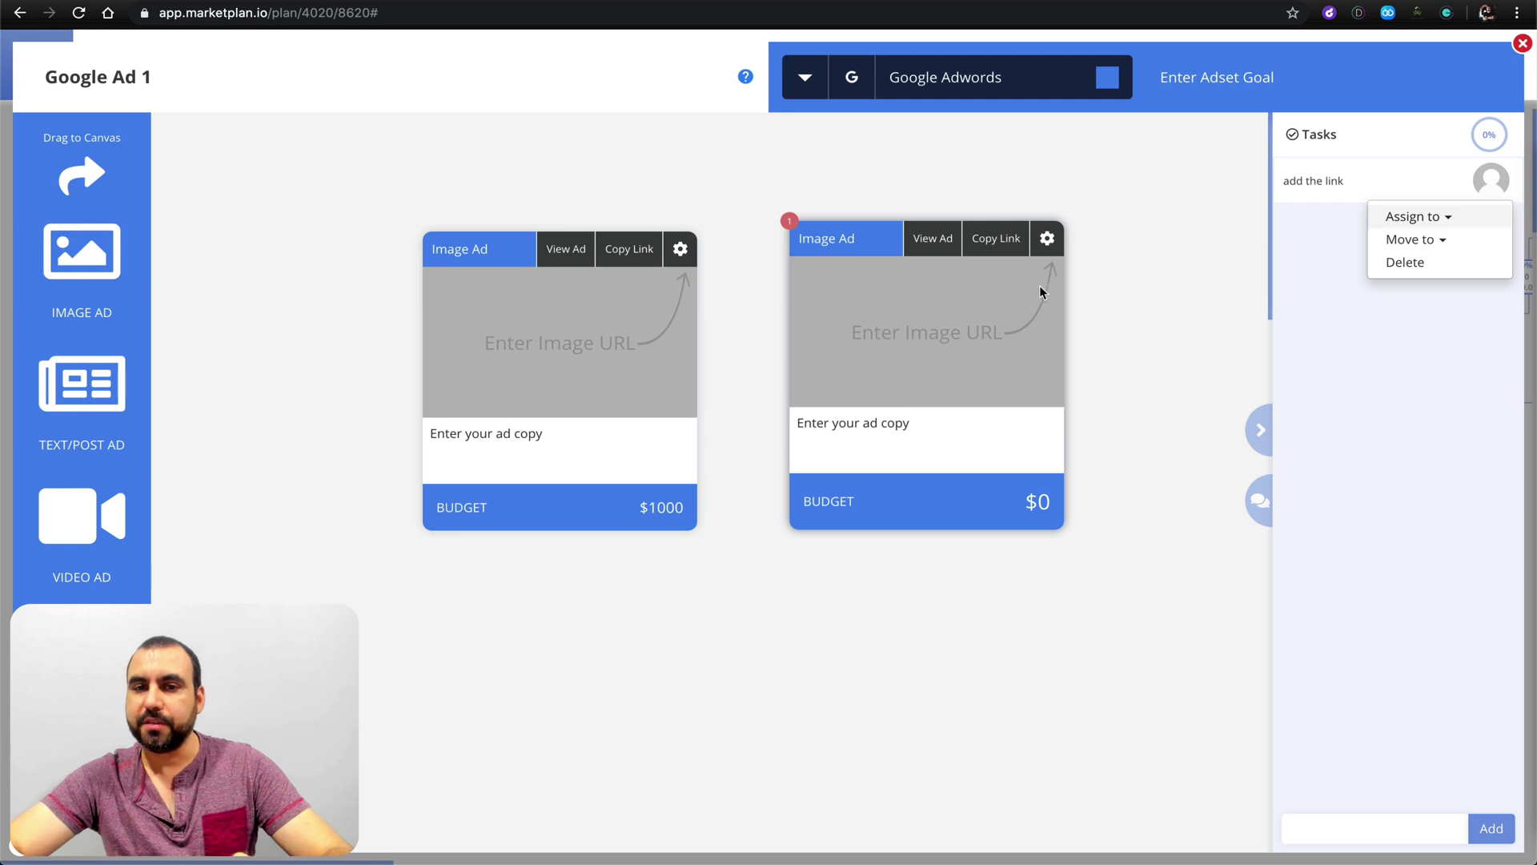
{"action": "left_click", "coordinate": [1417, 248]}
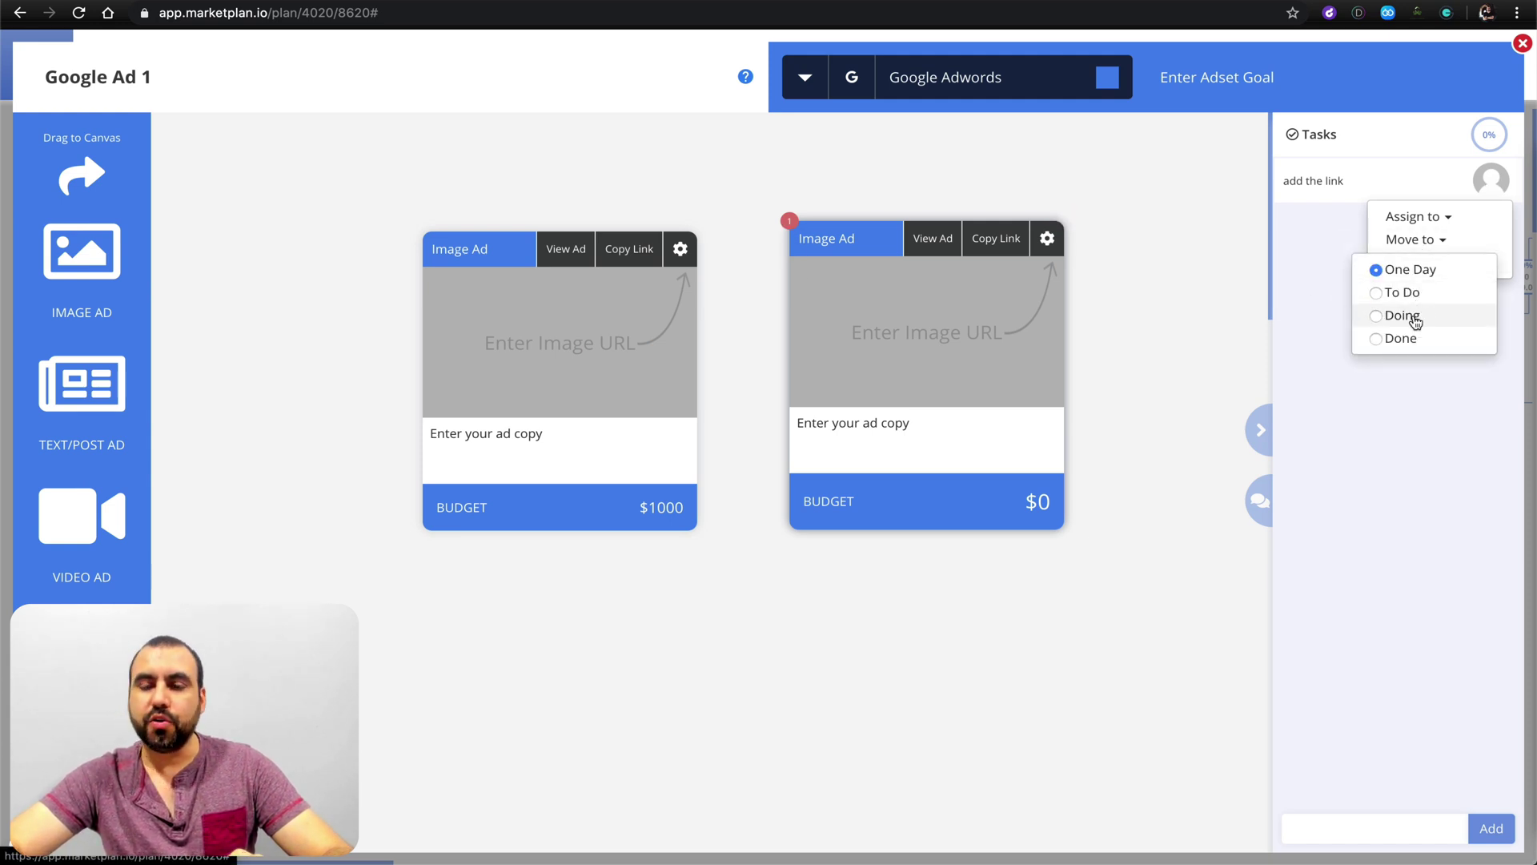
{"action": "left_click", "coordinate": [1394, 400]}
{"action": "left_click", "coordinate": [1502, 182]}
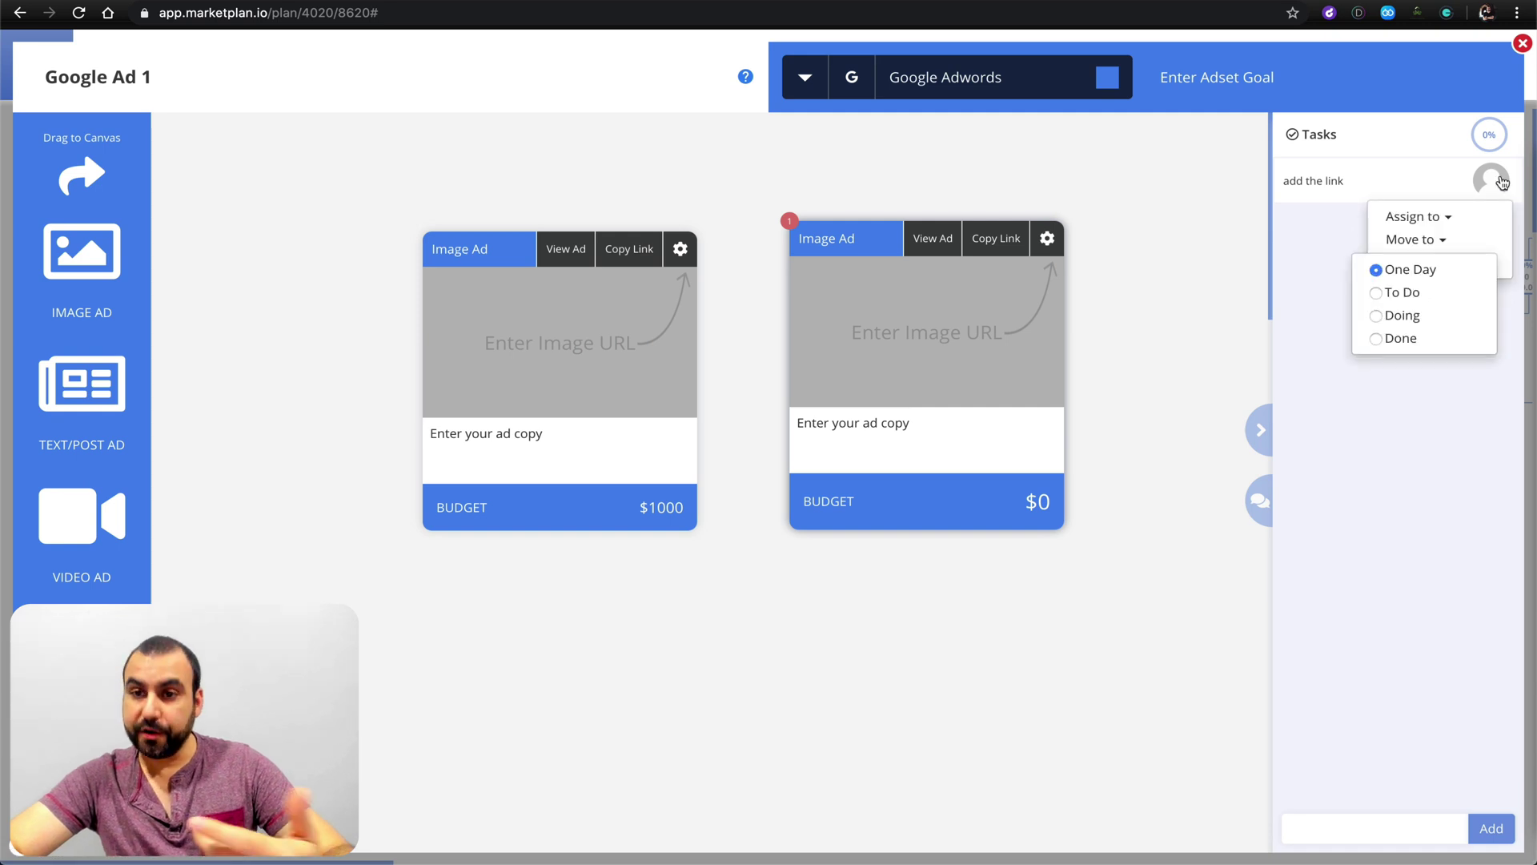
{"action": "left_click", "coordinate": [1318, 191]}
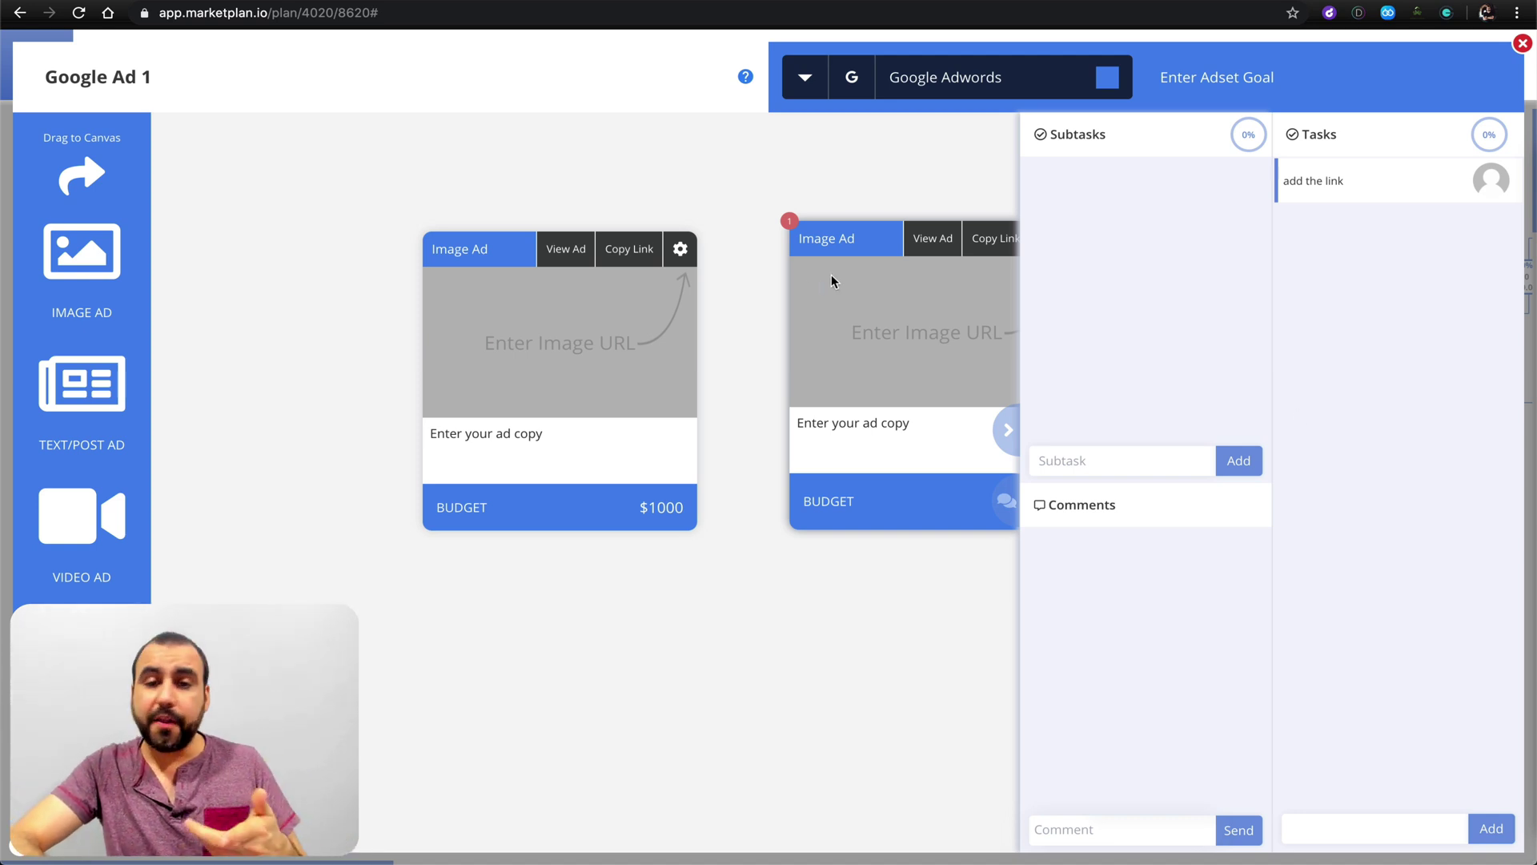
{"action": "left_click", "coordinate": [1522, 46]}
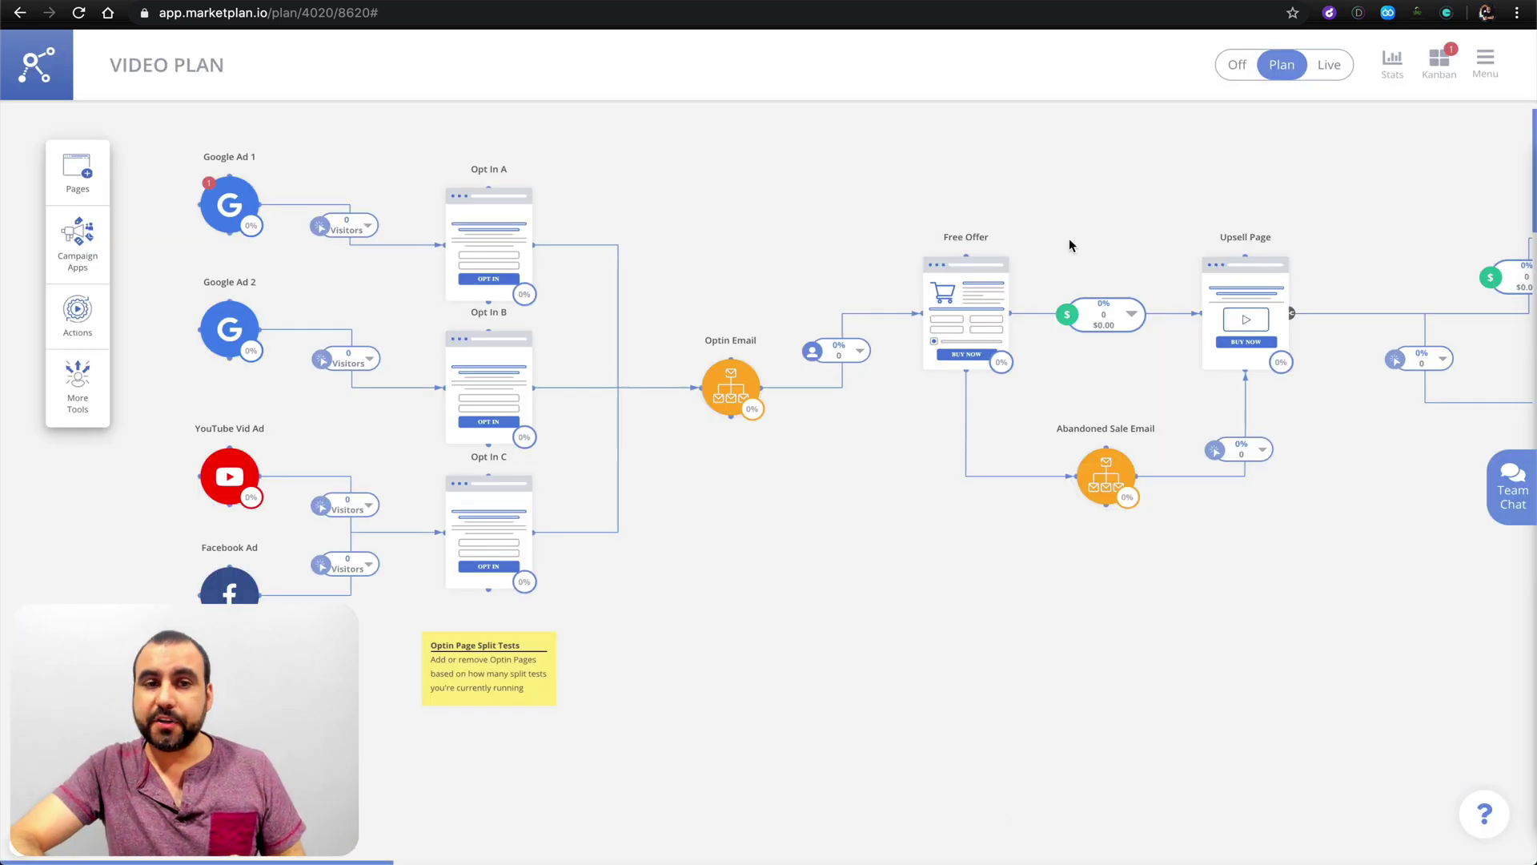
Step: Add a video ad and a text ad to the Google Ad 1 ad set, and return to the funnel canvas
{"action": "left_click", "coordinate": [229, 205]}
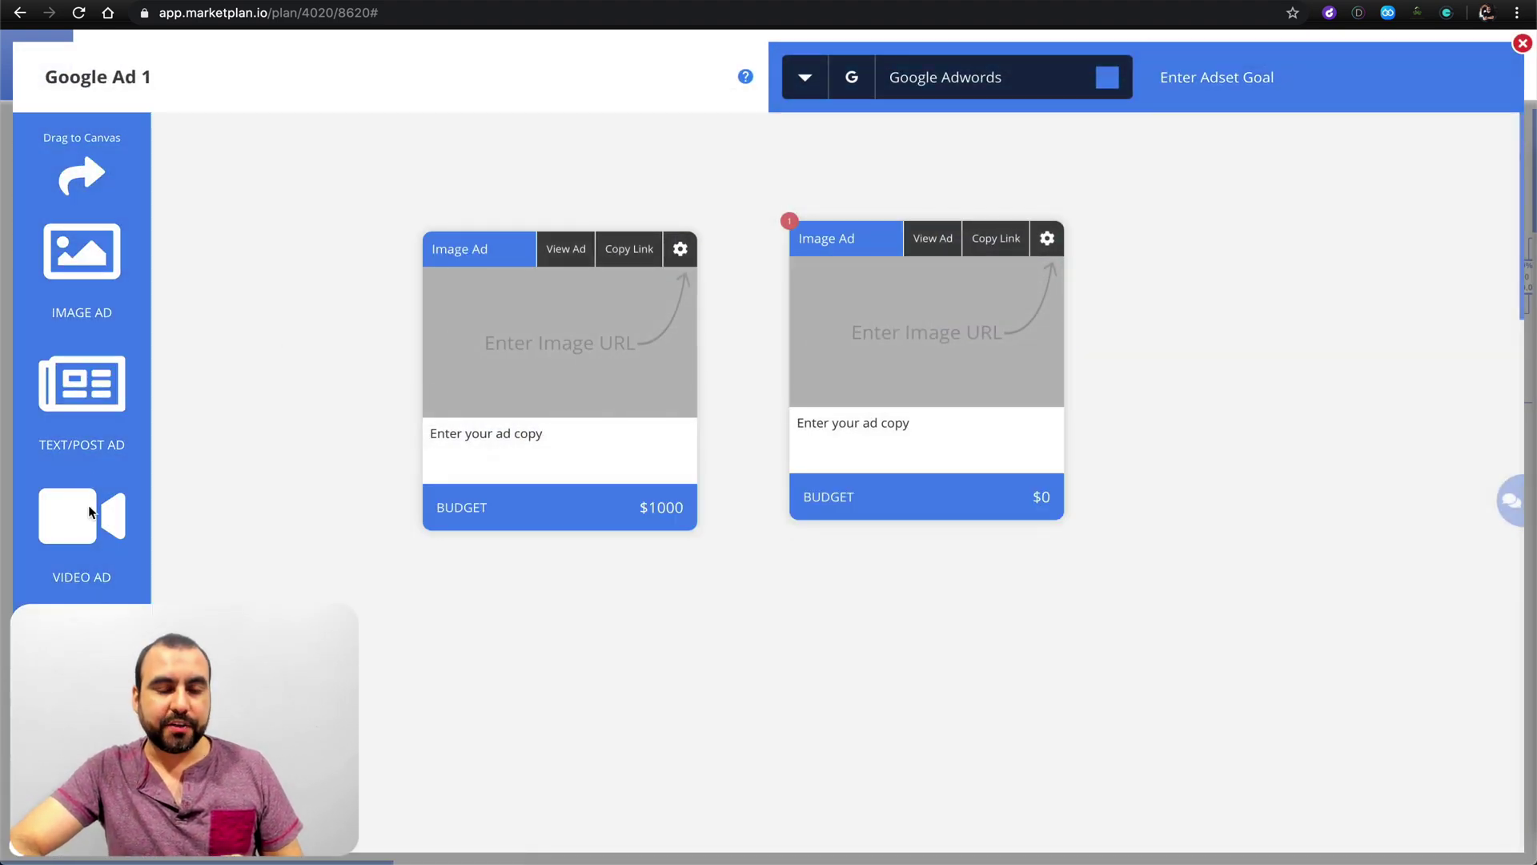
{"action": "left_click_drag", "start_coordinate": [88, 505], "coordinate": [625, 602]}
{"action": "left_click_drag", "start_coordinate": [81, 377], "coordinate": [1064, 656]}
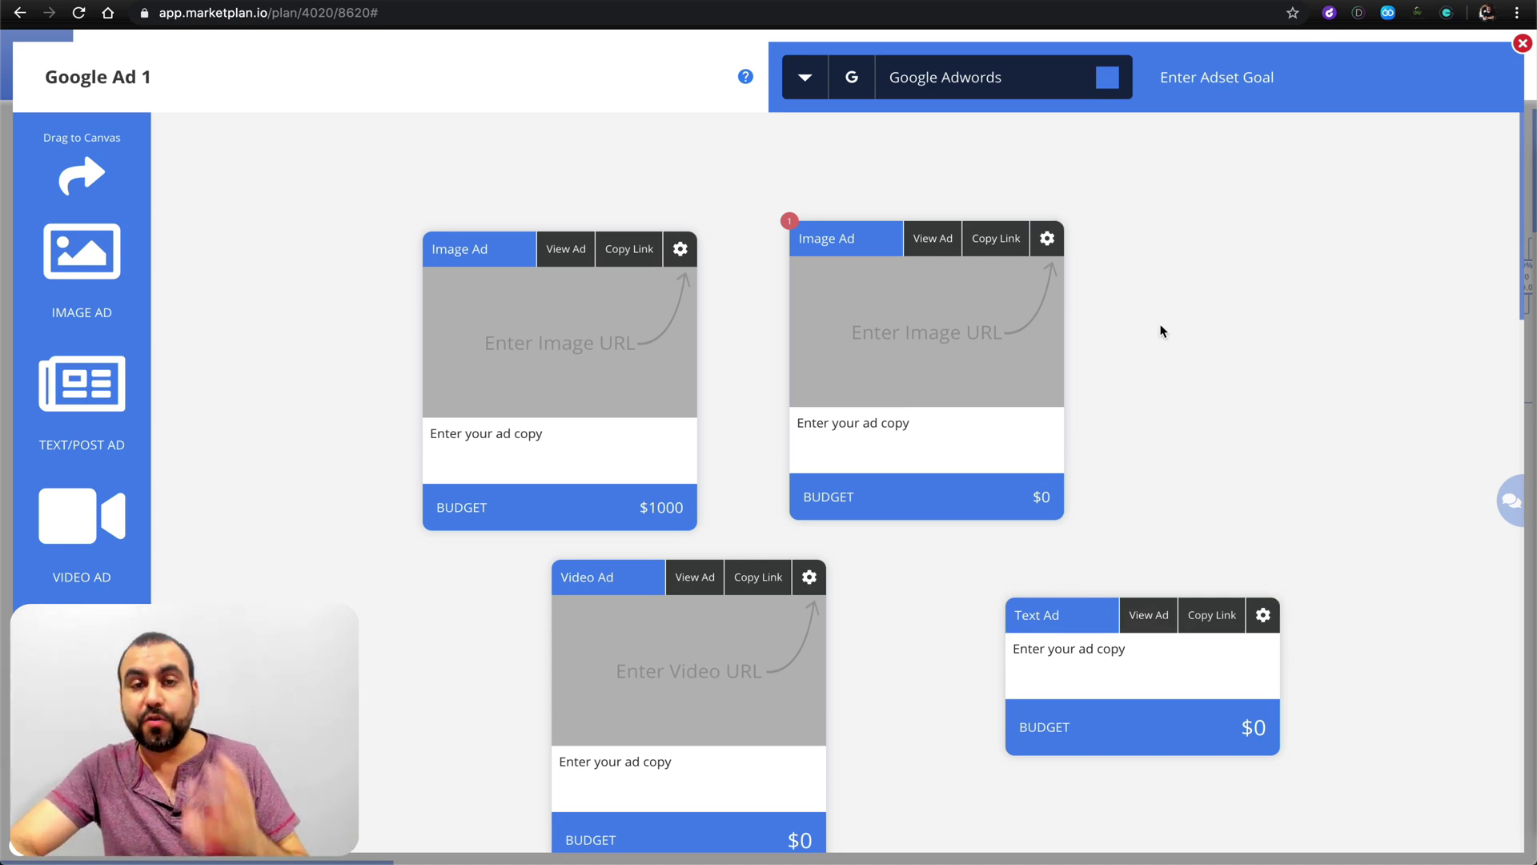
{"action": "left_click", "coordinate": [1523, 43]}
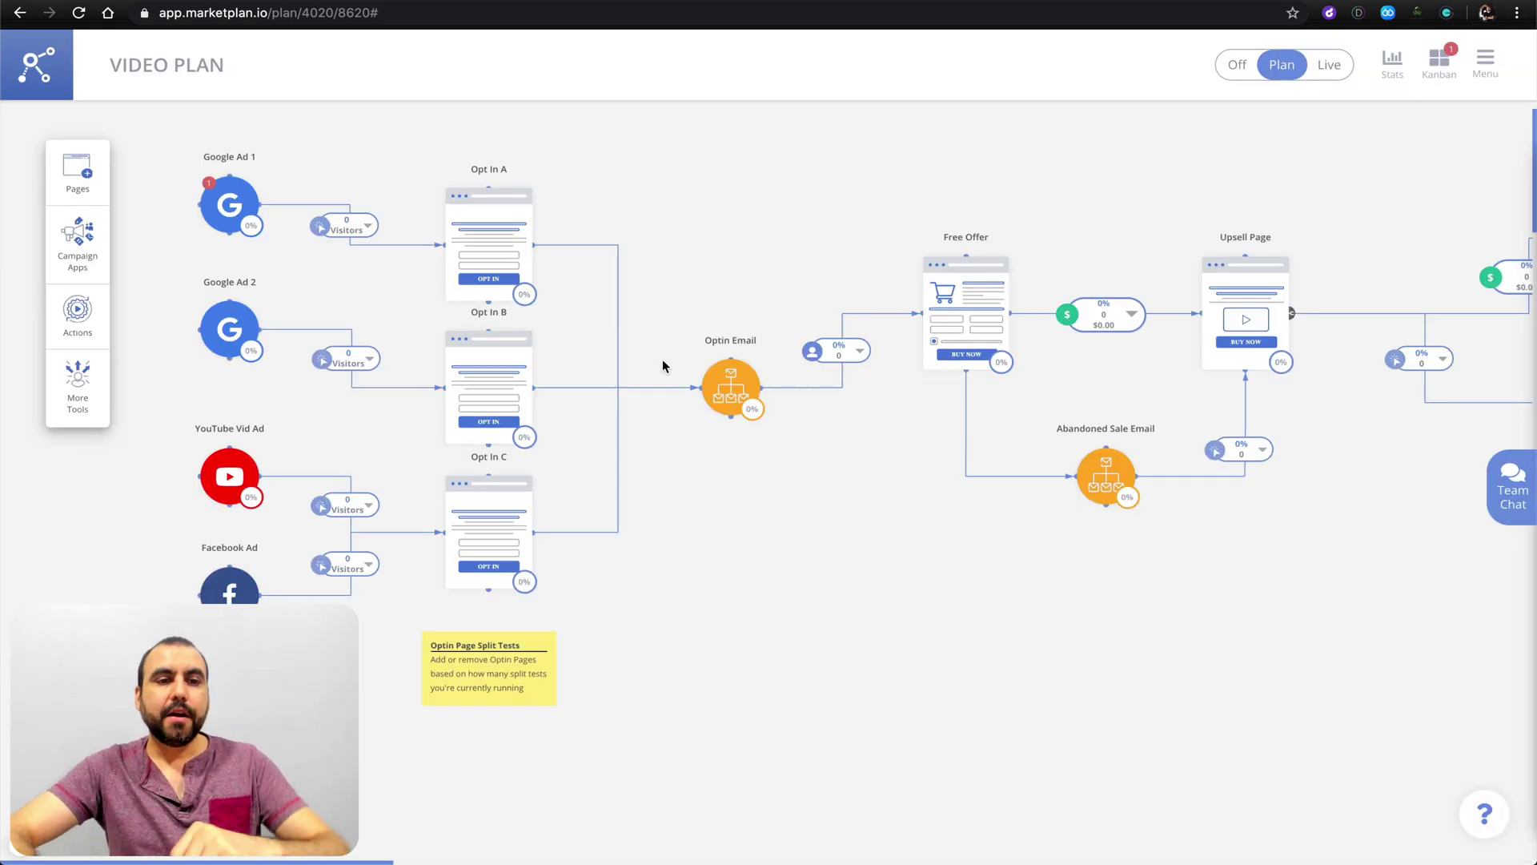
Step: Change the platform of the YouTube Vid Ad element to Instagram and return to the funnel canvas
{"action": "left_click", "coordinate": [228, 480]}
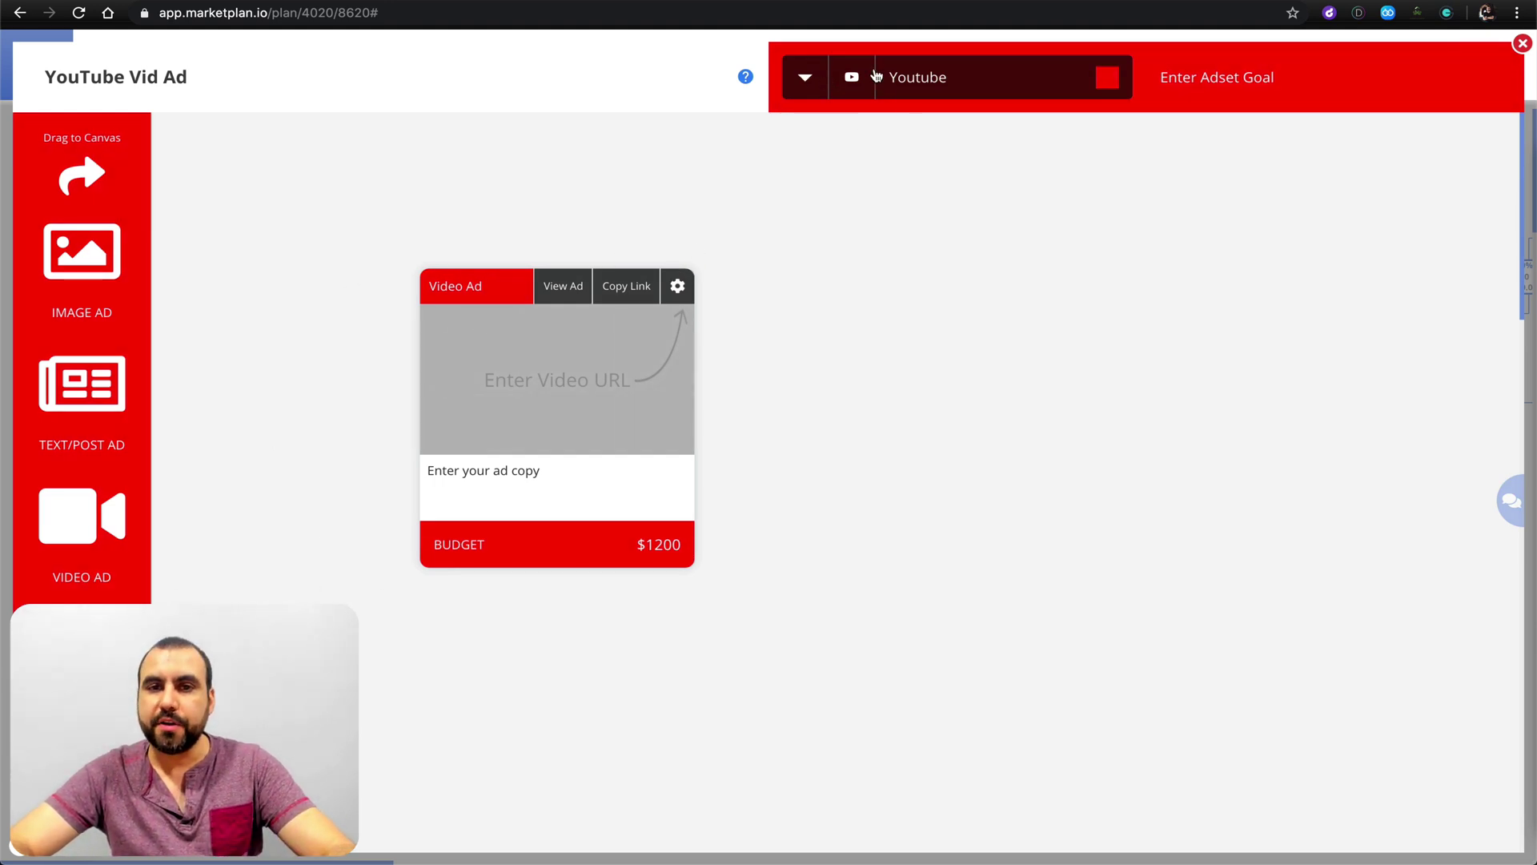
{"action": "left_click", "coordinate": [848, 80]}
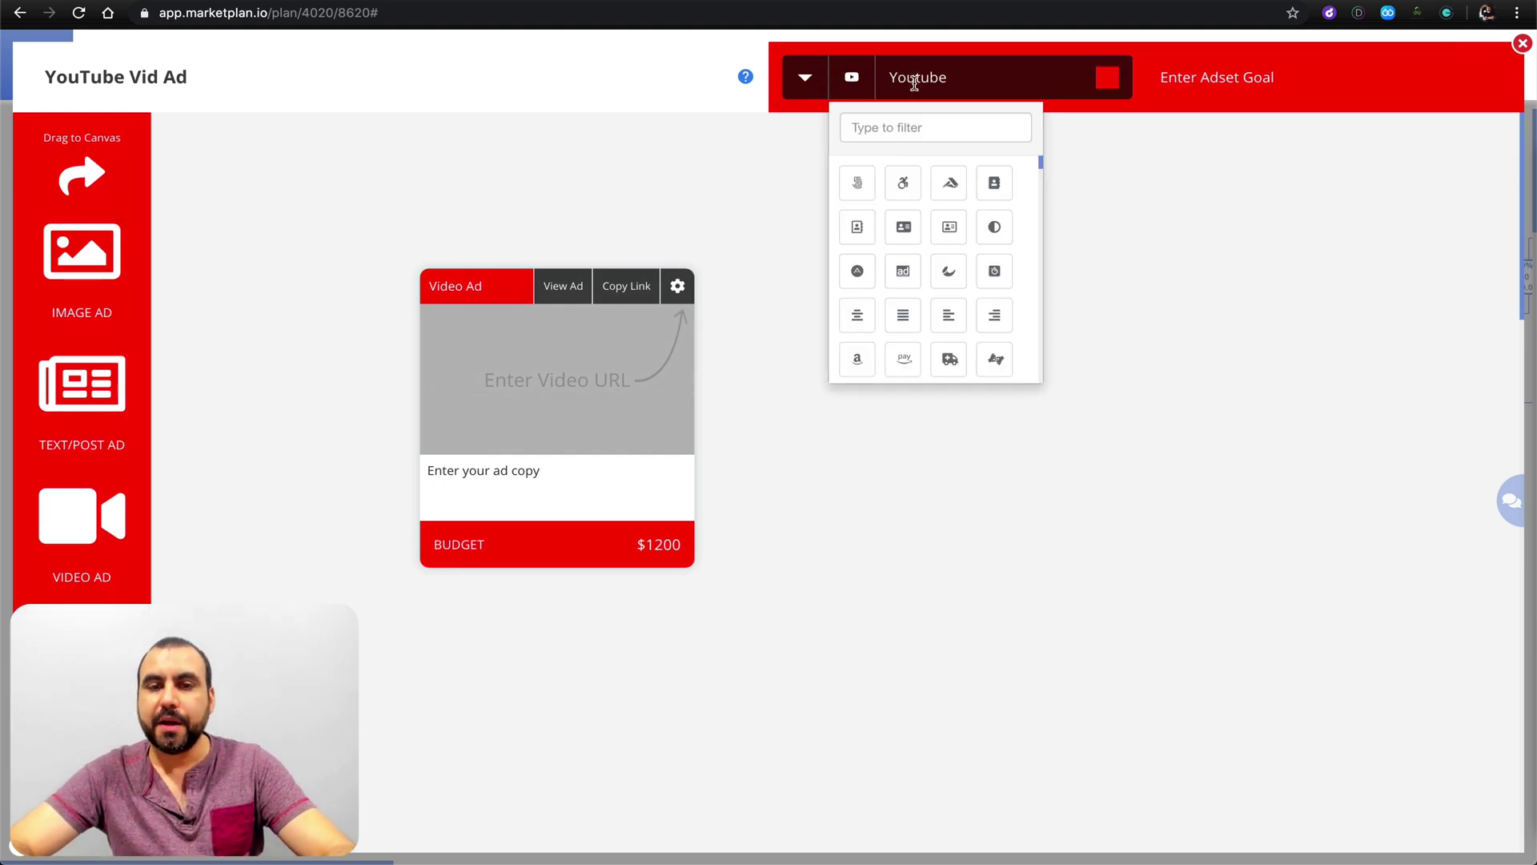
{"action": "left_click", "coordinate": [804, 77]}
{"action": "left_click", "coordinate": [860, 164]}
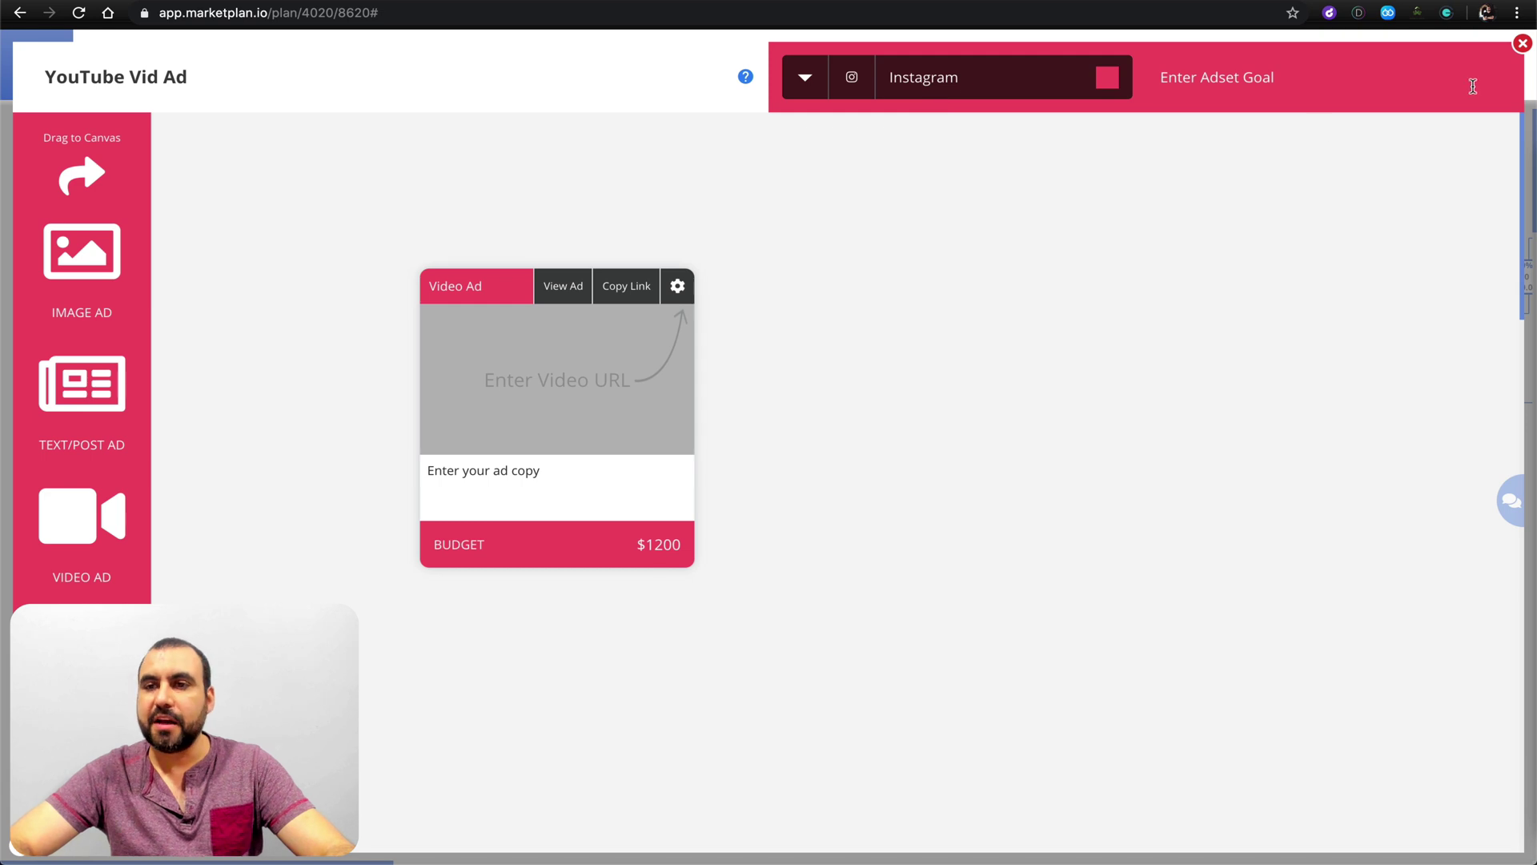
{"action": "left_click", "coordinate": [1523, 46]}
Step: Rename the YouTube Vid Ad element as "Instagram YouTube Vid Ad" and return to the funnel canvas
{"action": "mouse_move", "coordinate": [240, 471]}
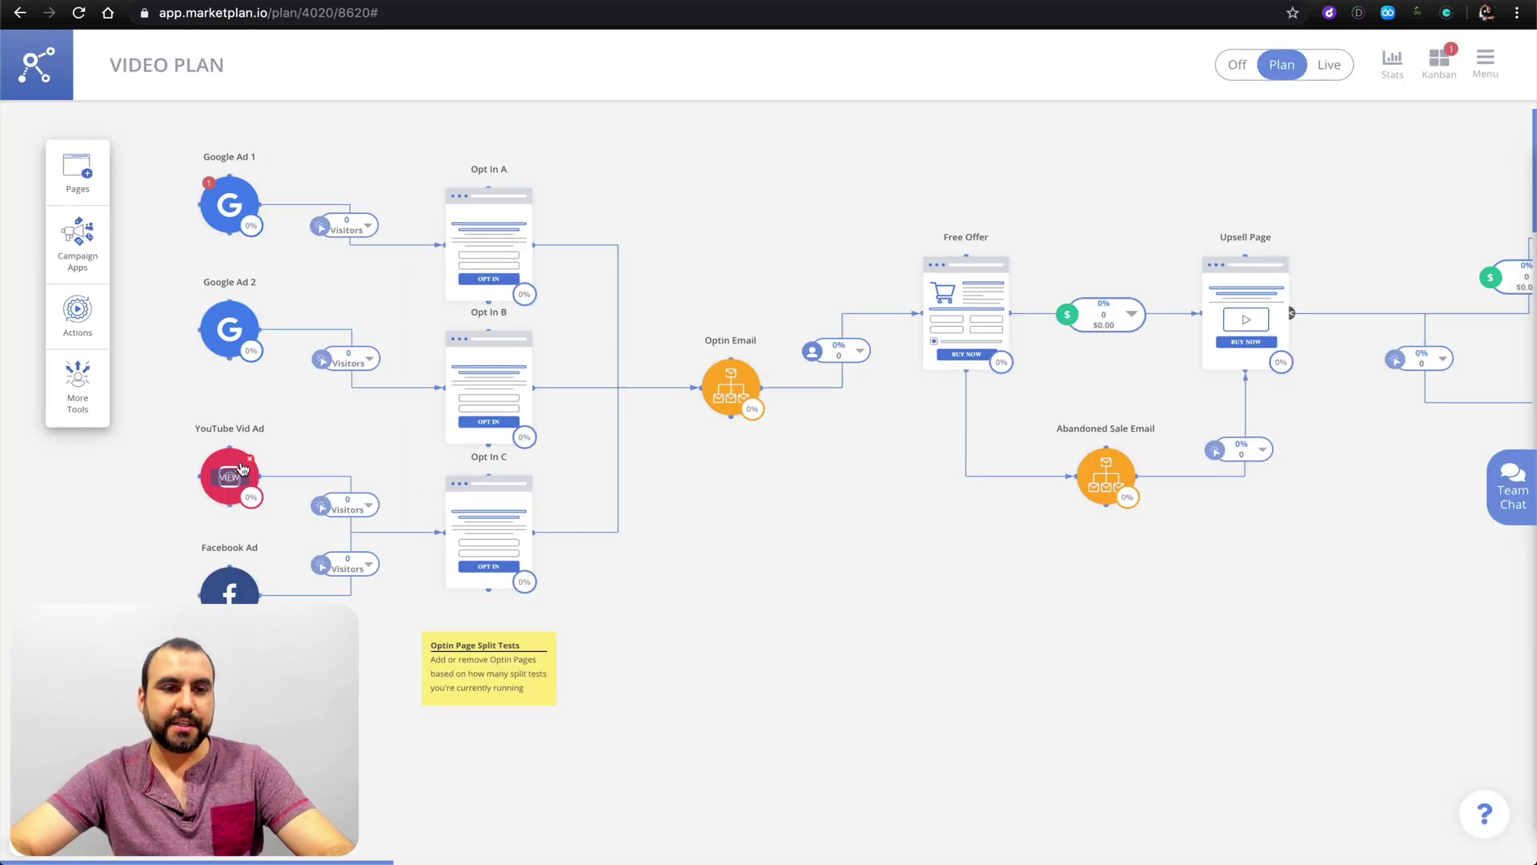
{"action": "left_click", "coordinate": [229, 474]}
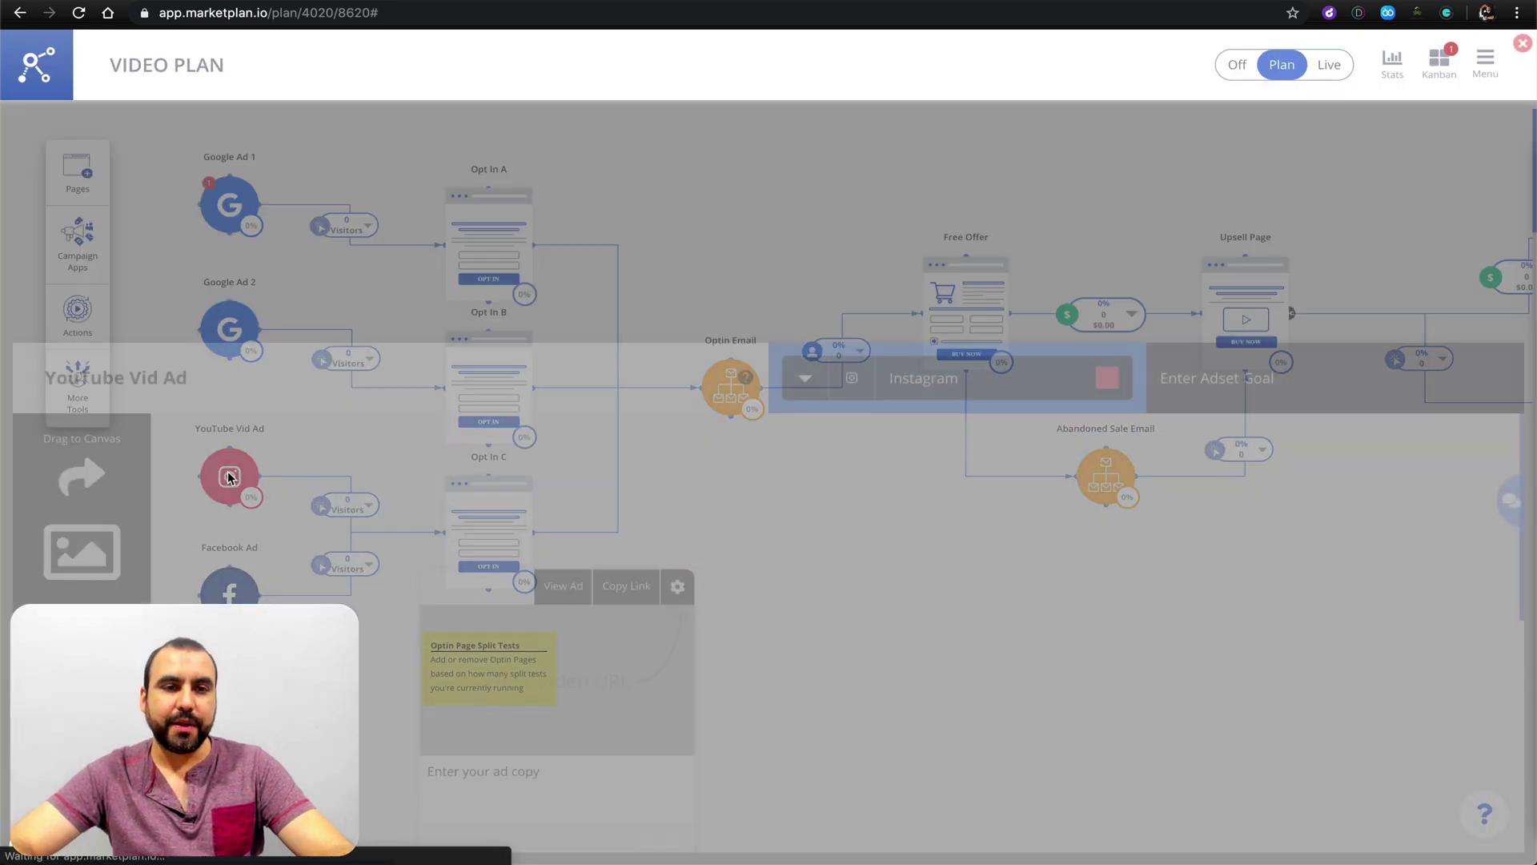
{"action": "left_click_drag", "start_coordinate": [120, 80], "coordinate": [45, 78]}
{"action": "left_click", "coordinate": [45, 77]}
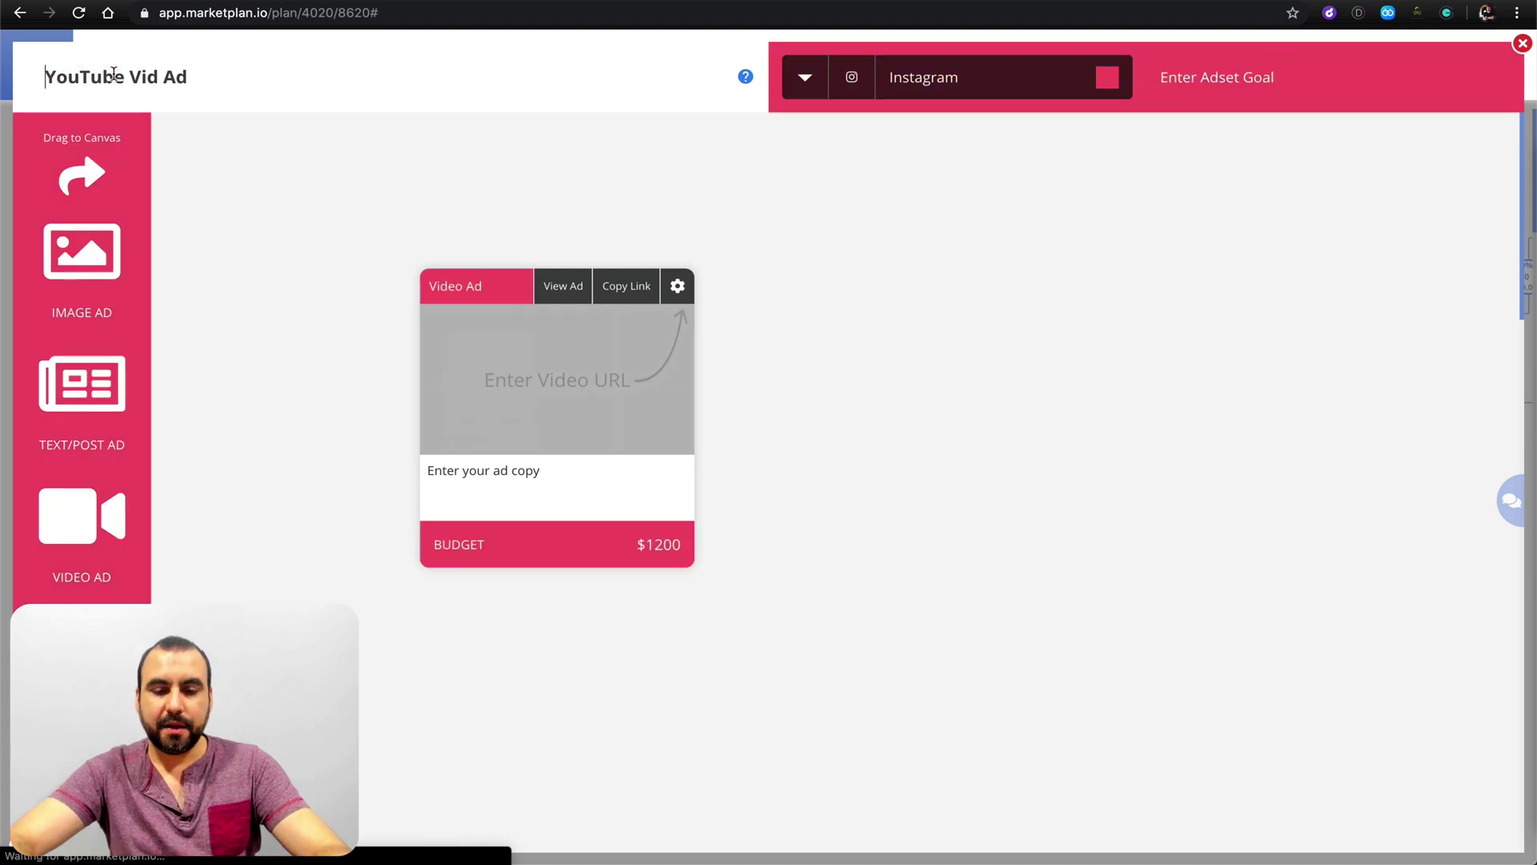
{"action": "type", "text": "Instagram"}
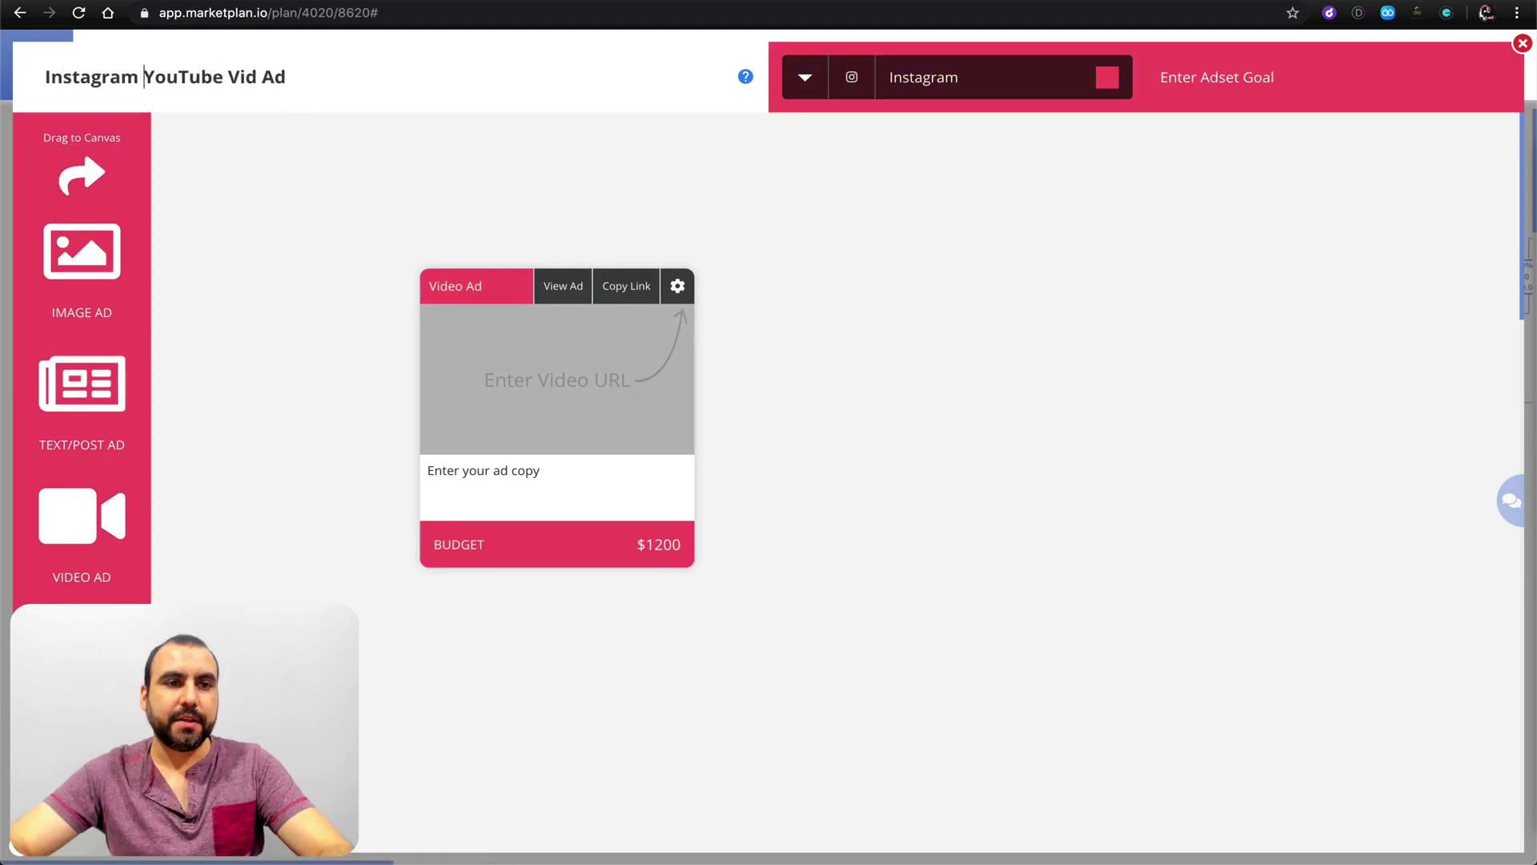
{"action": "left_click", "coordinate": [1521, 45]}
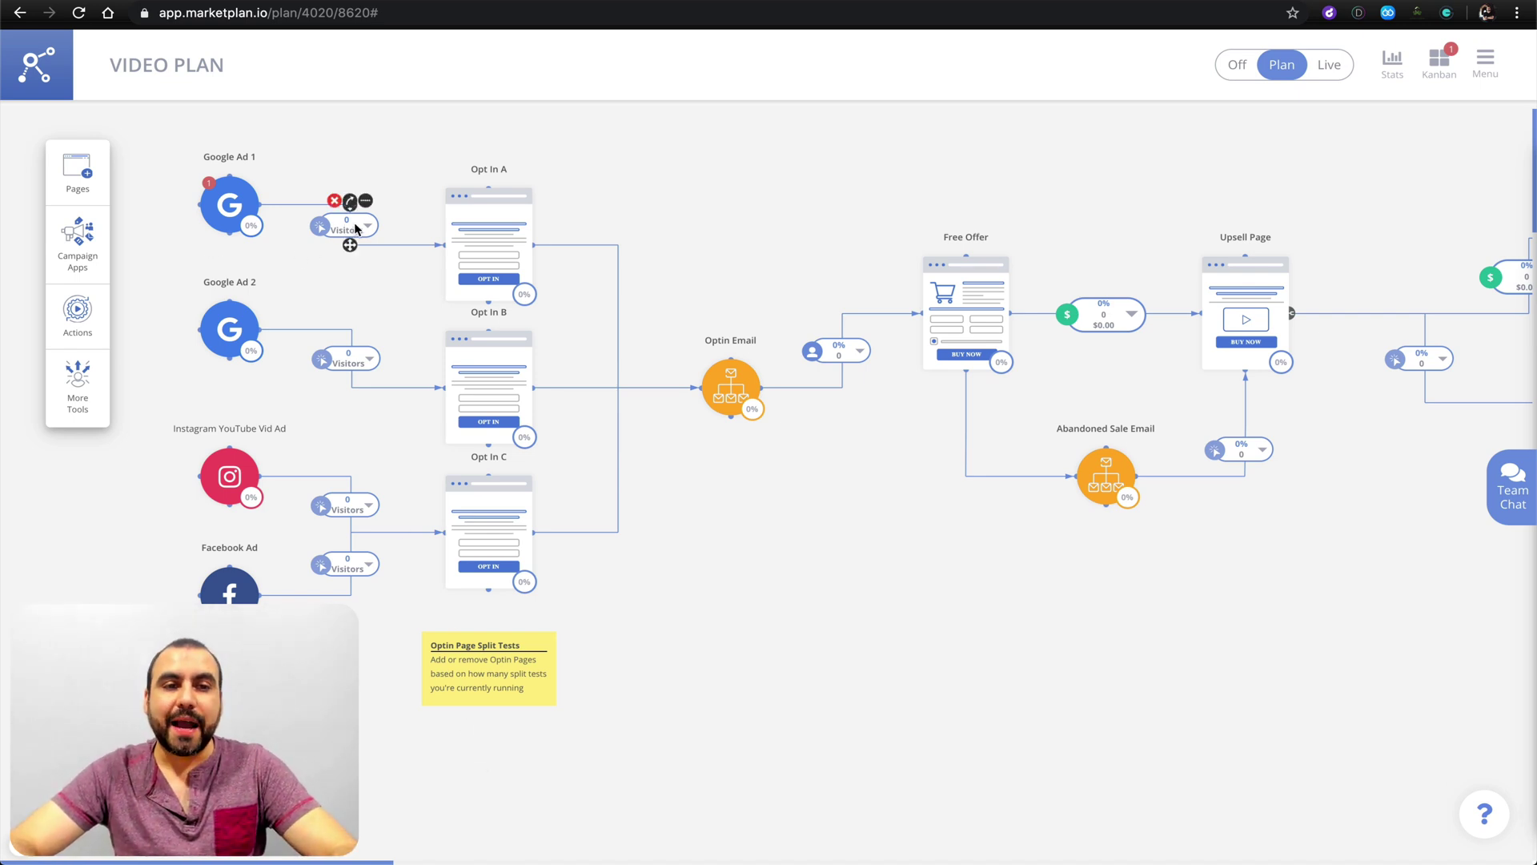
Step: Switch the metric on the connection from Google Ad 1 to Opt In A to Leads, and back to Visitors
{"action": "mouse_move", "coordinate": [338, 227]}
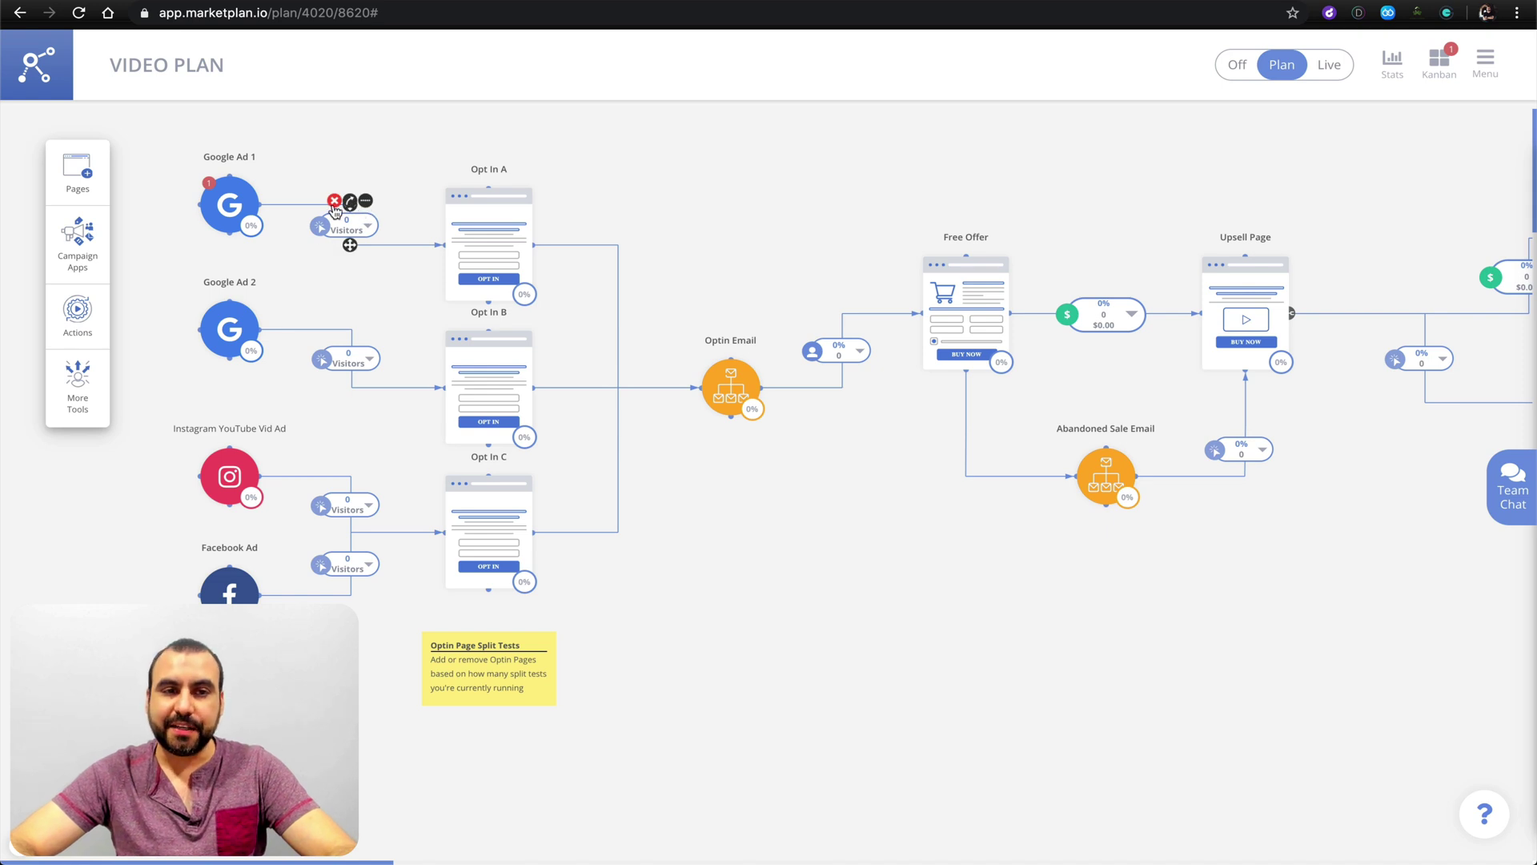
{"action": "left_click", "coordinate": [368, 227]}
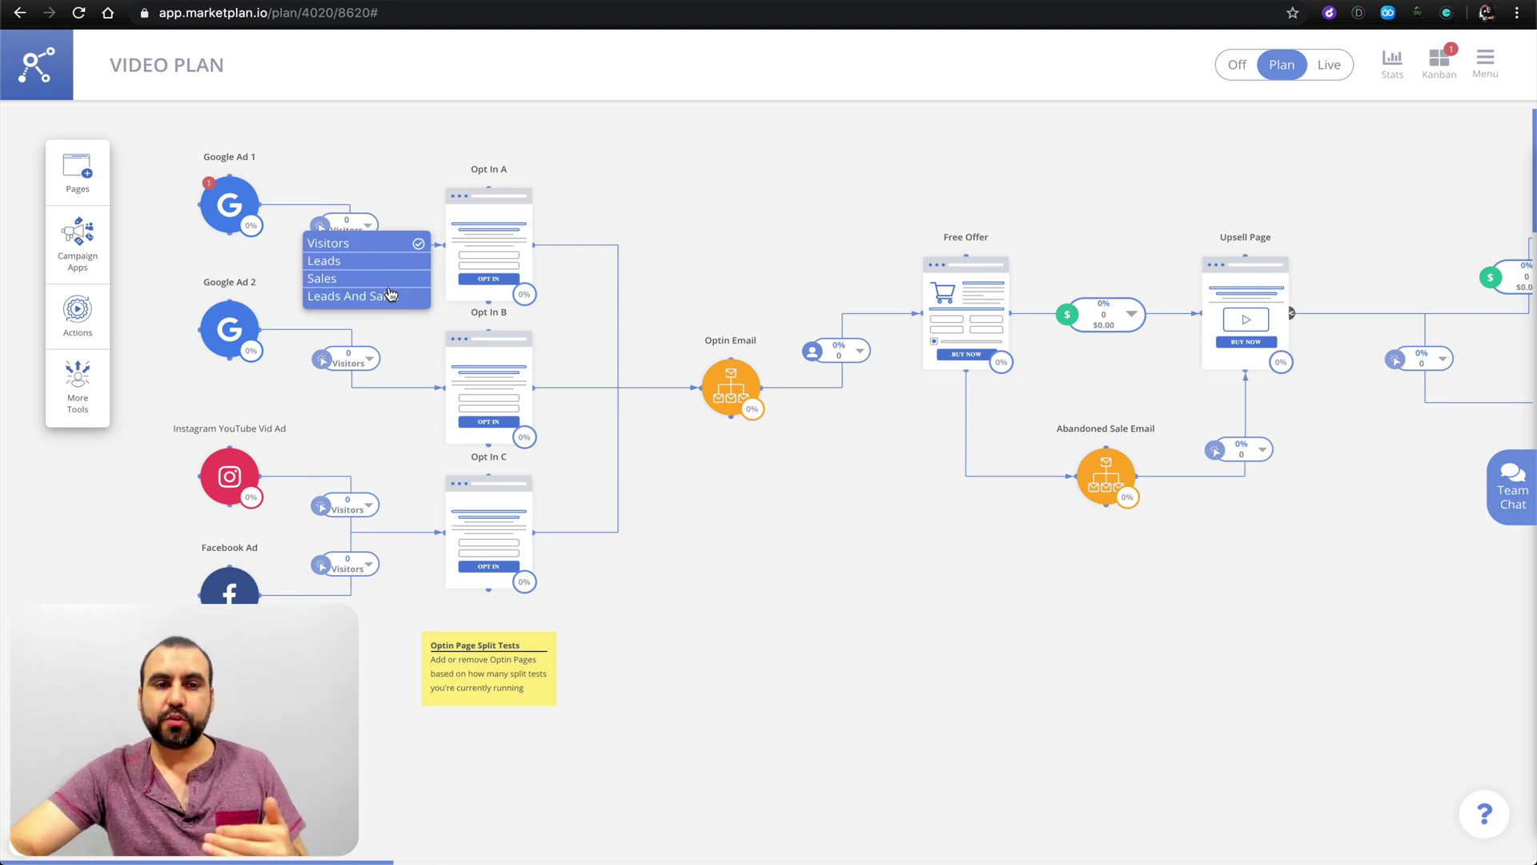
{"action": "left_click", "coordinate": [349, 264]}
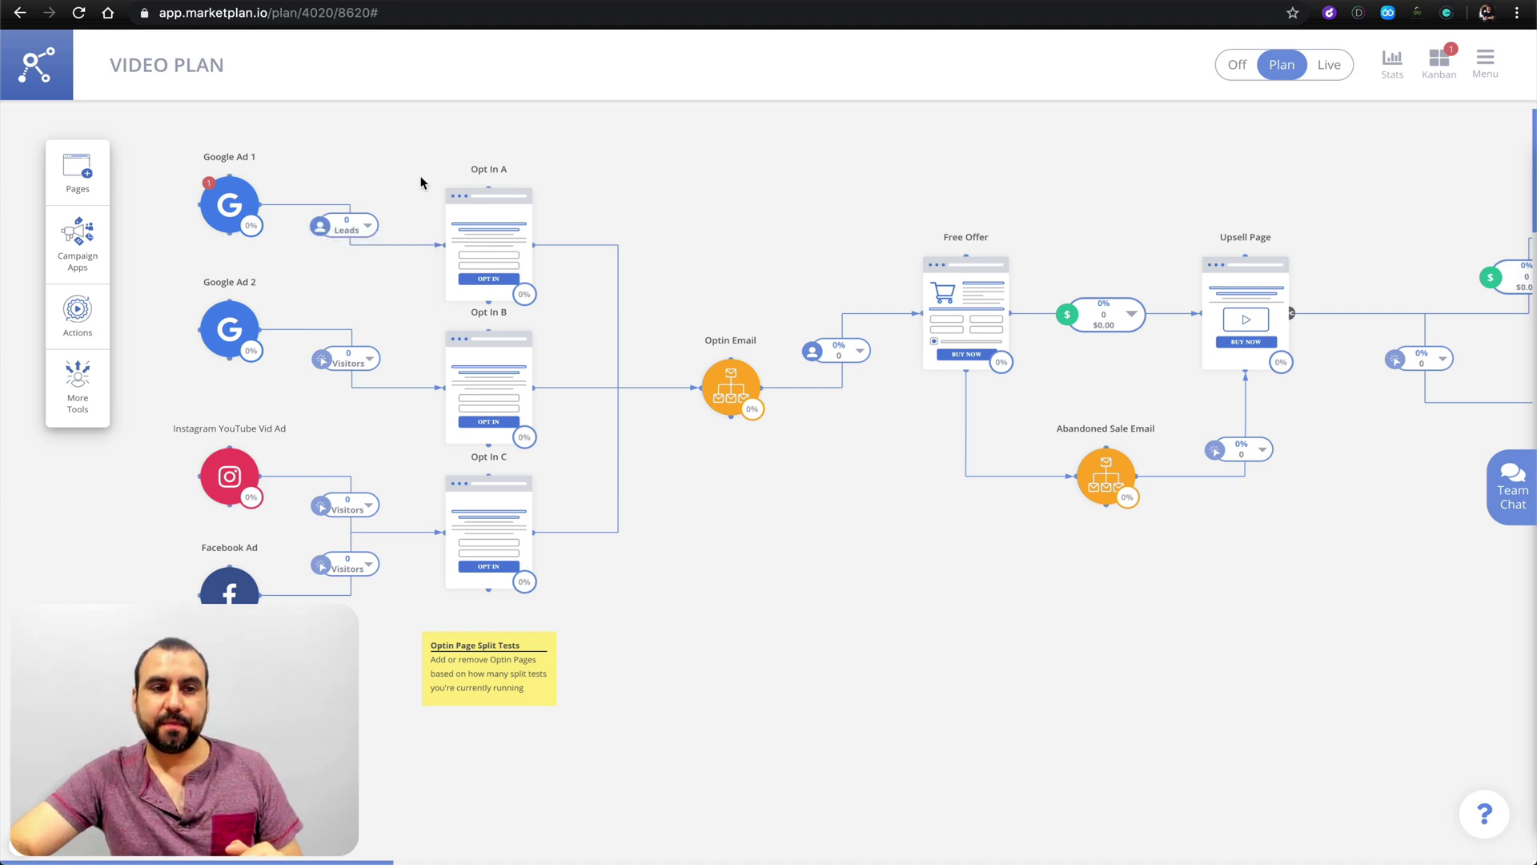
{"action": "mouse_move", "coordinate": [330, 217]}
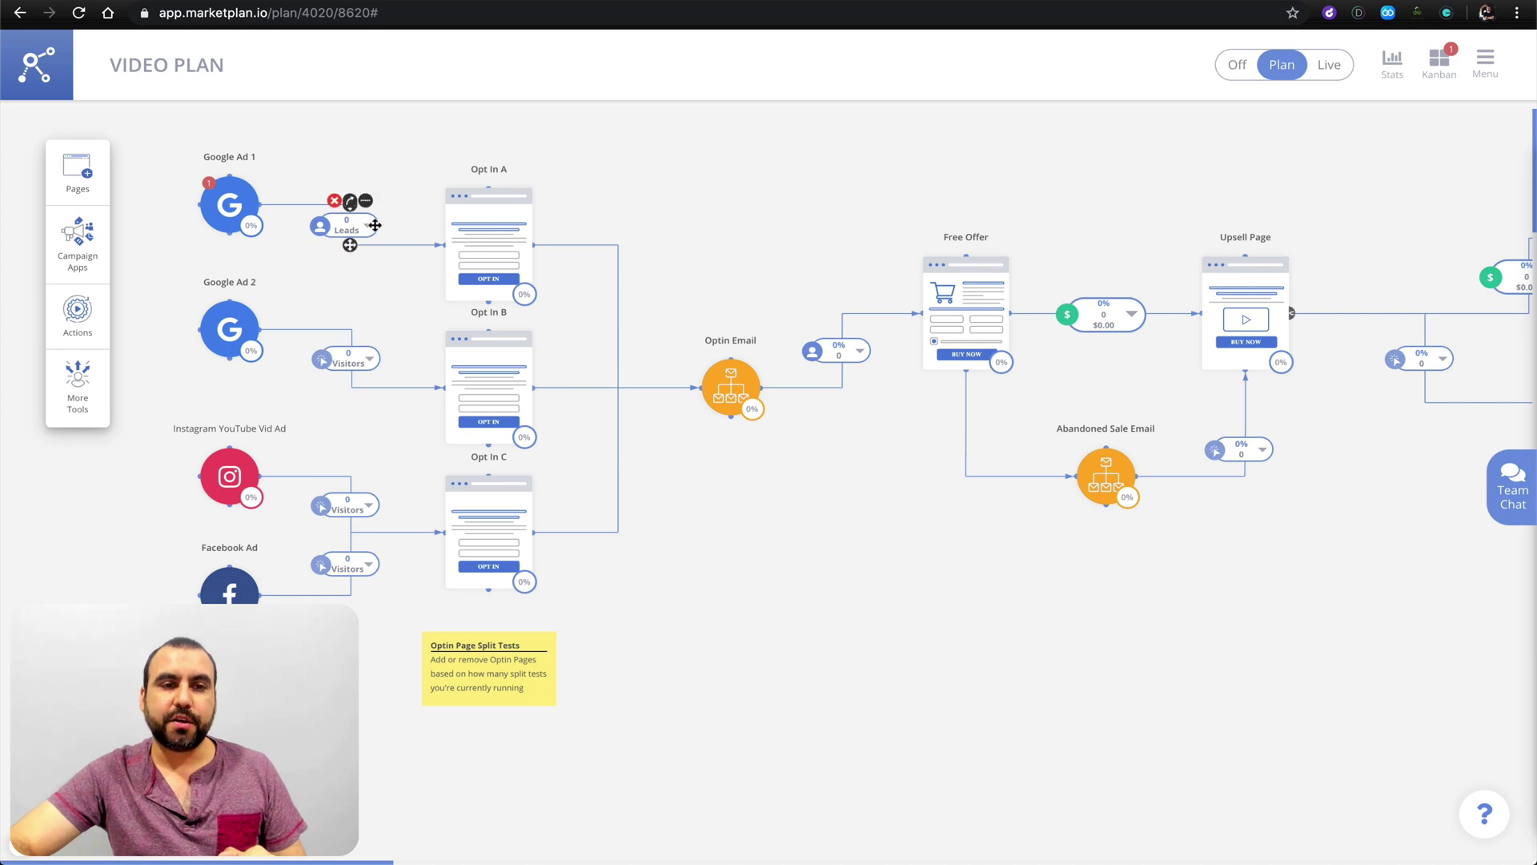
{"action": "left_click", "coordinate": [369, 229]}
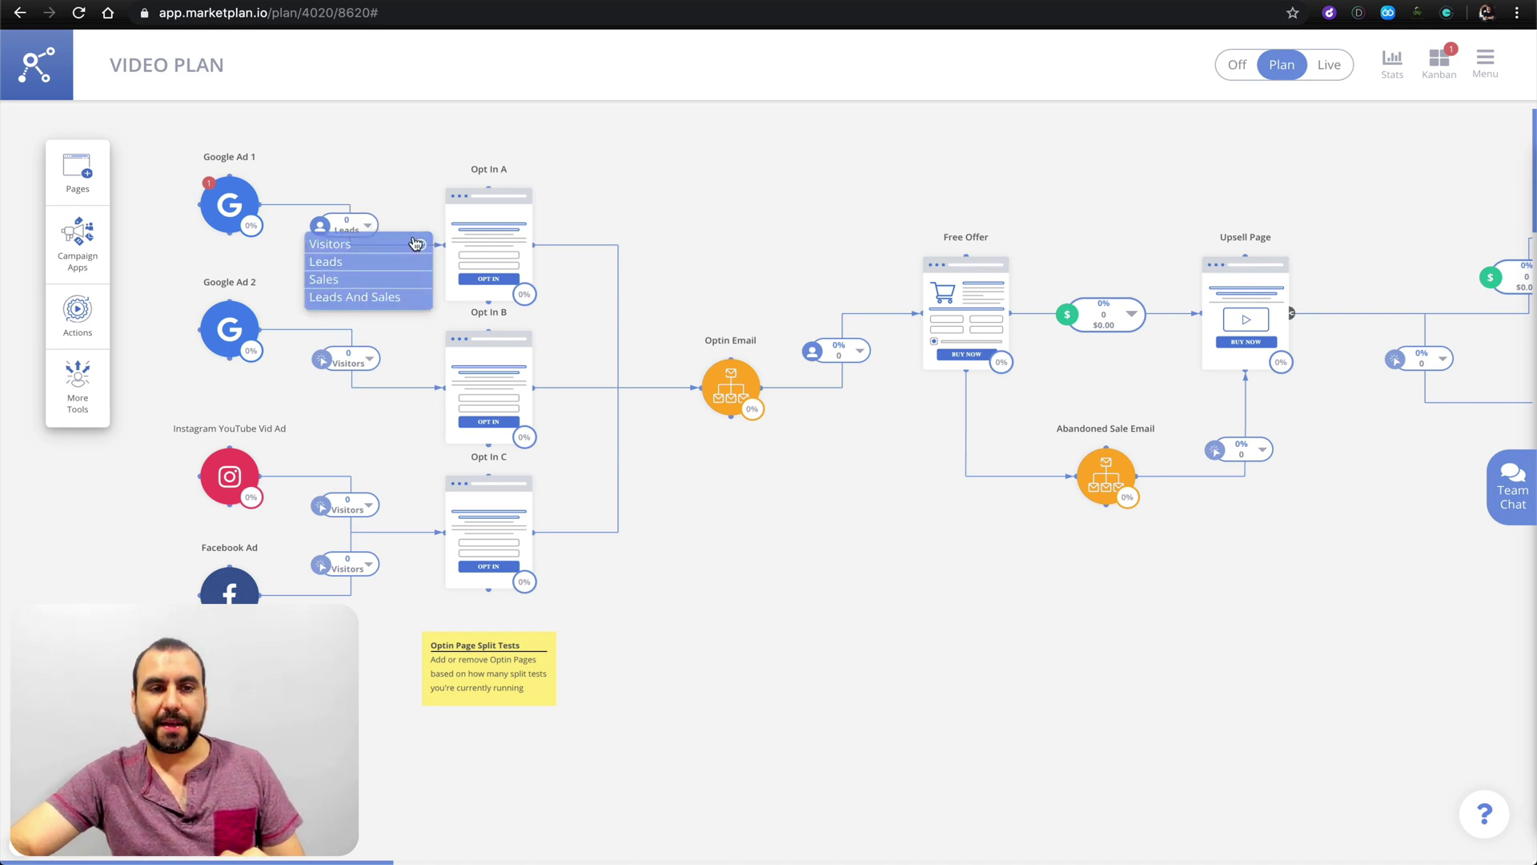
{"action": "mouse_move", "coordinate": [487, 240]}
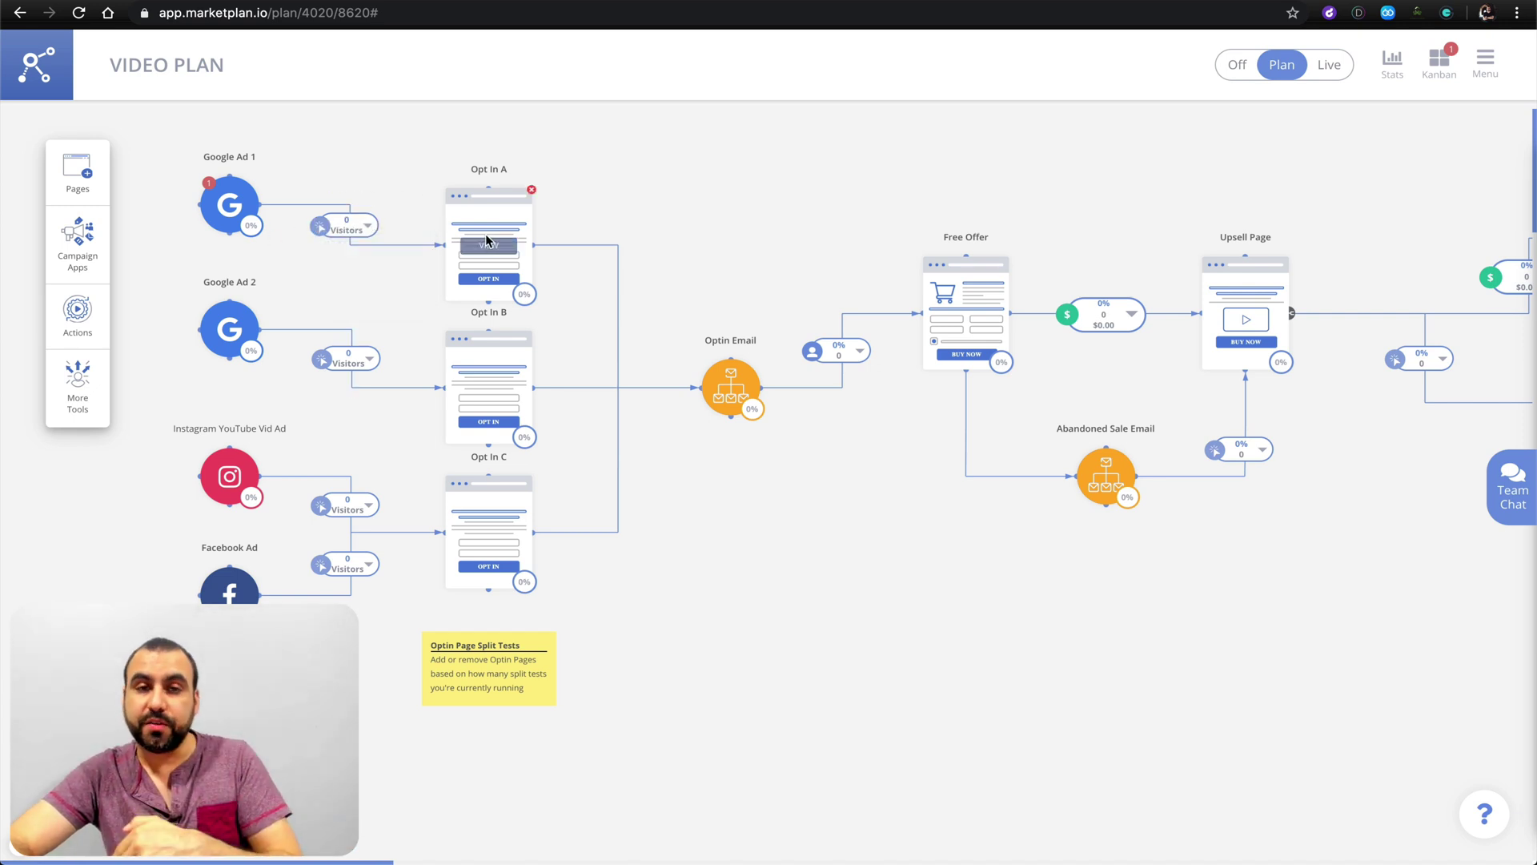
Step: Set the planned visitors to 200 on the Google Ad 1 connection and 400 on the Google Ad 2 connection
{"action": "mouse_move", "coordinate": [350, 225]}
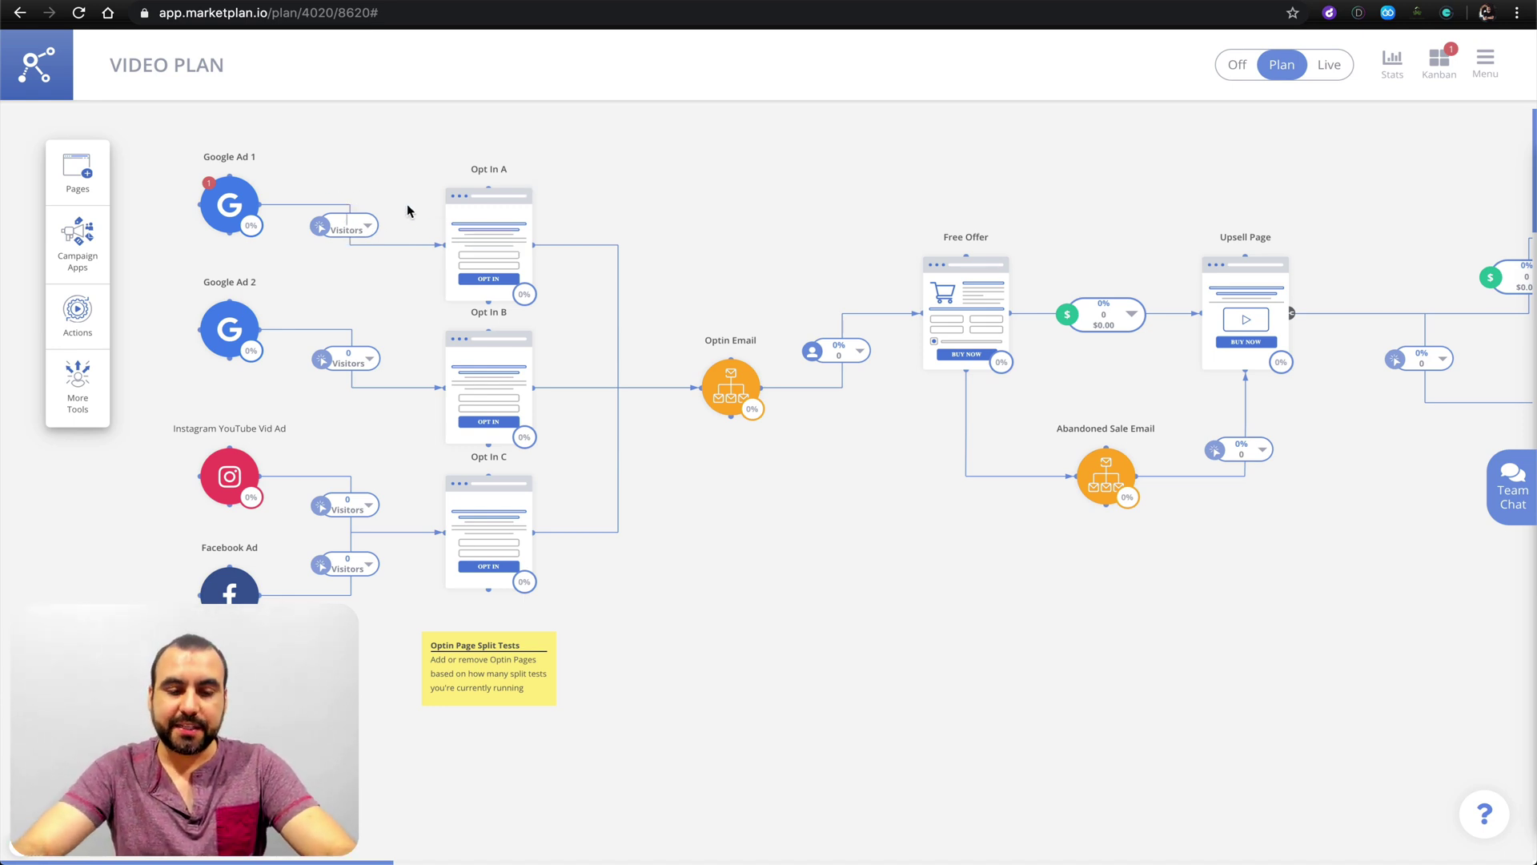
{"action": "type", "text": "200"}
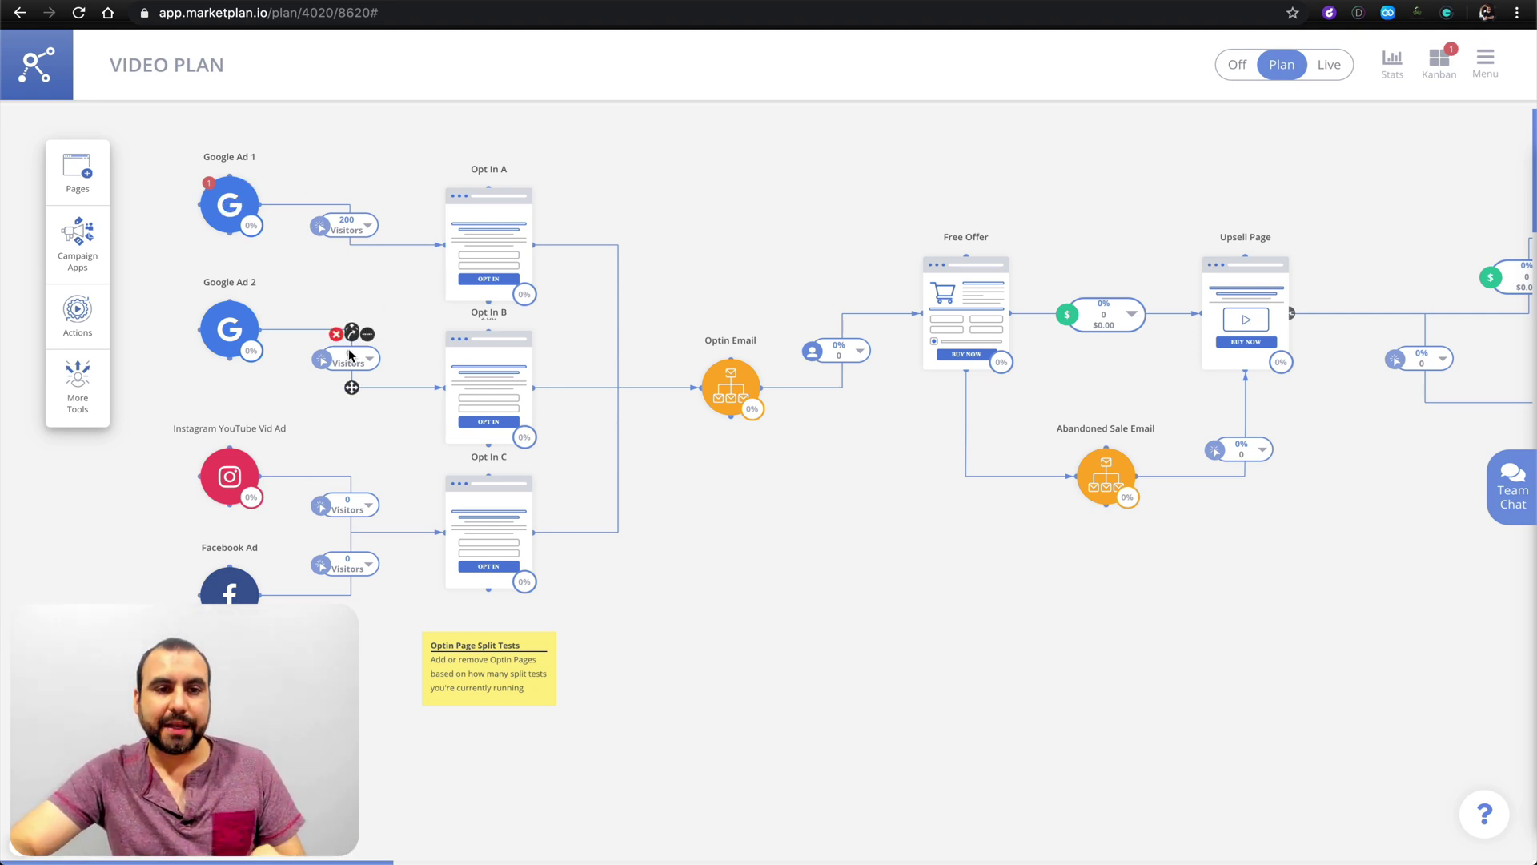
{"action": "type", "text": "400"}
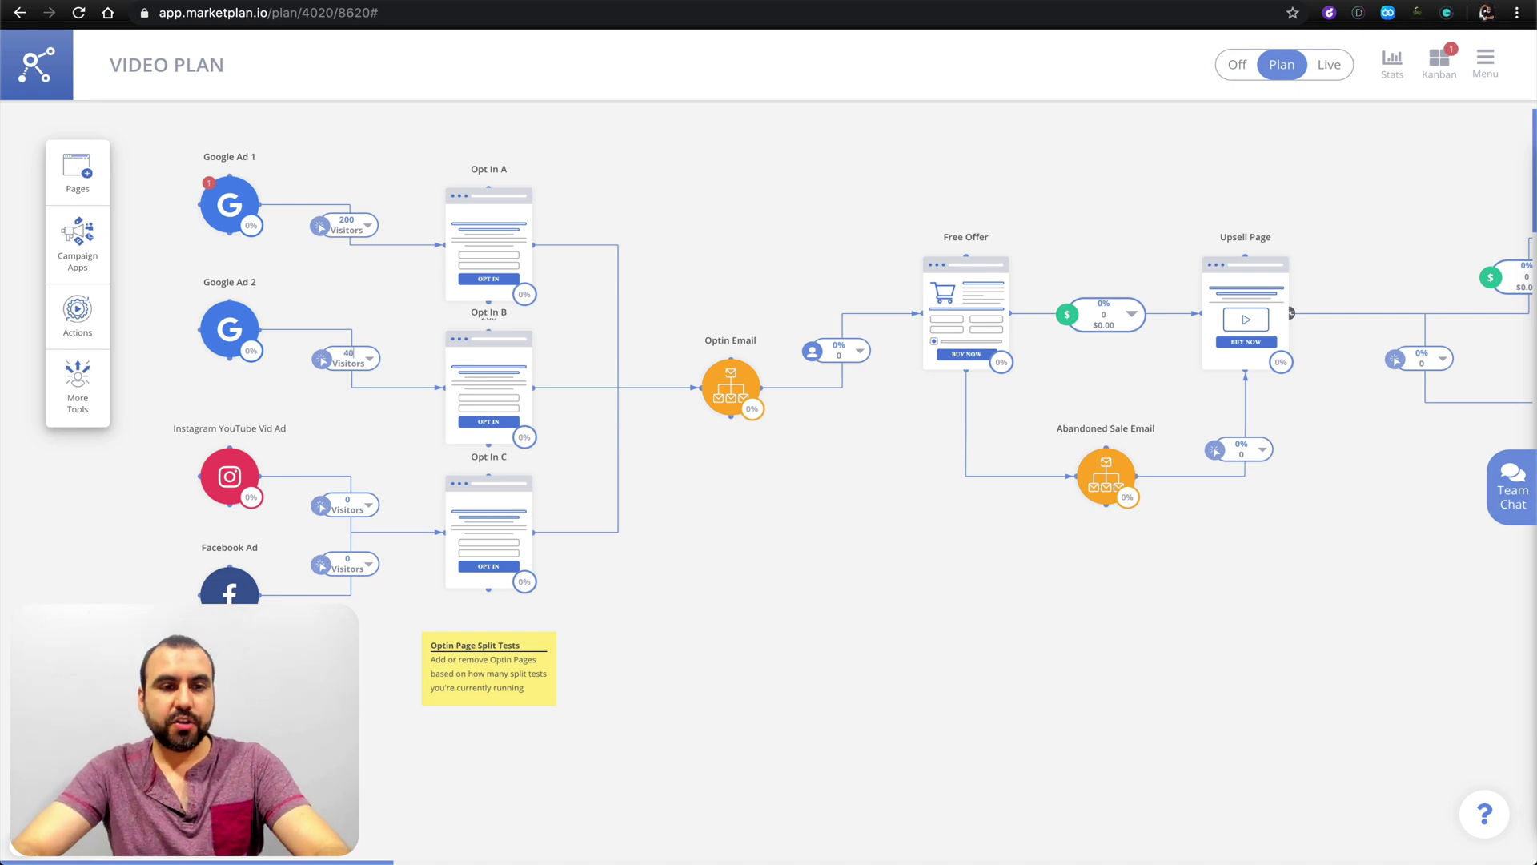
Step: Set the visitors into Opt In C to 1,000 from the Instagram ad and 100 from the Facebook ad
{"action": "left_click", "coordinate": [347, 501]}
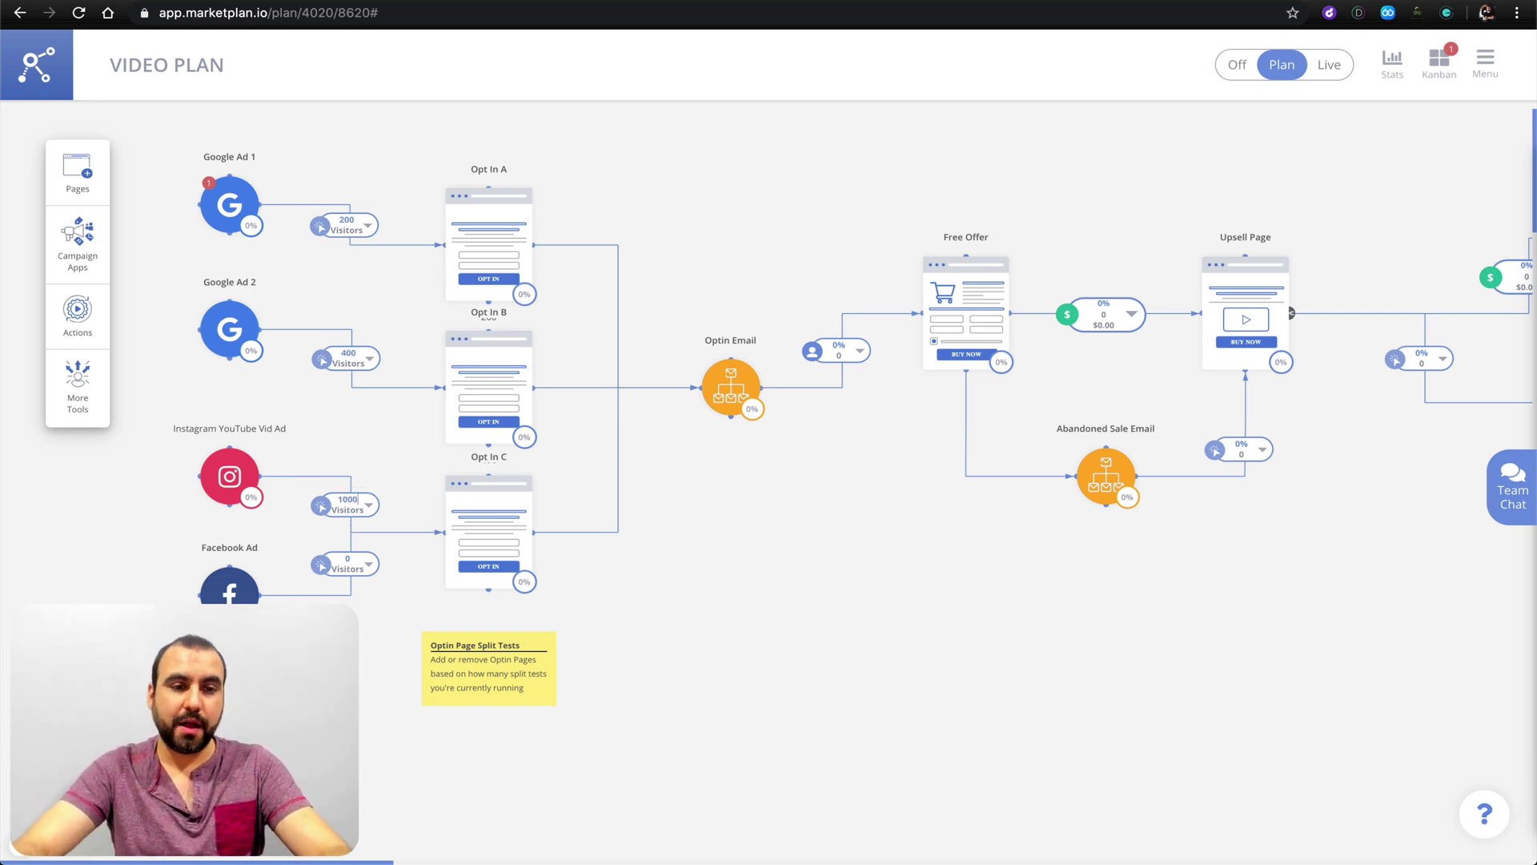
{"action": "key", "text": "Return"}
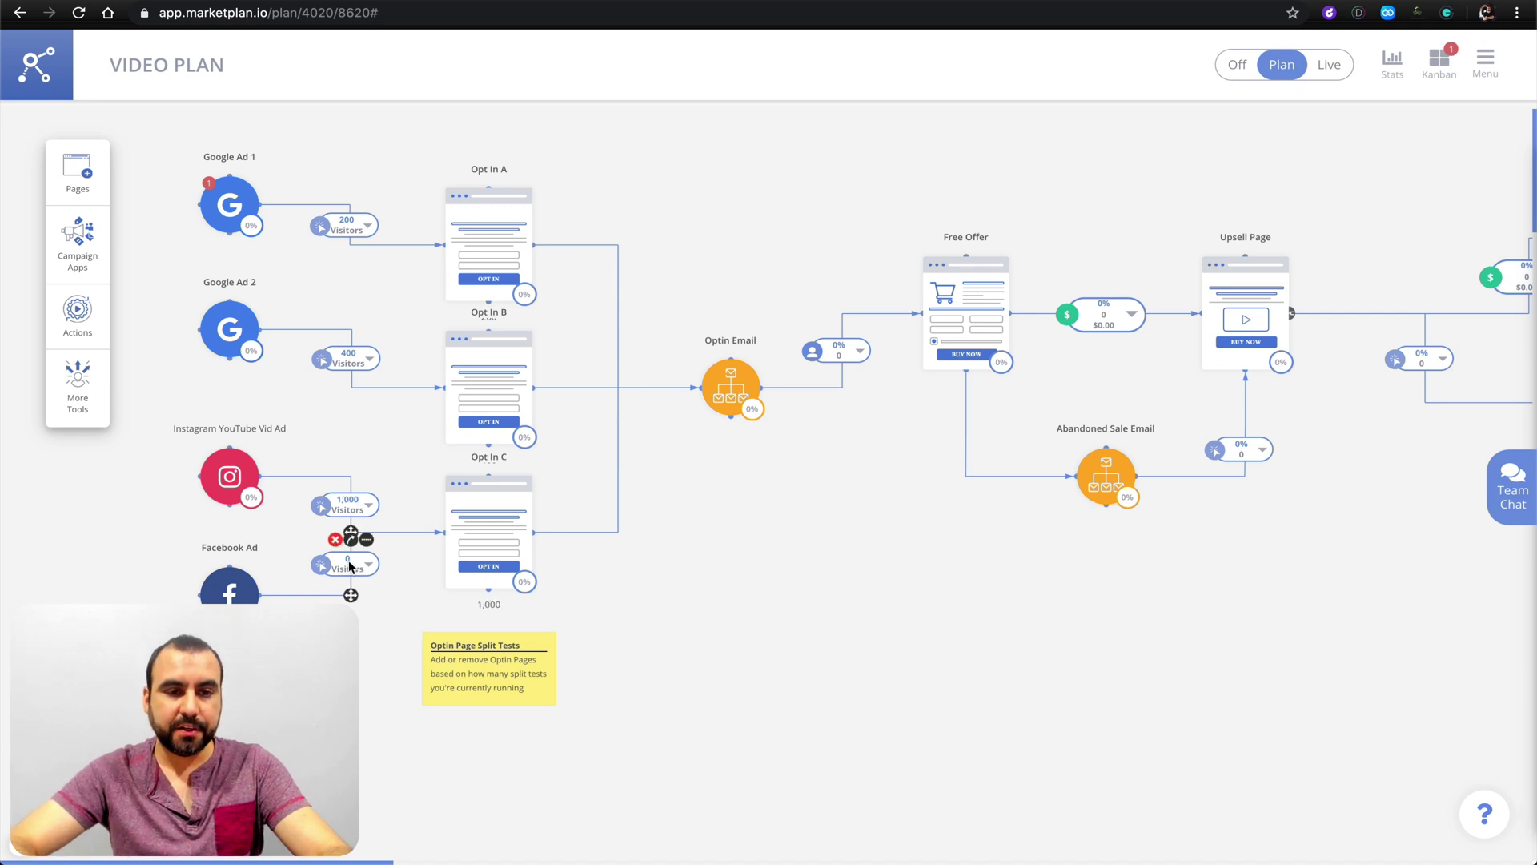
{"action": "key", "text": "Return"}
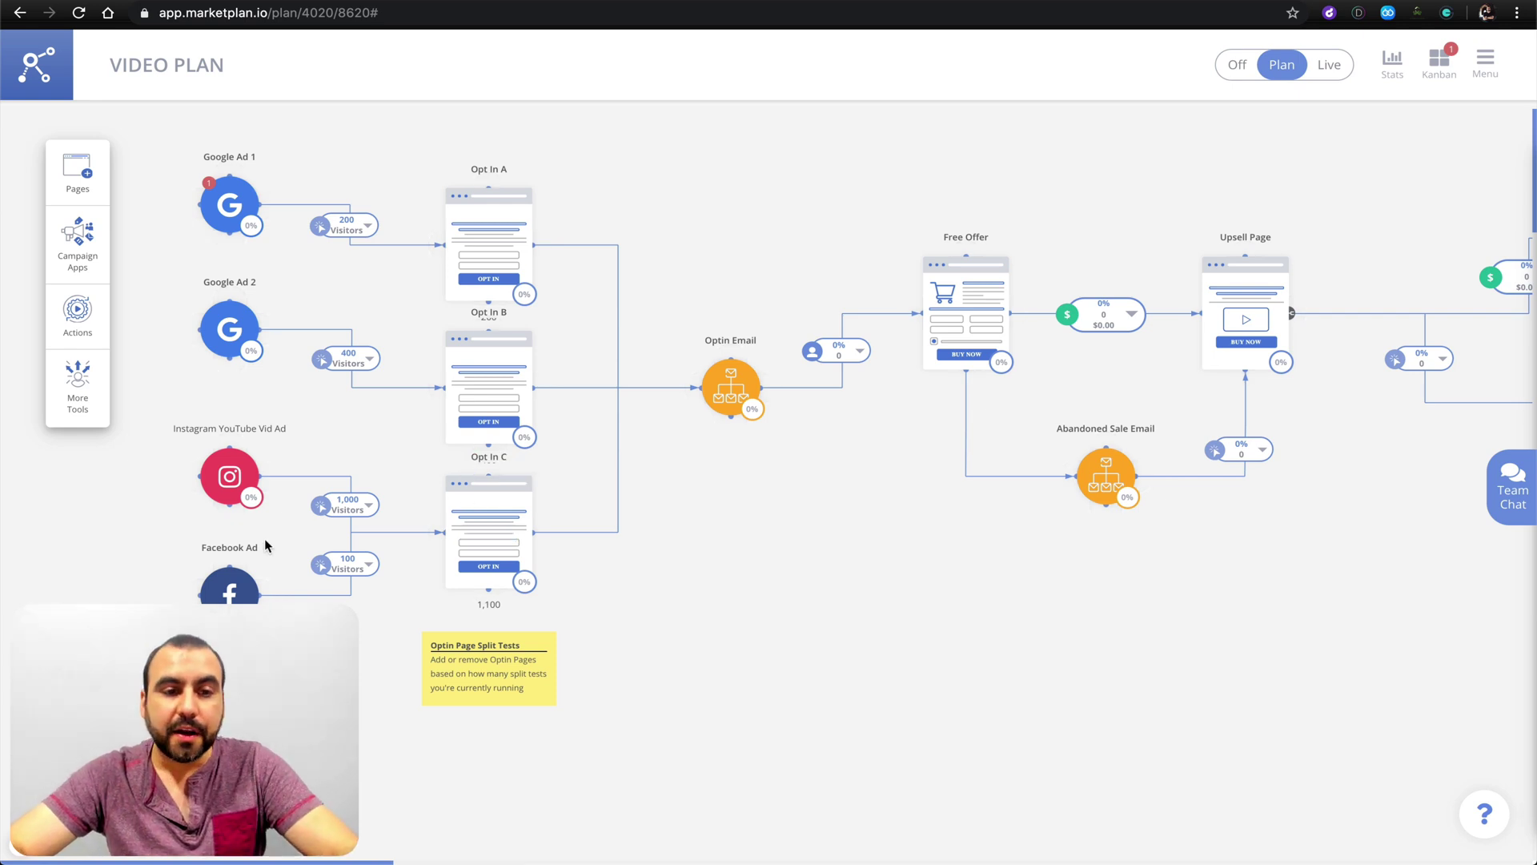
Step: Delete the Instagram and Facebook ad connections to Opt In C, and delete the Opt In C page
{"action": "mouse_move", "coordinate": [384, 532]}
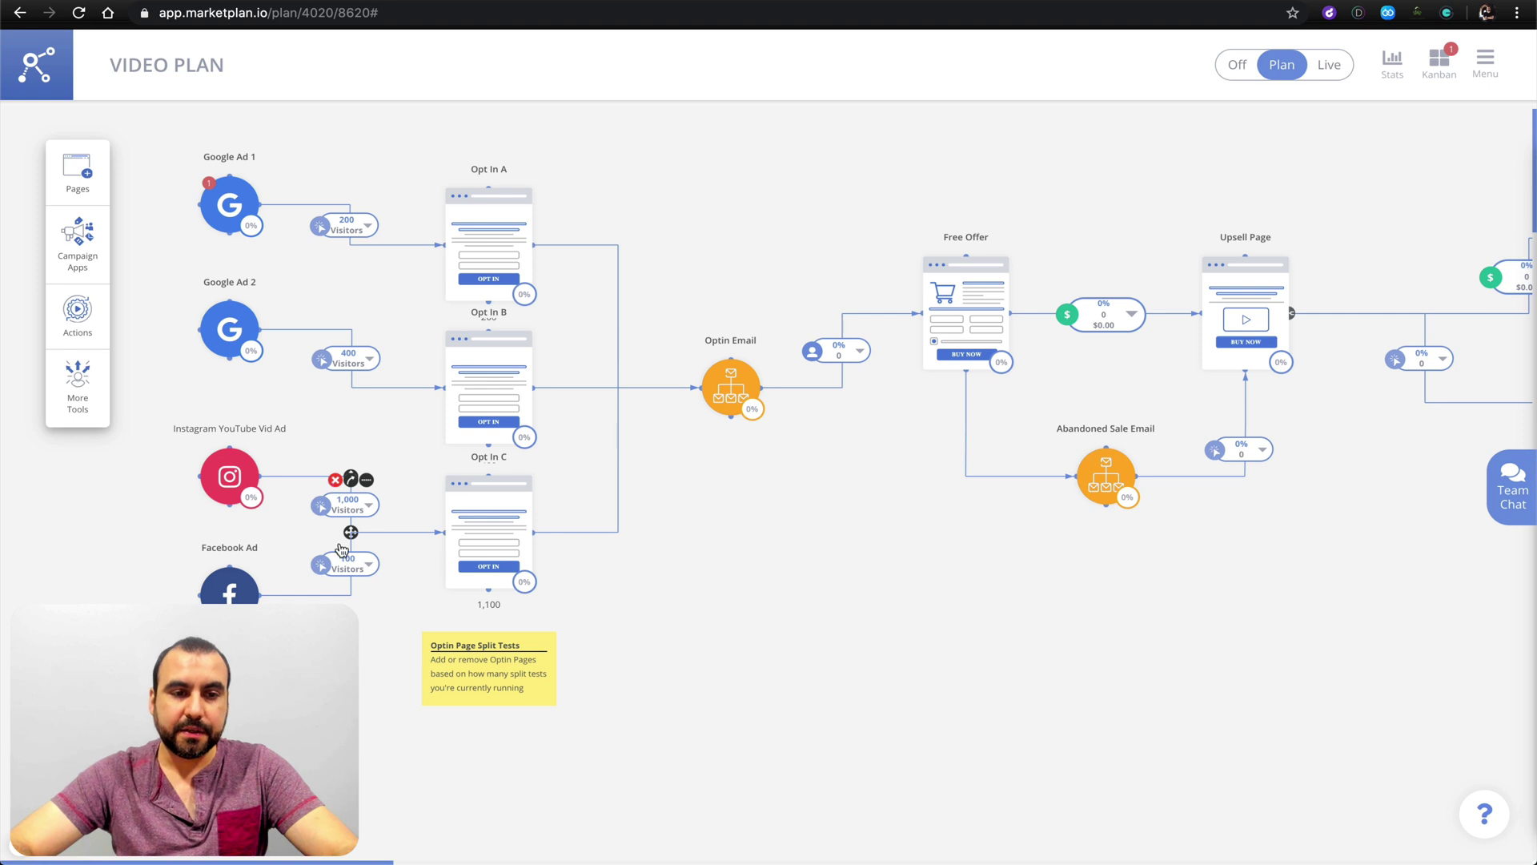
{"action": "left_click", "coordinate": [334, 485]}
{"action": "left_click", "coordinate": [336, 542]}
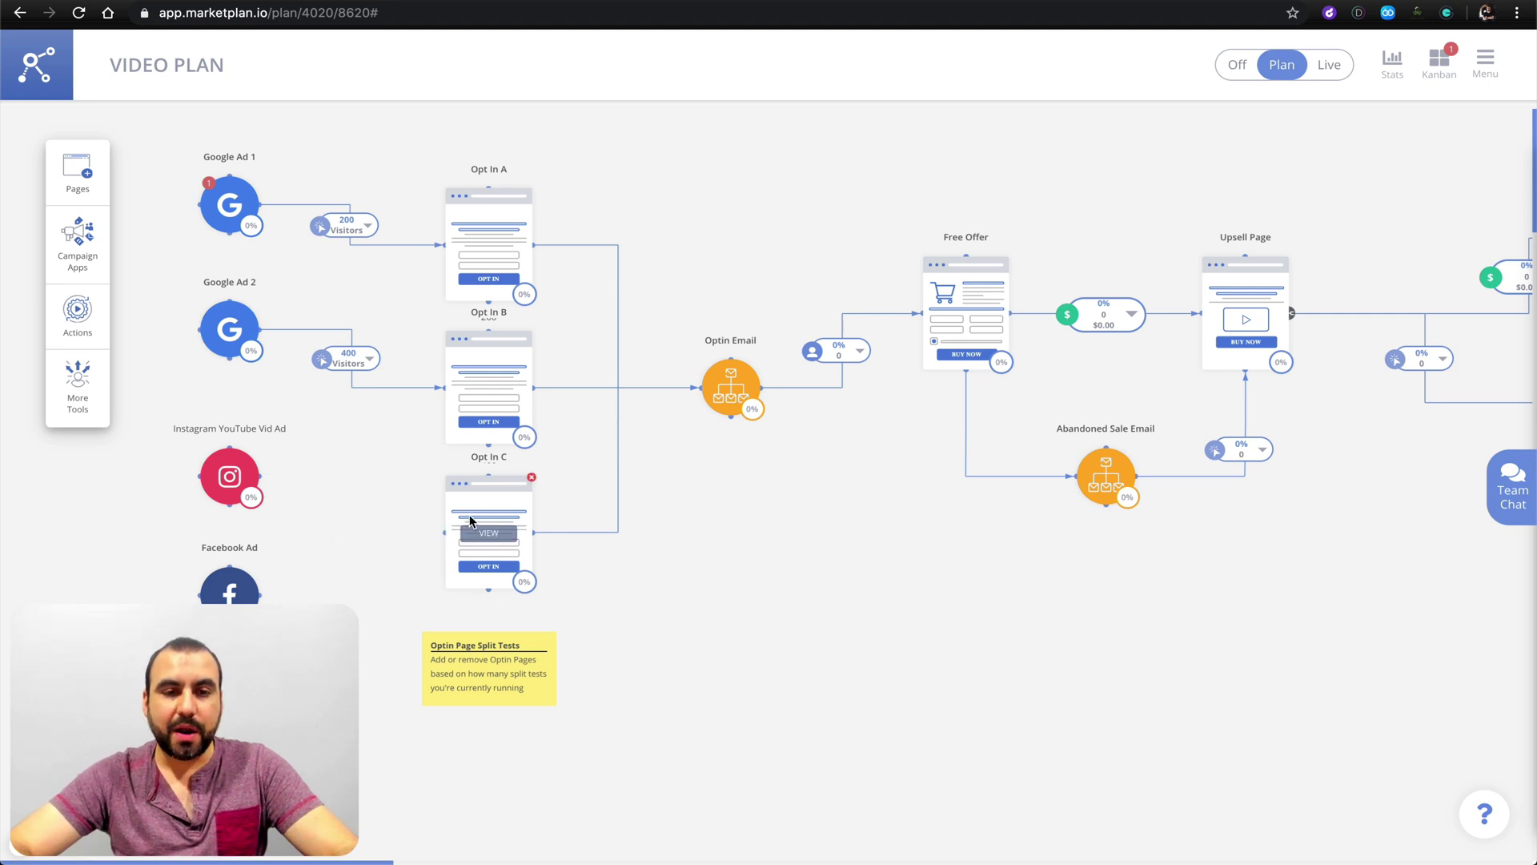
{"action": "left_click", "coordinate": [531, 479]}
{"action": "left_click", "coordinate": [934, 472]}
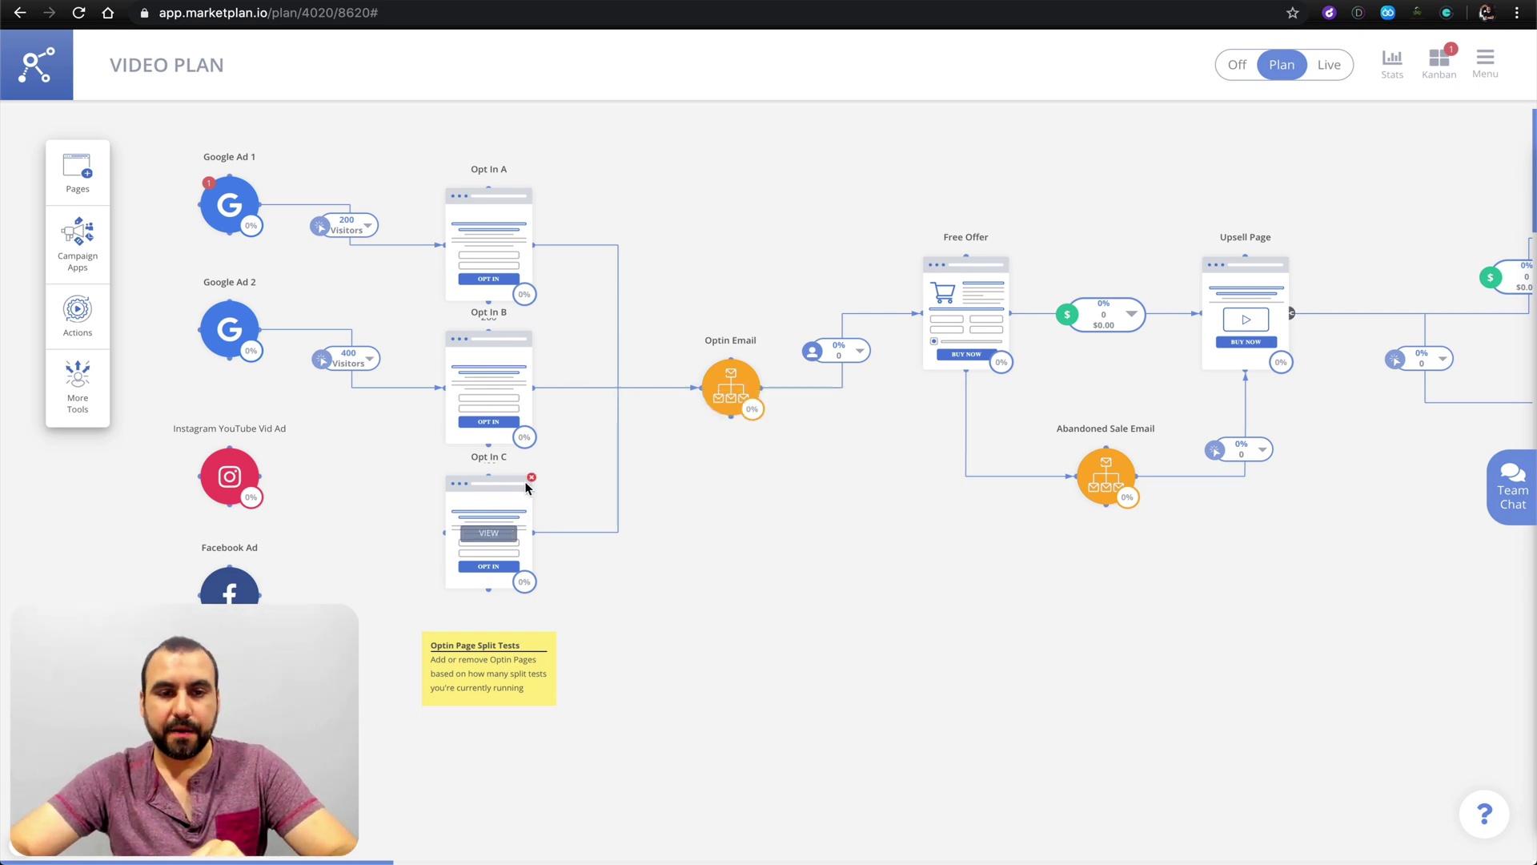
{"action": "left_click", "coordinate": [532, 478]}
{"action": "left_click", "coordinate": [936, 473]}
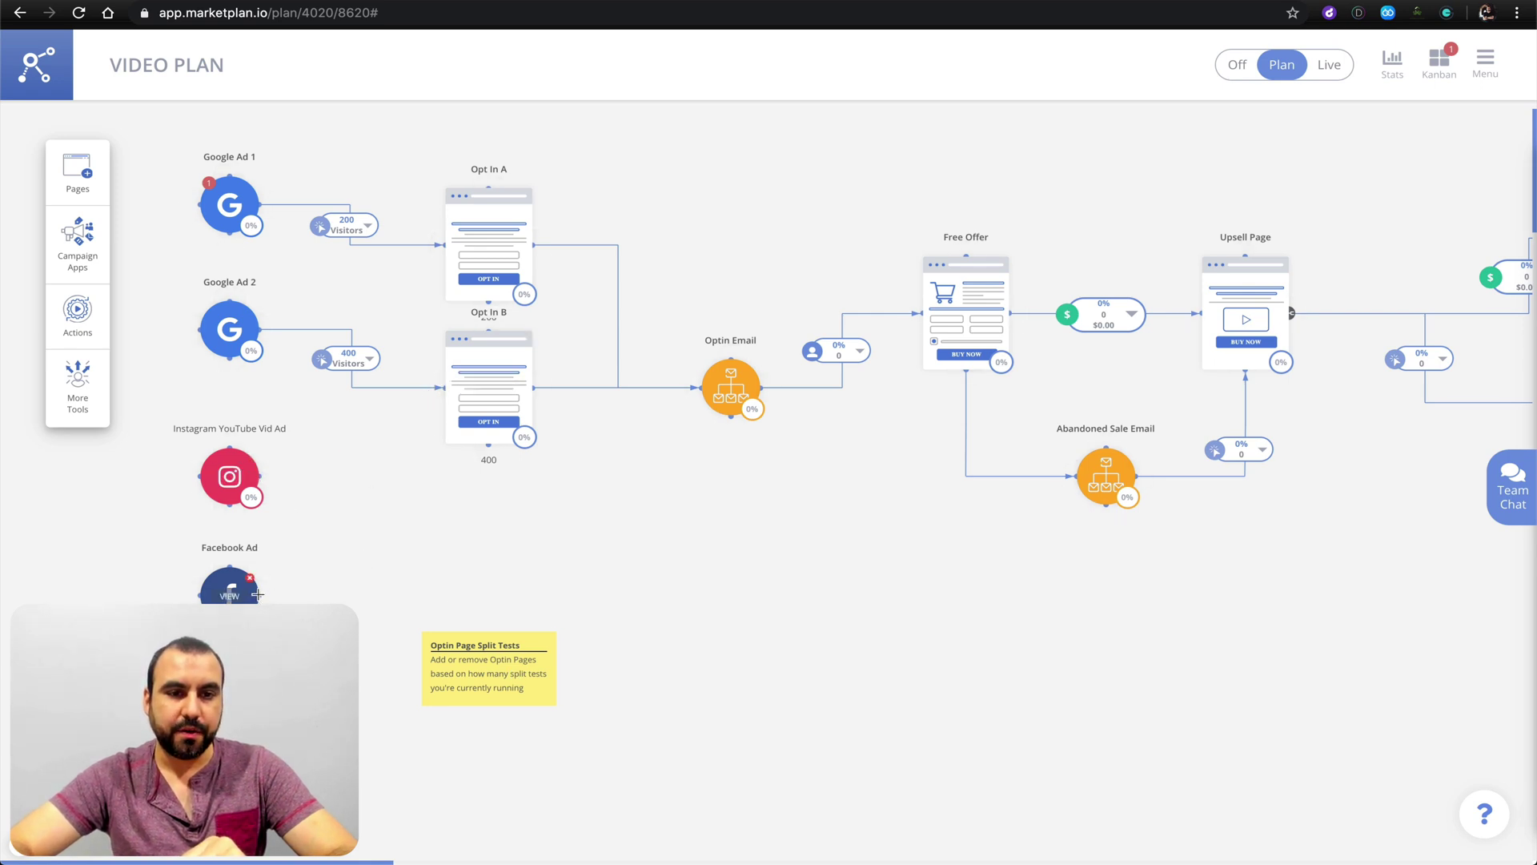
Step: Connect the Facebook and Instagram ads to the Opt In B page and change both curved connections to right-angled lines
{"action": "left_click_drag", "start_coordinate": [257, 594], "coordinate": [438, 388]}
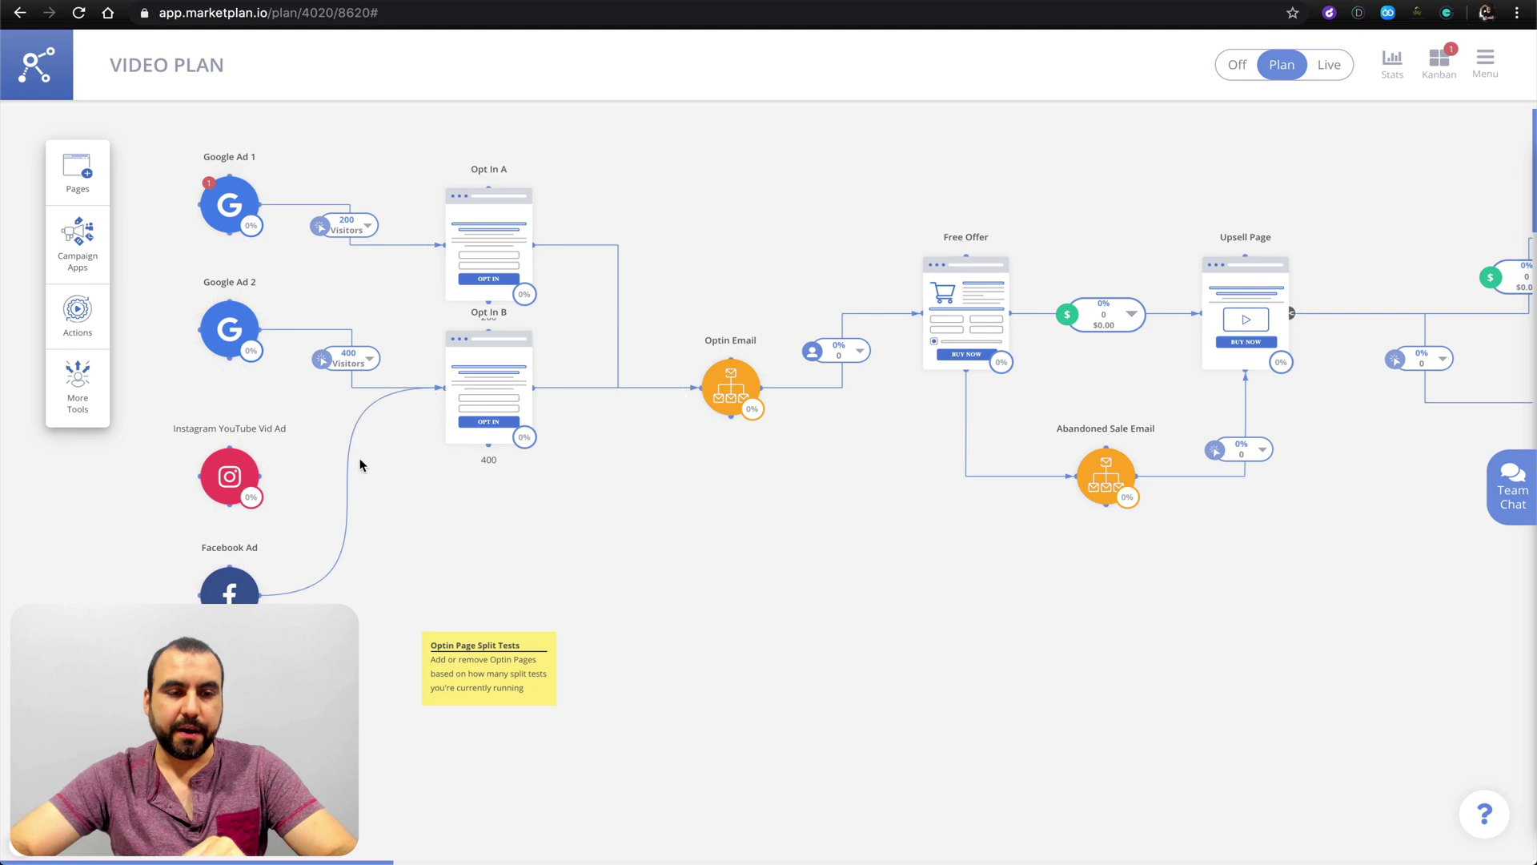
{"action": "left_click_drag", "start_coordinate": [258, 477], "coordinate": [434, 388]}
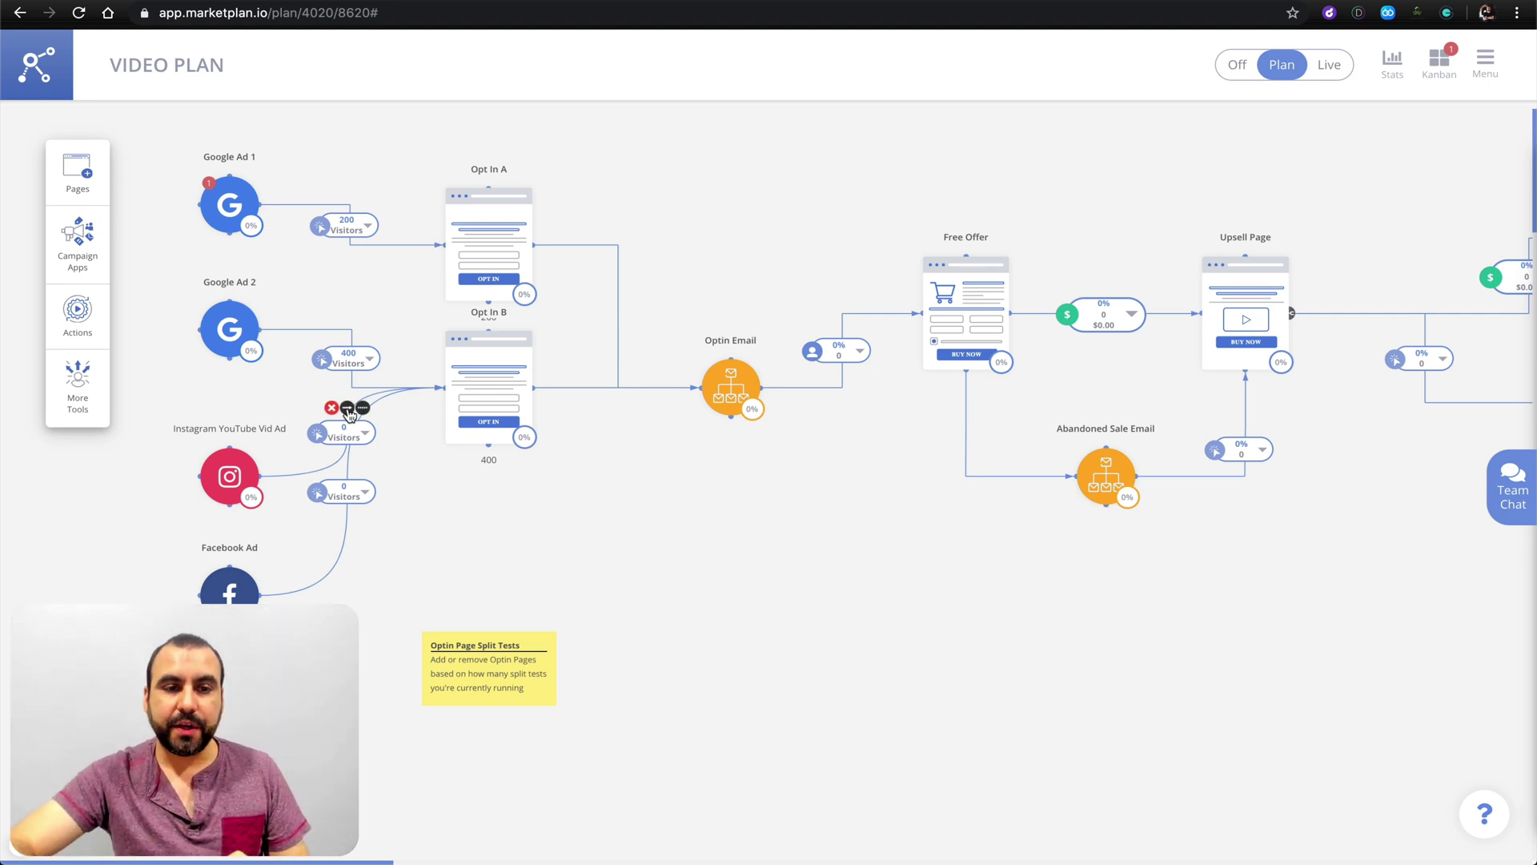
{"action": "left_click", "coordinate": [349, 411]}
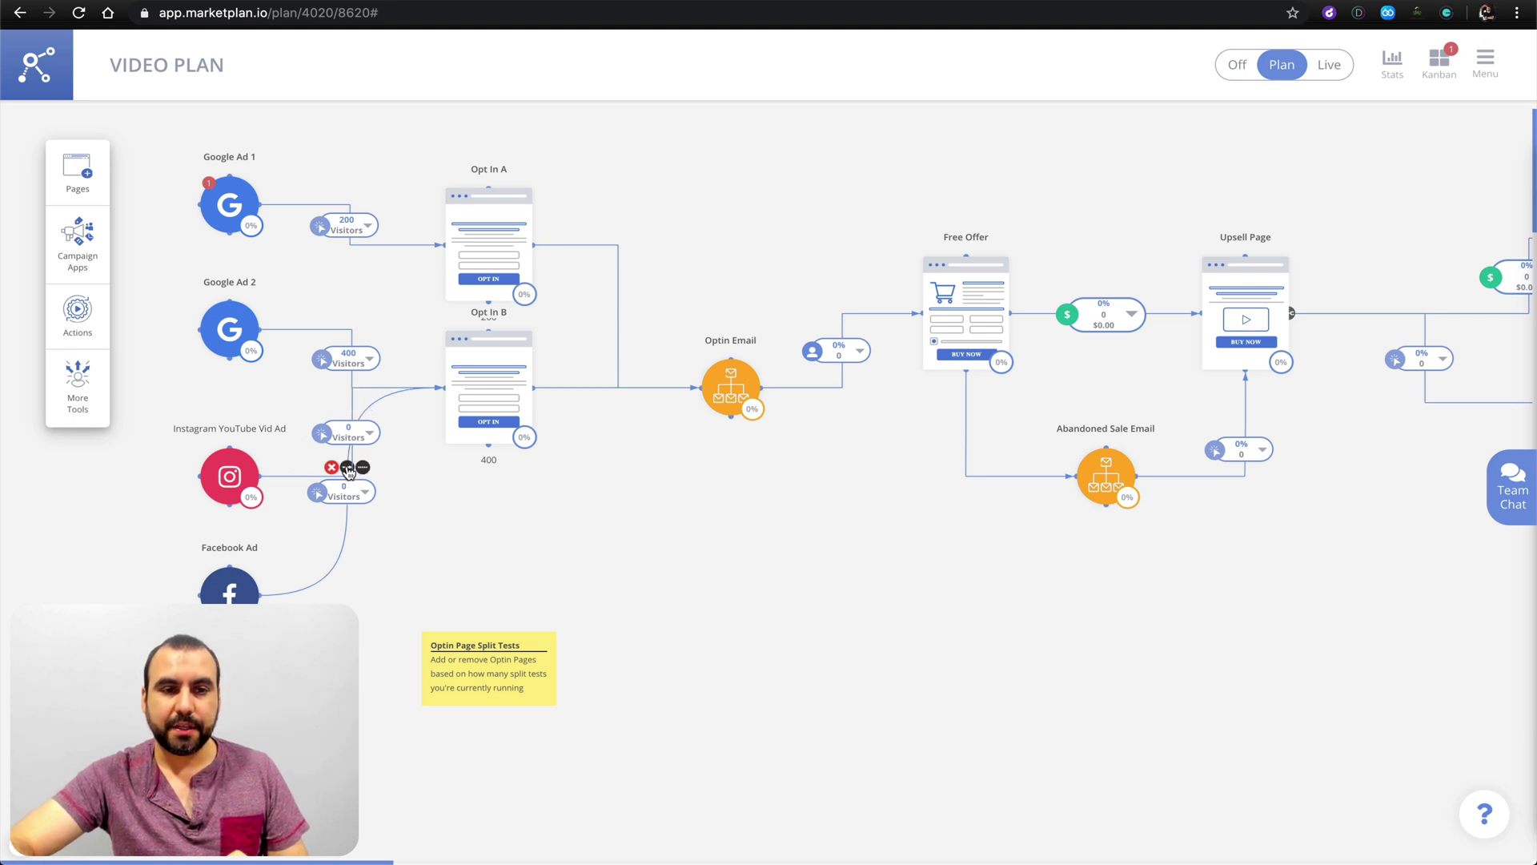
{"action": "left_click", "coordinate": [348, 468]}
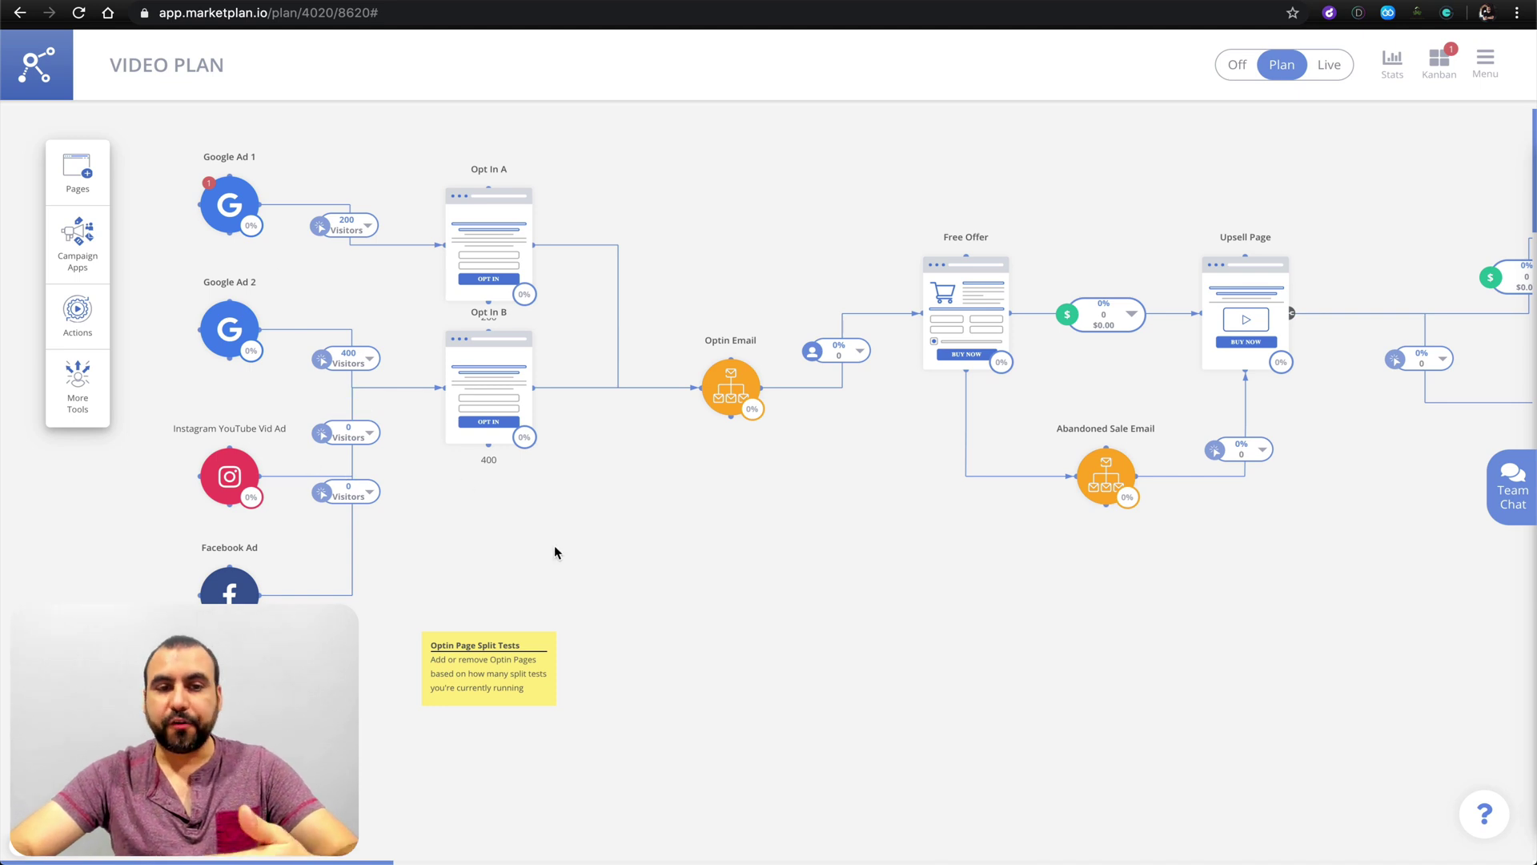
{"action": "mouse_move", "coordinate": [505, 209]}
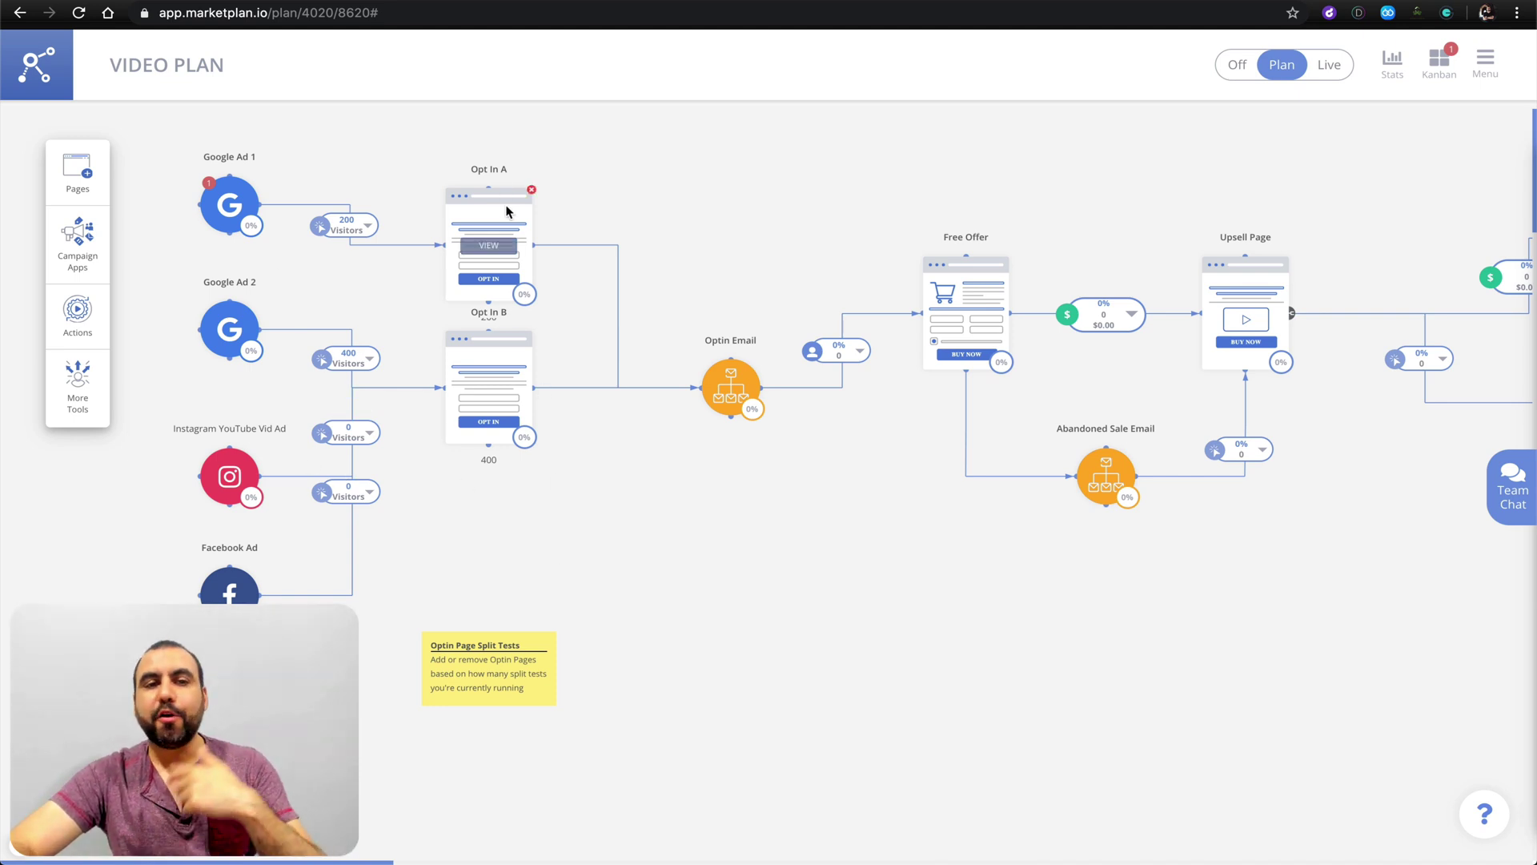
{"action": "mouse_move", "coordinate": [509, 352]}
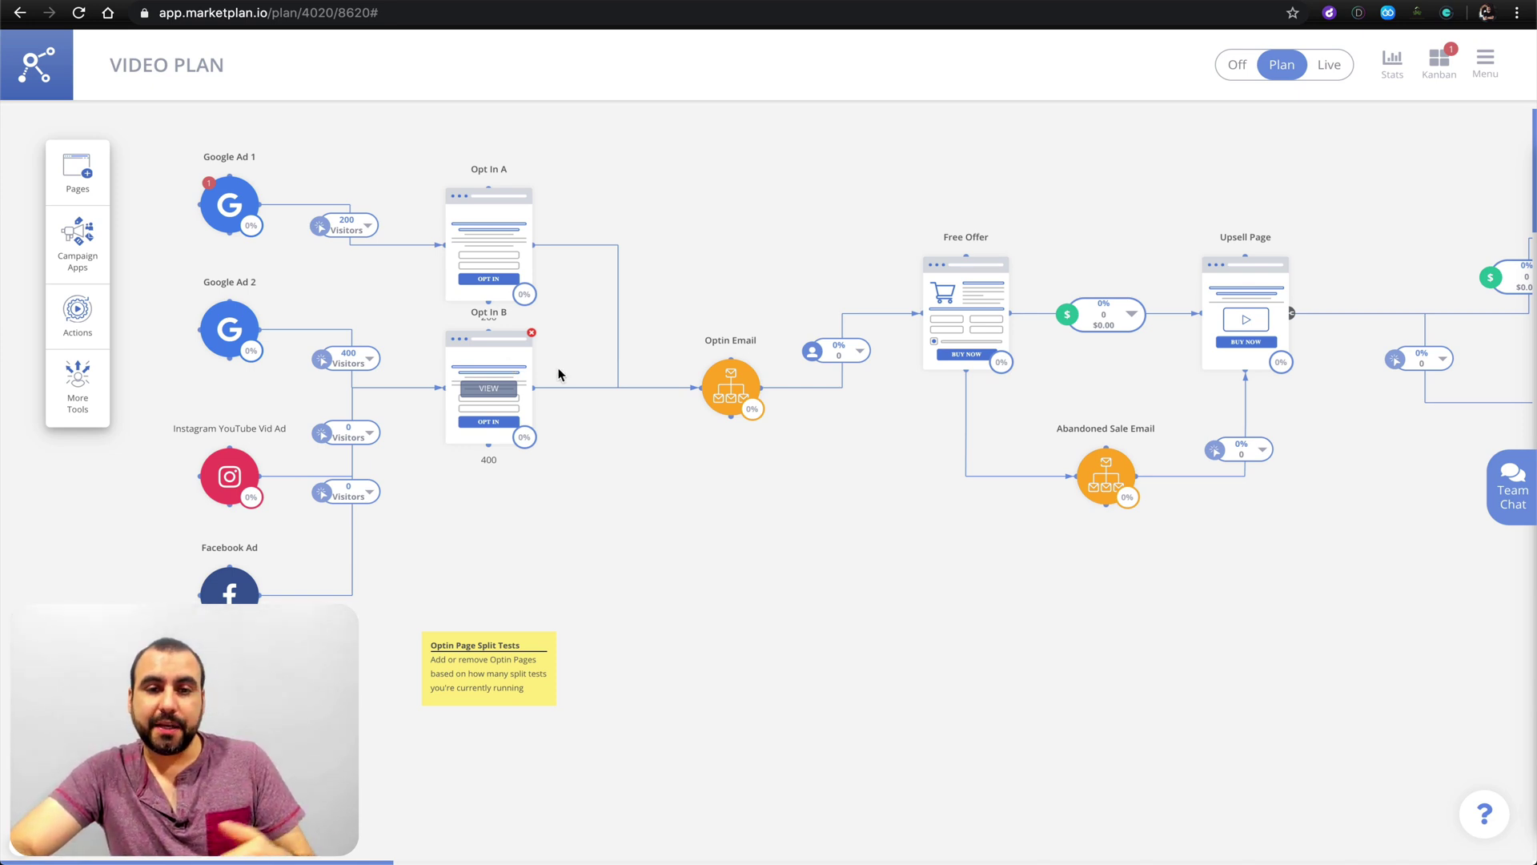
{"action": "scroll", "coordinate": [805, 525], "scroll_direction": "right", "scroll_amount": 2}
{"action": "scroll", "coordinate": [805, 522], "scroll_direction": "right", "scroll_amount": 2}
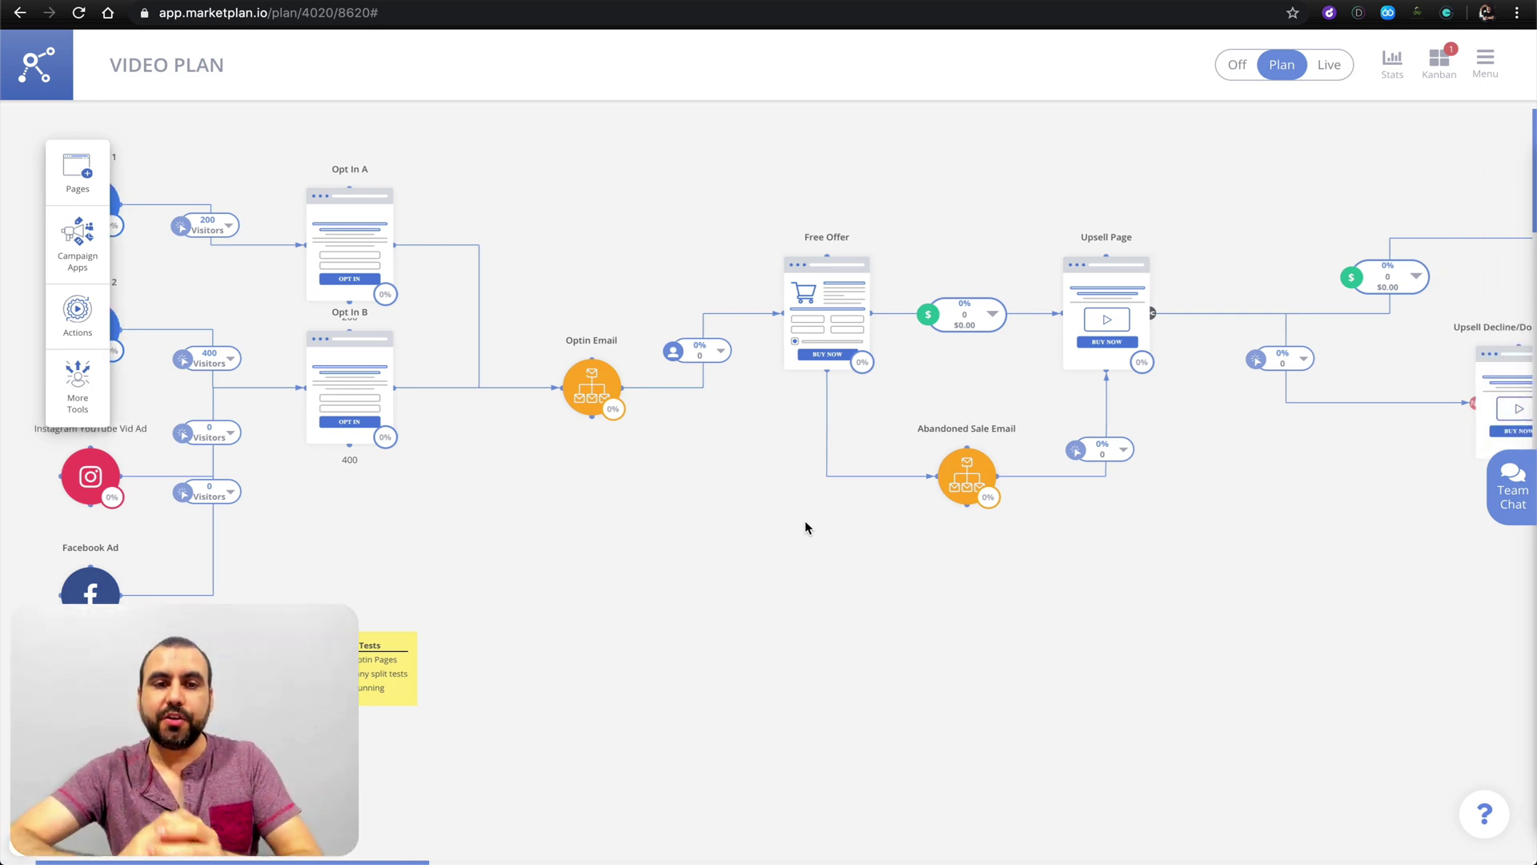
{"action": "left_click_drag", "start_coordinate": [806, 527], "coordinate": [592, 529]}
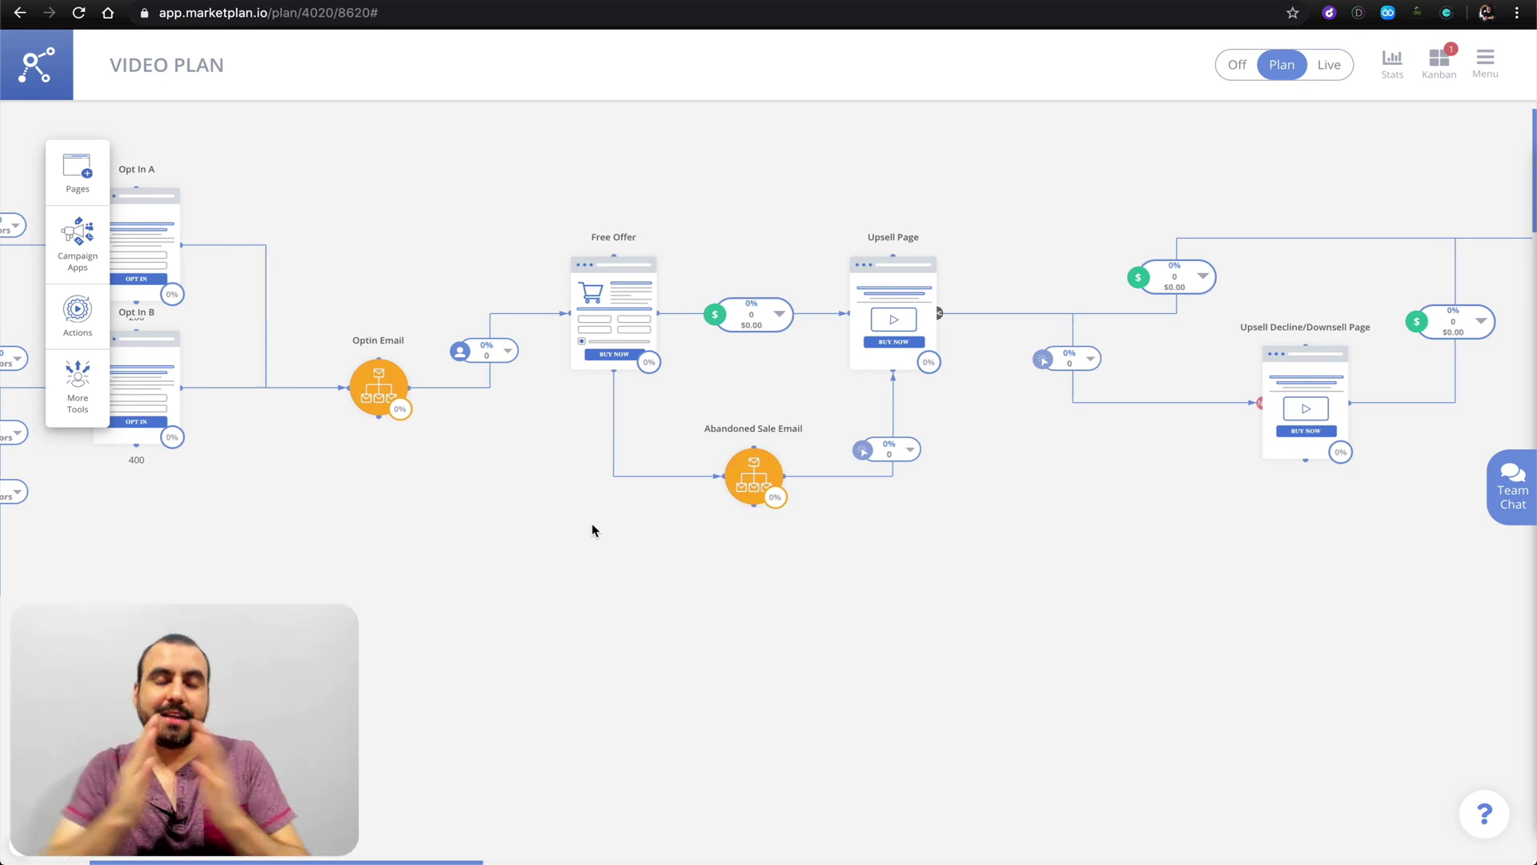
Step: Open the Optin Email campaign and title its email FREE PRODUCT
{"action": "mouse_move", "coordinate": [383, 365]}
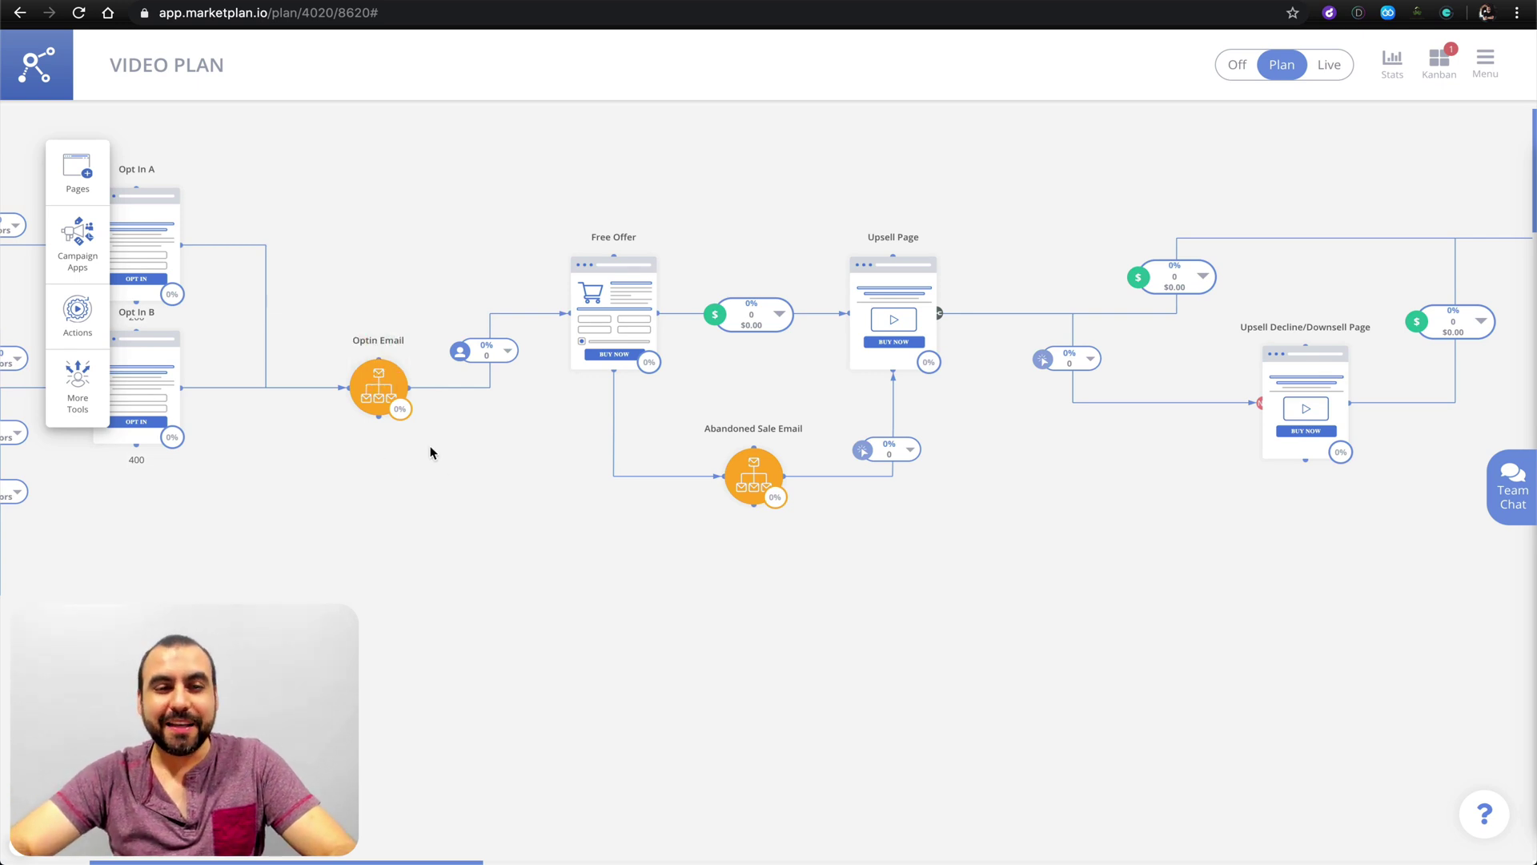
{"action": "left_click_drag", "start_coordinate": [305, 461], "coordinate": [435, 463]}
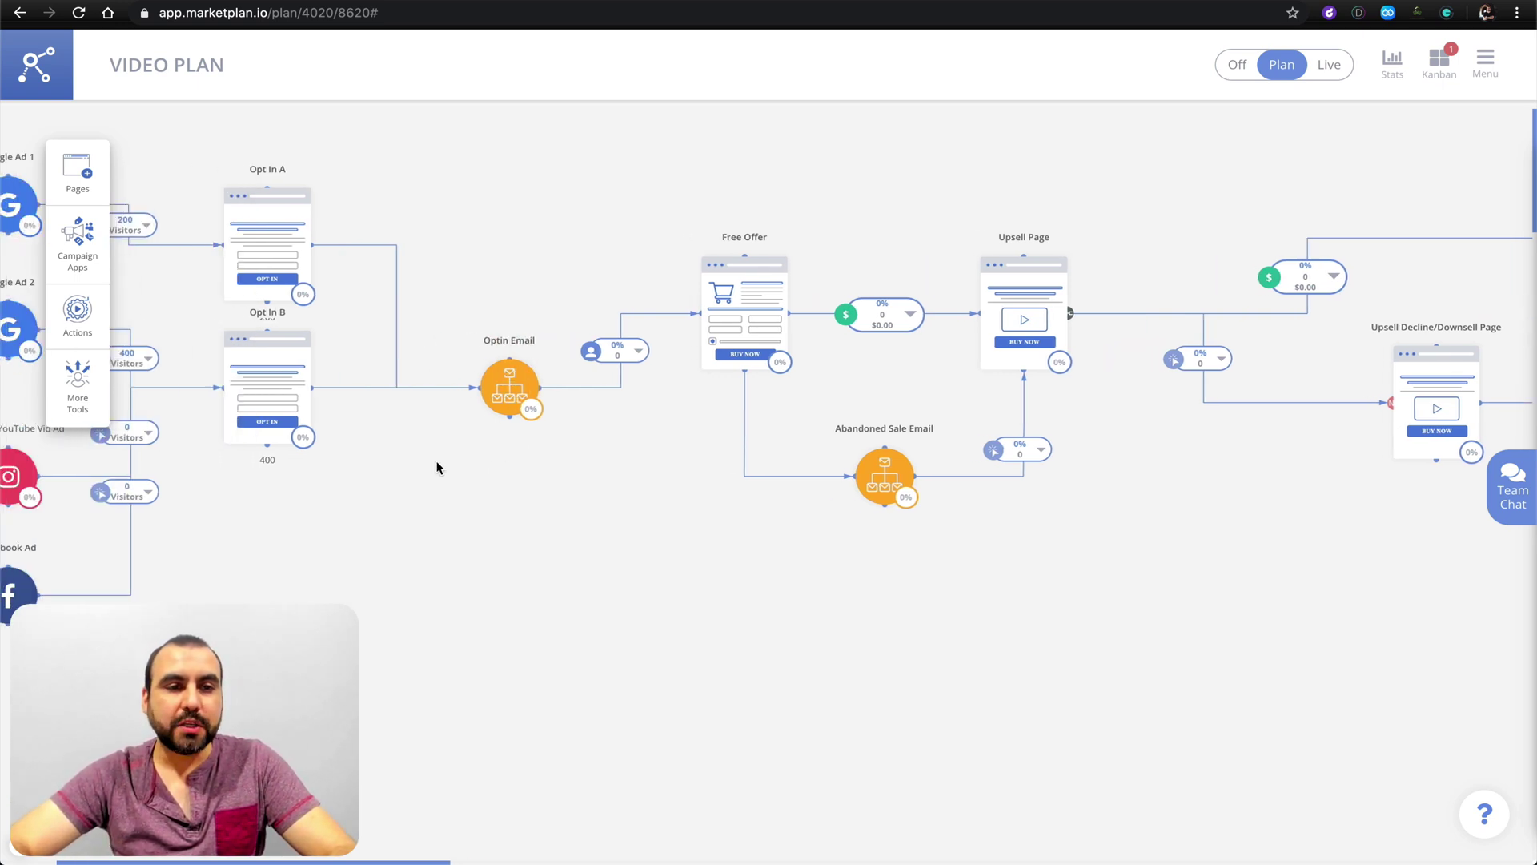
{"action": "mouse_move", "coordinate": [287, 360]}
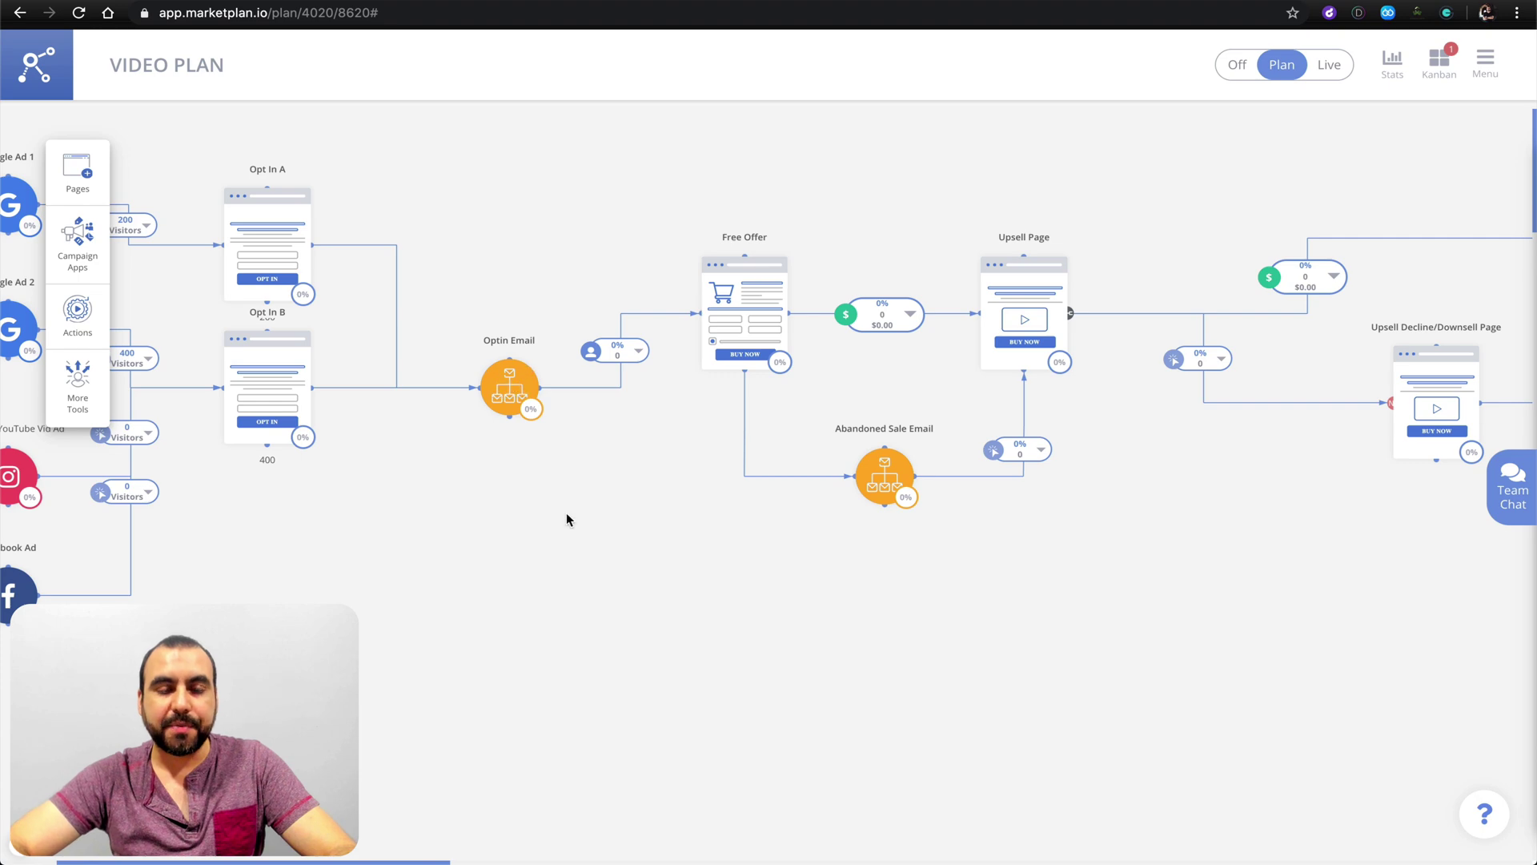
{"action": "left_click_drag", "start_coordinate": [566, 522], "coordinate": [295, 515]}
{"action": "left_click_drag", "start_coordinate": [282, 461], "coordinate": [320, 441]}
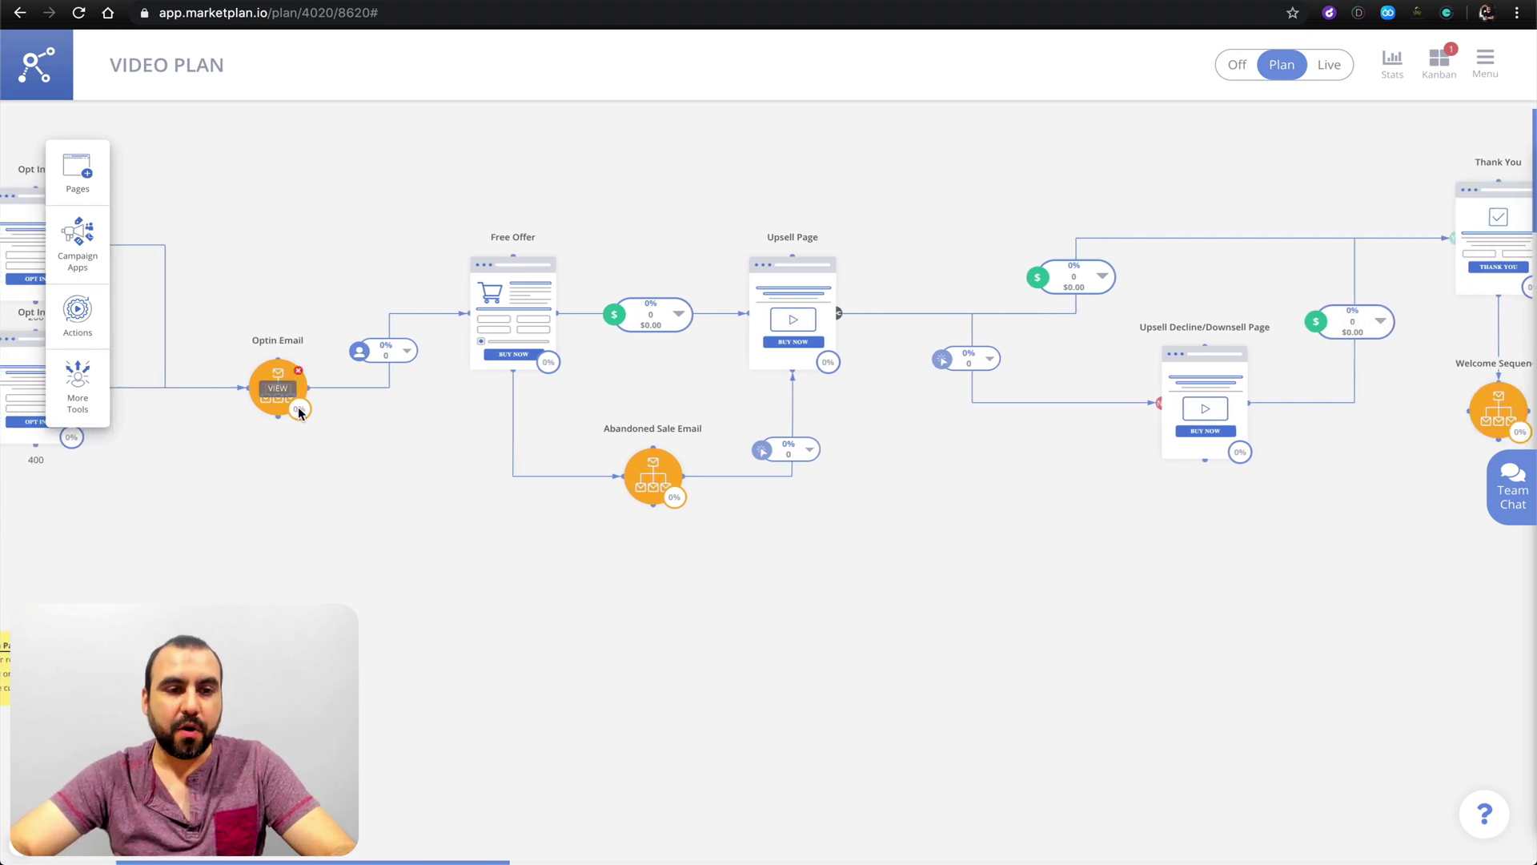
{"action": "left_click", "coordinate": [281, 388]}
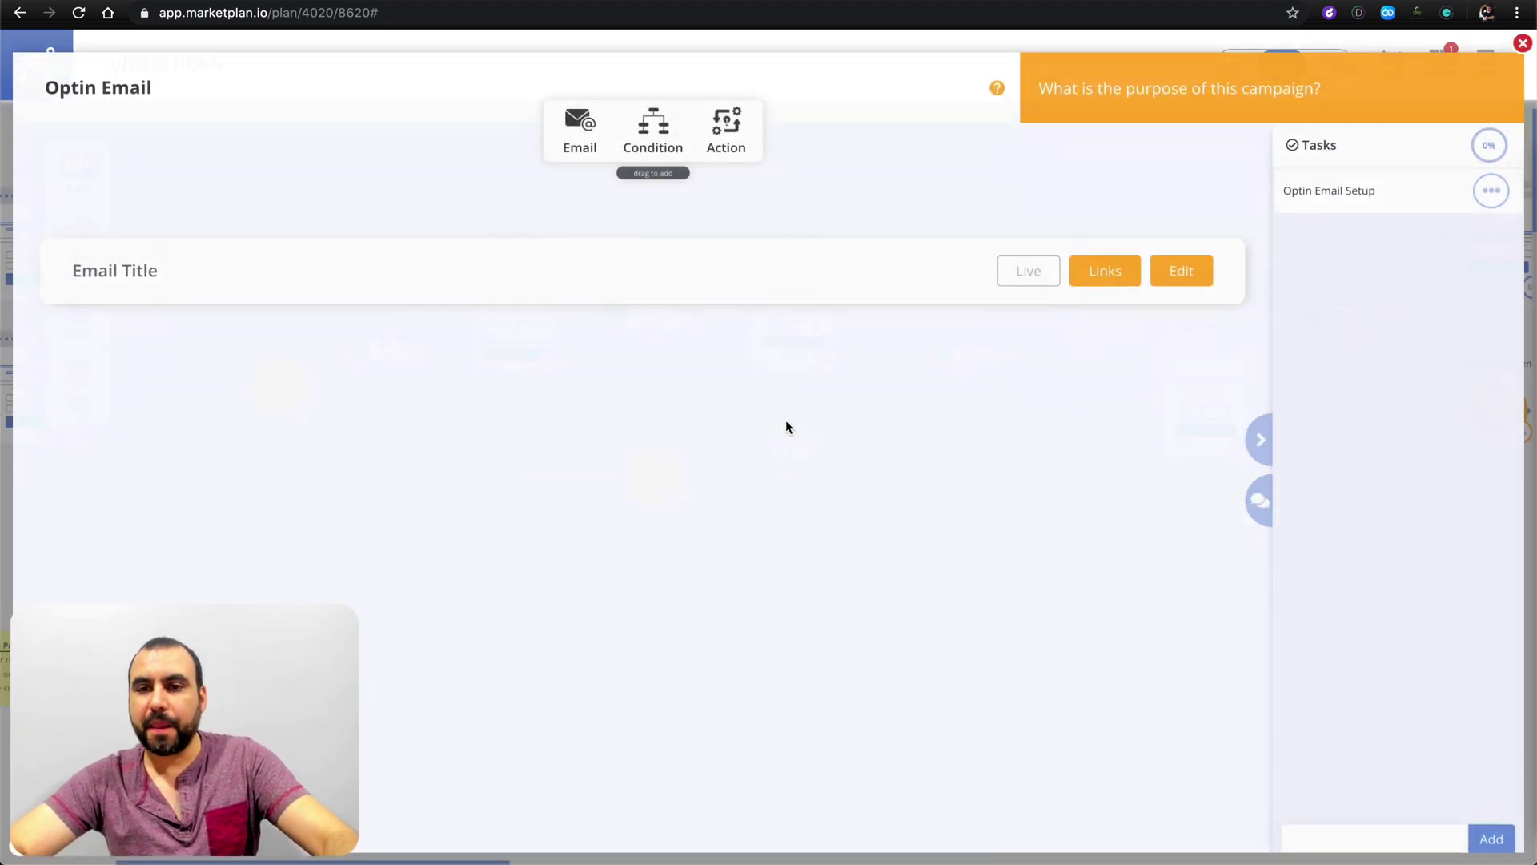
{"action": "left_click", "coordinate": [120, 260]}
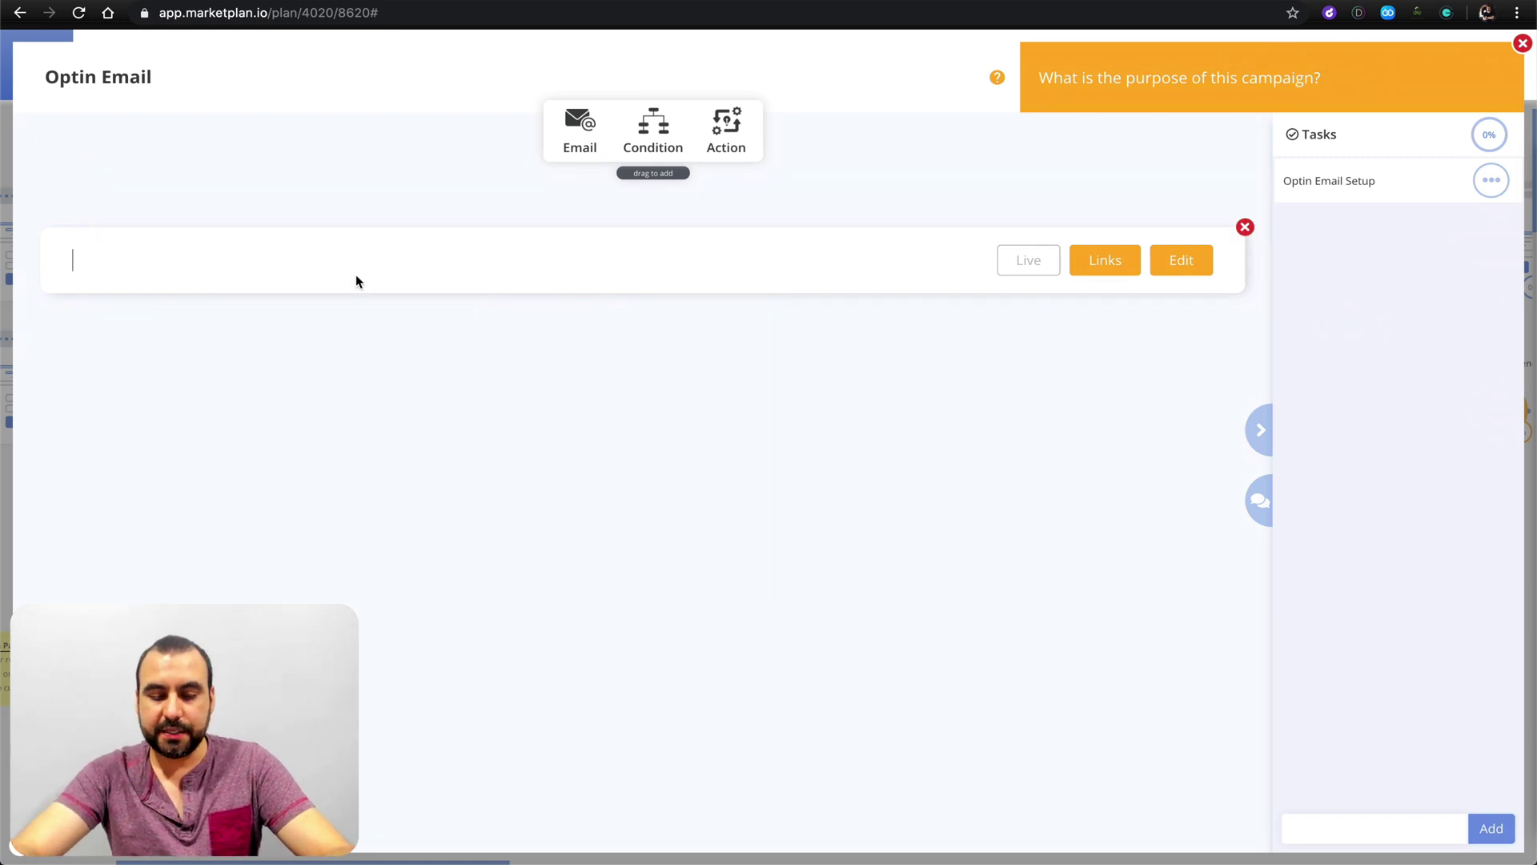
{"action": "type", "text": "FREE PRO"}
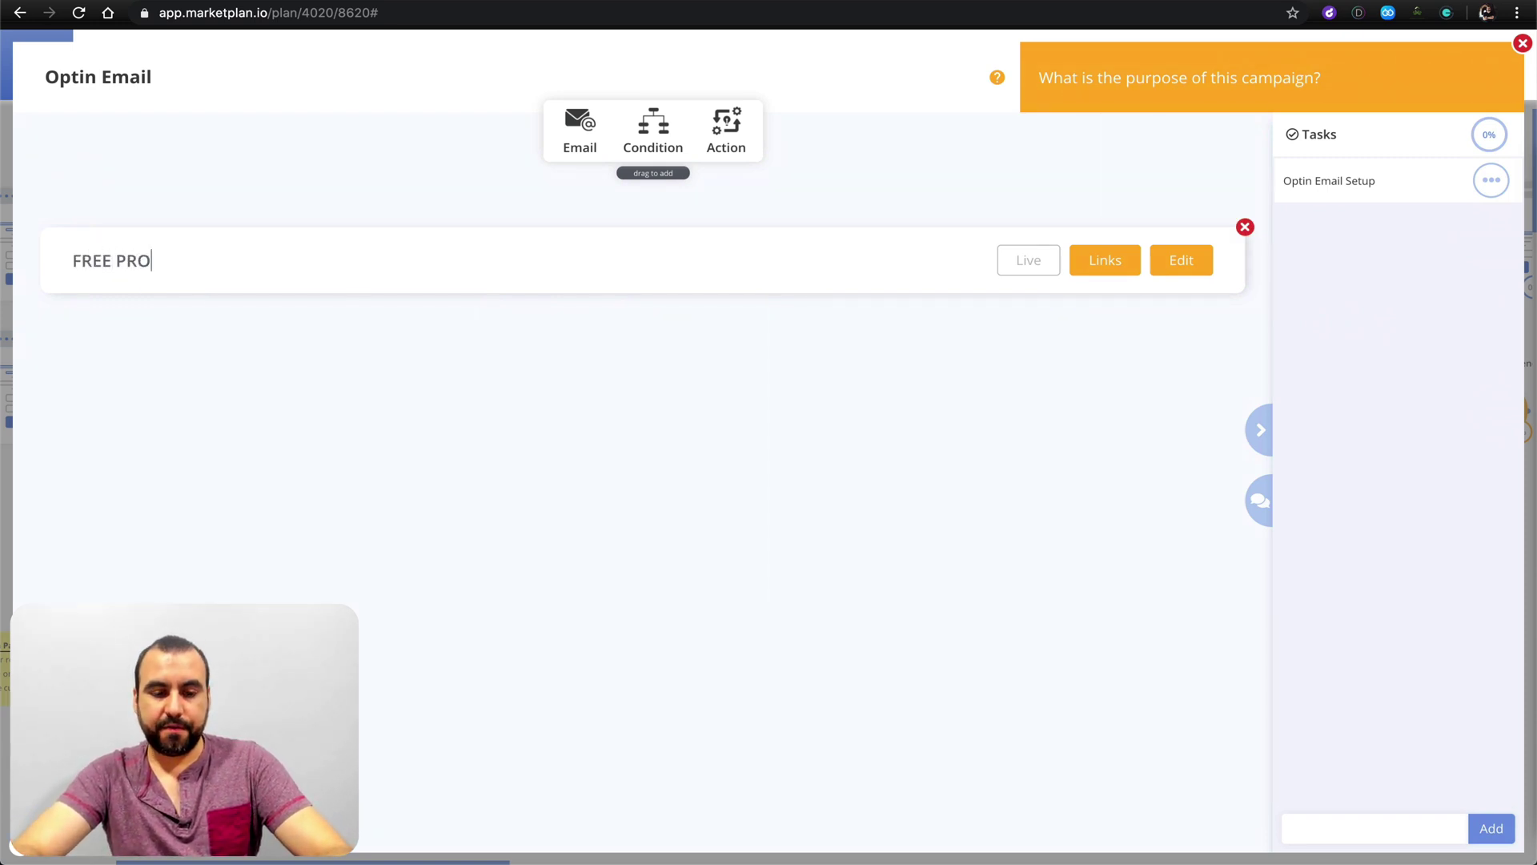
{"action": "type", "text": "DUCT"}
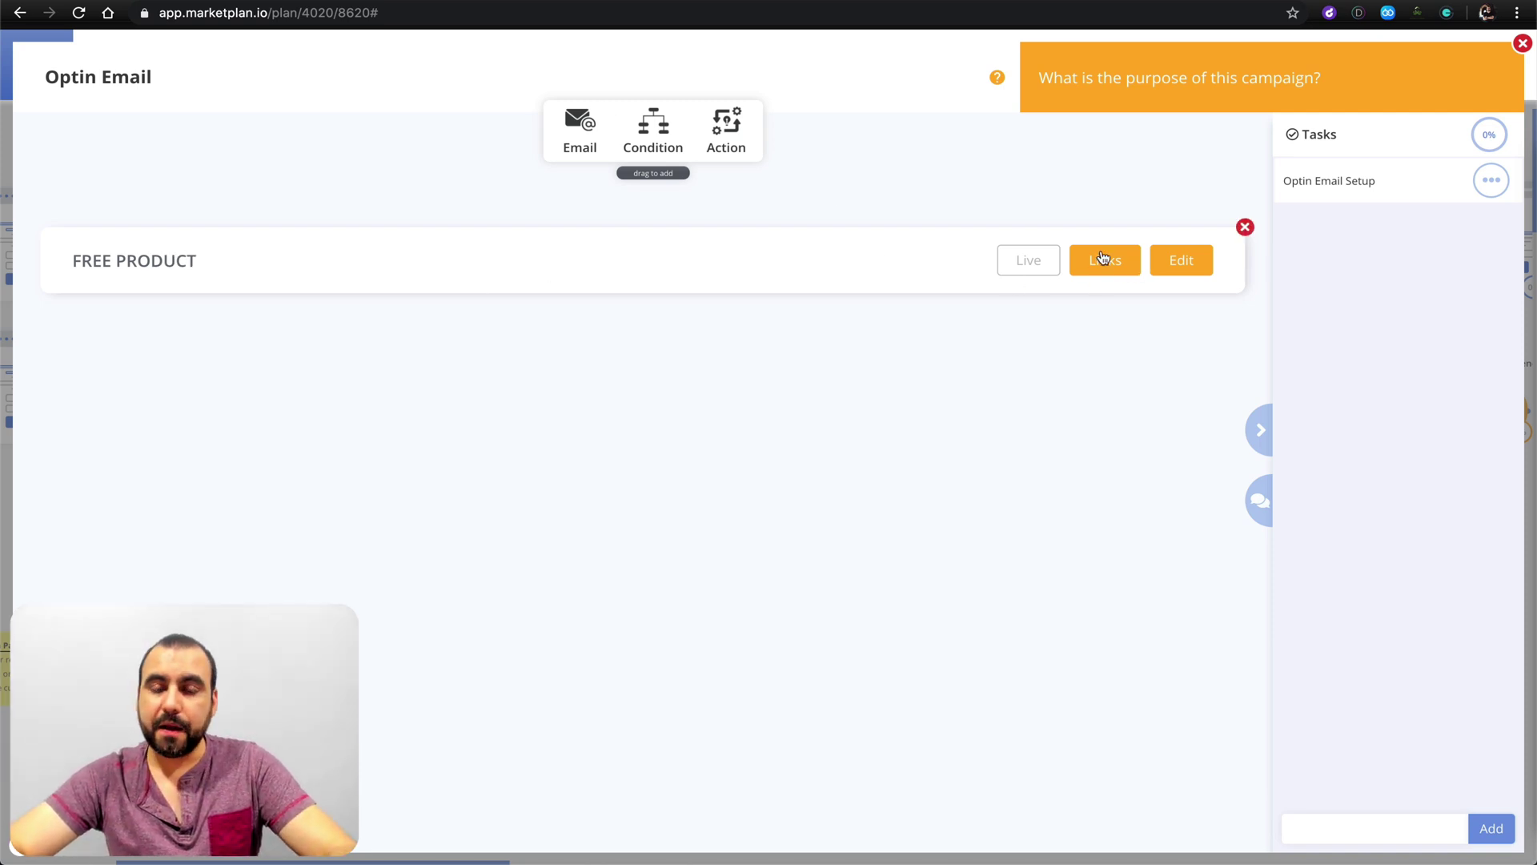
Step: Check the links of the FREE PRODUCT email, mark the email as live and close the campaign
{"action": "left_click", "coordinate": [1129, 265]}
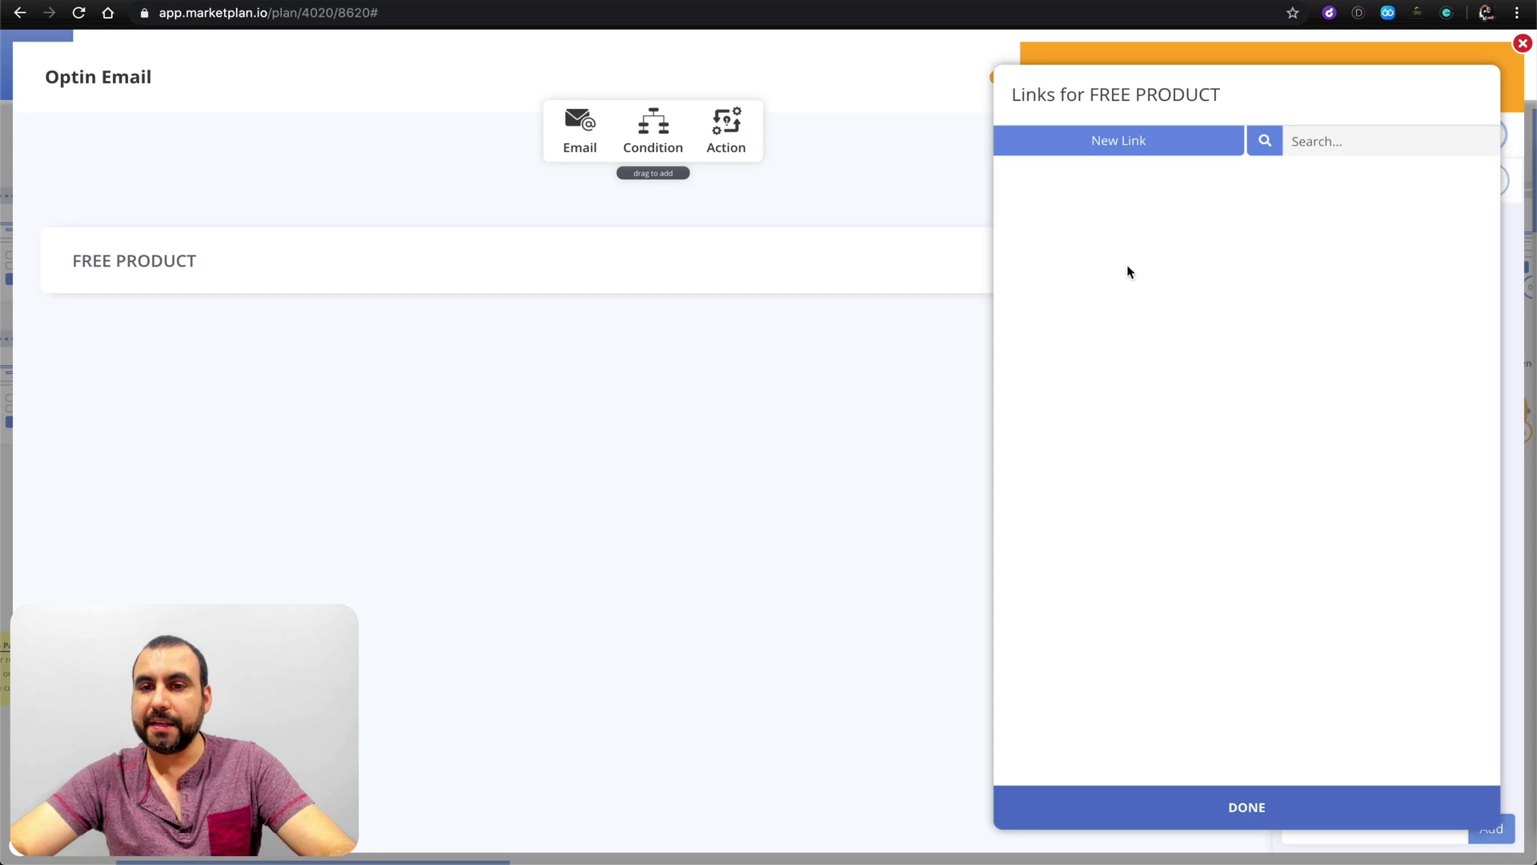
{"action": "left_click", "coordinate": [1201, 810]}
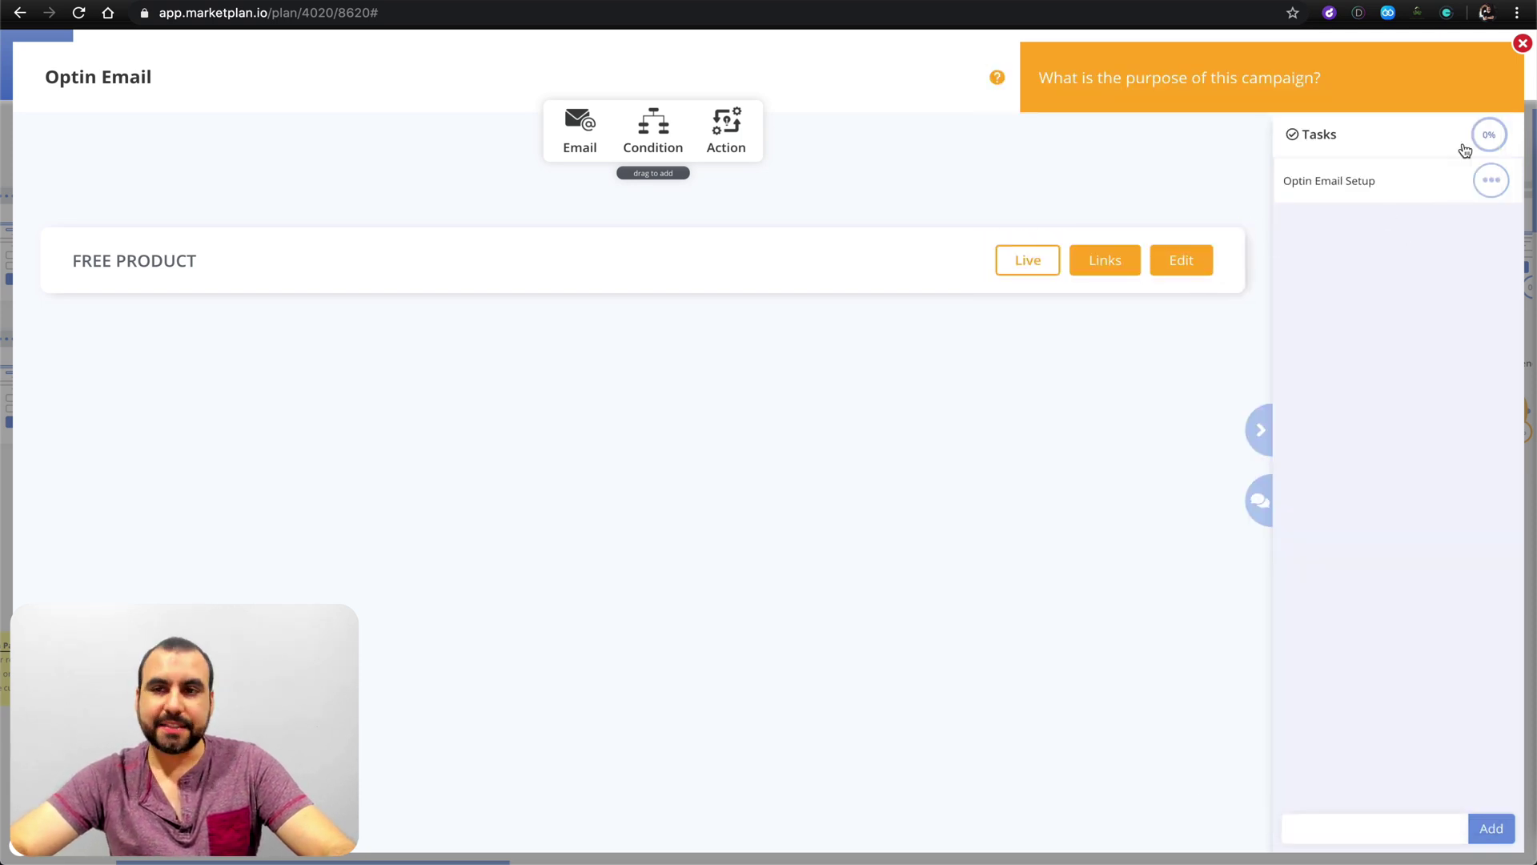
{"action": "left_click", "coordinate": [1523, 45]}
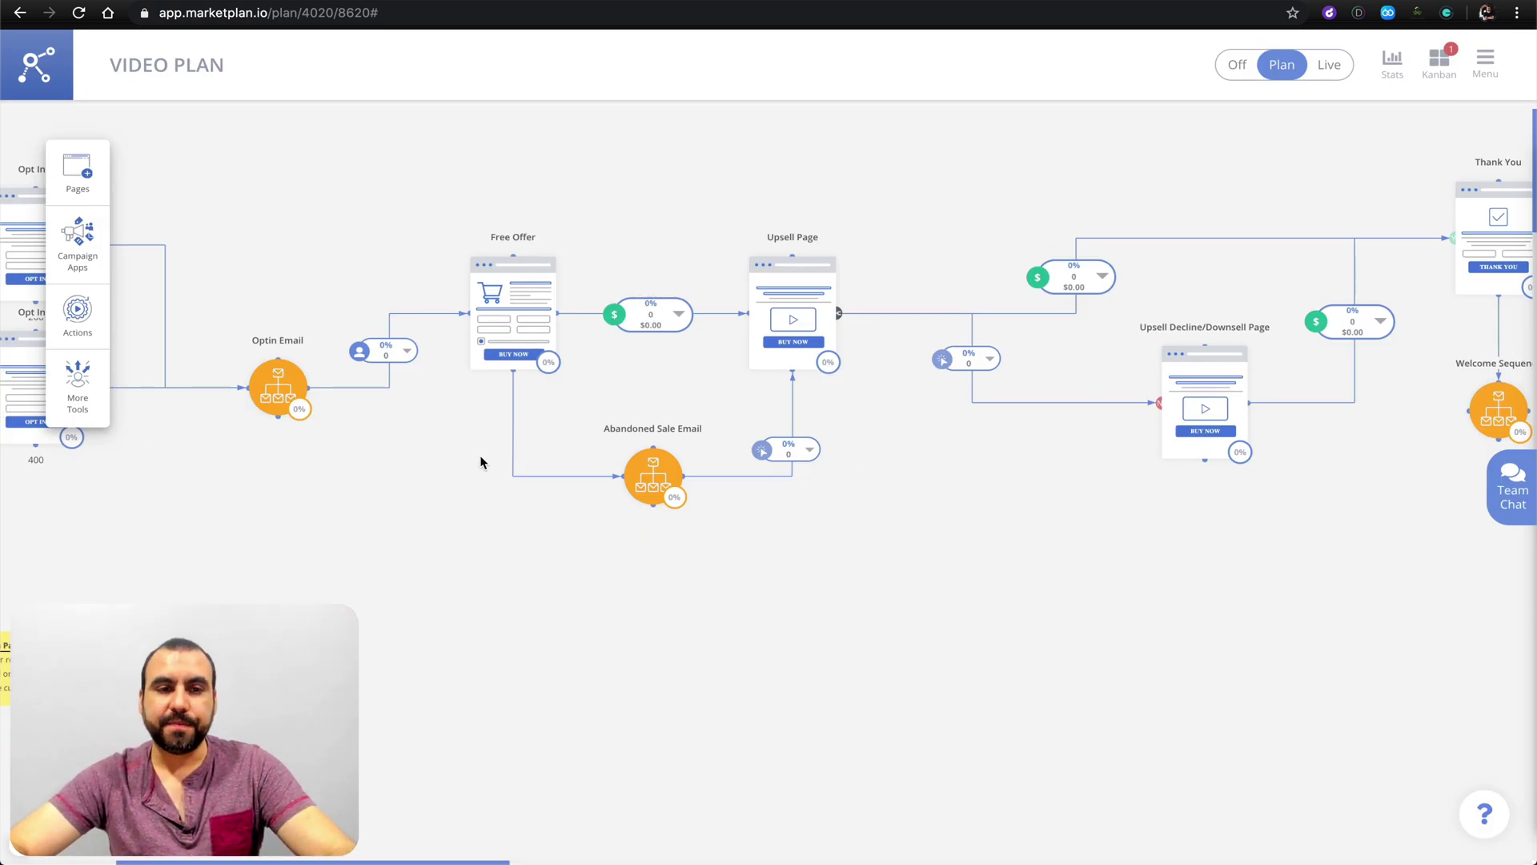
Step: Set the conversion rate on the connection from Optin Email to Free Offer to 50%
{"action": "left_click_drag", "start_coordinate": [481, 462], "coordinate": [629, 463]}
{"action": "mouse_move", "coordinate": [540, 358]}
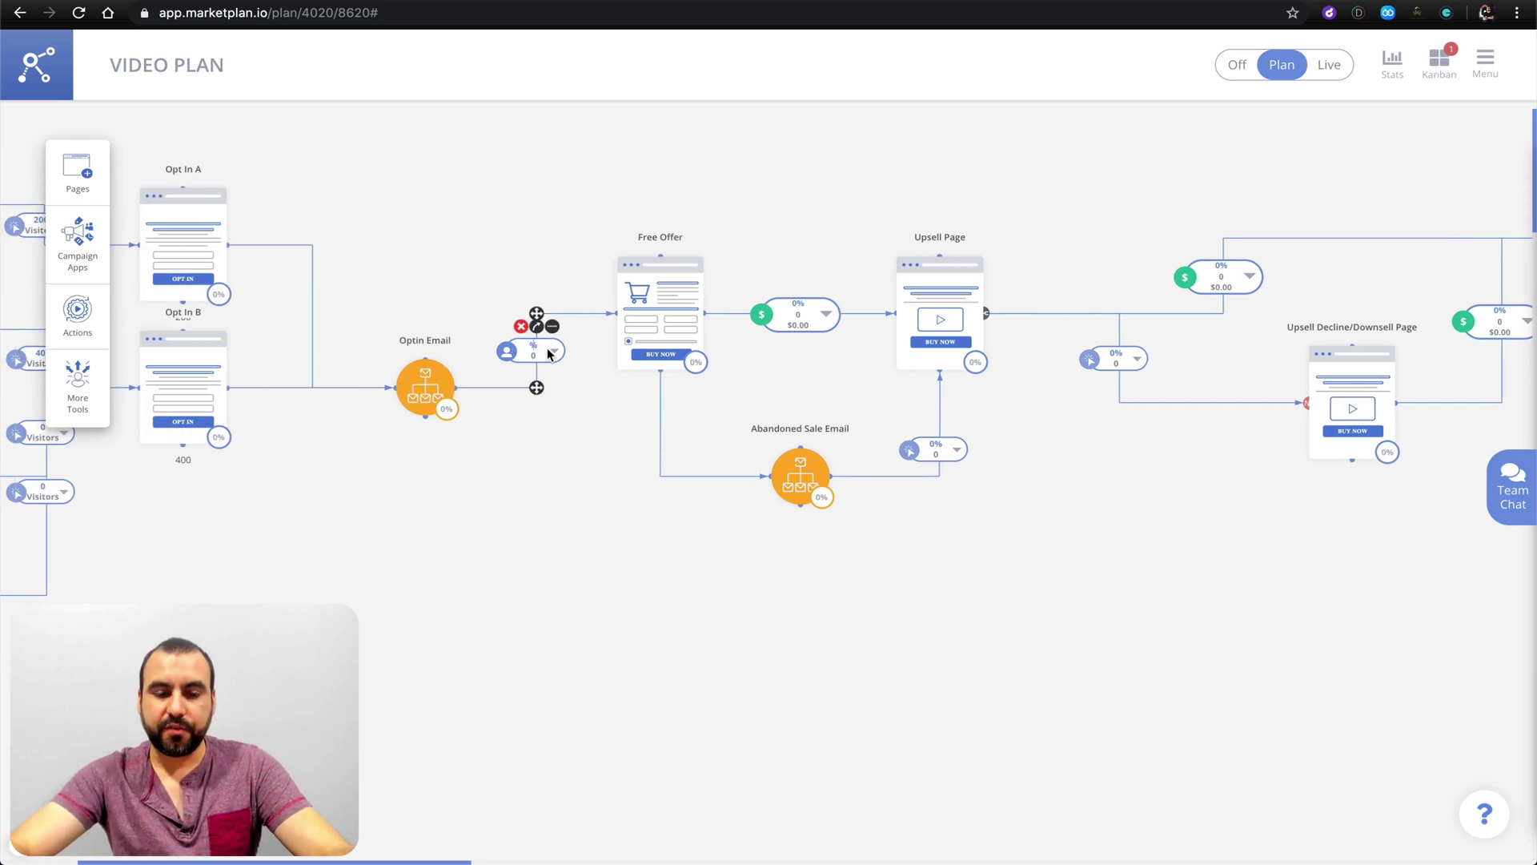
{"action": "type", "text": "50"}
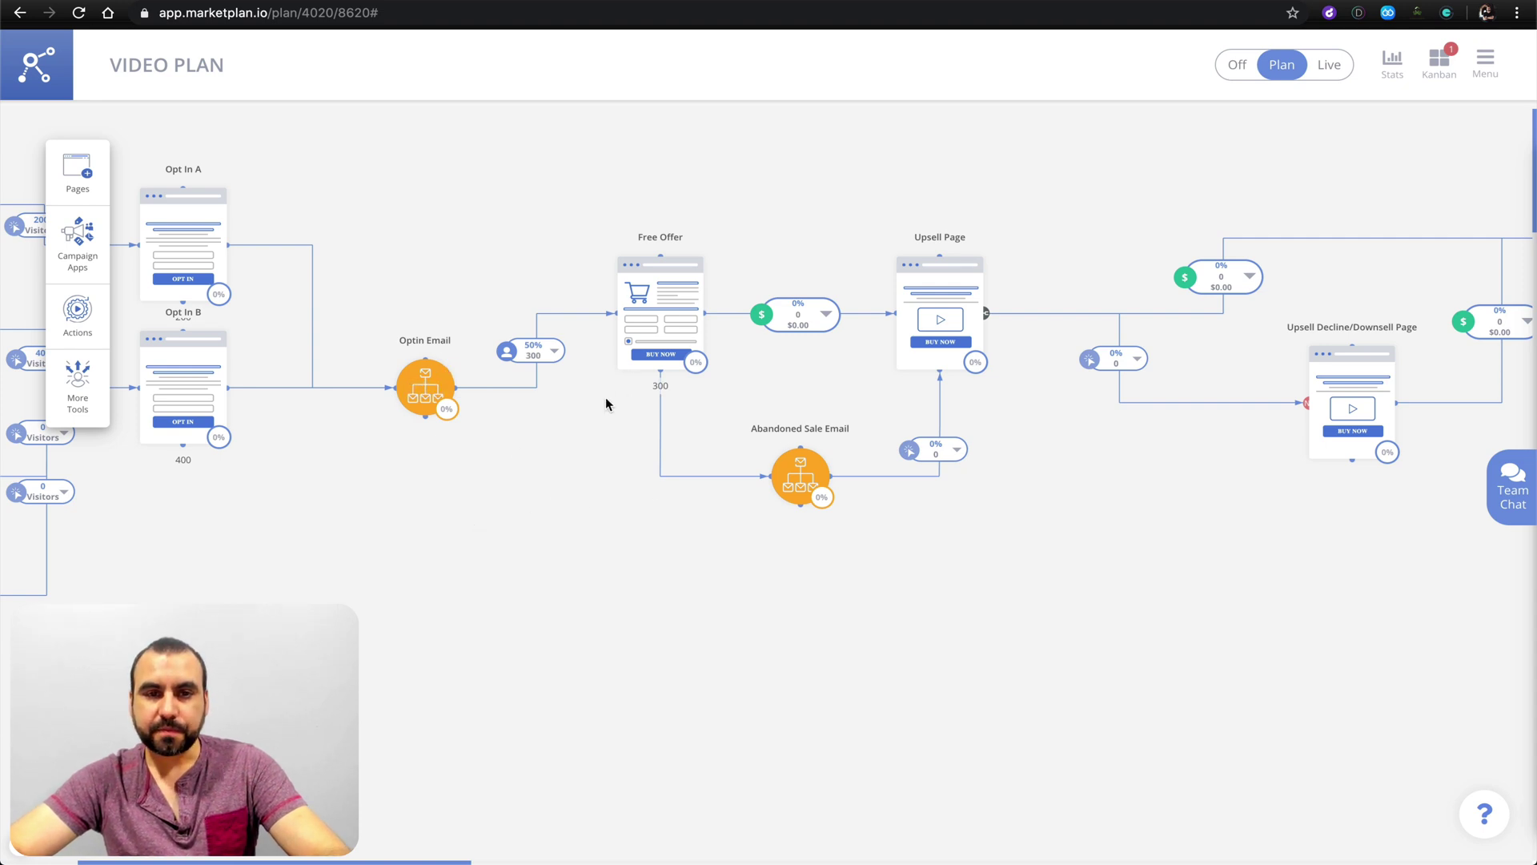
Step: Set the conversion rate on the sales connection from Free Offer to Upsell Page to 20%
{"action": "mouse_move", "coordinate": [681, 376]}
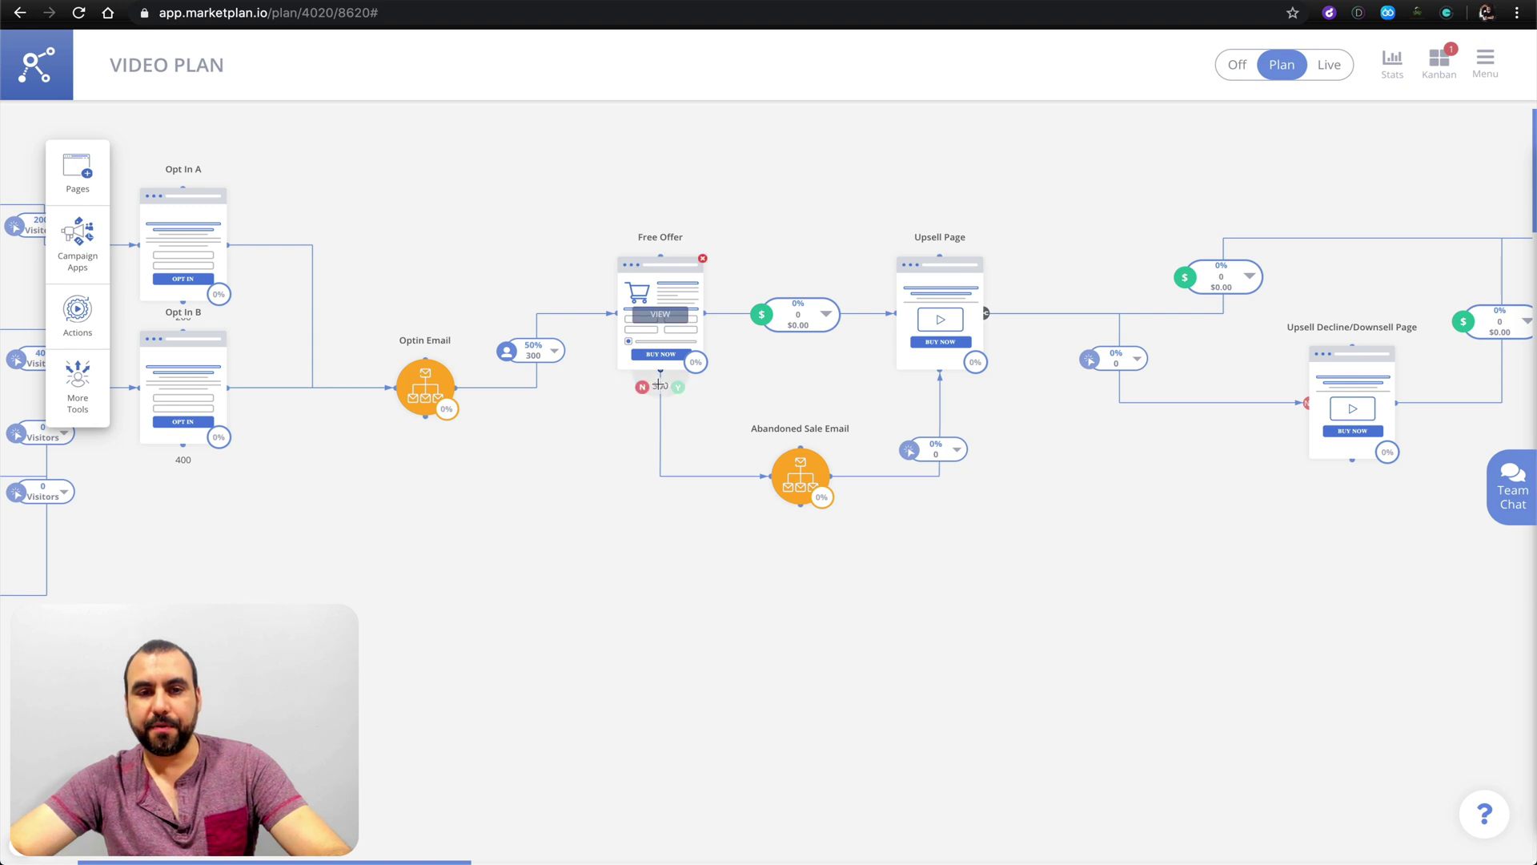
{"action": "left_click_drag", "start_coordinate": [550, 446], "coordinate": [892, 525]}
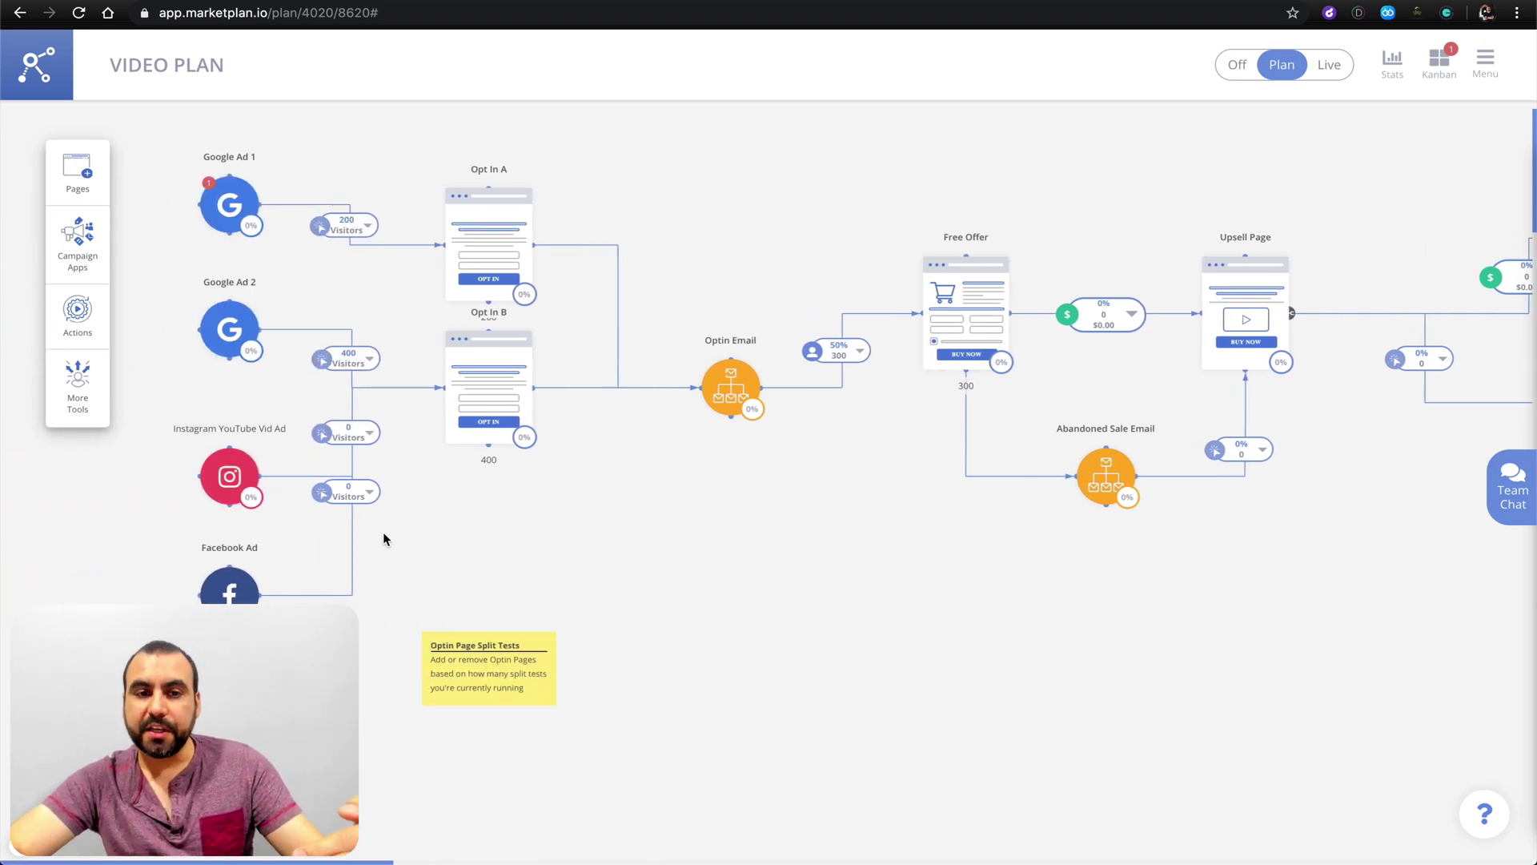
{"action": "scroll", "coordinate": [726, 490], "scroll_direction": "right", "scroll_amount": 5}
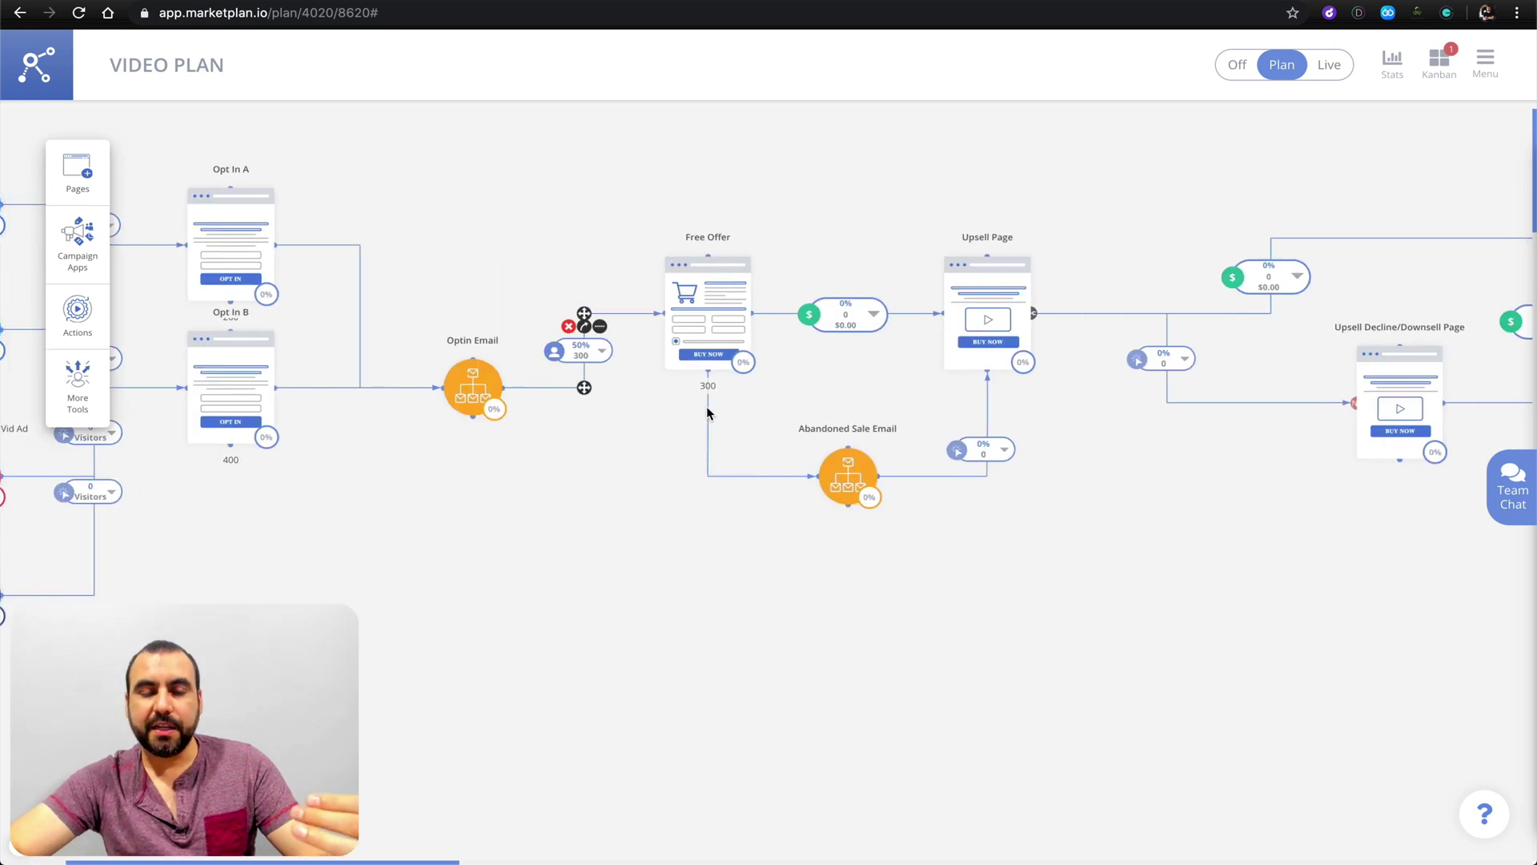
{"action": "scroll", "coordinate": [790, 511], "scroll_direction": "right", "scroll_amount": 5}
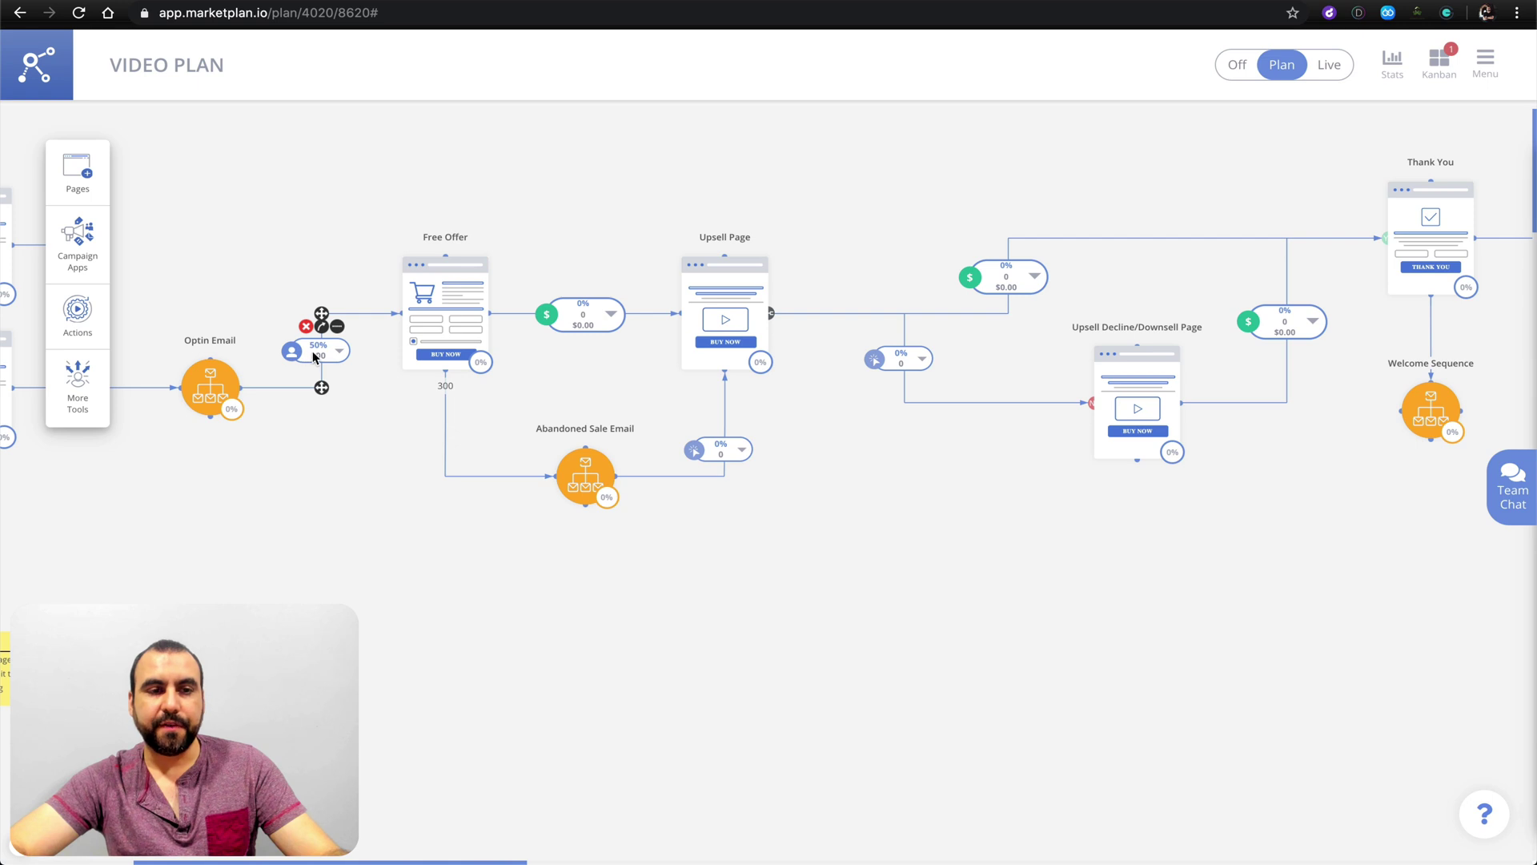
{"action": "mouse_move", "coordinate": [466, 314]}
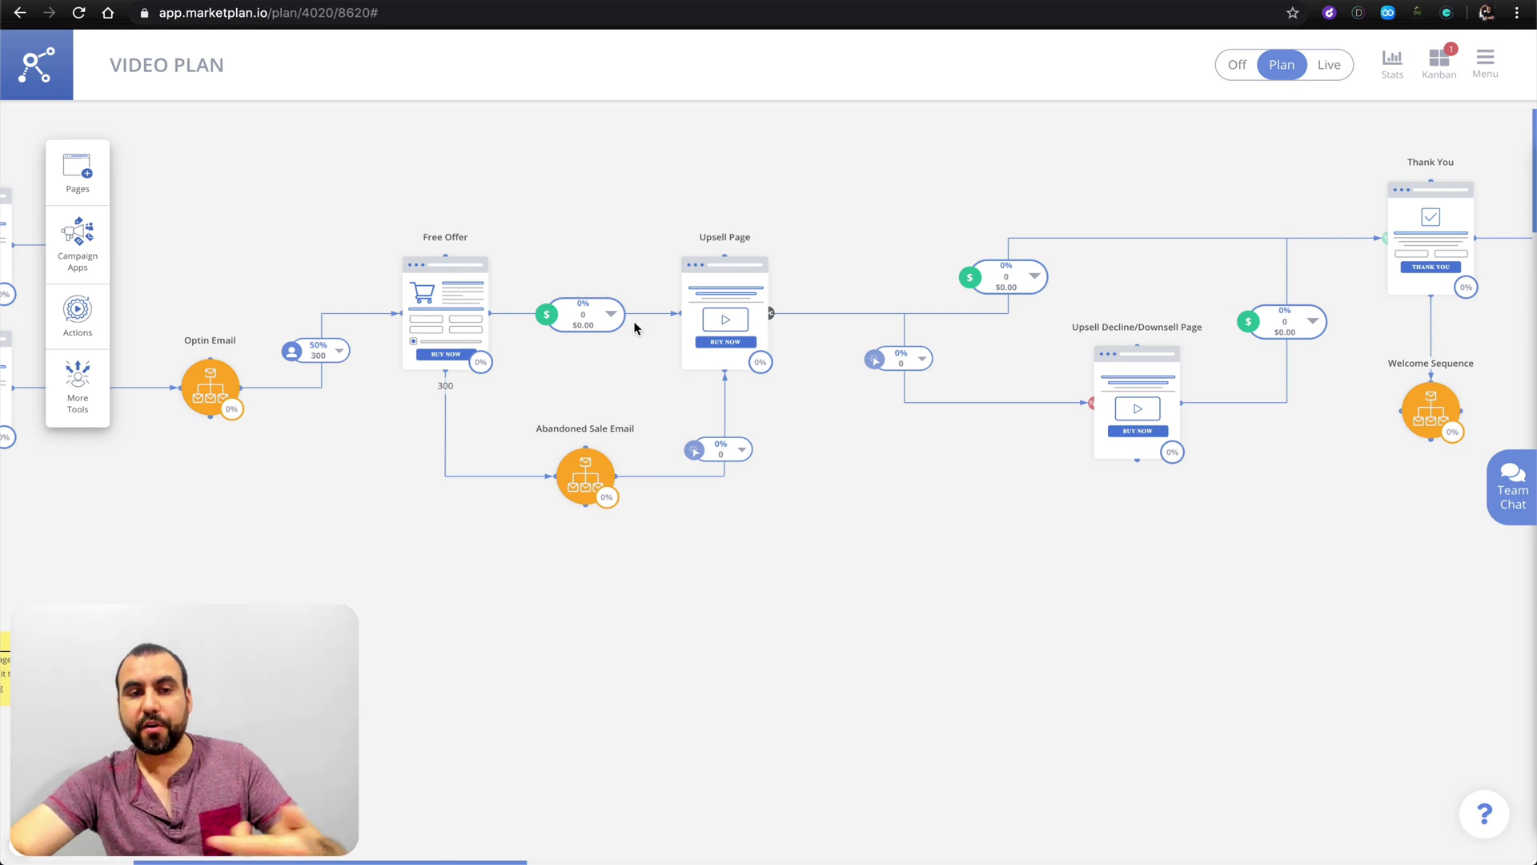
{"action": "mouse_move", "coordinate": [446, 362]}
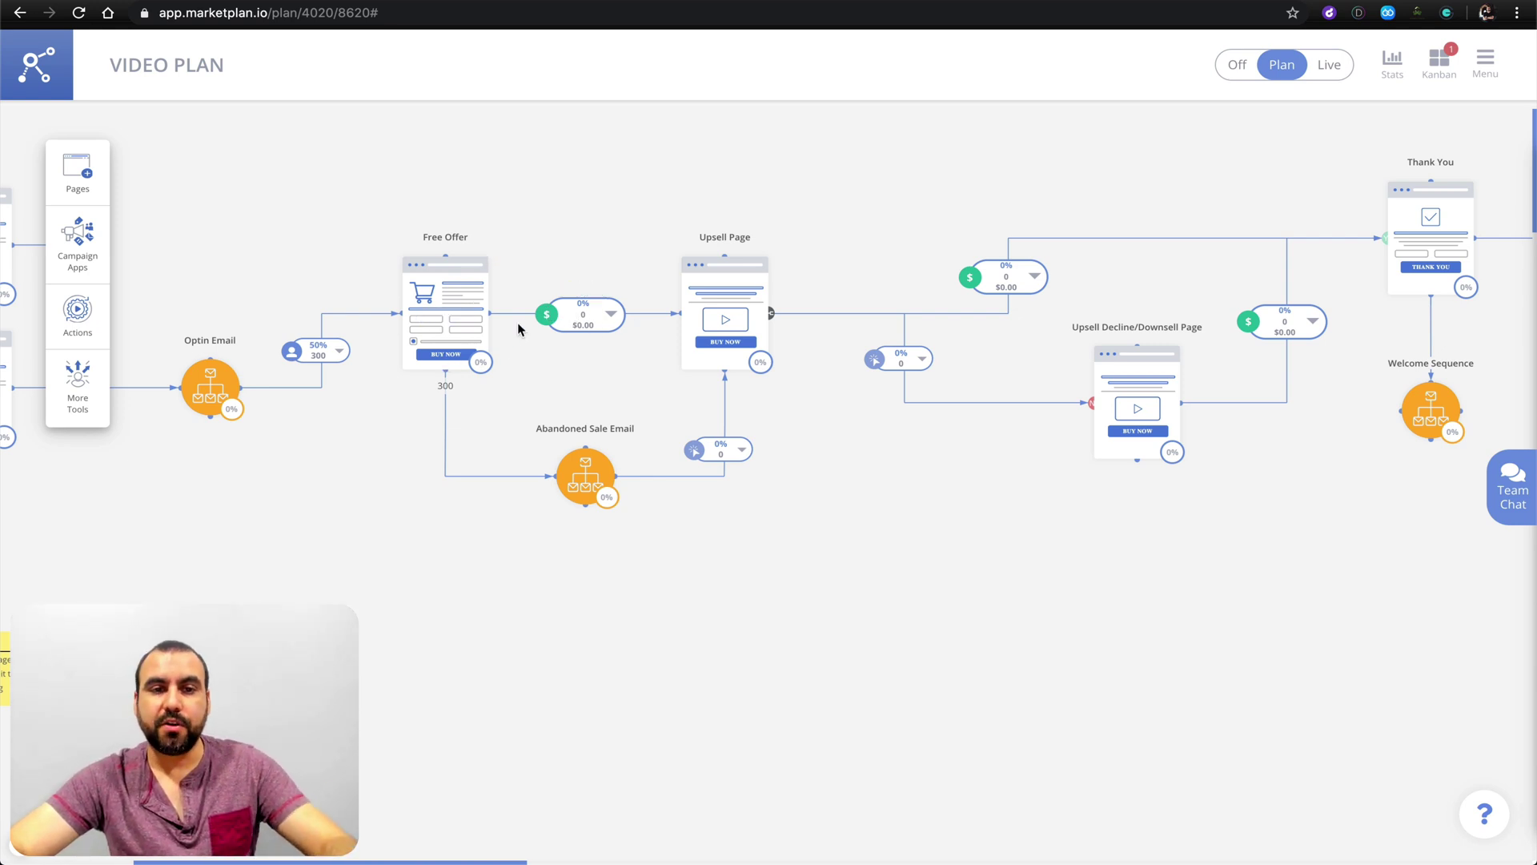
{"action": "mouse_move", "coordinate": [581, 314]}
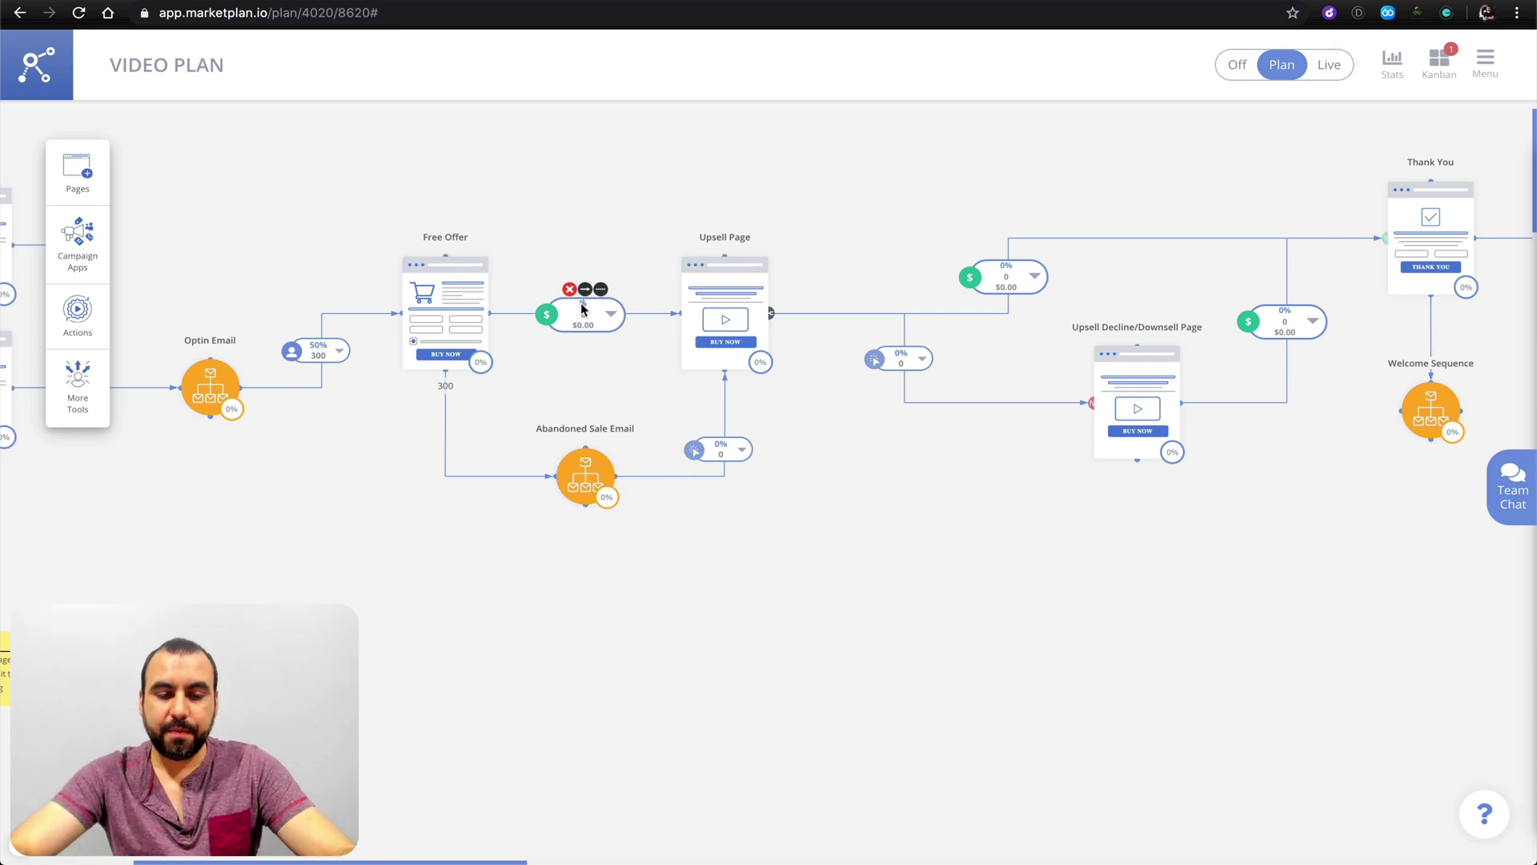
{"action": "left_click", "coordinate": [755, 584]}
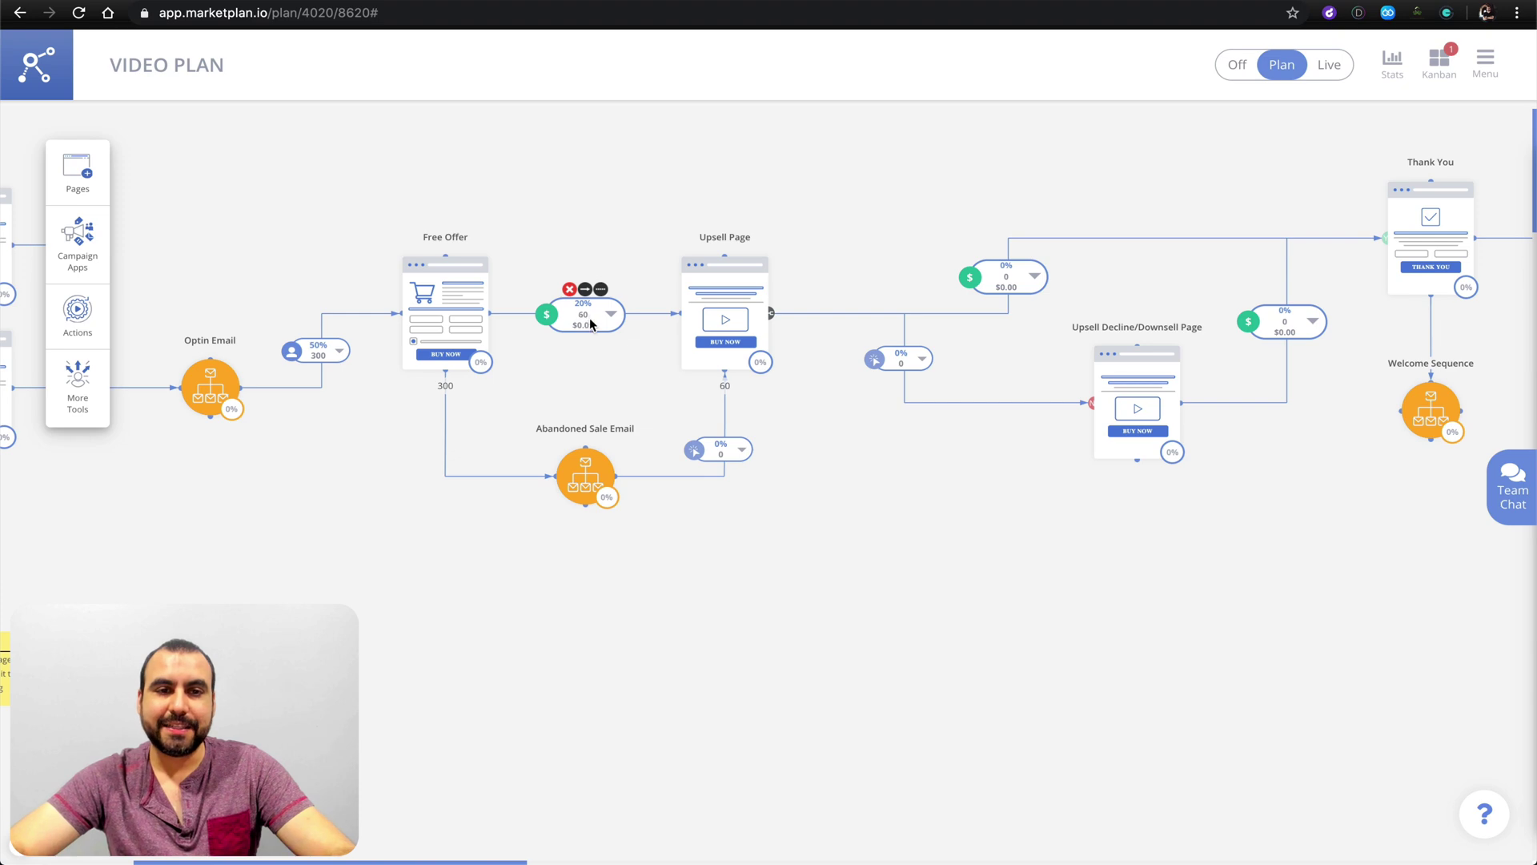
Step: Add a product named webinar priced at $49 to the sale between Free Offer and Upsell Page
{"action": "left_click", "coordinate": [548, 315]}
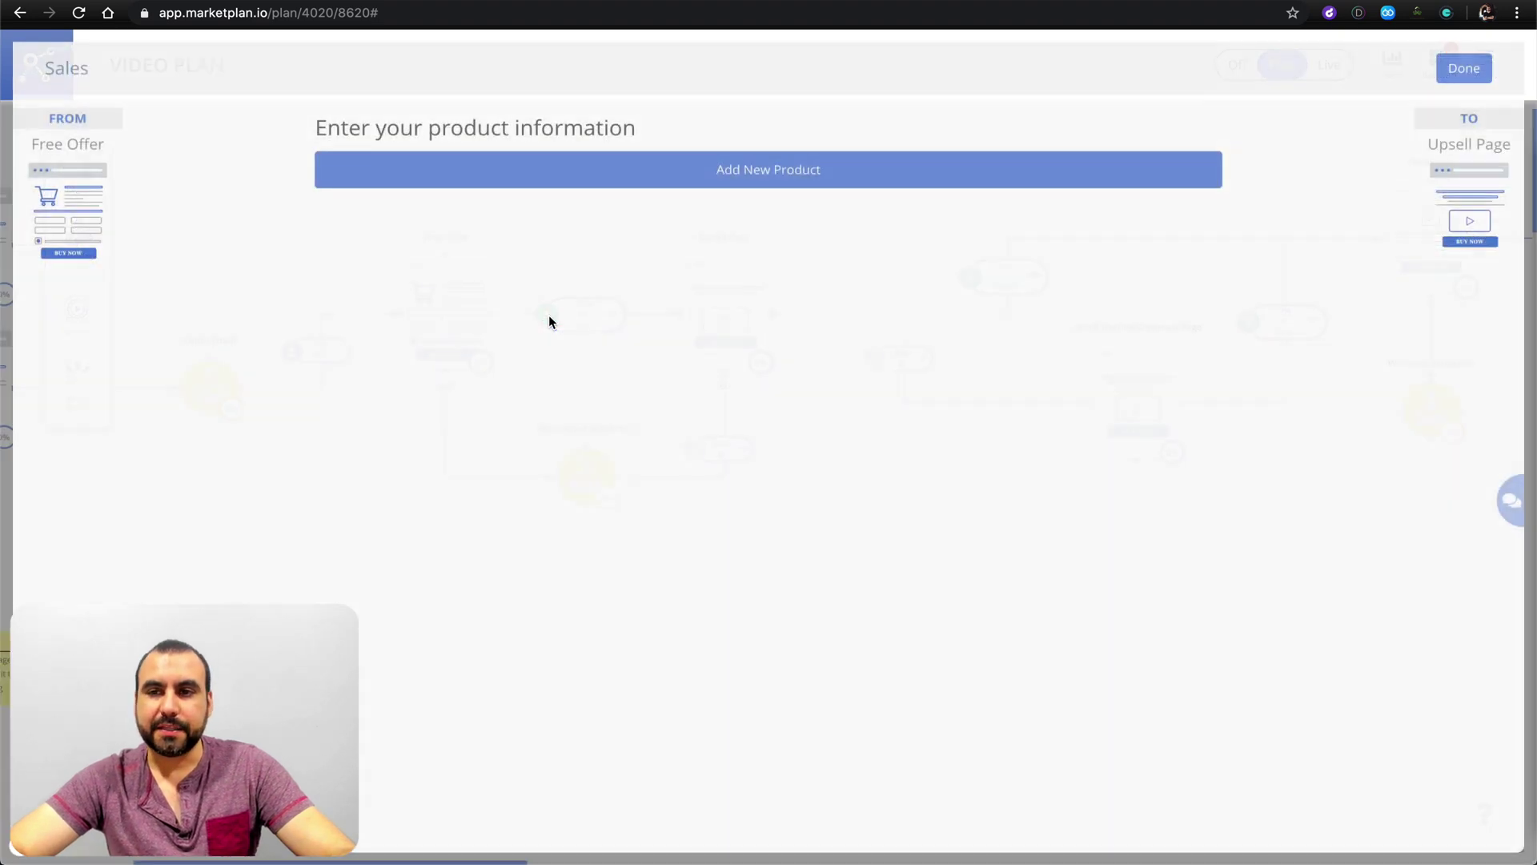
{"action": "left_click", "coordinate": [672, 181]}
{"action": "left_click", "coordinate": [593, 168]}
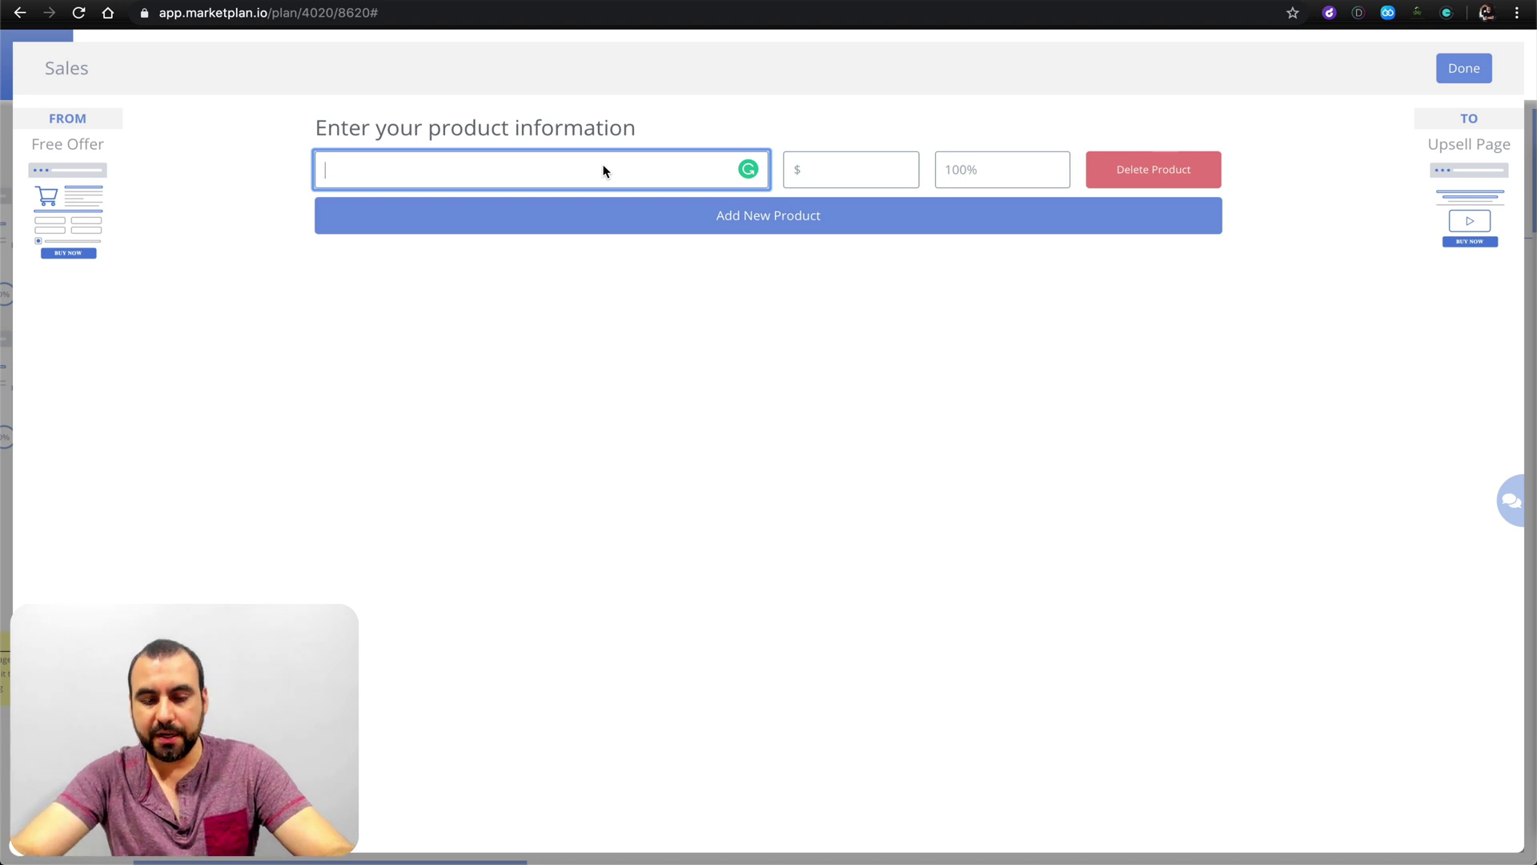
{"action": "type", "text": "webinar"}
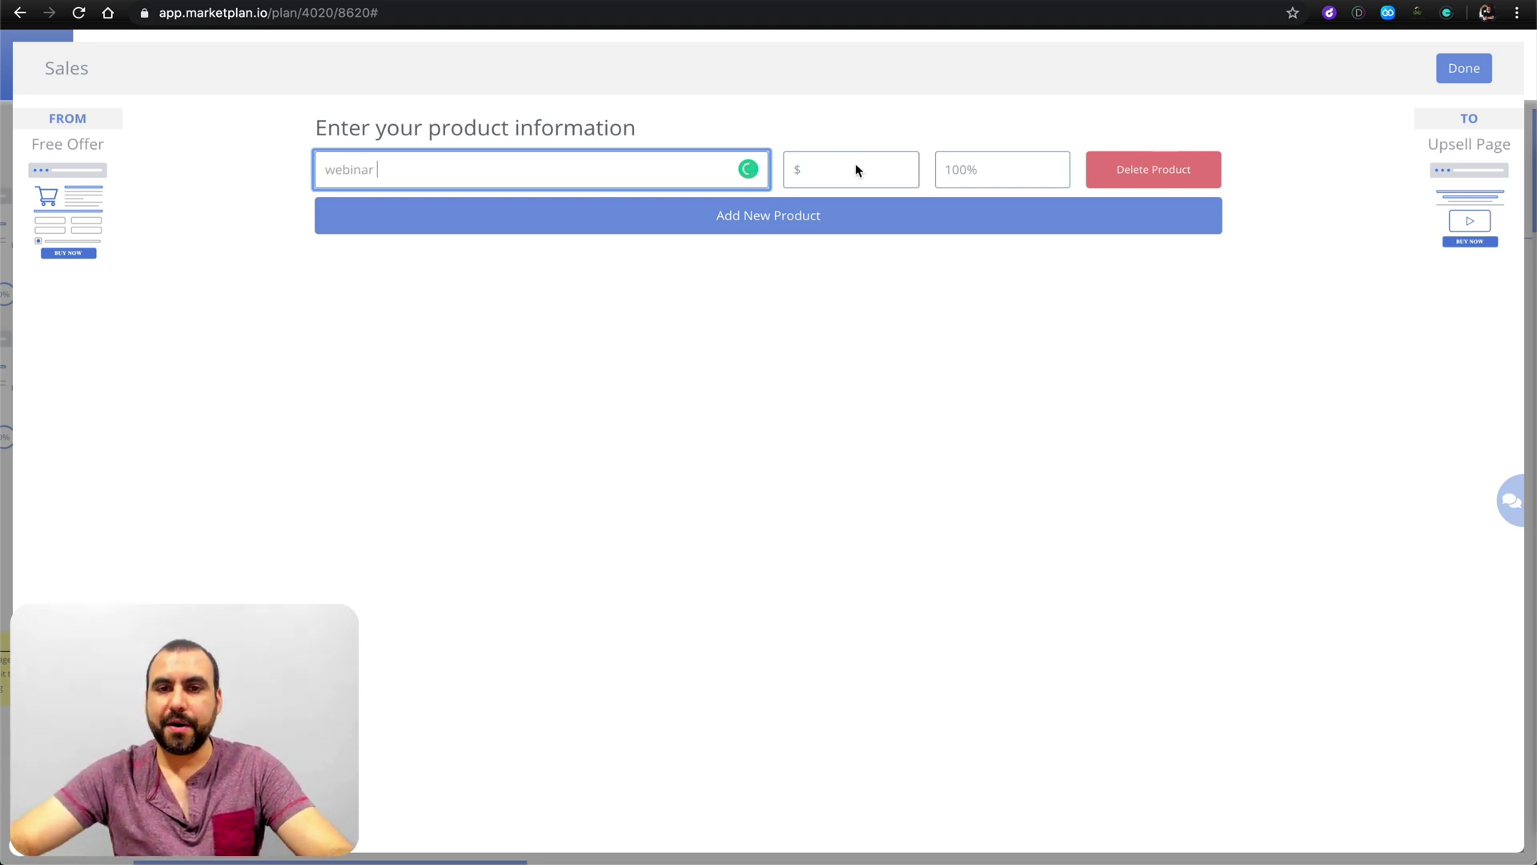
{"action": "left_click", "coordinate": [856, 167]}
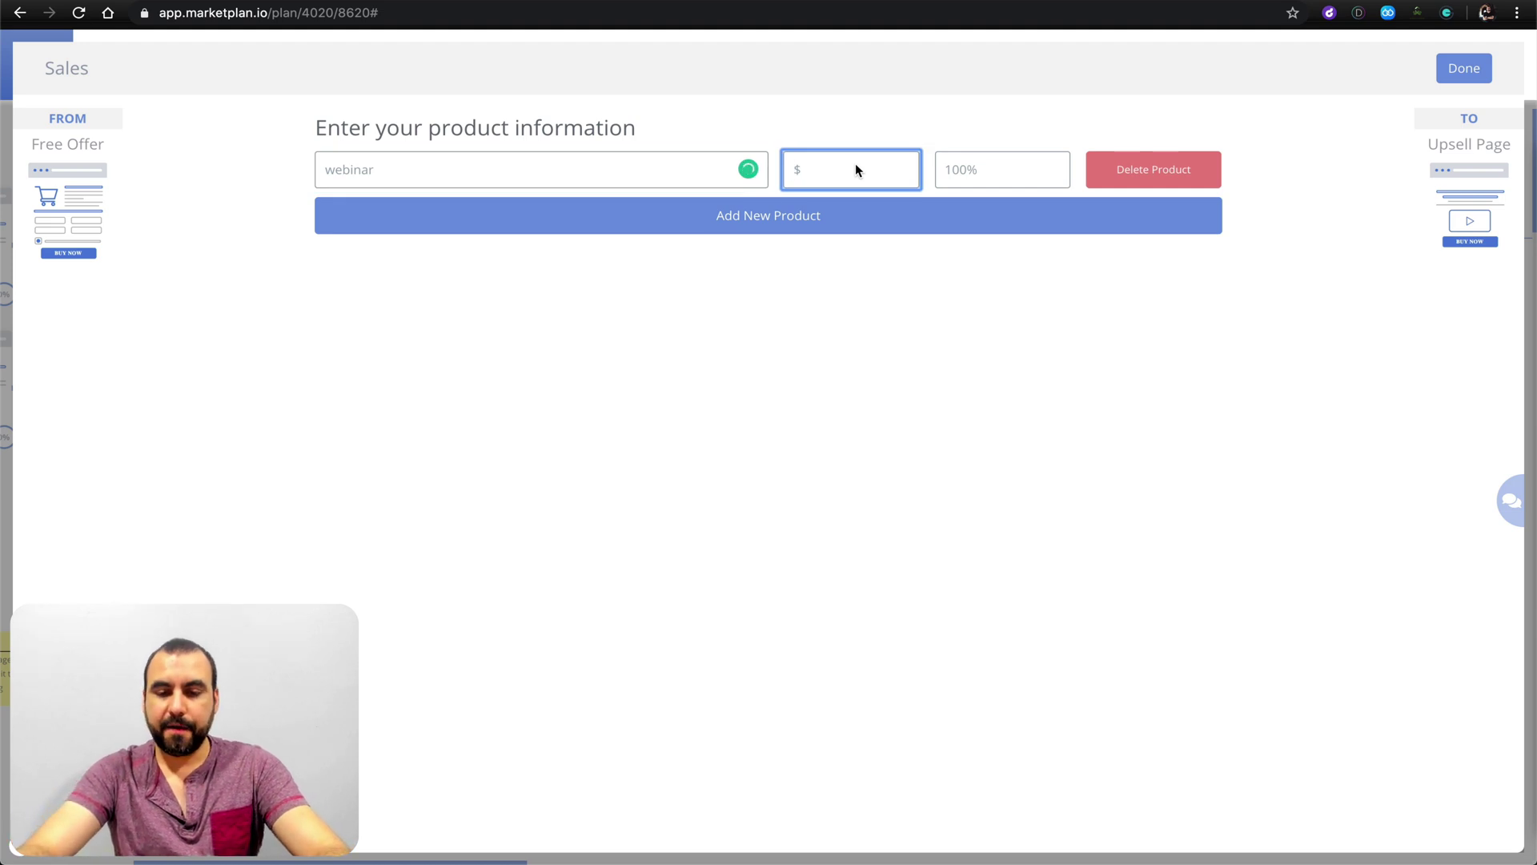
{"action": "left_click", "coordinate": [934, 346]}
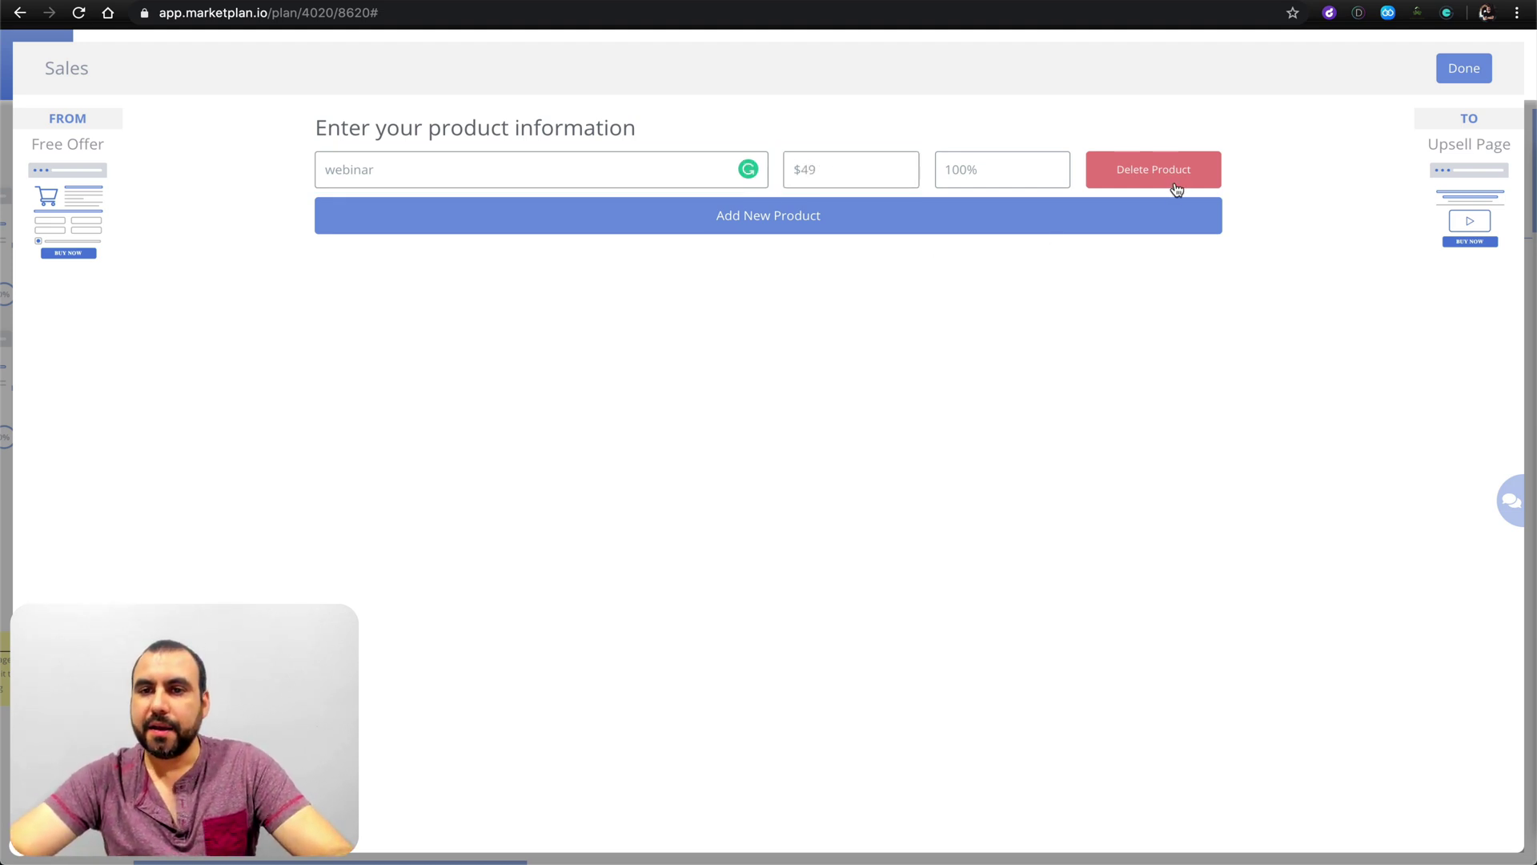
{"action": "left_click", "coordinate": [1456, 69]}
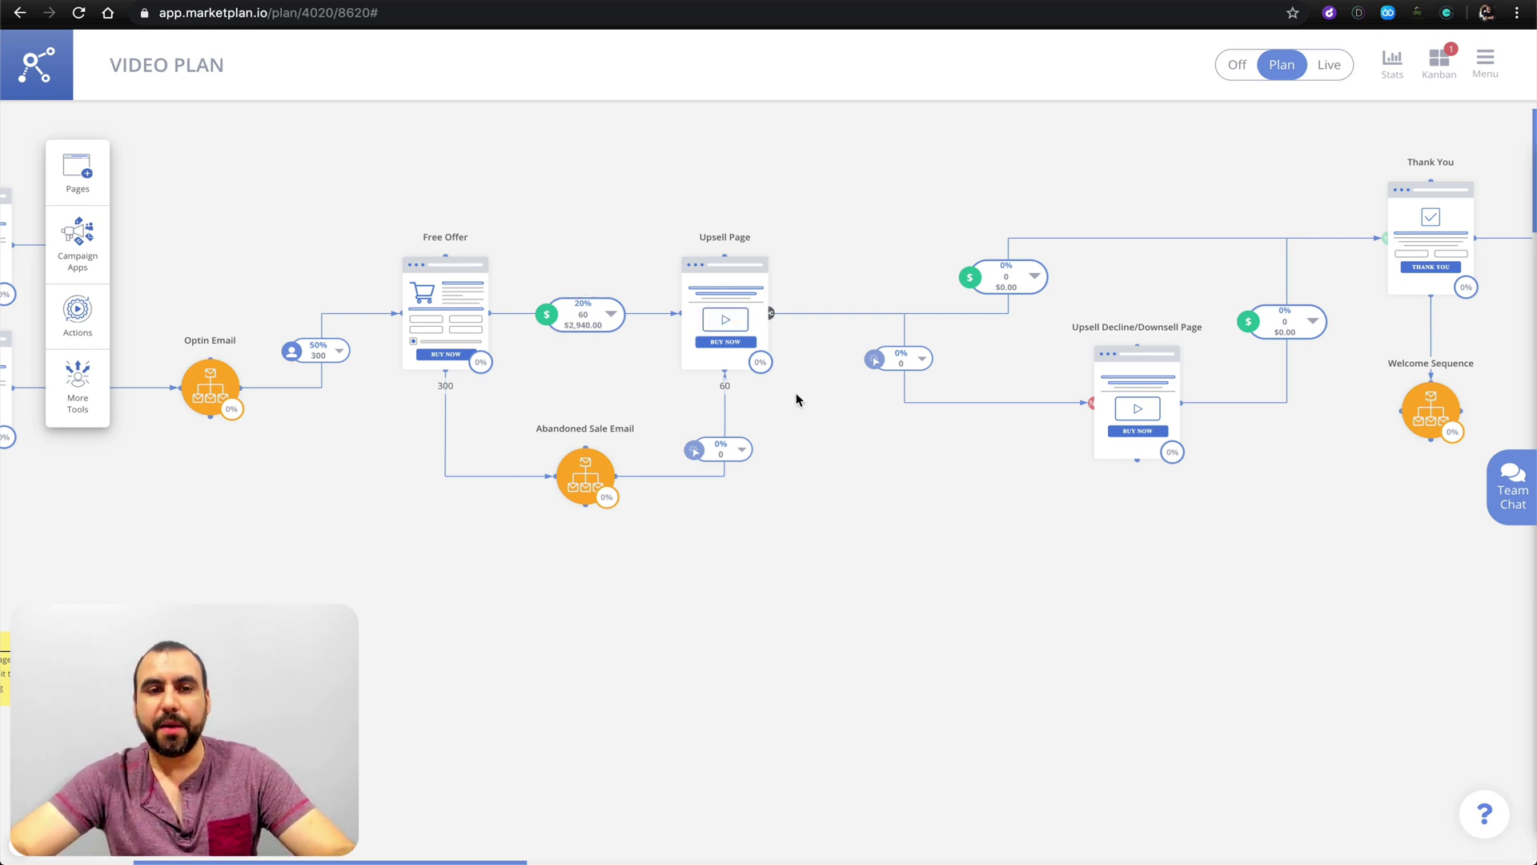
Step: Look at the Upsell Page's details, including its URL area and task list, and close them
{"action": "left_click_drag", "start_coordinate": [796, 399], "coordinate": [532, 395]}
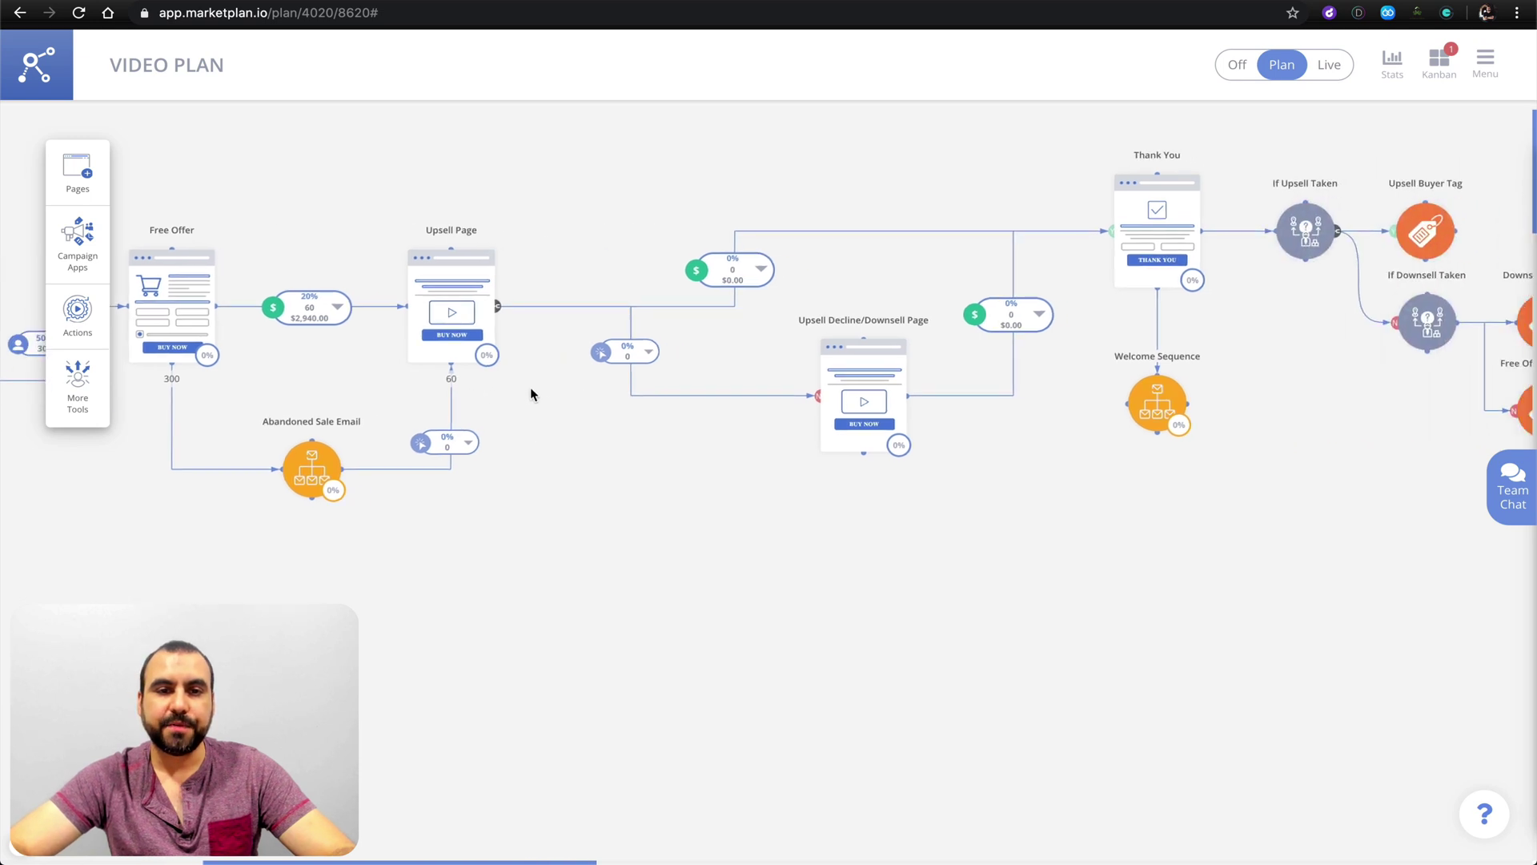
{"action": "left_click", "coordinate": [452, 309]}
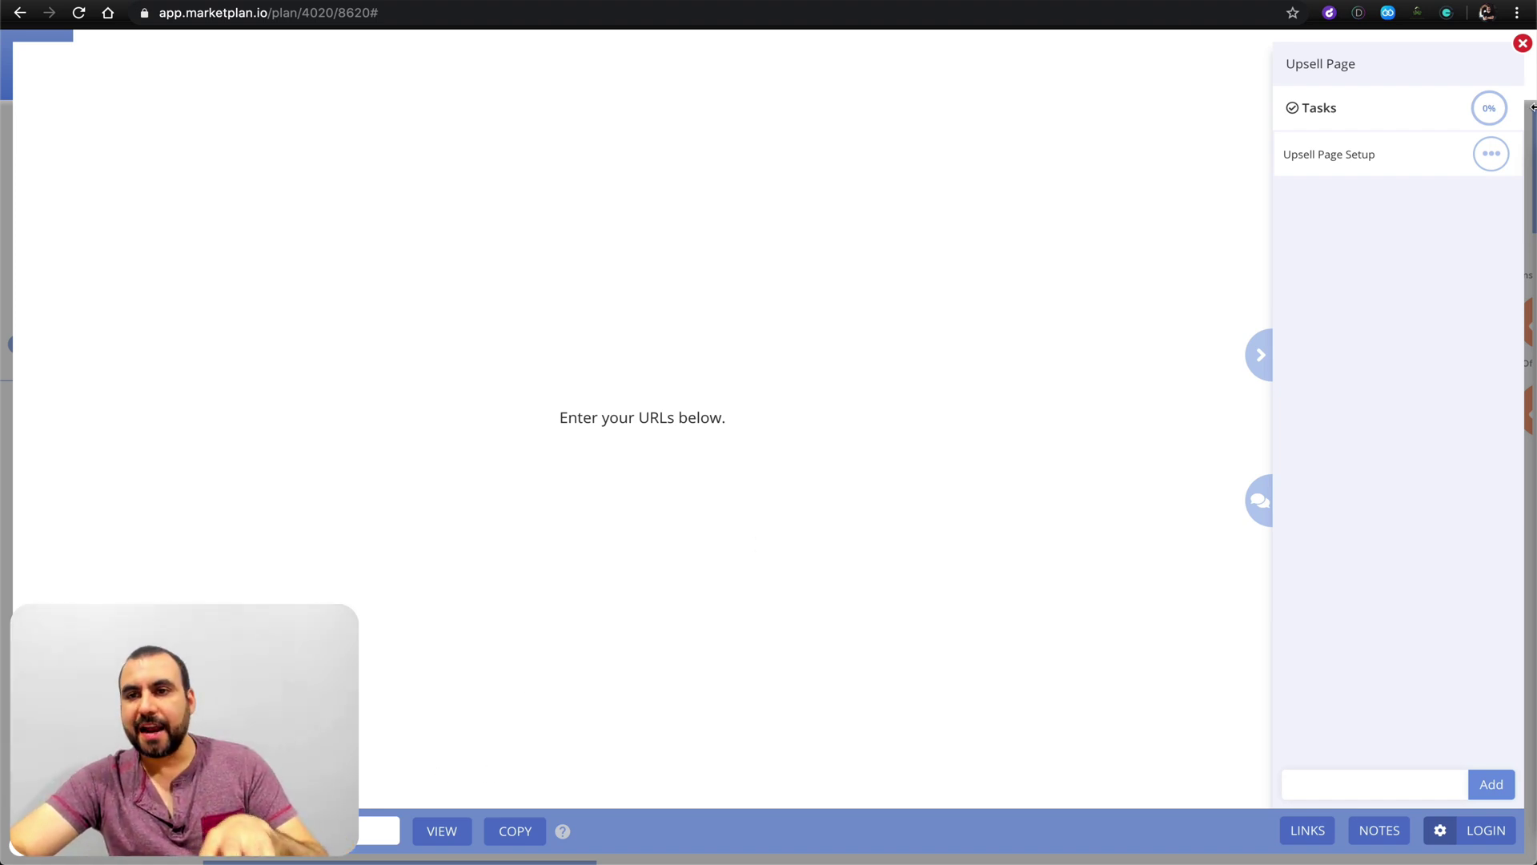
{"action": "left_click", "coordinate": [1523, 45]}
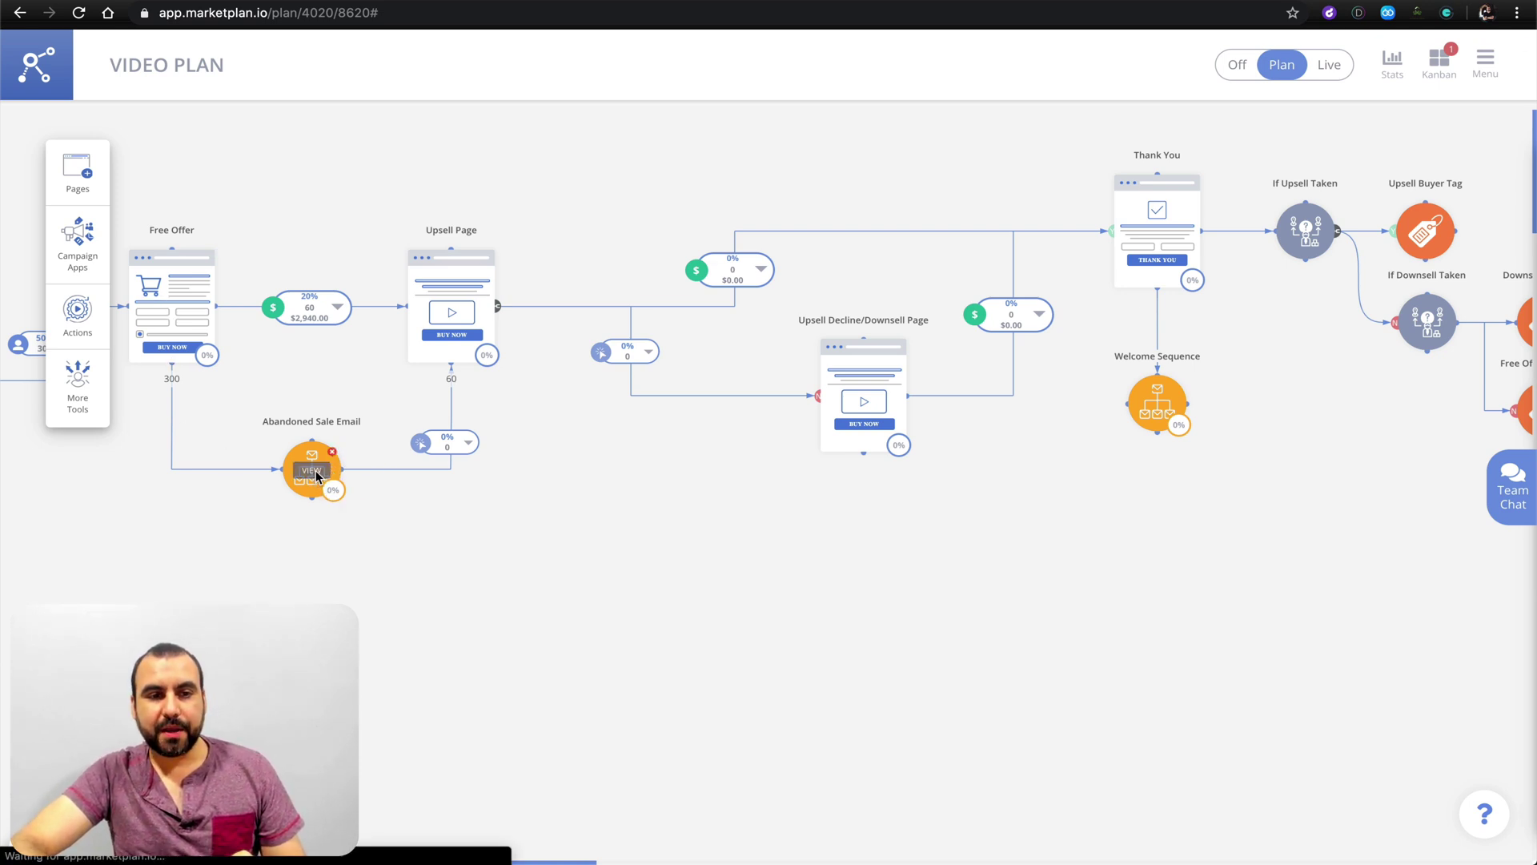
Step: Title the email in the Abandoned Sale Email campaign ANOTHER FREE PRODUCT and close the campaign
{"action": "left_click", "coordinate": [316, 469]}
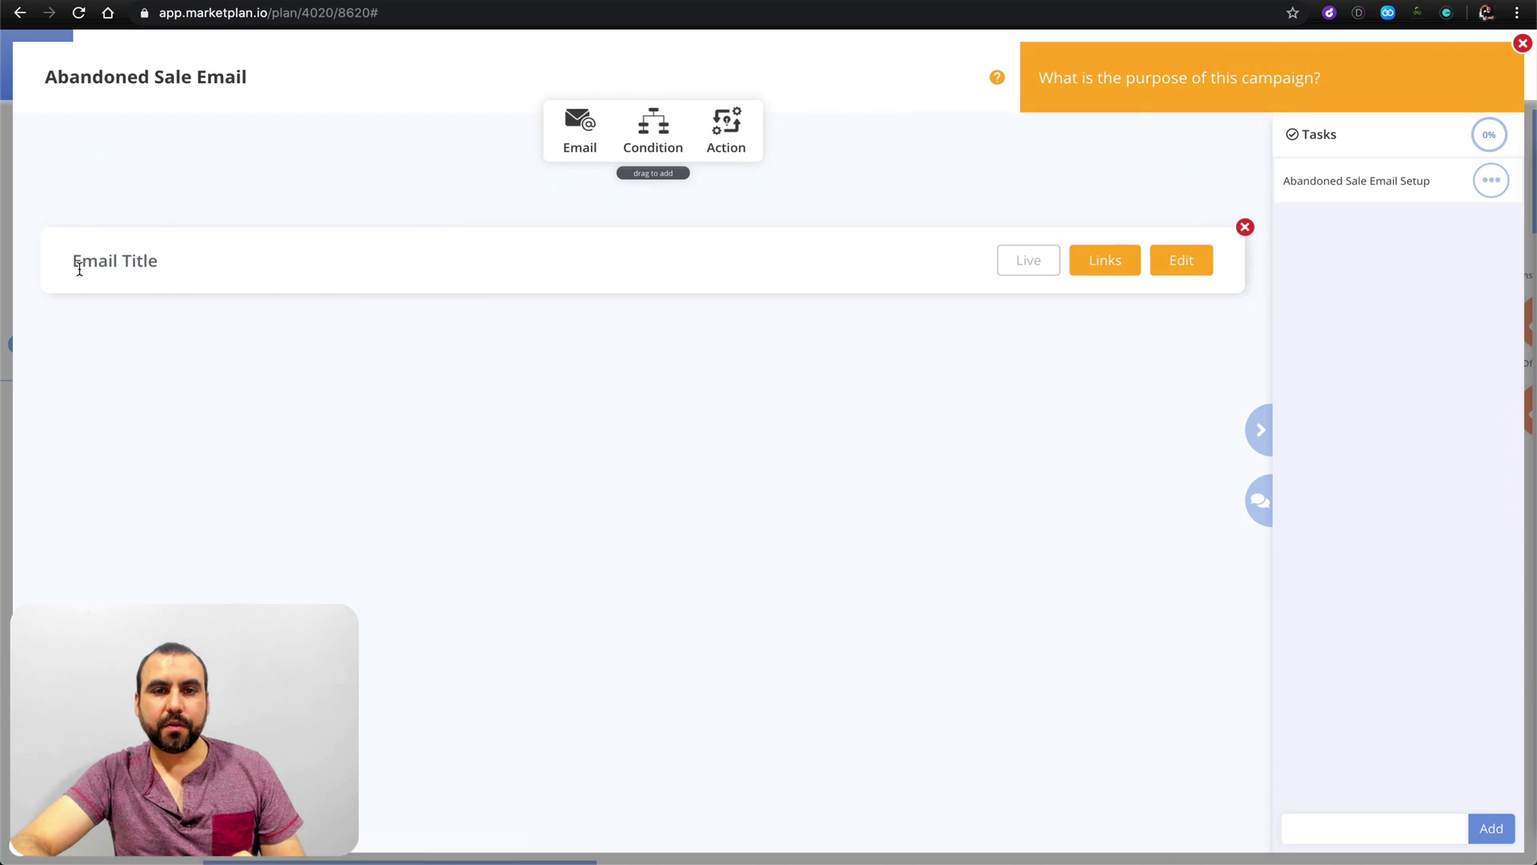
{"action": "left_click", "coordinate": [146, 268]}
{"action": "type", "text": "an"}
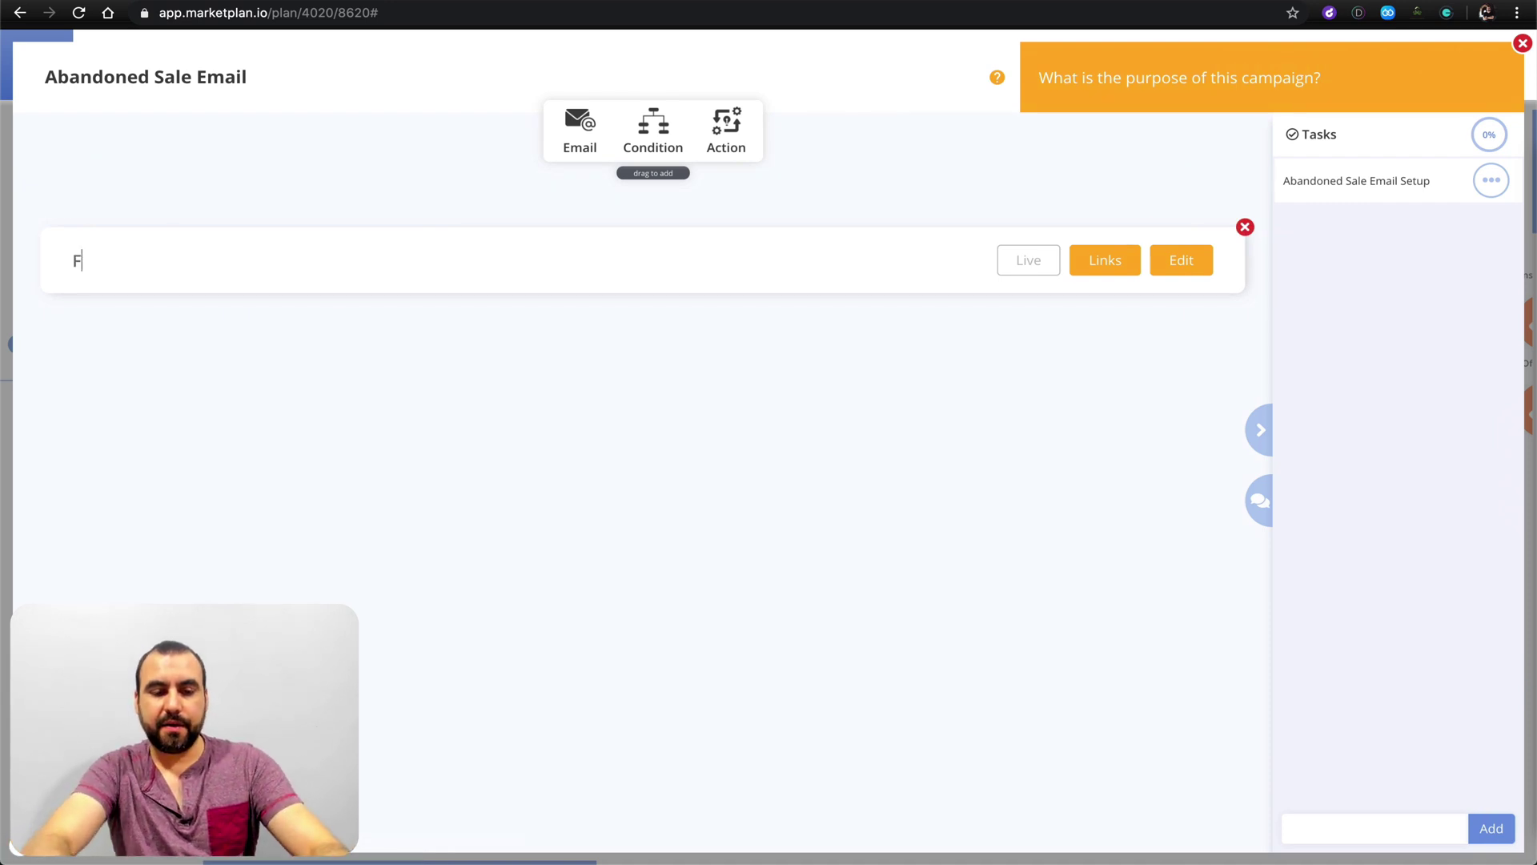
{"action": "key", "text": "BackSpace"}
{"action": "key", "text": "BackSpace"}
{"action": "type", "text": "ANOTHR"}
{"action": "key", "text": "BackSpace"}
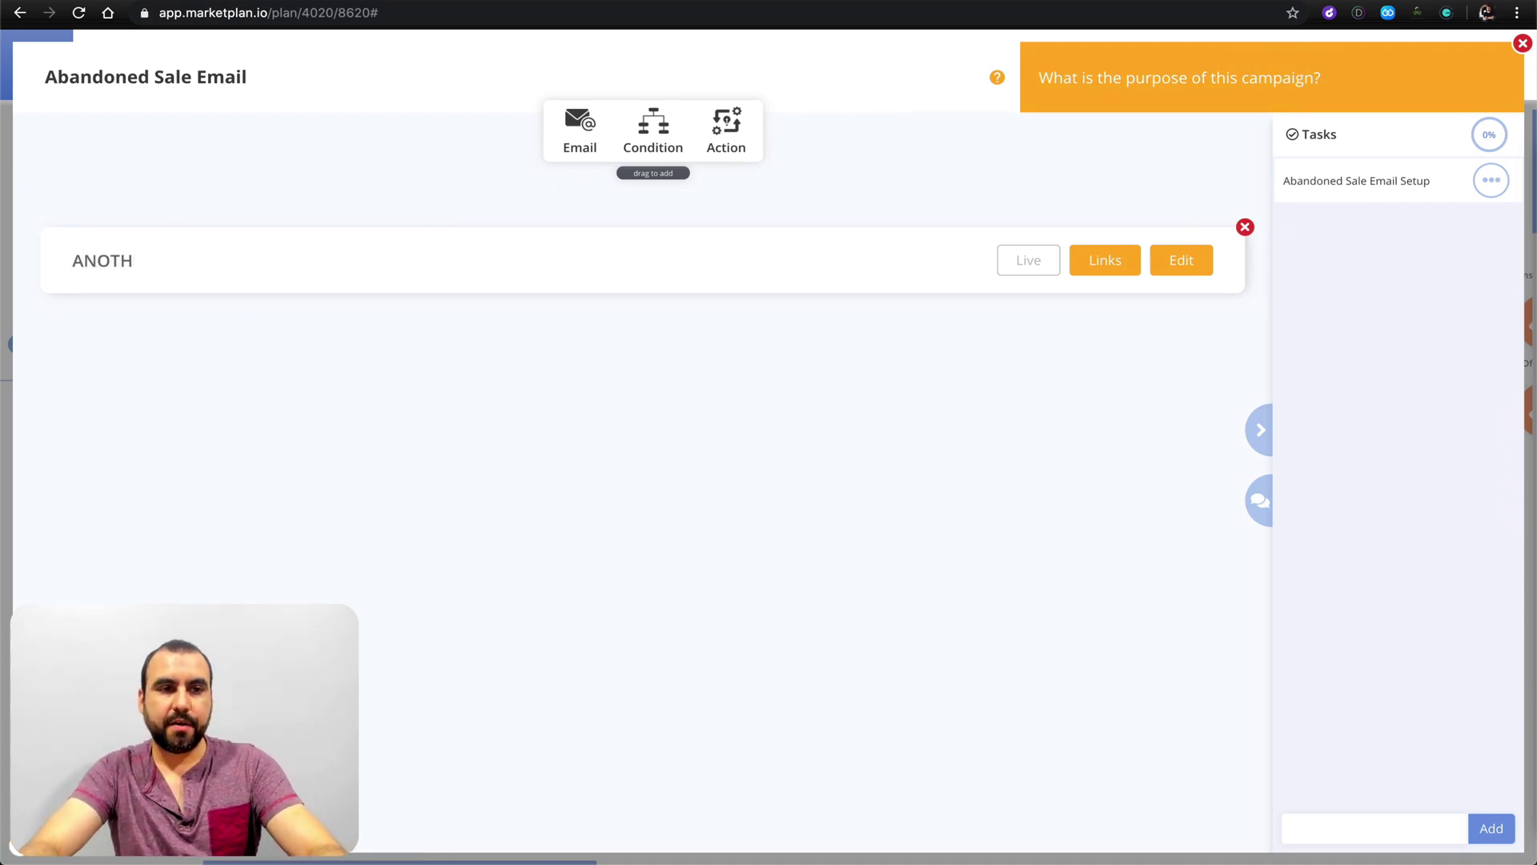
{"action": "type", "text": "ER FREE PRODUCT"}
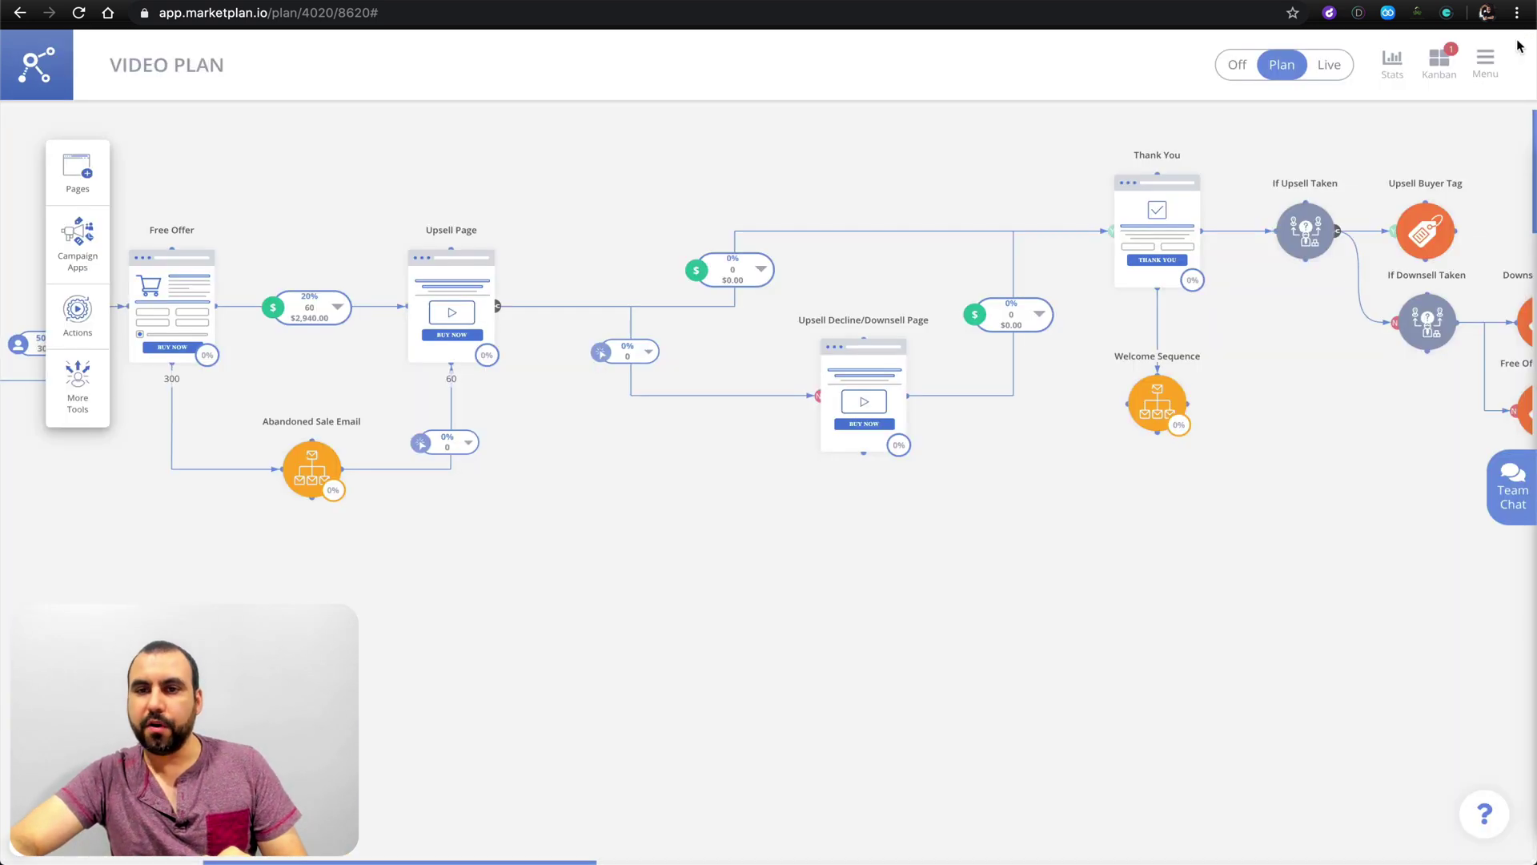
{"action": "left_click", "coordinate": [1522, 45]}
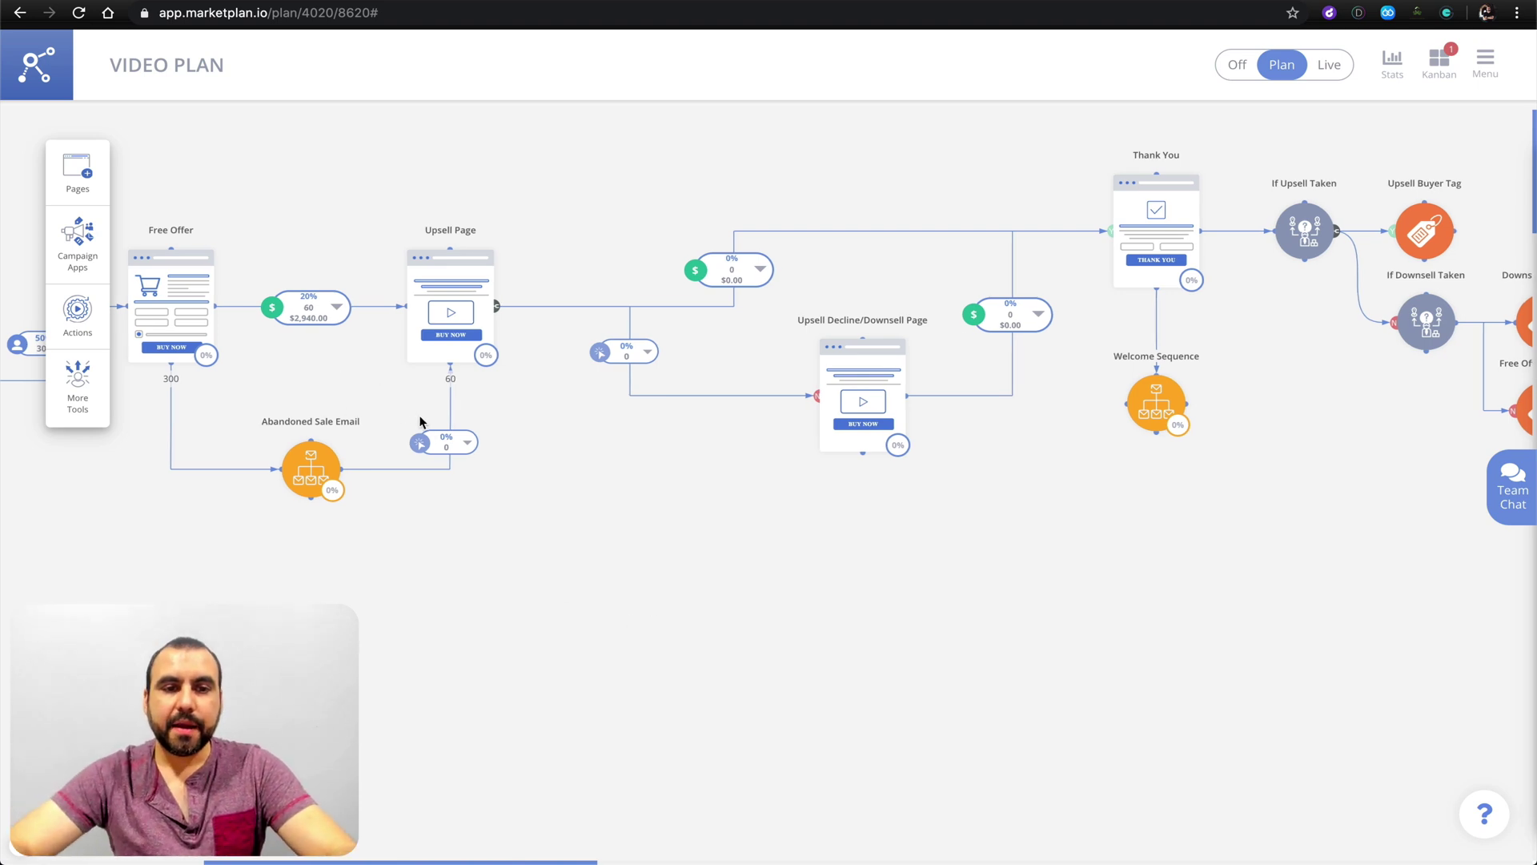
Step: Set the conversion rate on the connection from Abandoned Sale Email to Upsell Page to 40%
{"action": "mouse_move", "coordinate": [447, 441]}
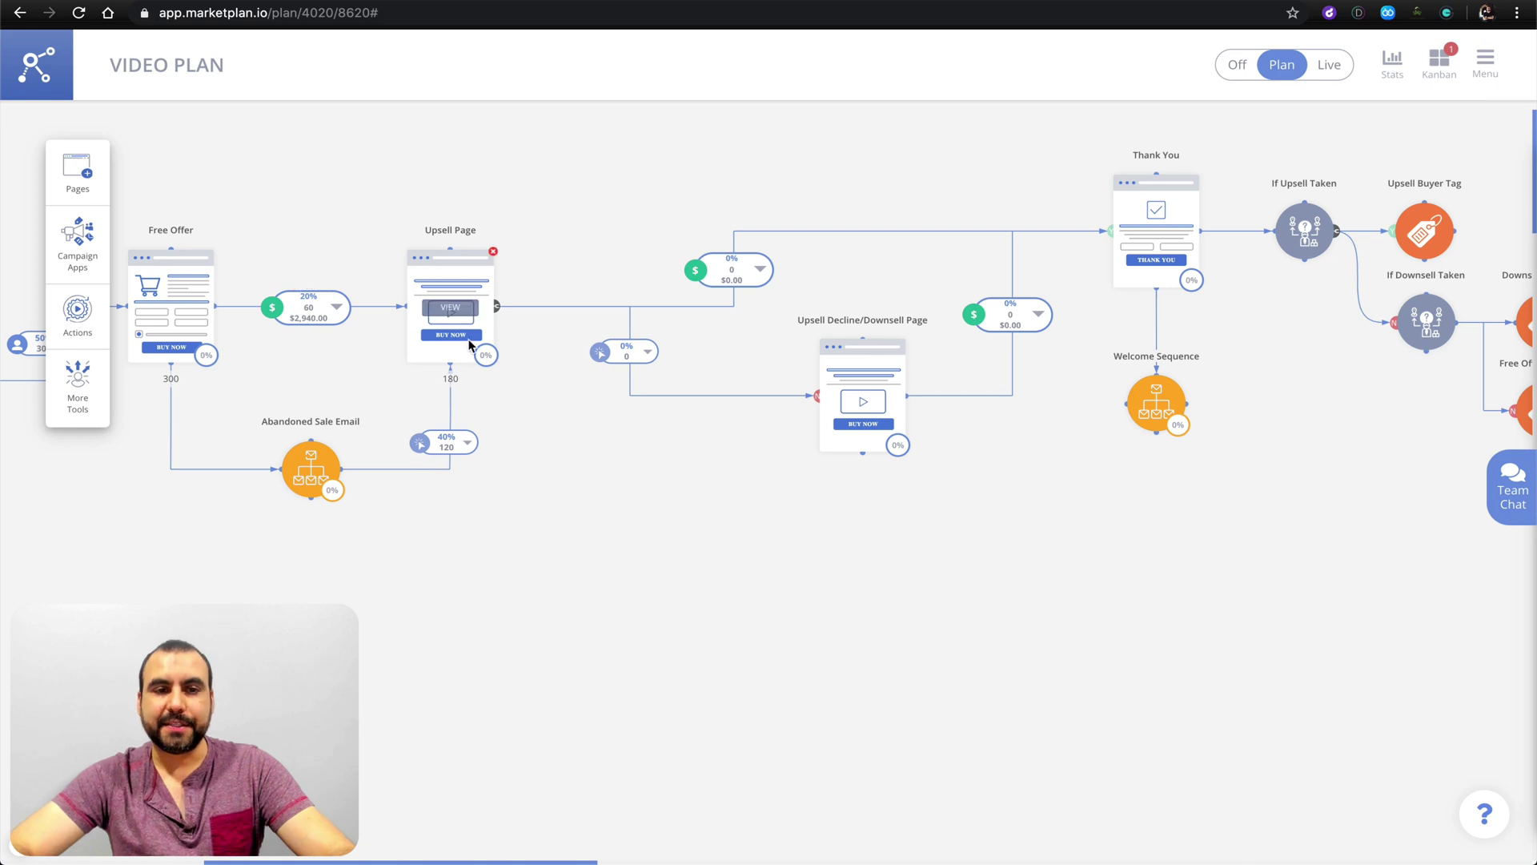
{"action": "mouse_move", "coordinate": [455, 378]}
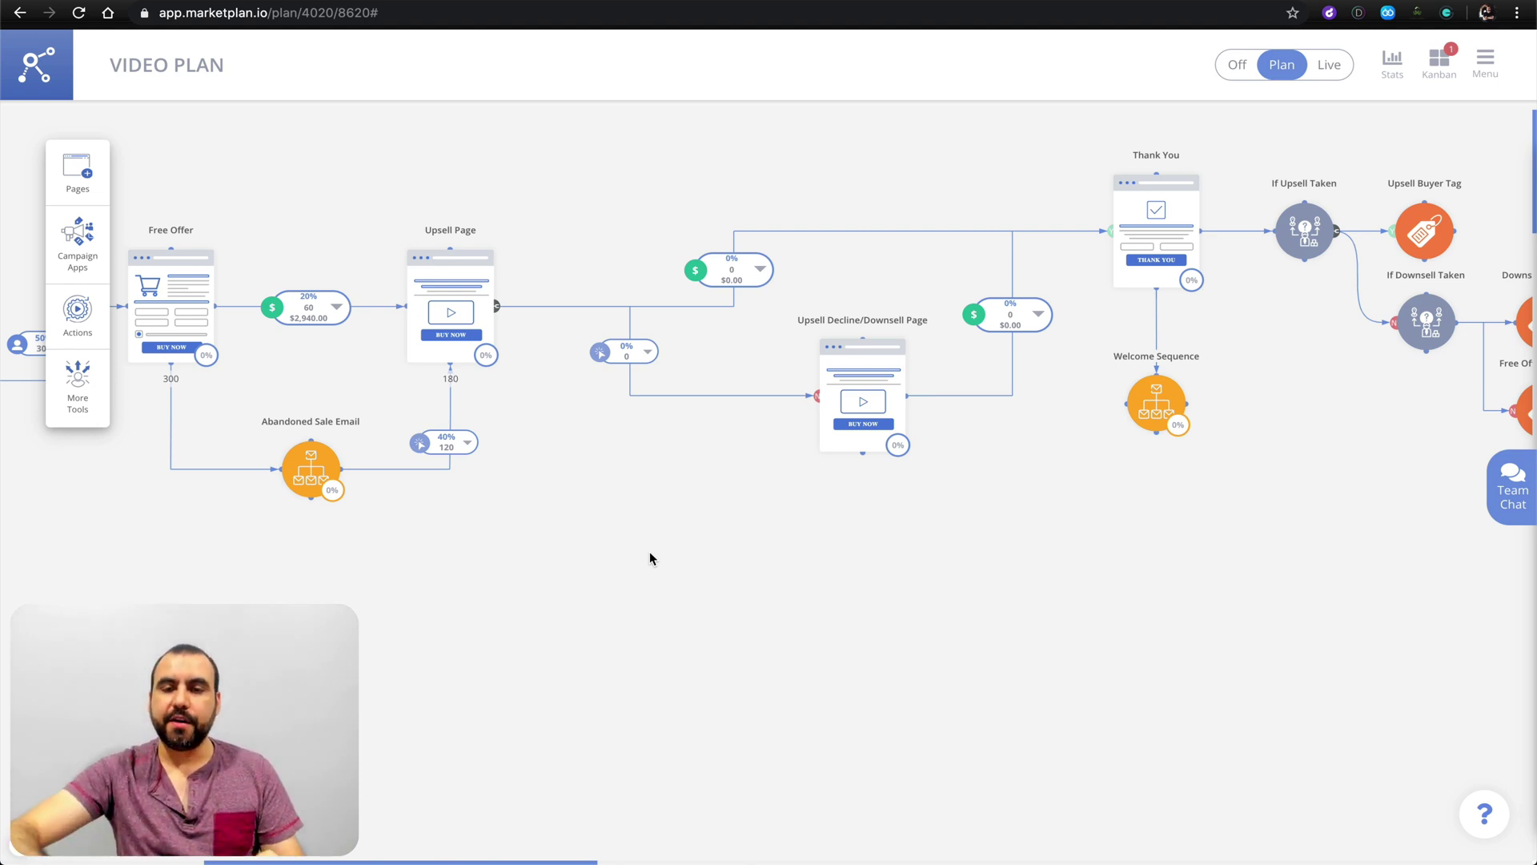
Step: Look over the rest of the funnel and check the plan's overall statistics, then close them
{"action": "scroll", "coordinate": [664, 547], "scroll_direction": "right", "scroll_amount": 2}
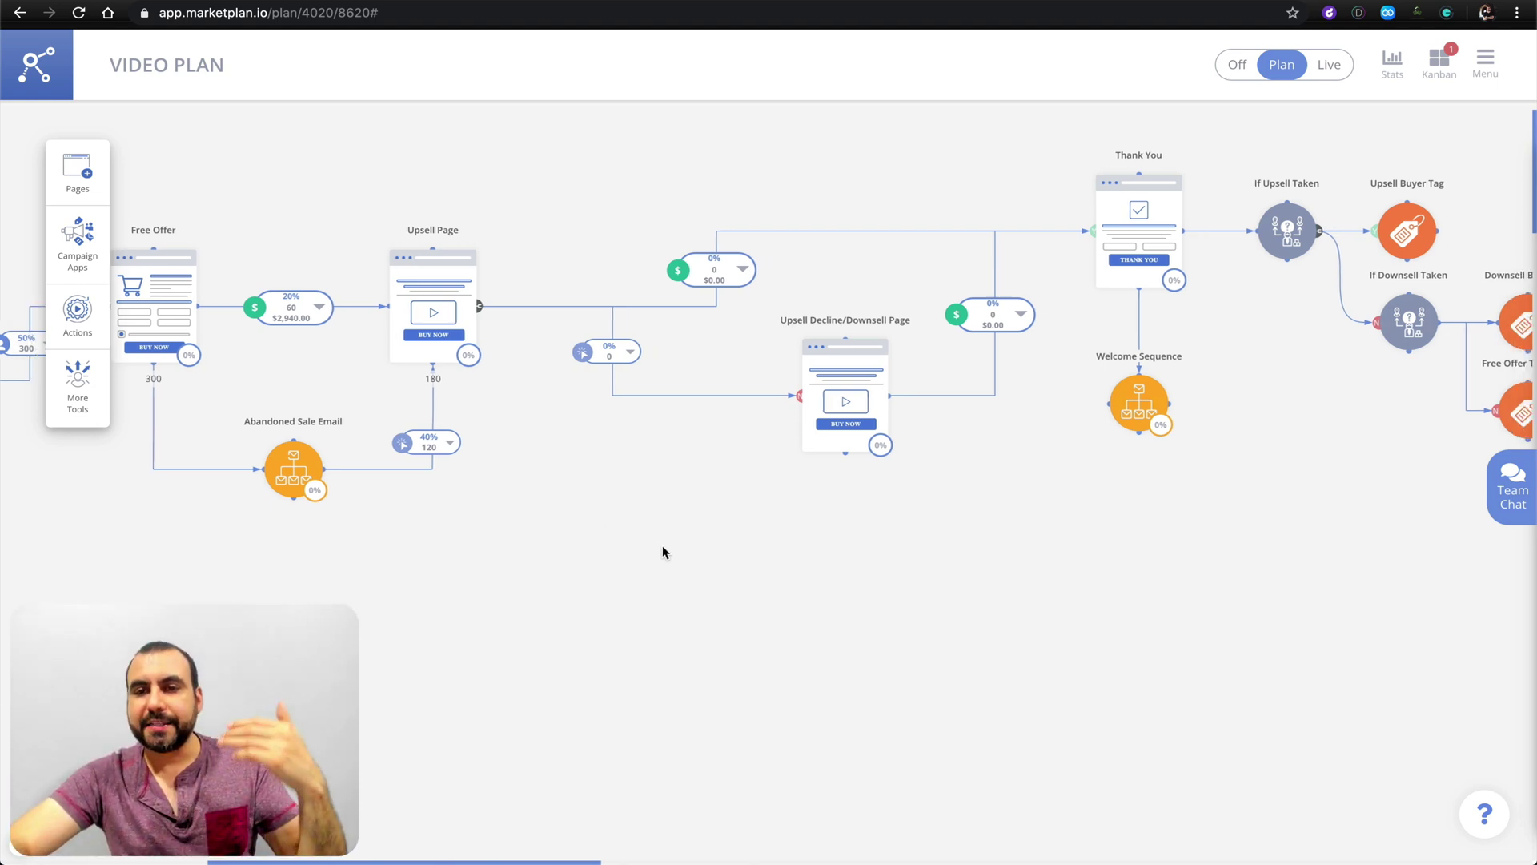
{"action": "left_click_drag", "start_coordinate": [661, 545], "coordinate": [320, 549]}
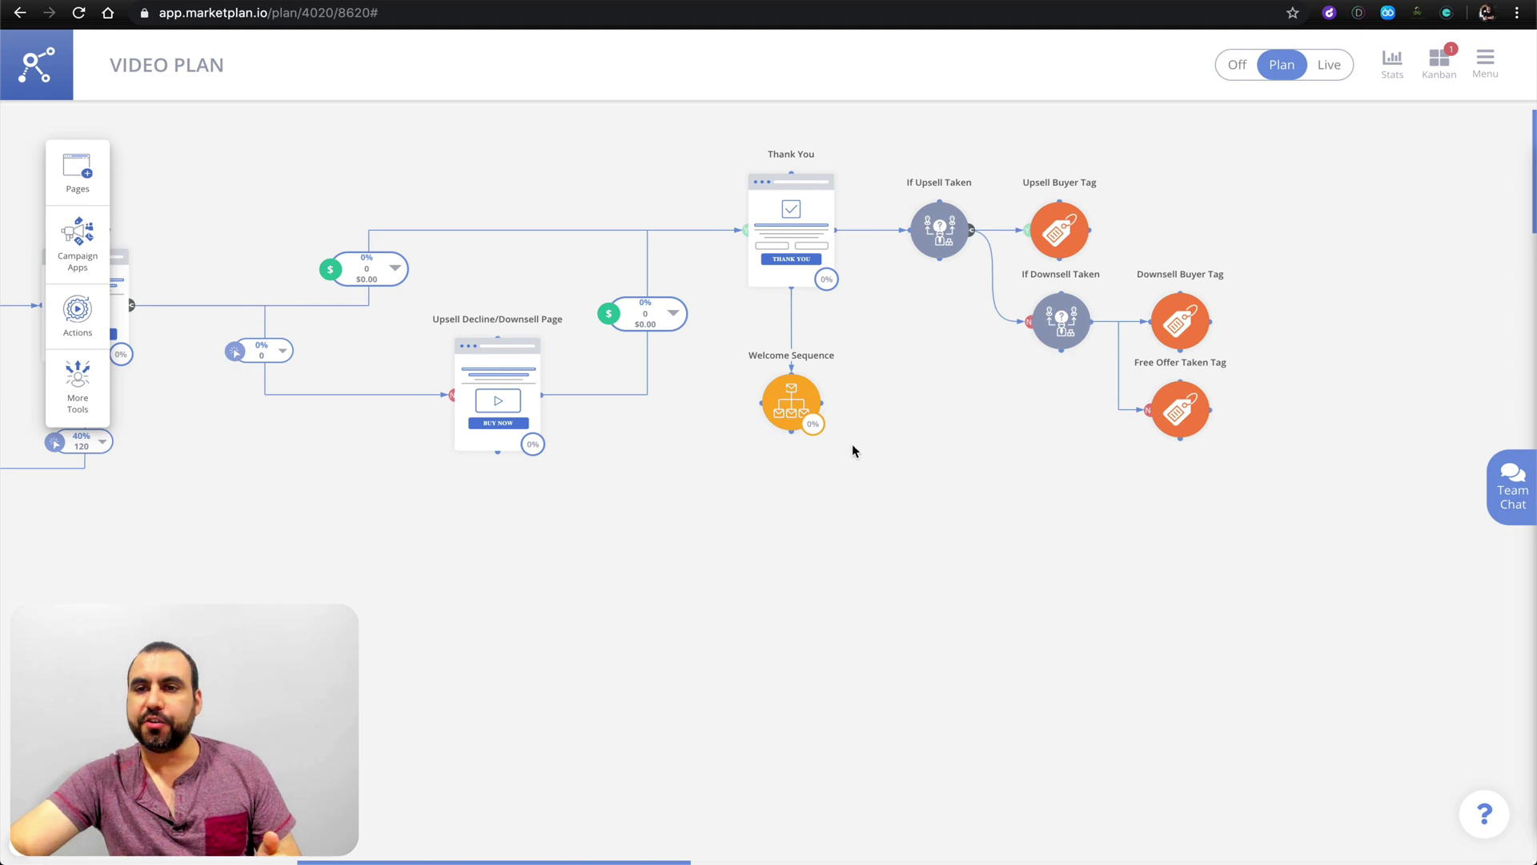
{"action": "left_click_drag", "start_coordinate": [978, 508], "coordinate": [1173, 527]}
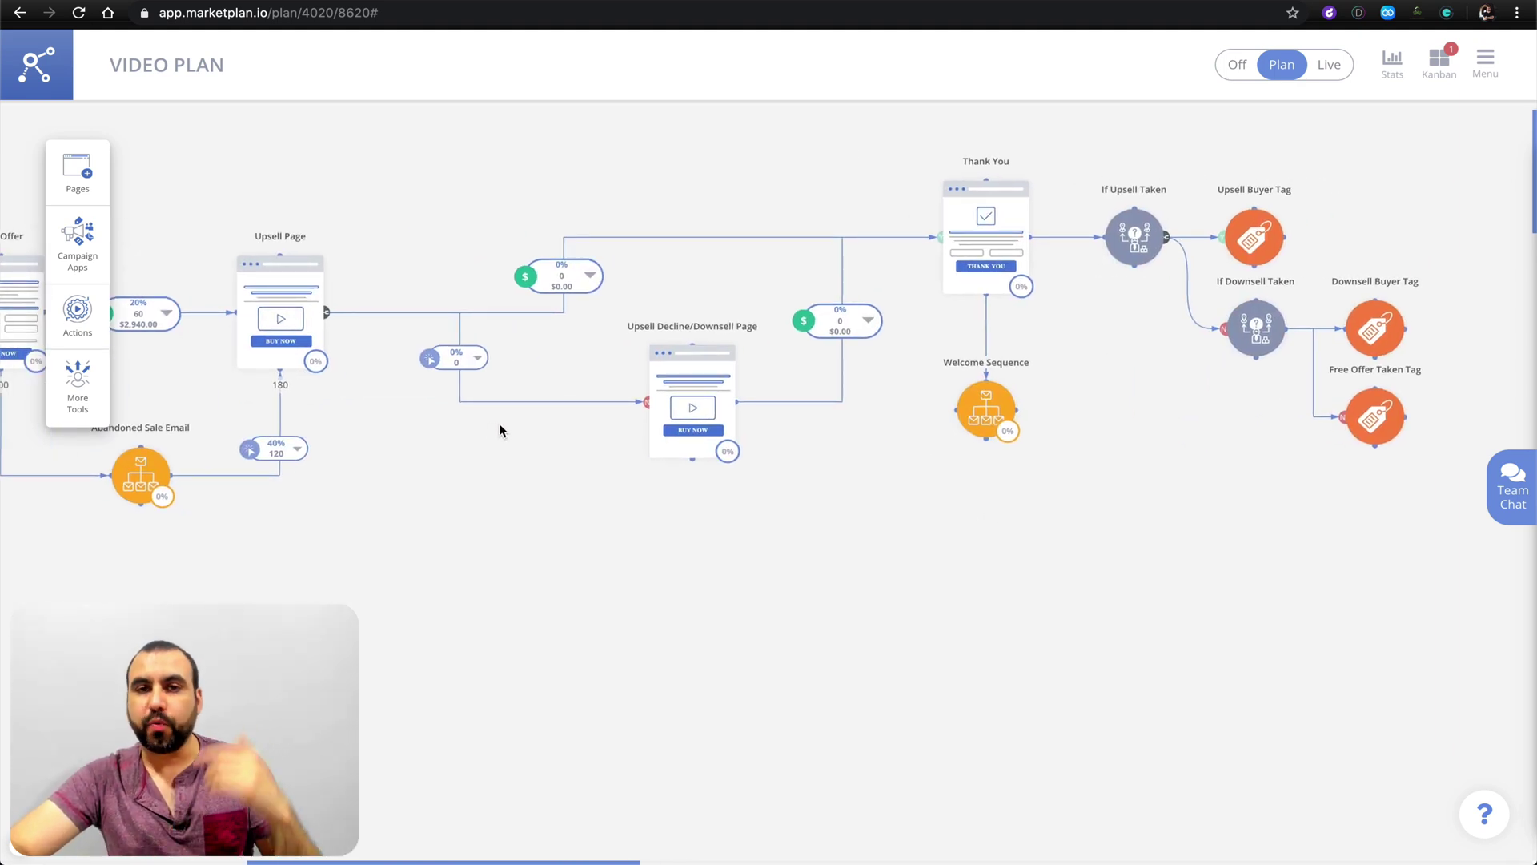
{"action": "left_click_drag", "start_coordinate": [799, 545], "coordinate": [564, 578]}
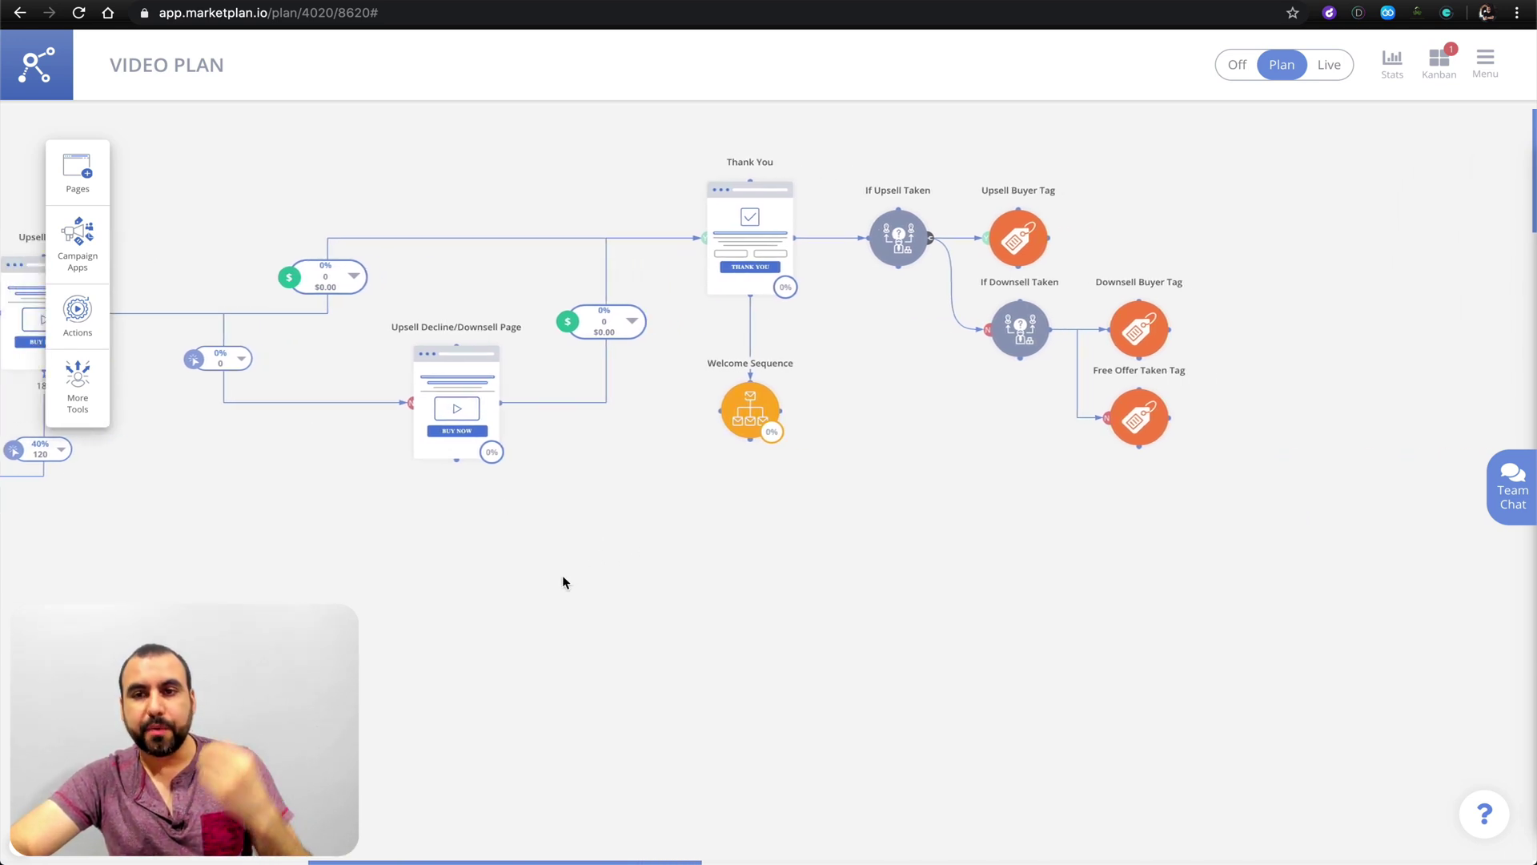
{"action": "left_click", "coordinate": [1394, 64]}
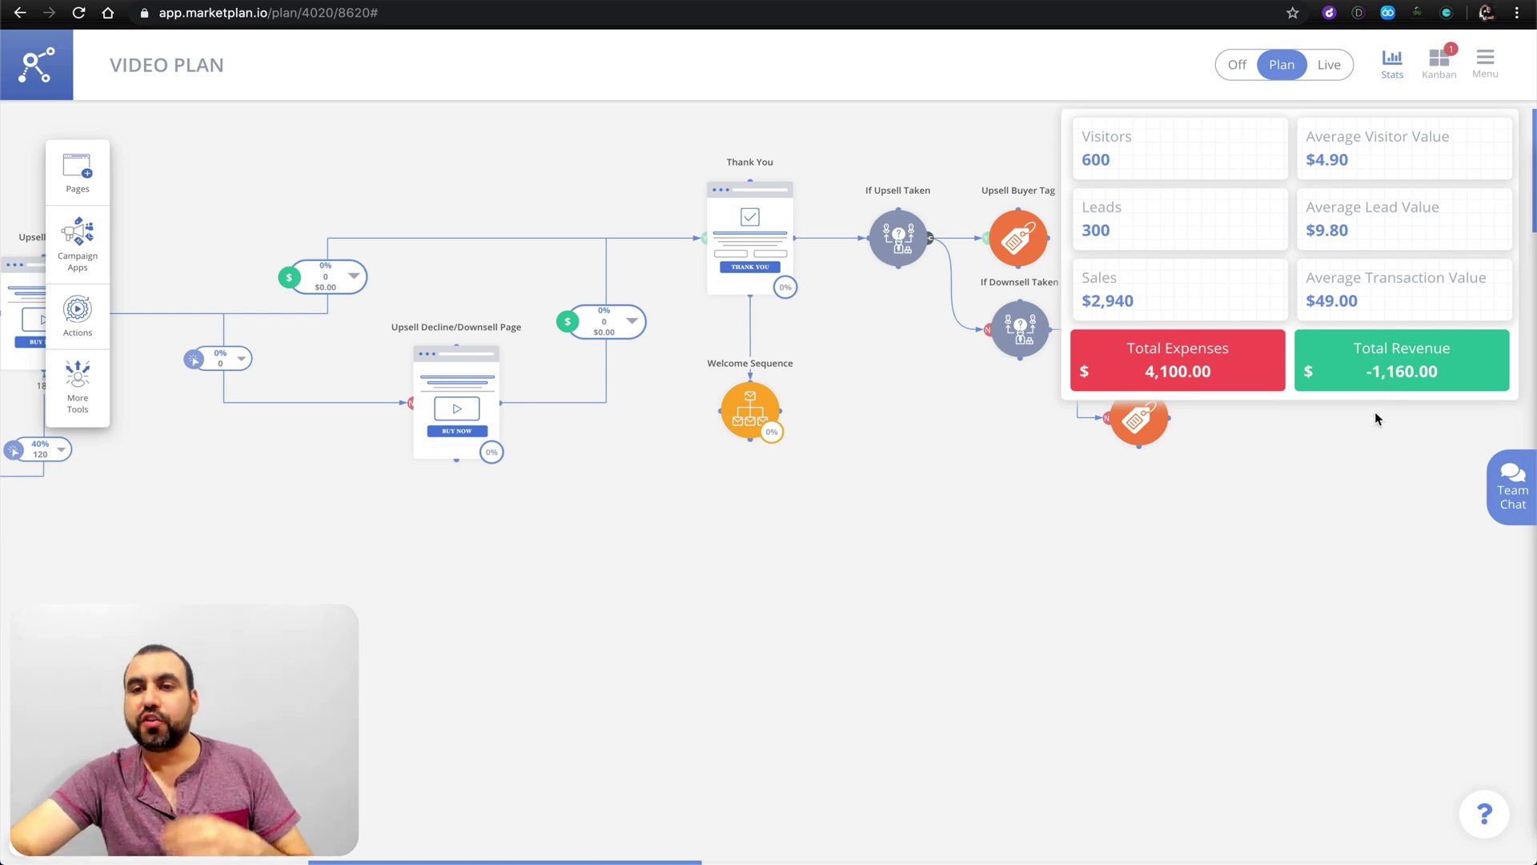
{"action": "left_click", "coordinate": [1394, 60]}
Step: Add a Download page to the empty canvas area below the Abandoned Sale Email campaign
{"action": "left_click_drag", "start_coordinate": [590, 591], "coordinate": [1216, 591]}
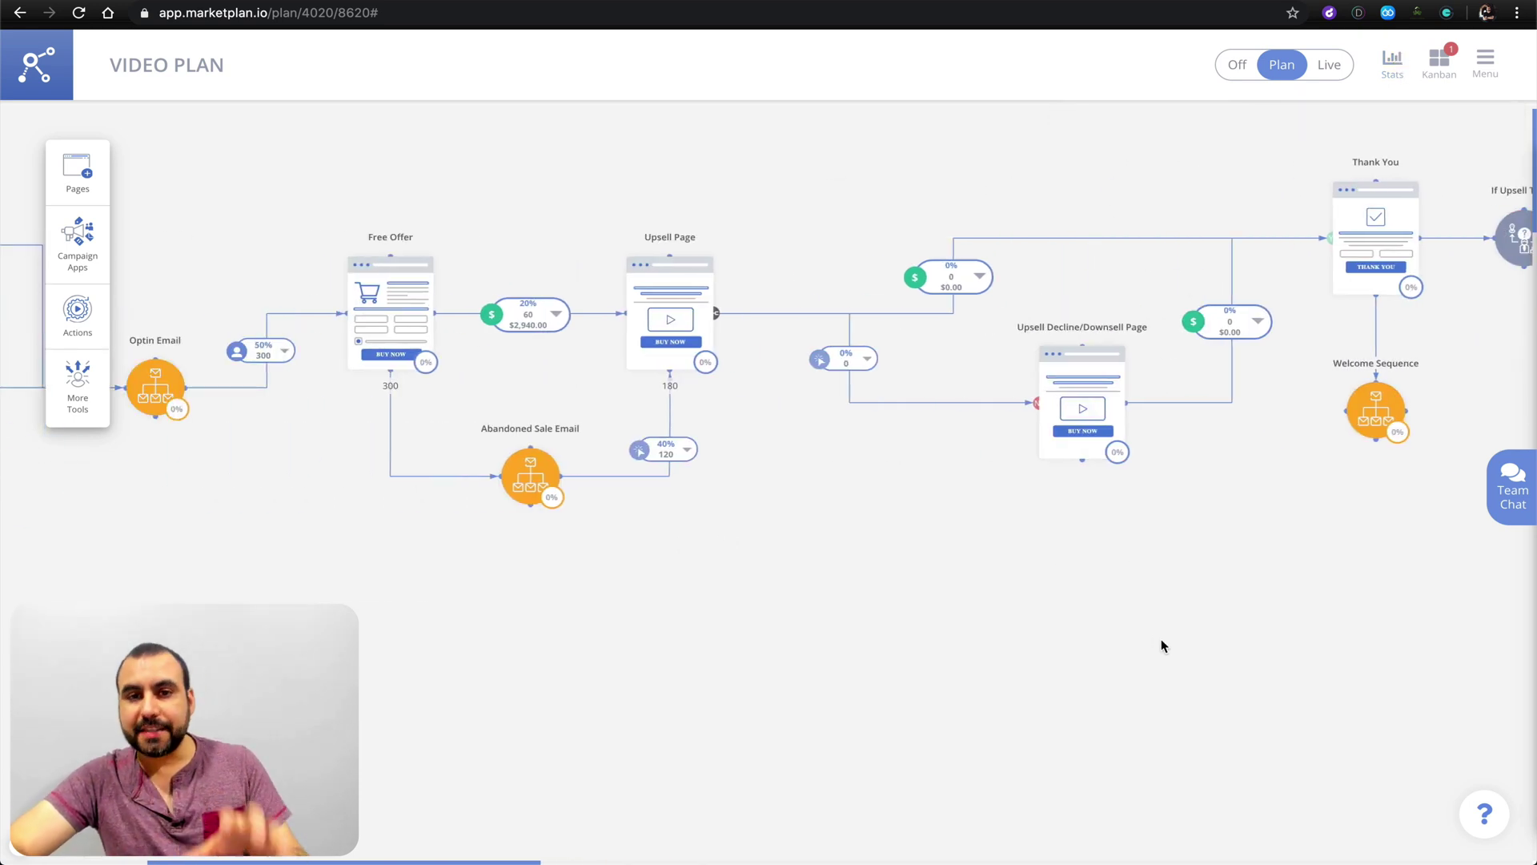
{"action": "scroll", "coordinate": [953, 663], "scroll_direction": "left", "scroll_amount": 4}
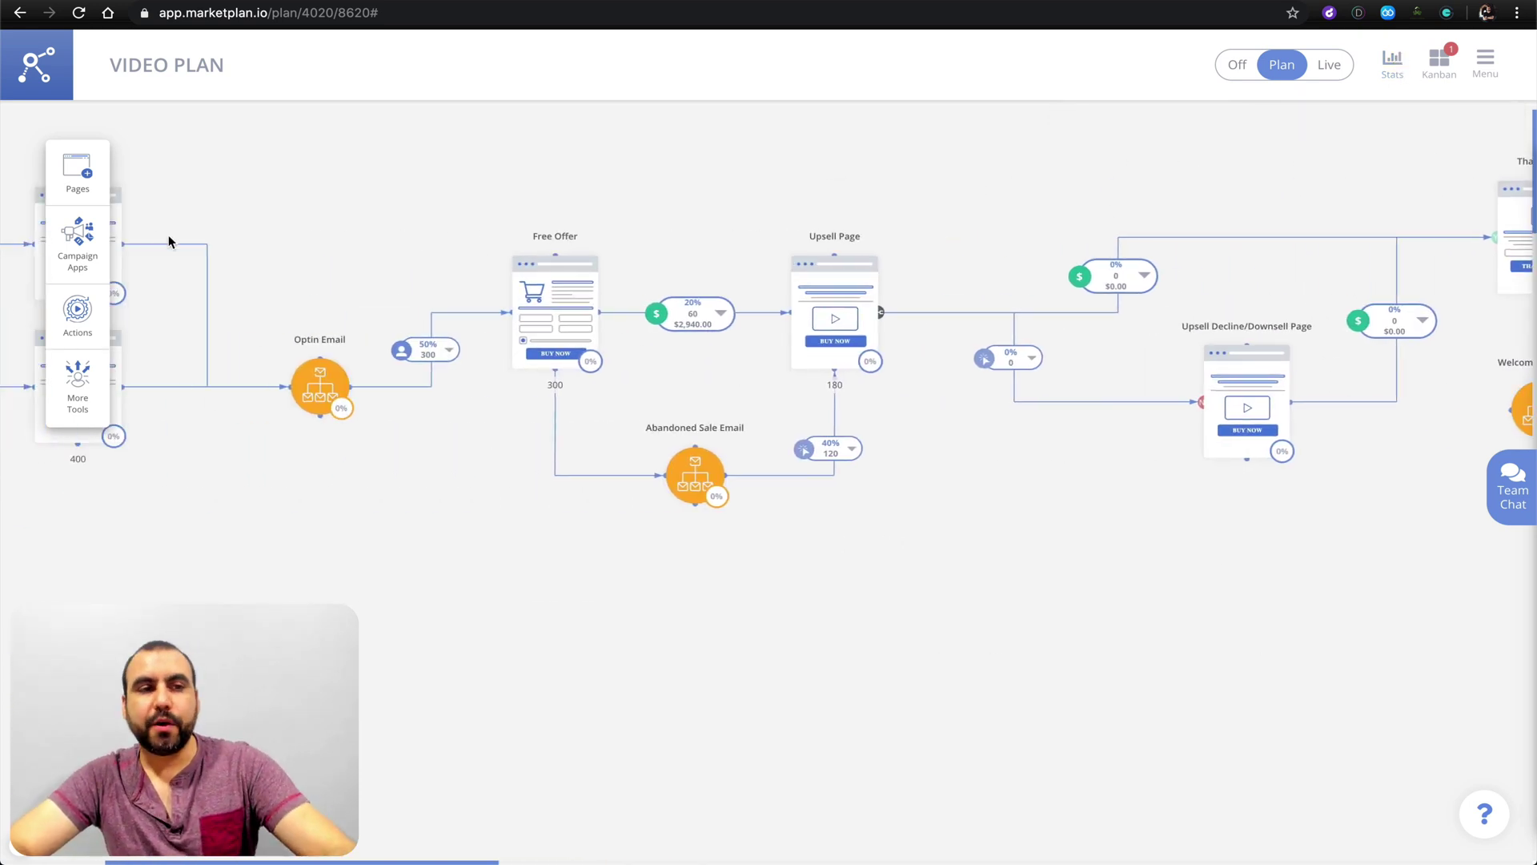
{"action": "left_click", "coordinate": [82, 184]}
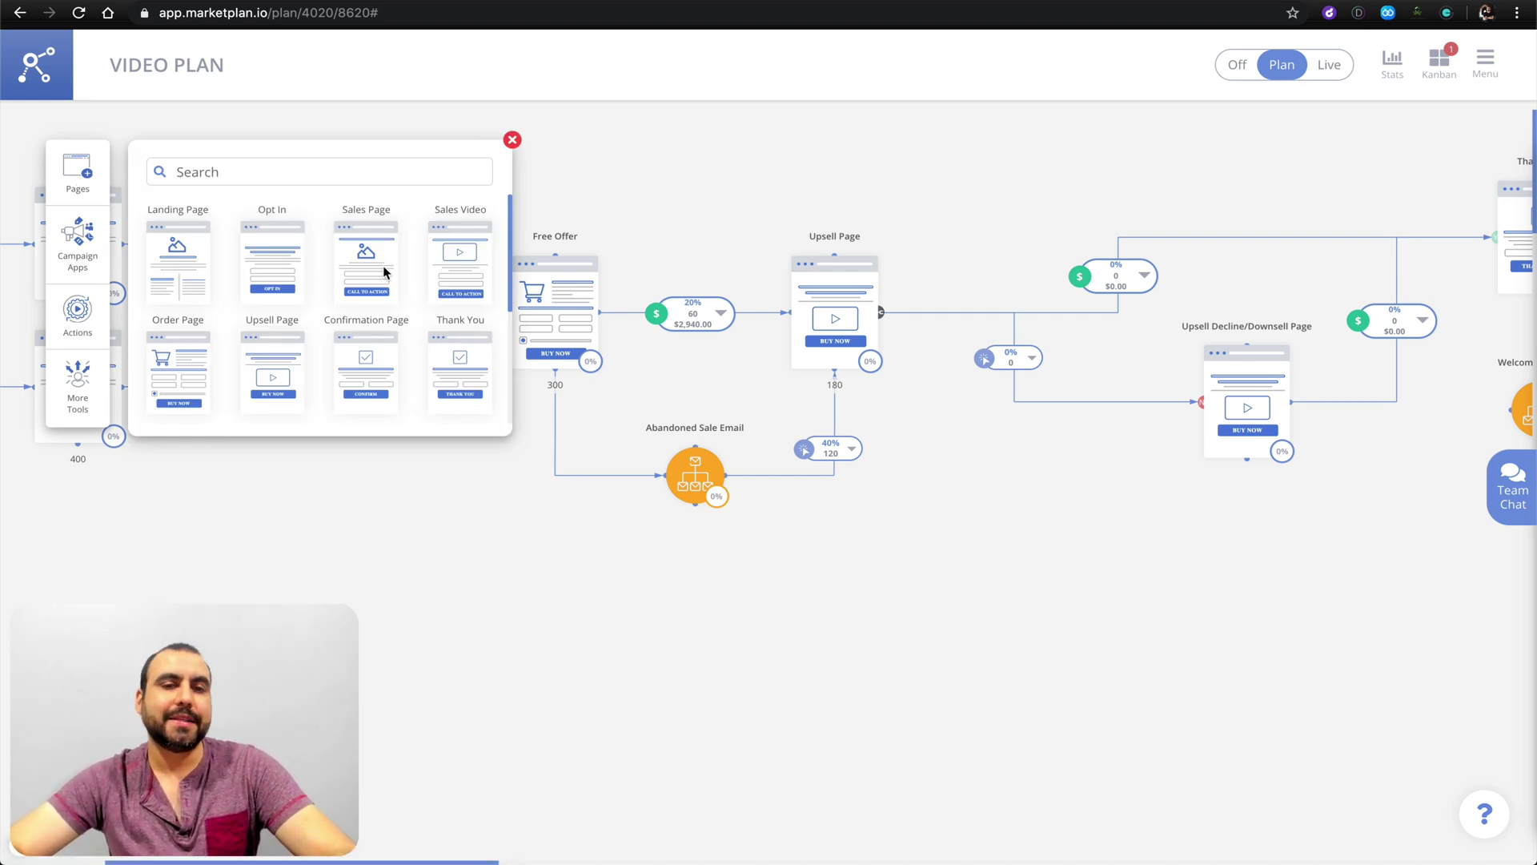
{"action": "scroll", "coordinate": [459, 264], "scroll_direction": "down", "scroll_amount": 3}
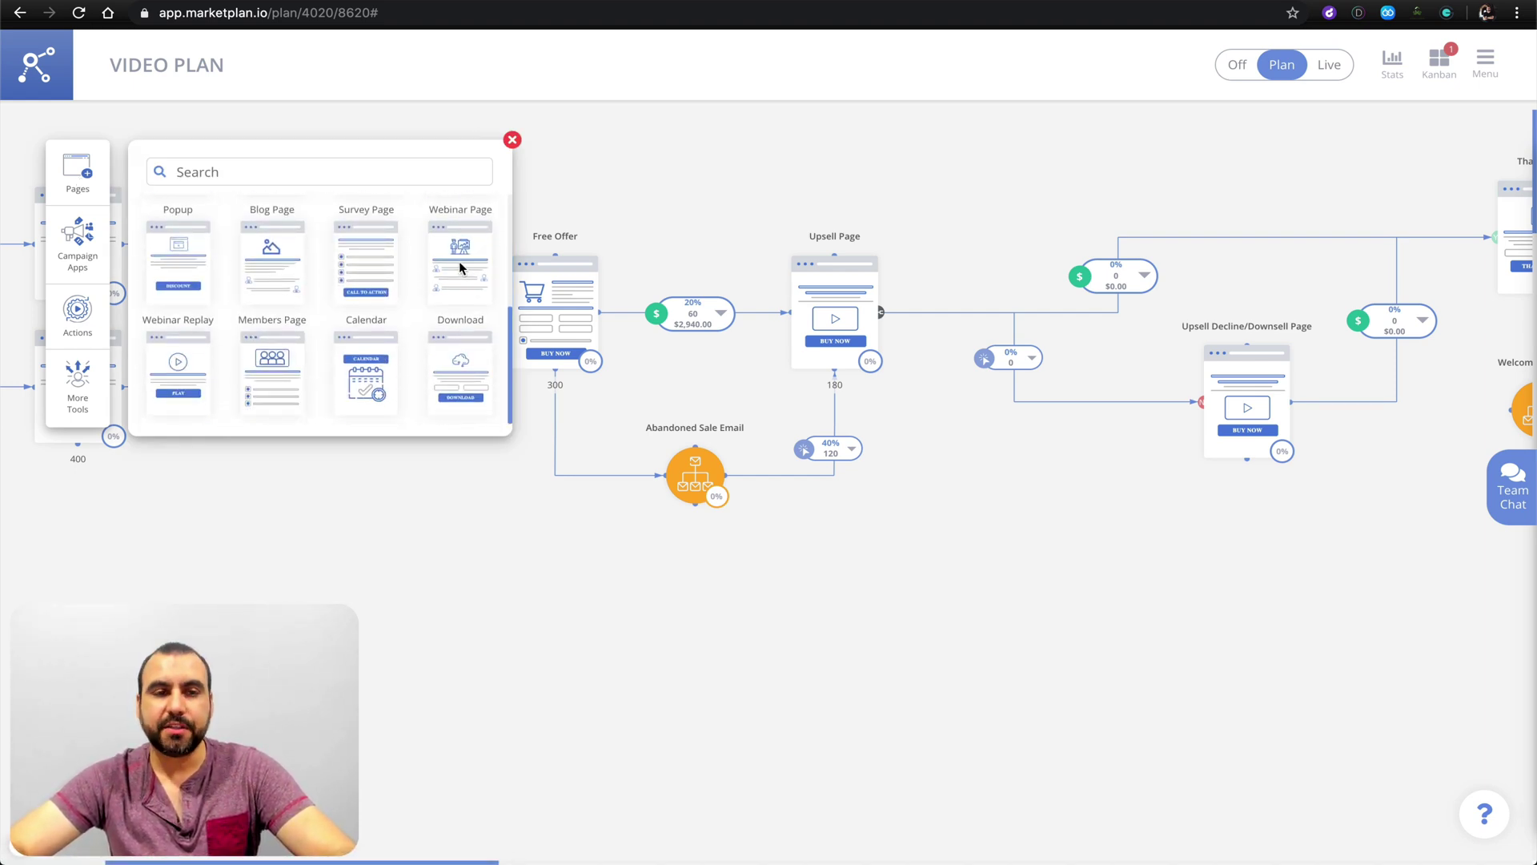
{"action": "scroll", "coordinate": [227, 290], "scroll_direction": "up", "scroll_amount": 5}
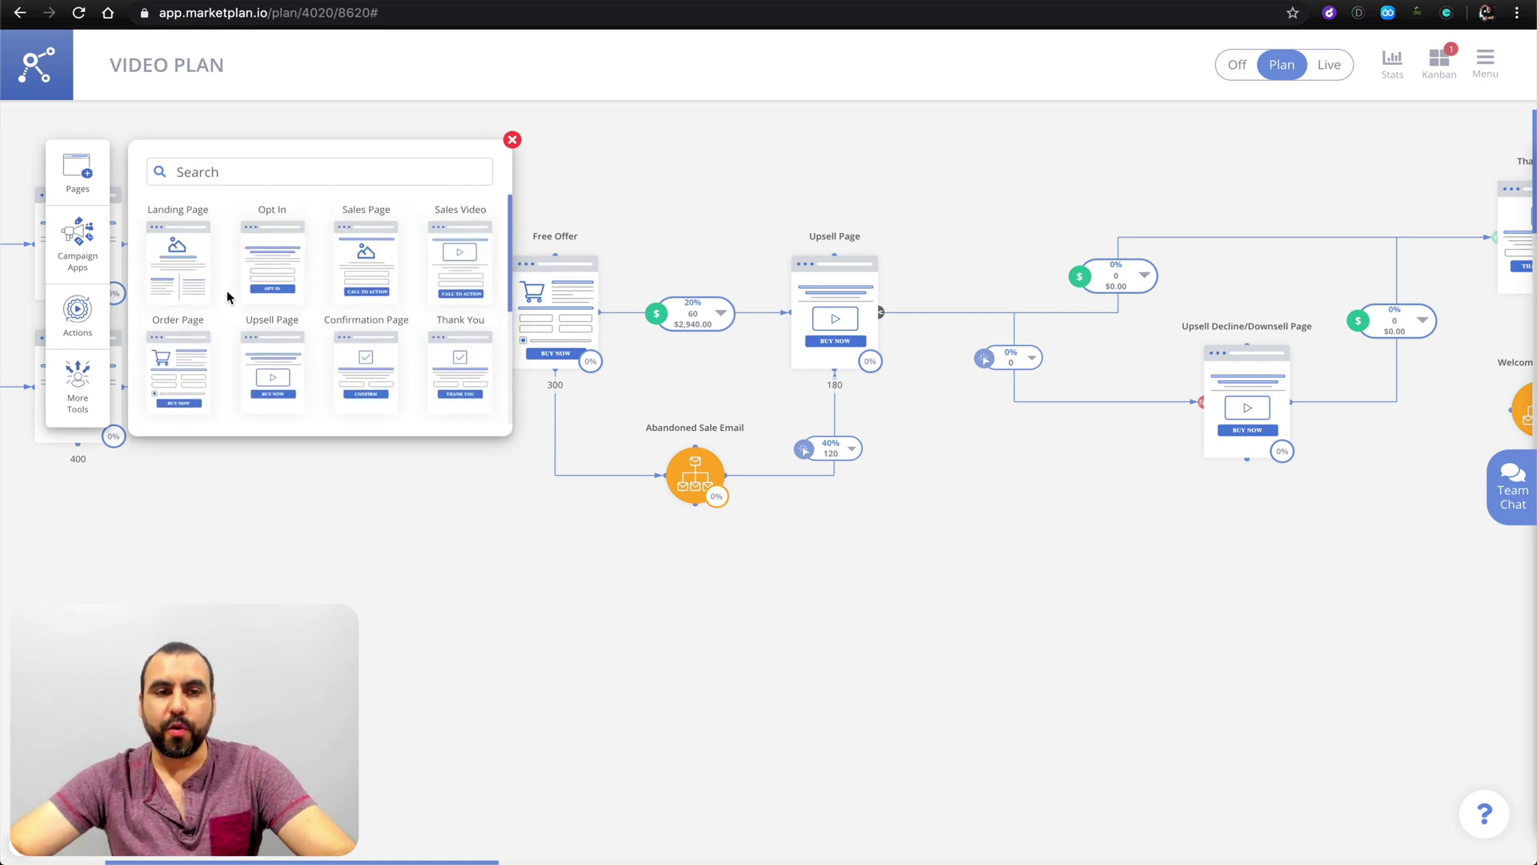
{"action": "scroll", "coordinate": [228, 290], "scroll_direction": "down", "scroll_amount": 3}
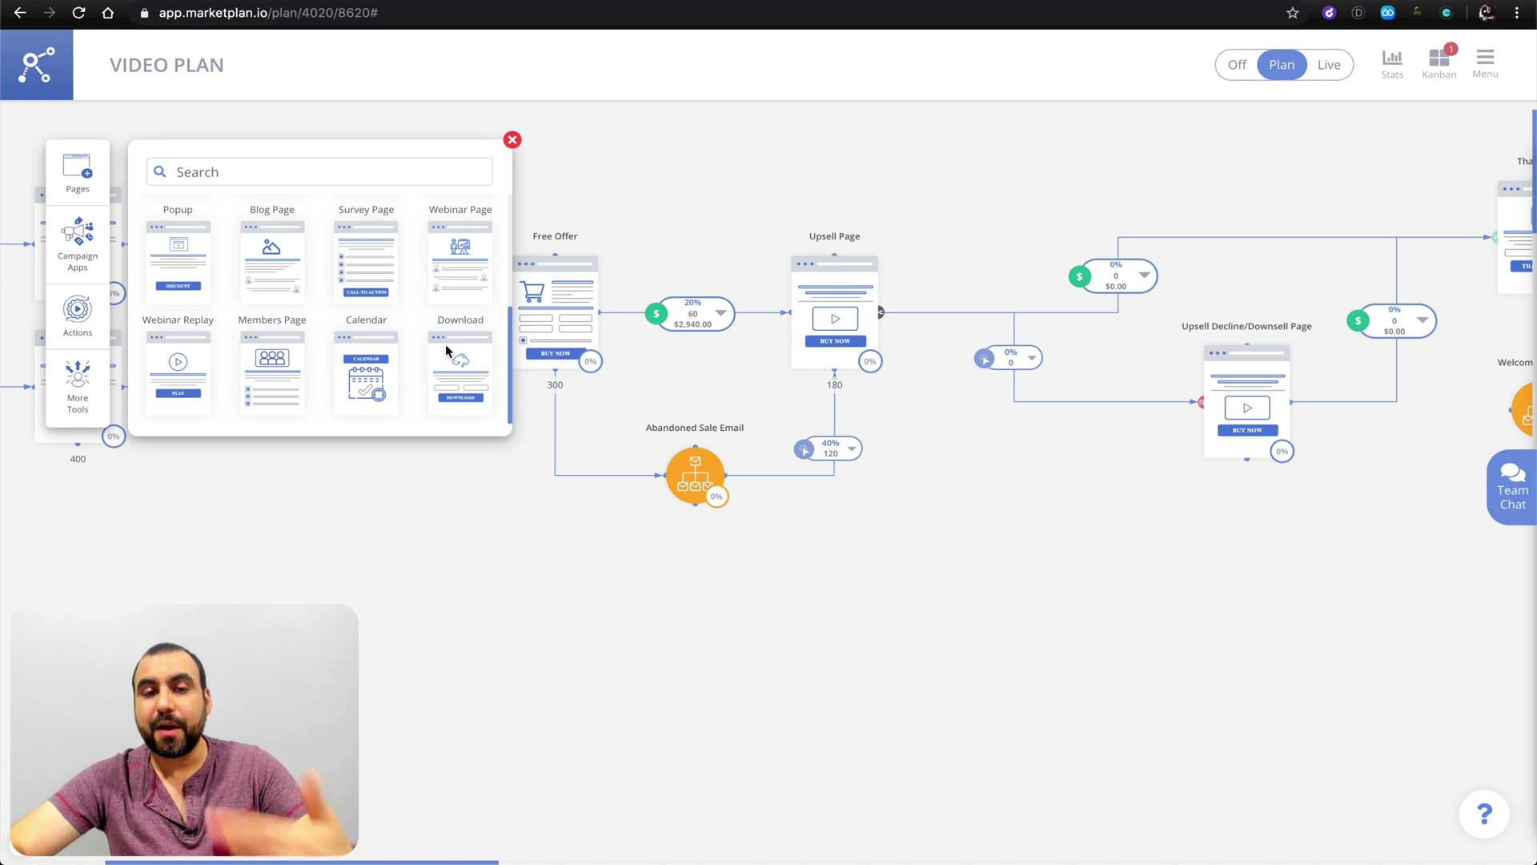
{"action": "left_click_drag", "start_coordinate": [446, 349], "coordinate": [613, 597]}
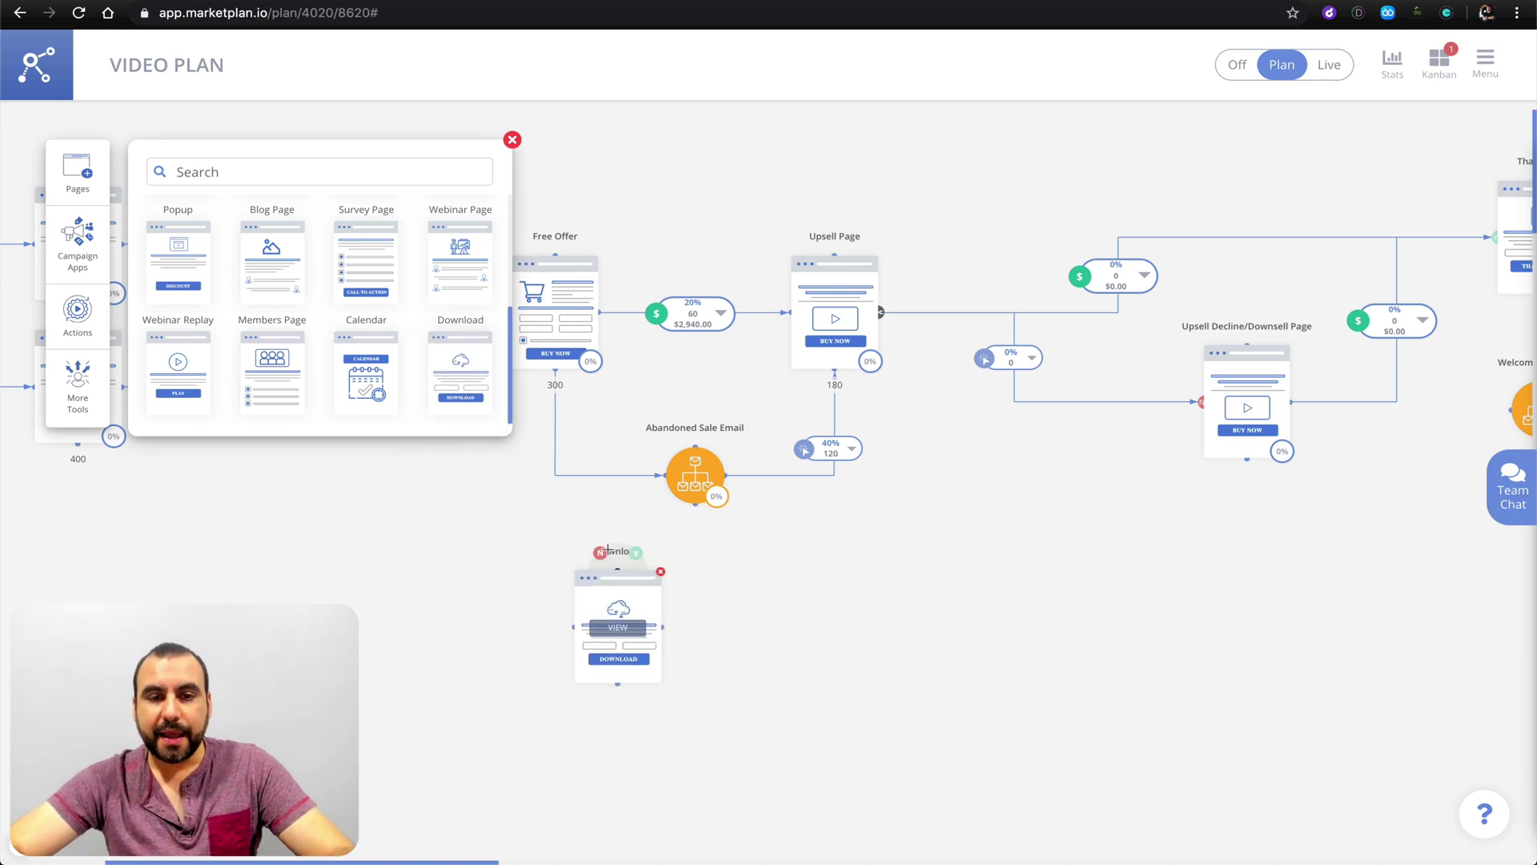
Step: Rename the new Download page to MAIN PAGE and close its details
{"action": "left_click", "coordinate": [619, 625]}
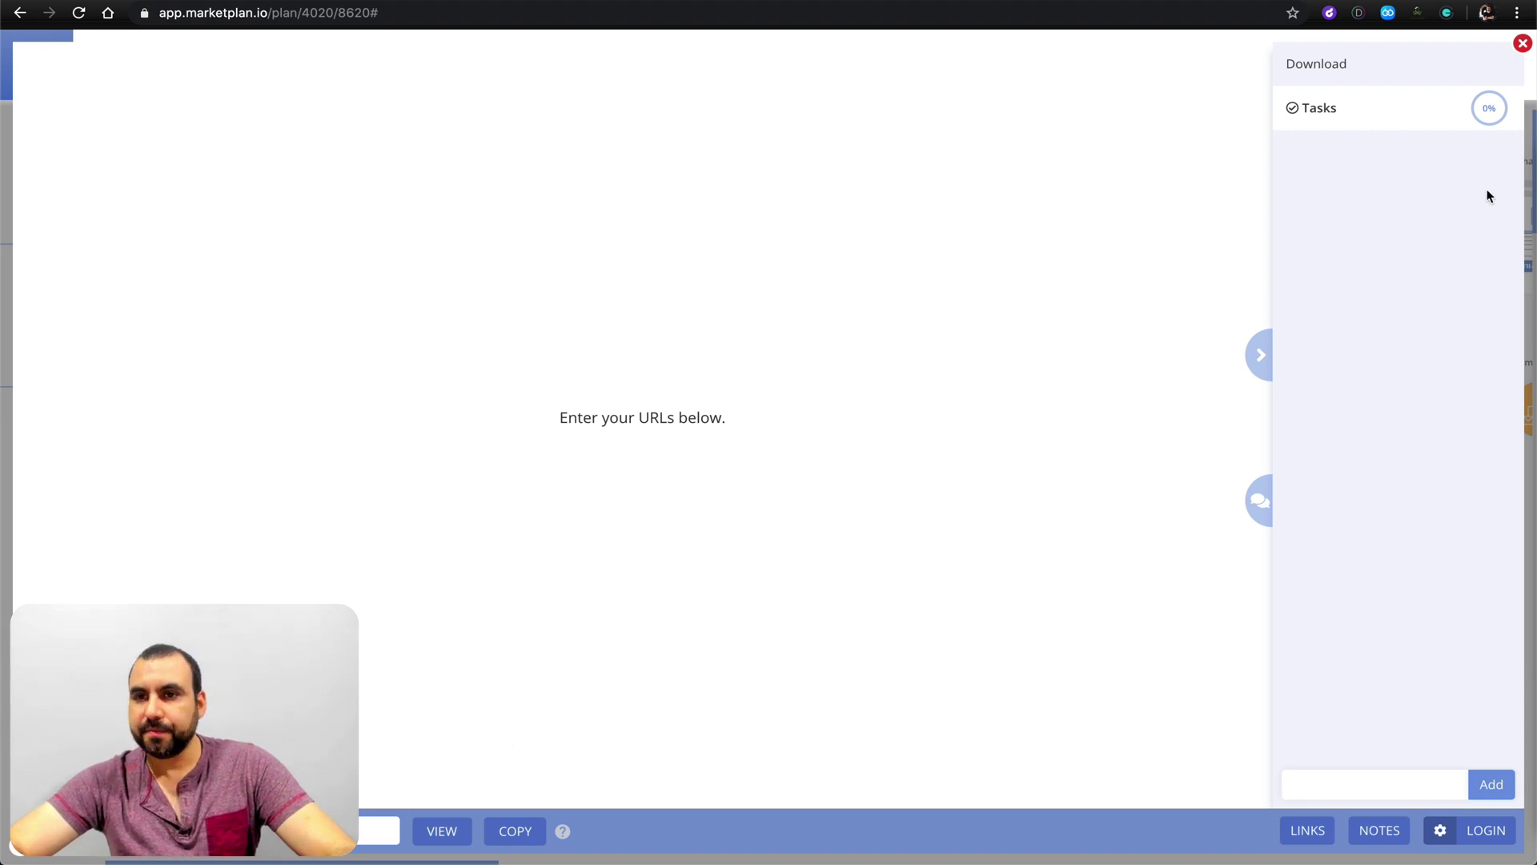
{"action": "left_click", "coordinate": [1315, 58]}
{"action": "double_click", "coordinate": [1319, 59]}
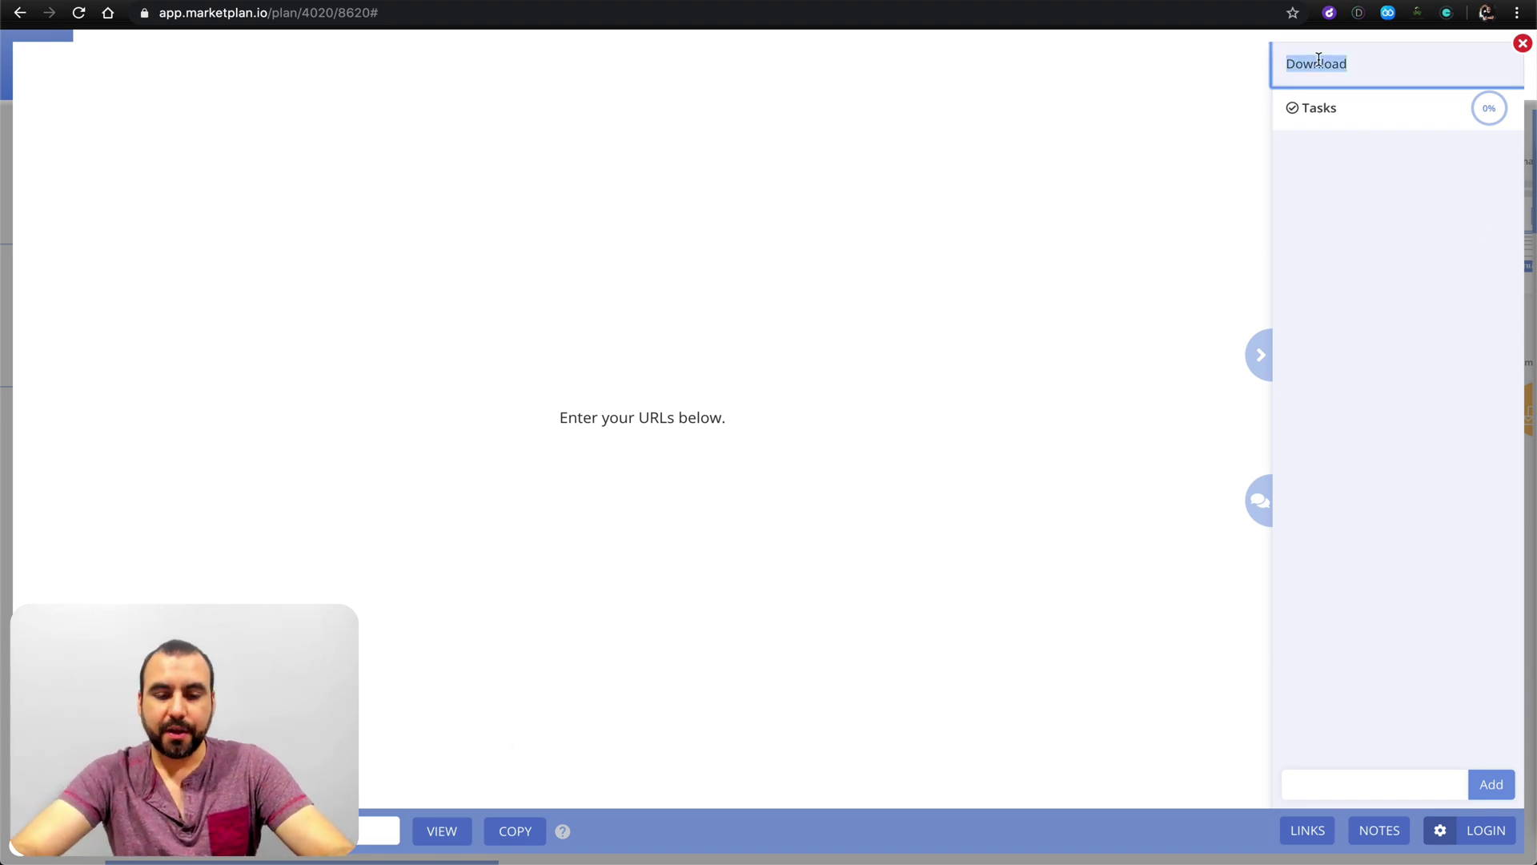
{"action": "type", "text": "MAIN PAGE"}
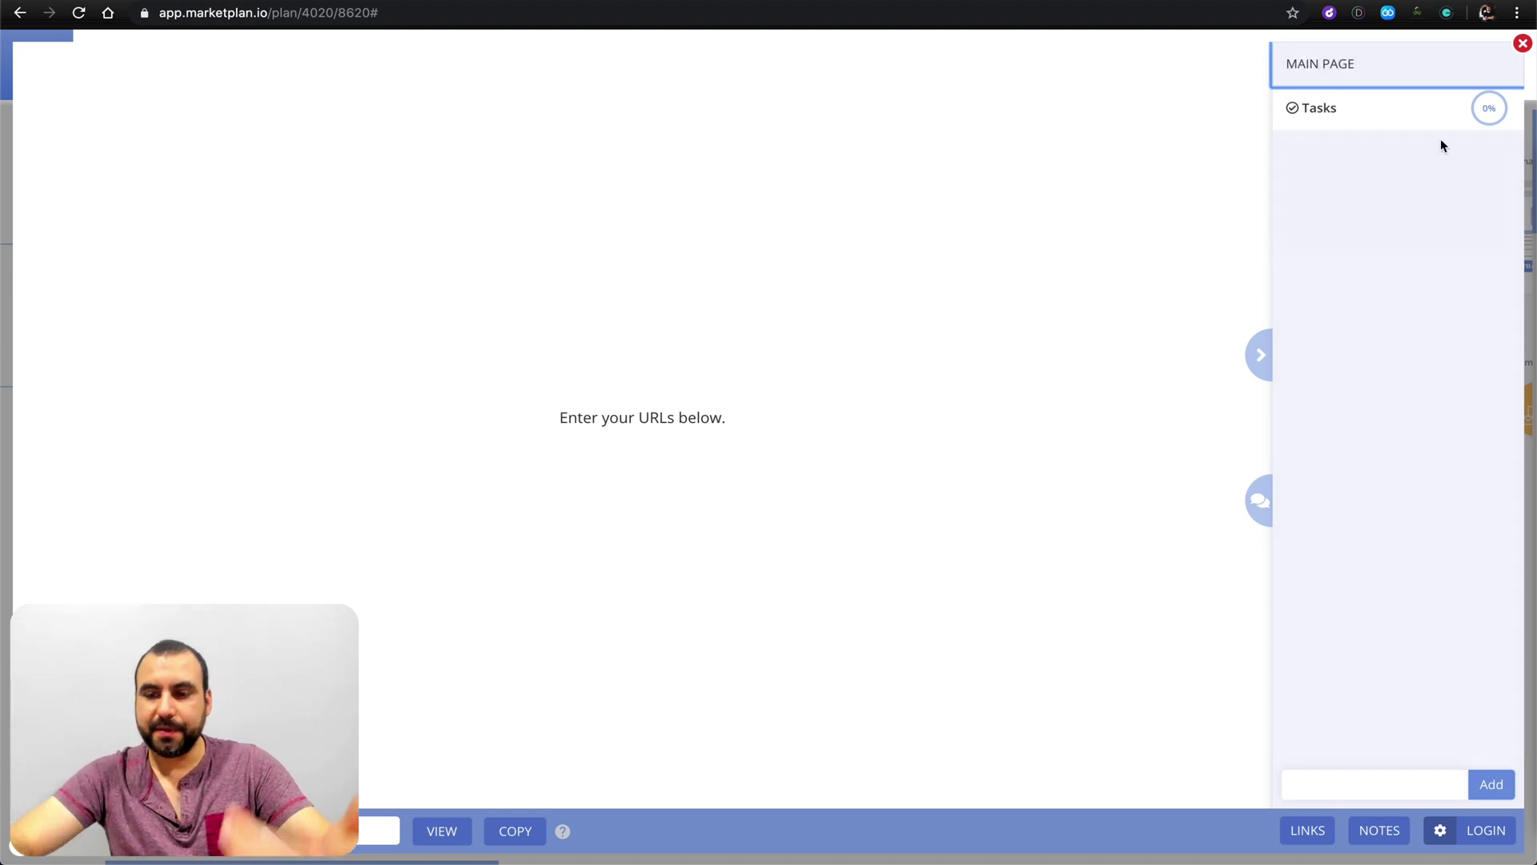
{"action": "left_click", "coordinate": [1523, 43]}
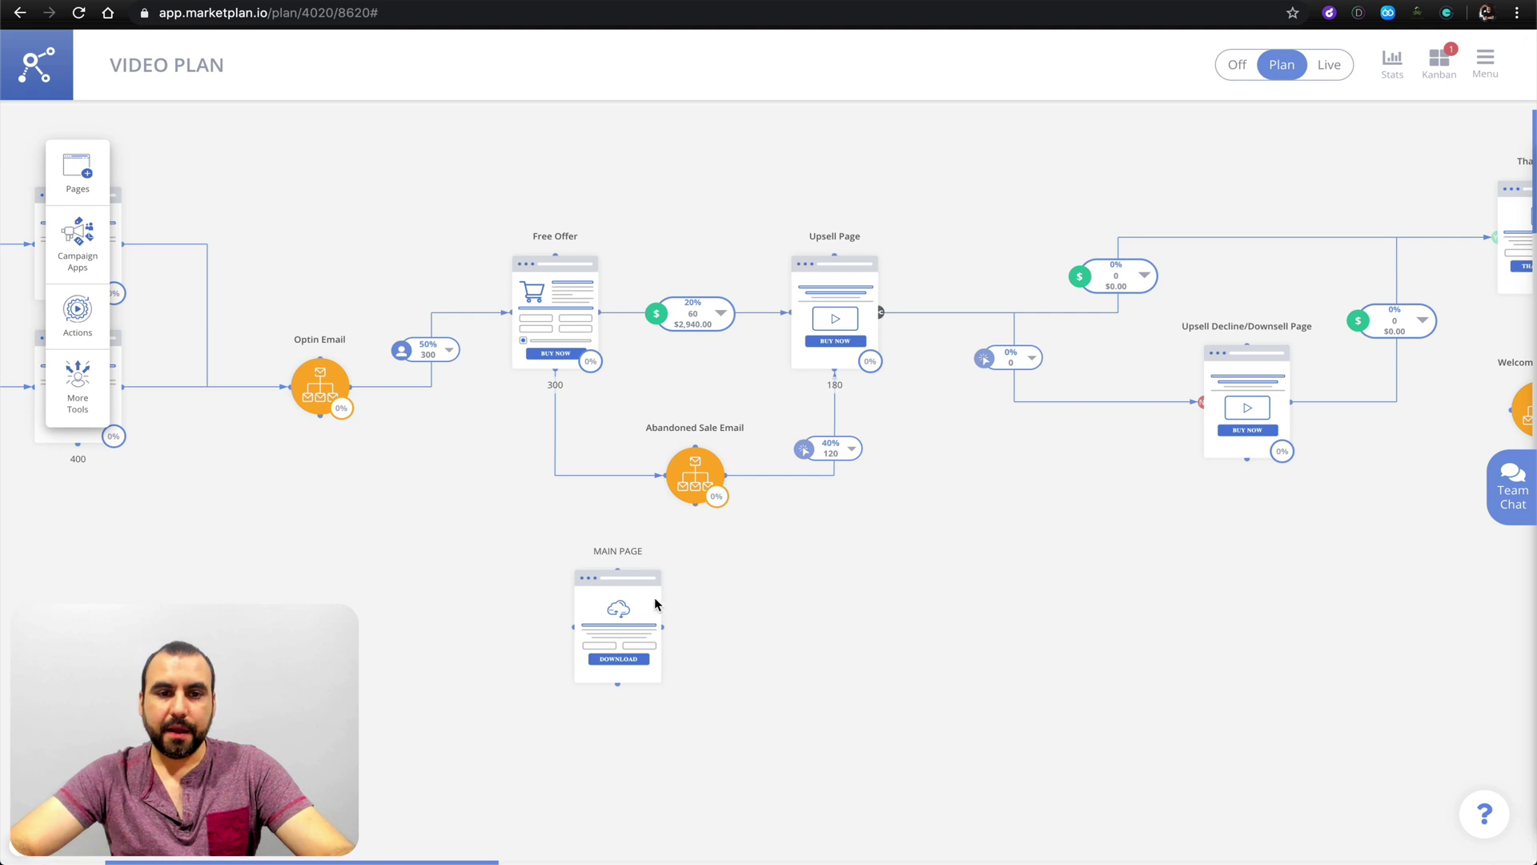
{"action": "mouse_move", "coordinate": [627, 606]}
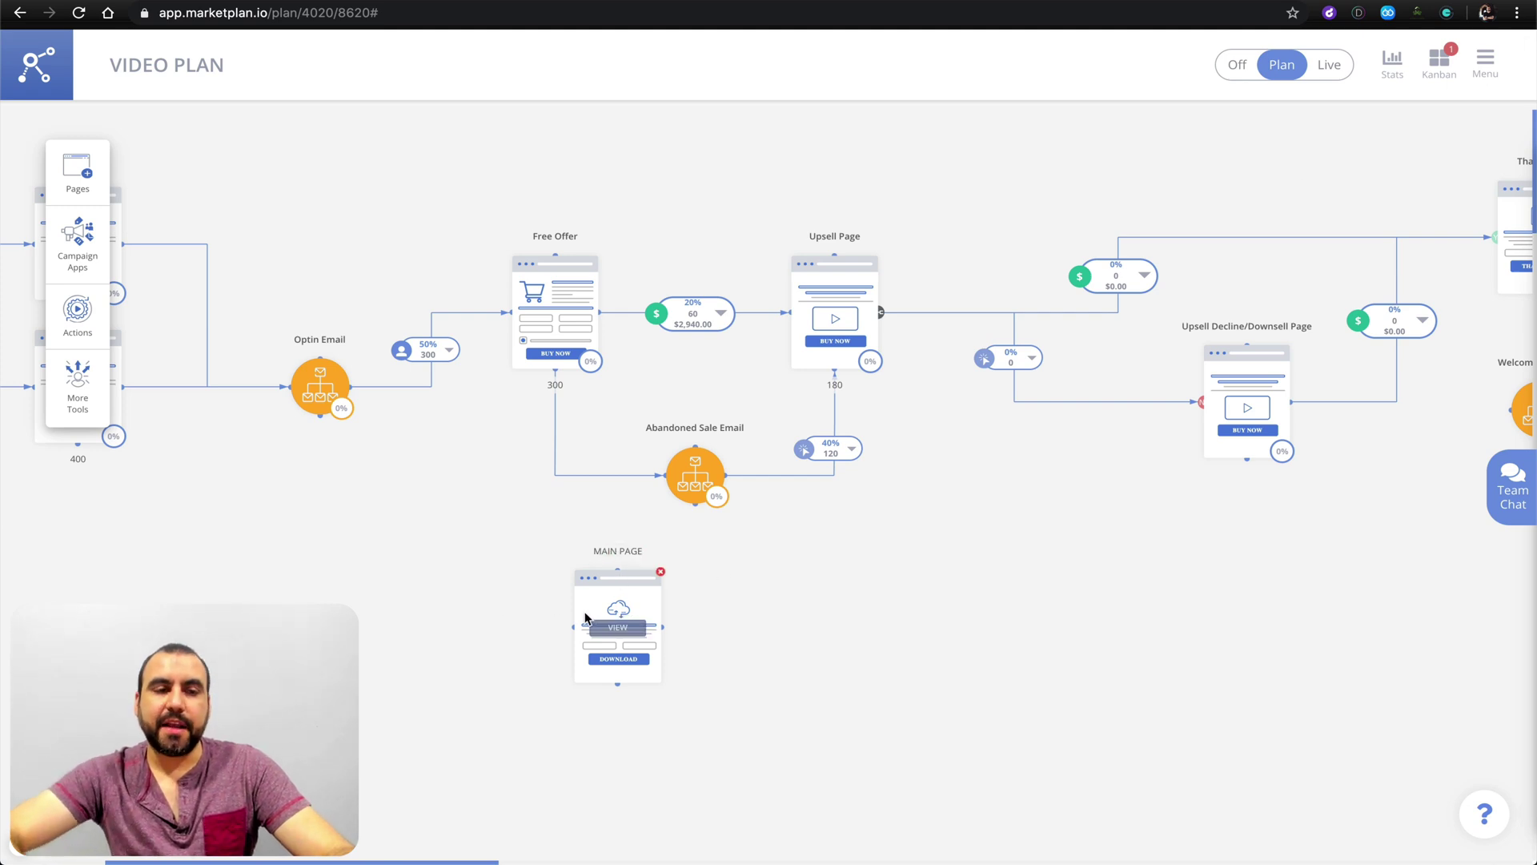
Step: Look through the available campaign apps, actions and additional tools without adding any to the canvas
{"action": "left_click", "coordinate": [77, 253]}
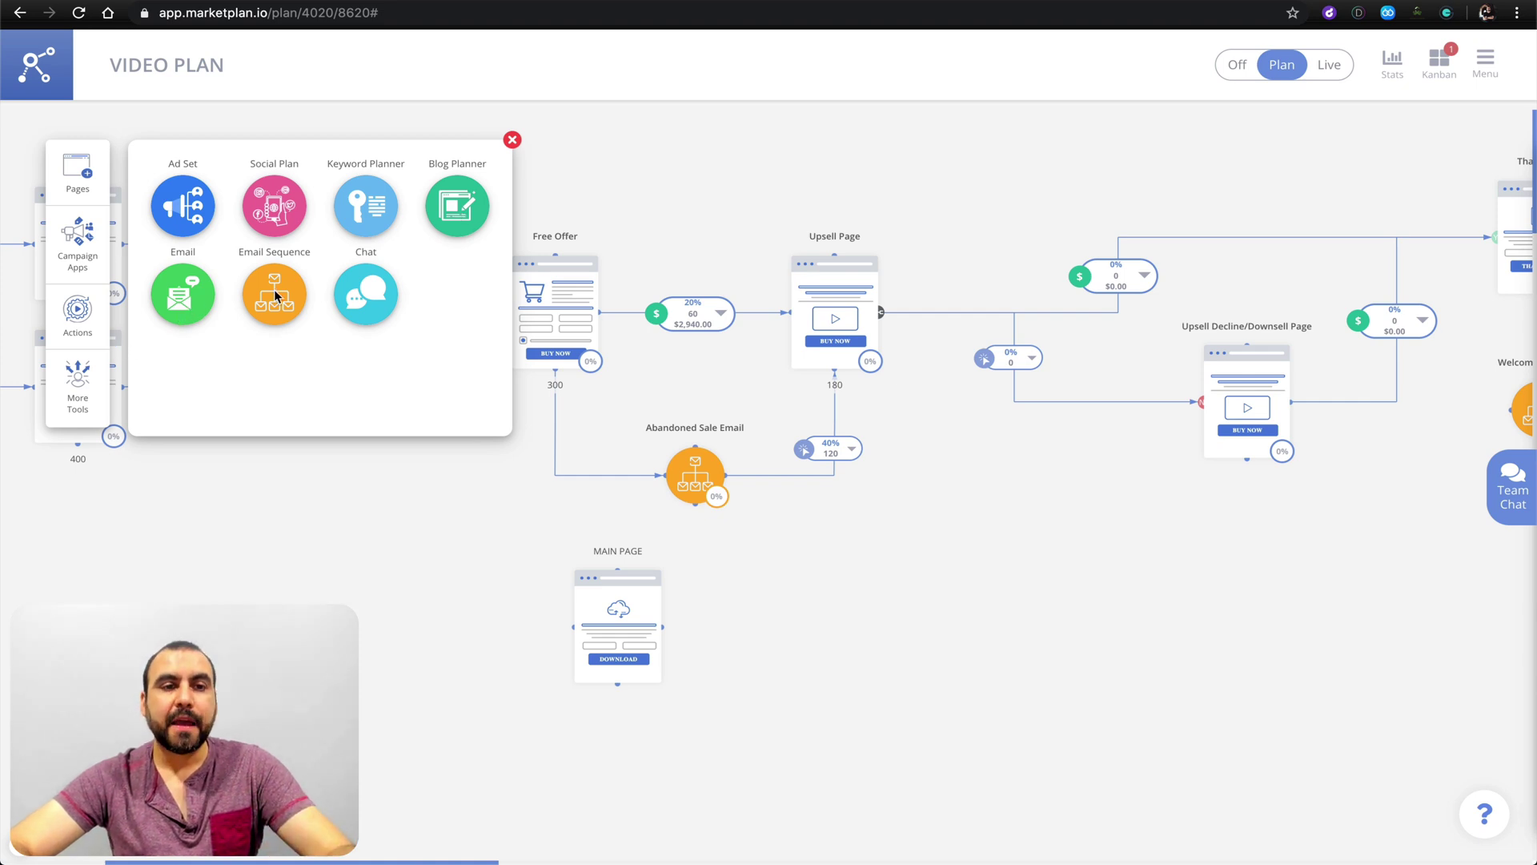
{"action": "left_click", "coordinate": [76, 317]}
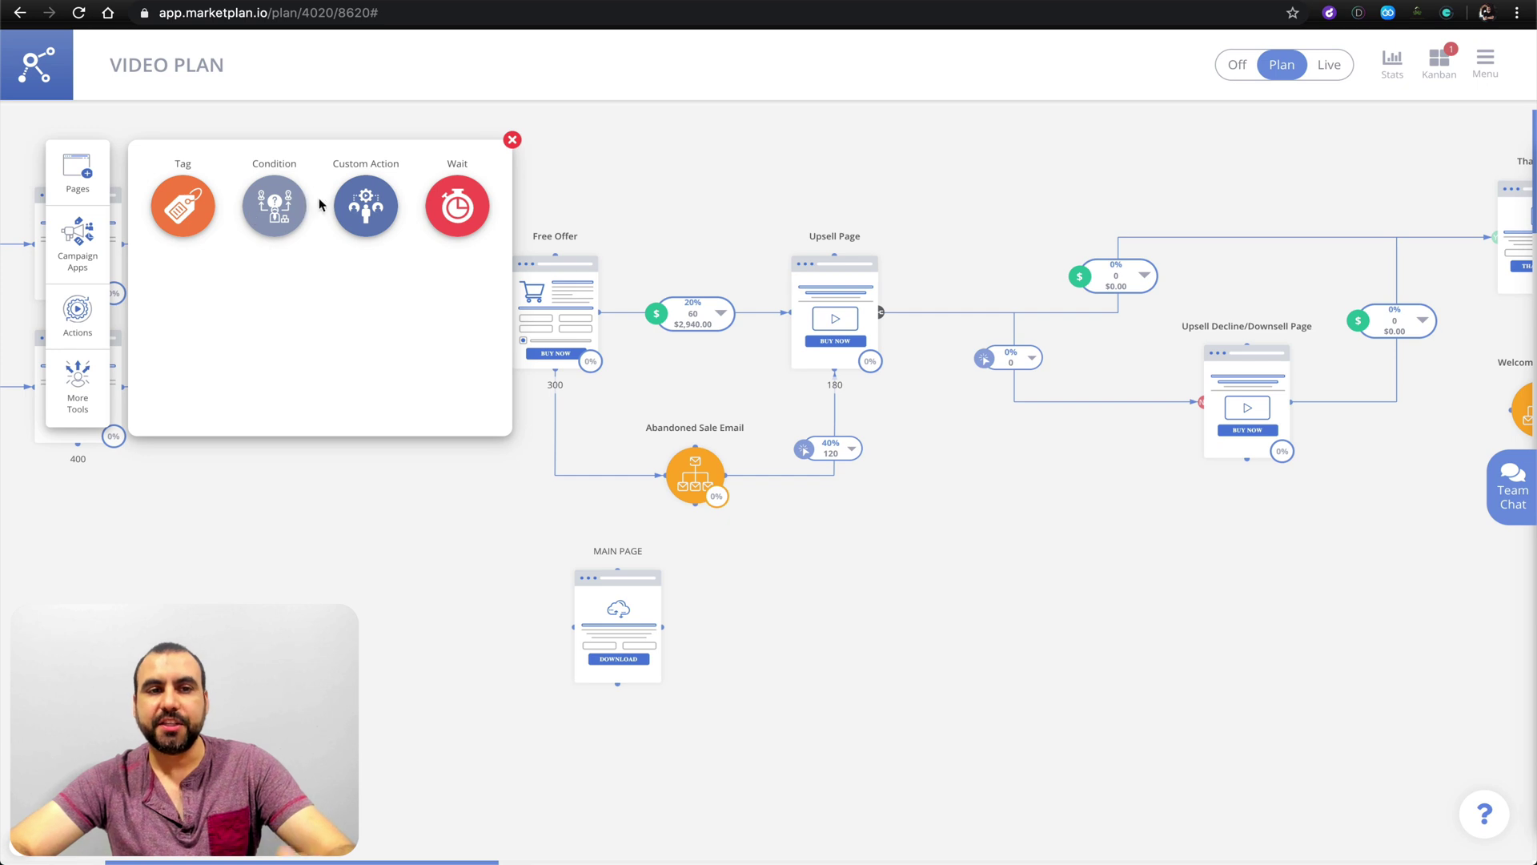
{"action": "left_click", "coordinate": [77, 396]}
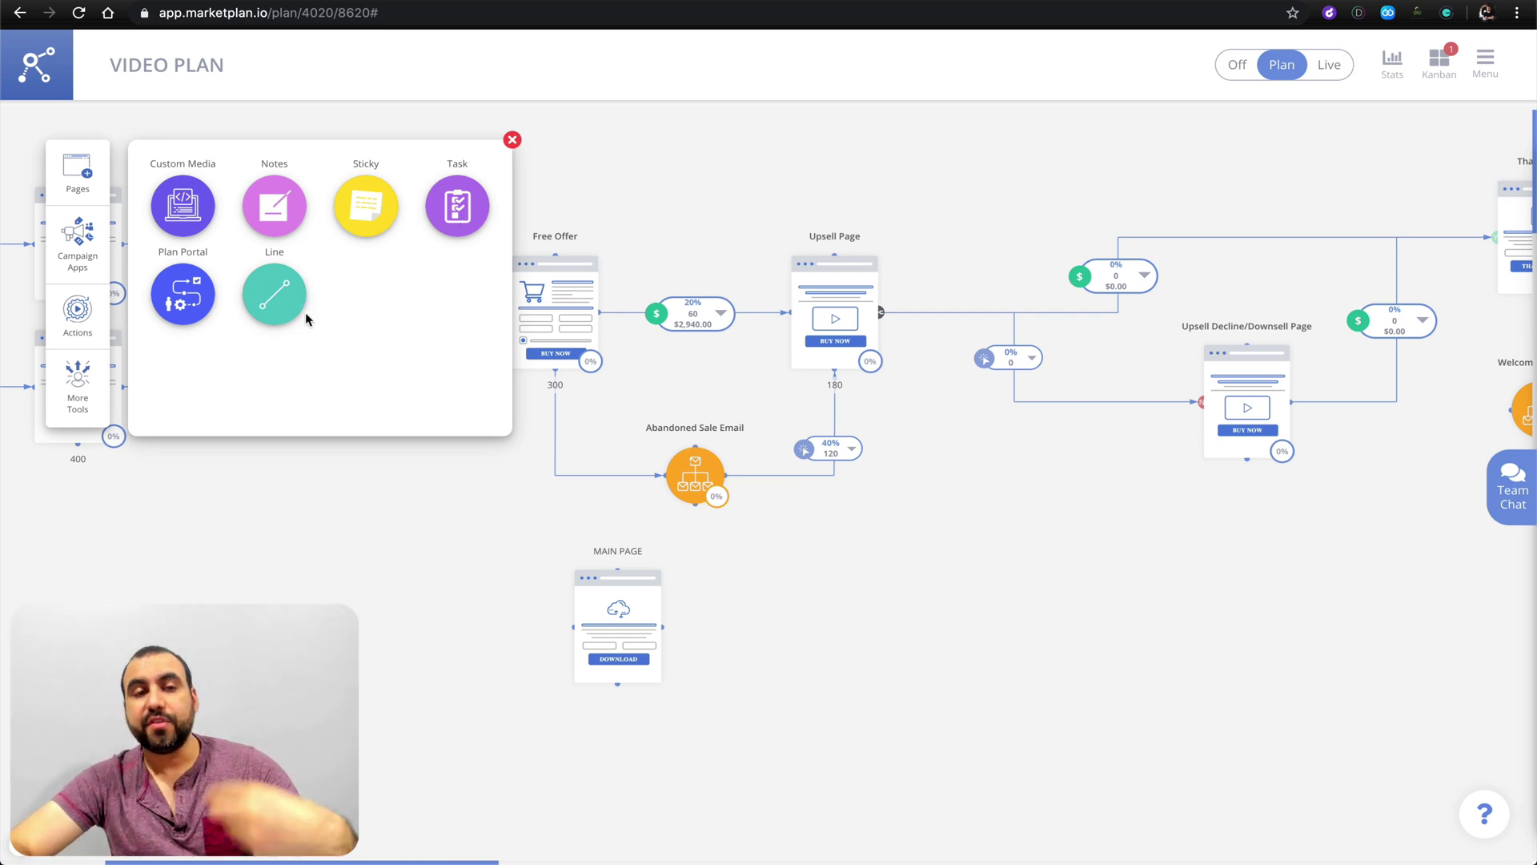
{"action": "left_click", "coordinate": [465, 591]}
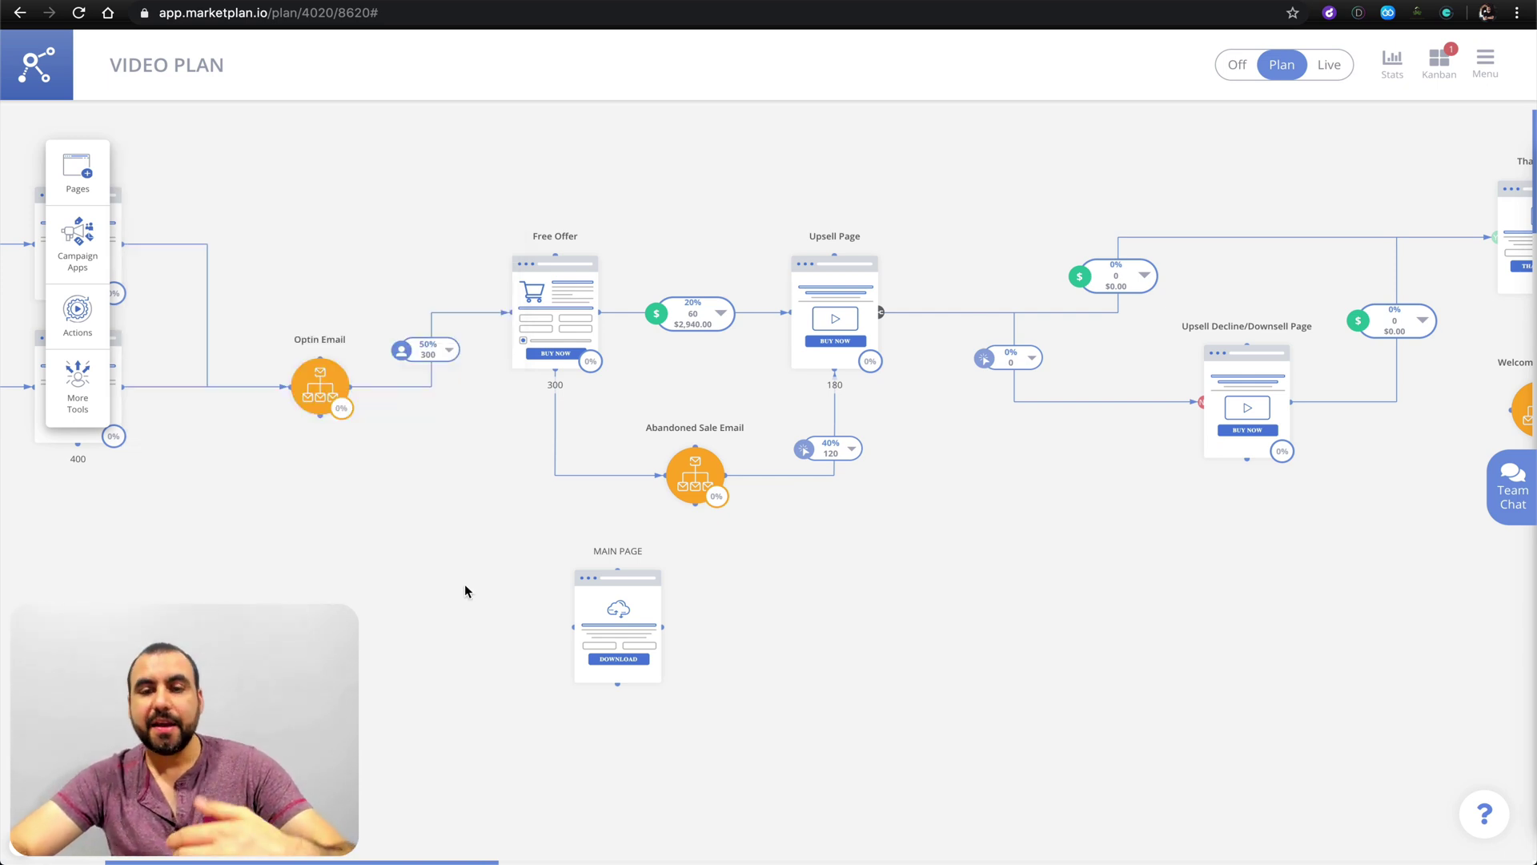
Step: Open the plan's Kanban board and look through the task cards in the One Day column
{"action": "left_click_drag", "start_coordinate": [847, 635], "coordinate": [1194, 641]}
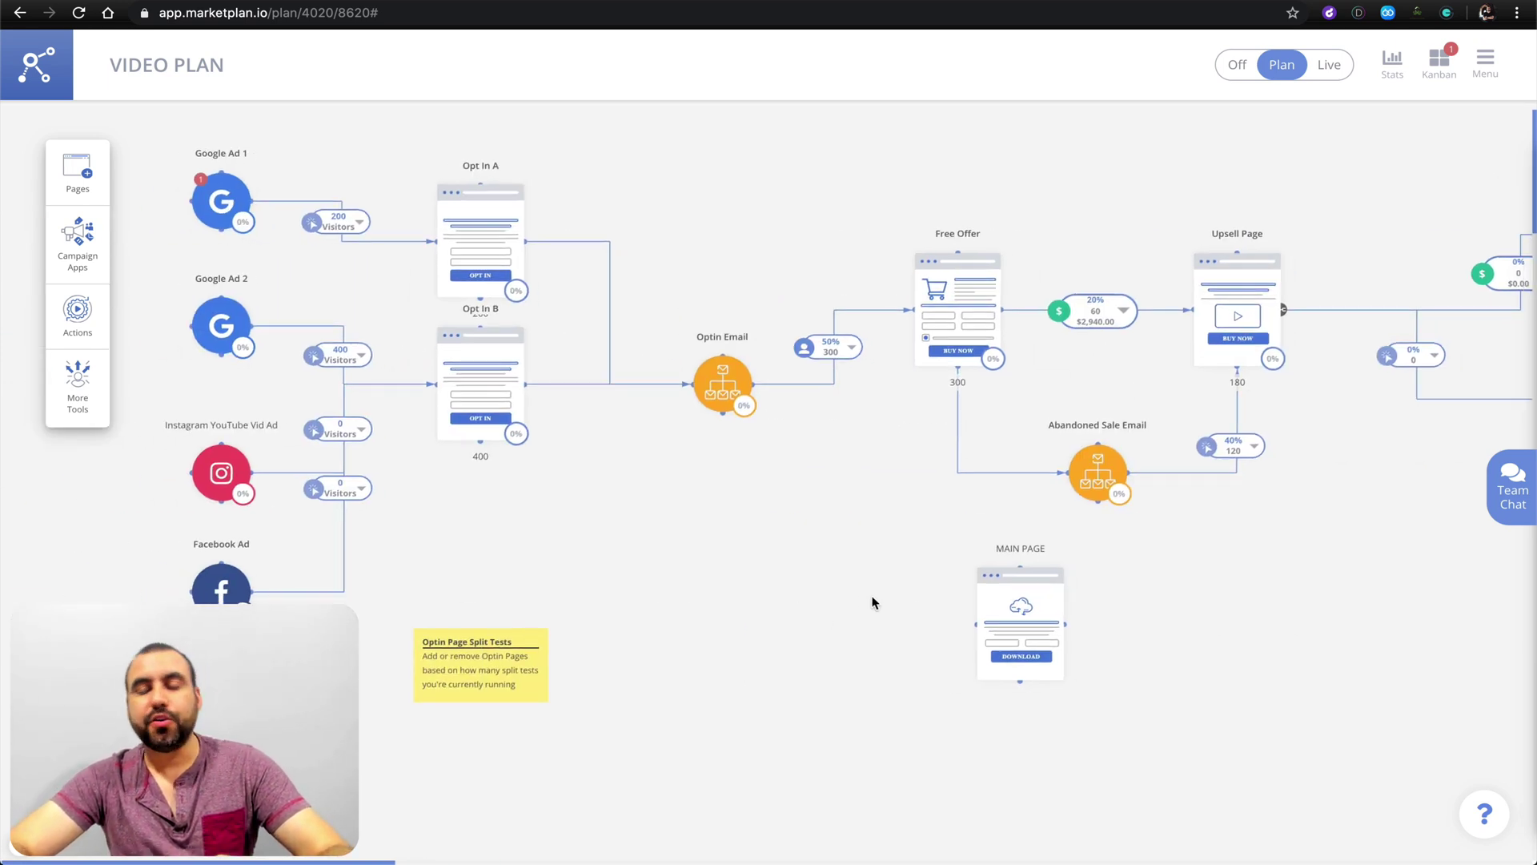
{"action": "mouse_move", "coordinate": [225, 216]}
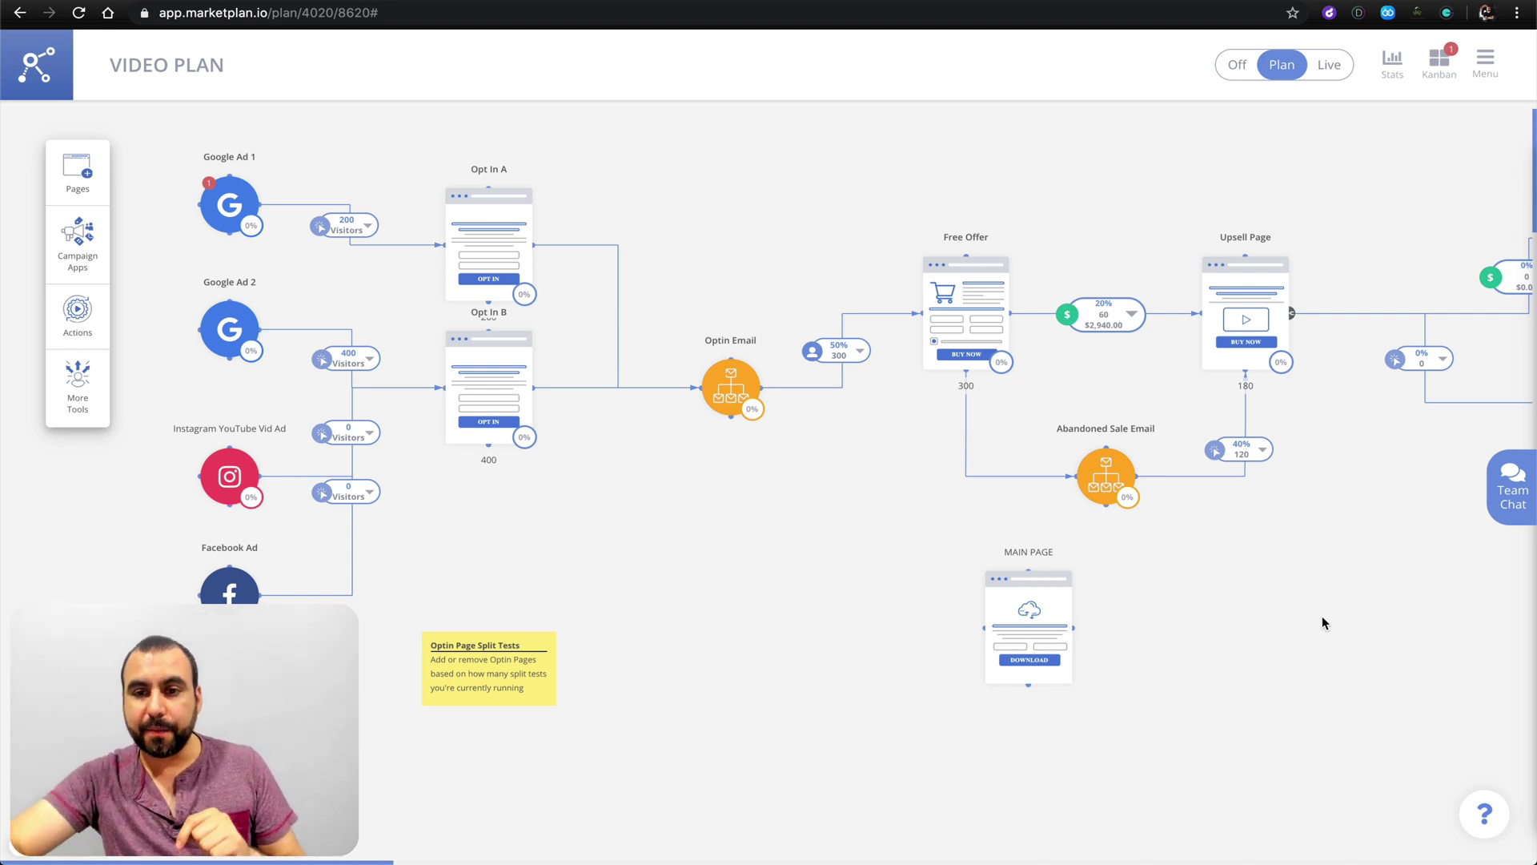
{"action": "left_click_drag", "start_coordinate": [1323, 623], "coordinate": [1308, 623]}
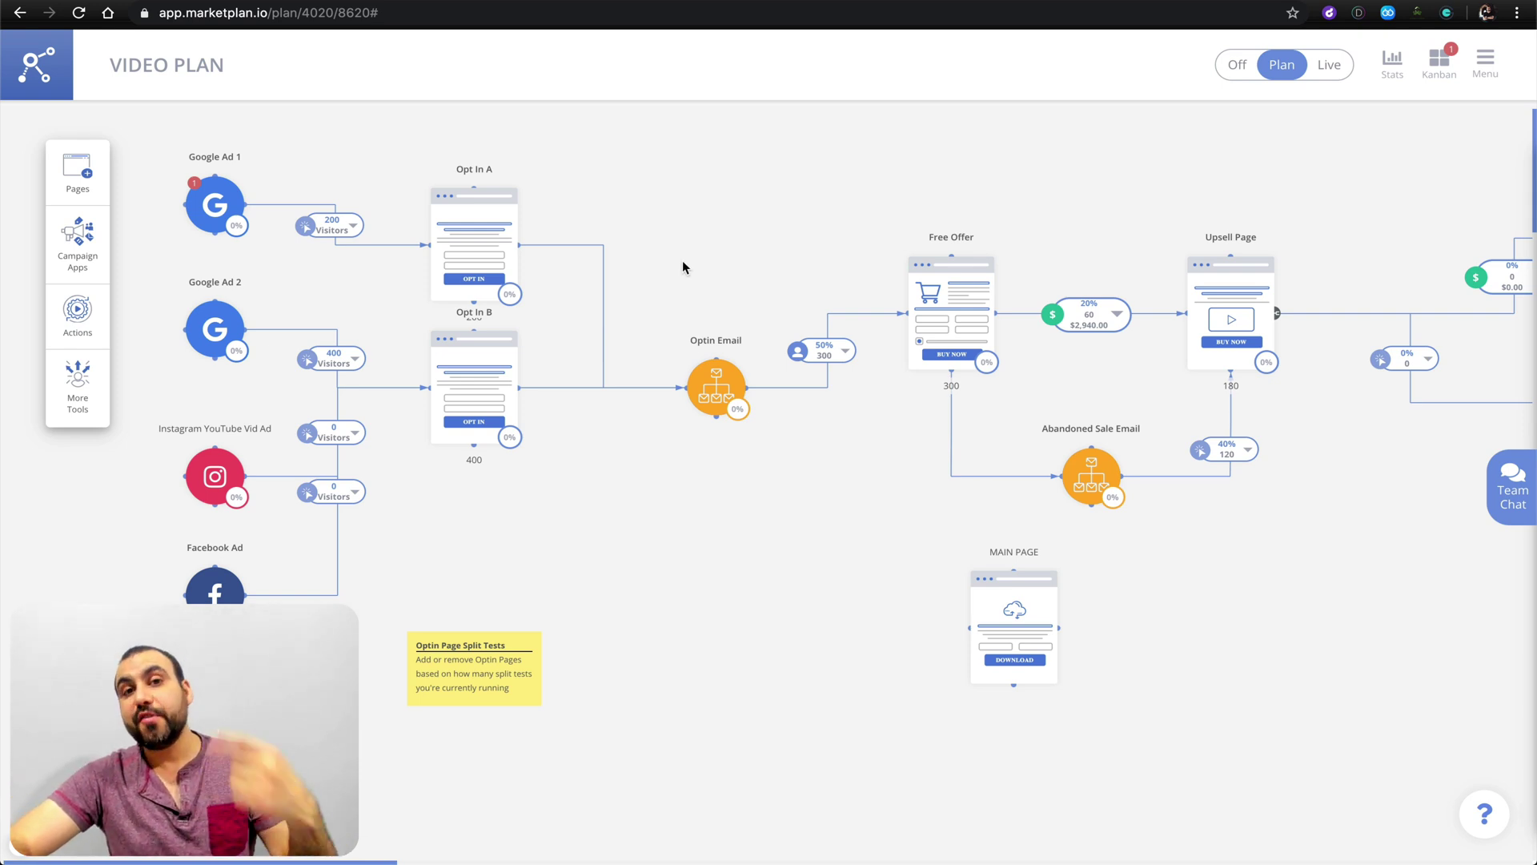
{"action": "left_click", "coordinate": [1438, 64]}
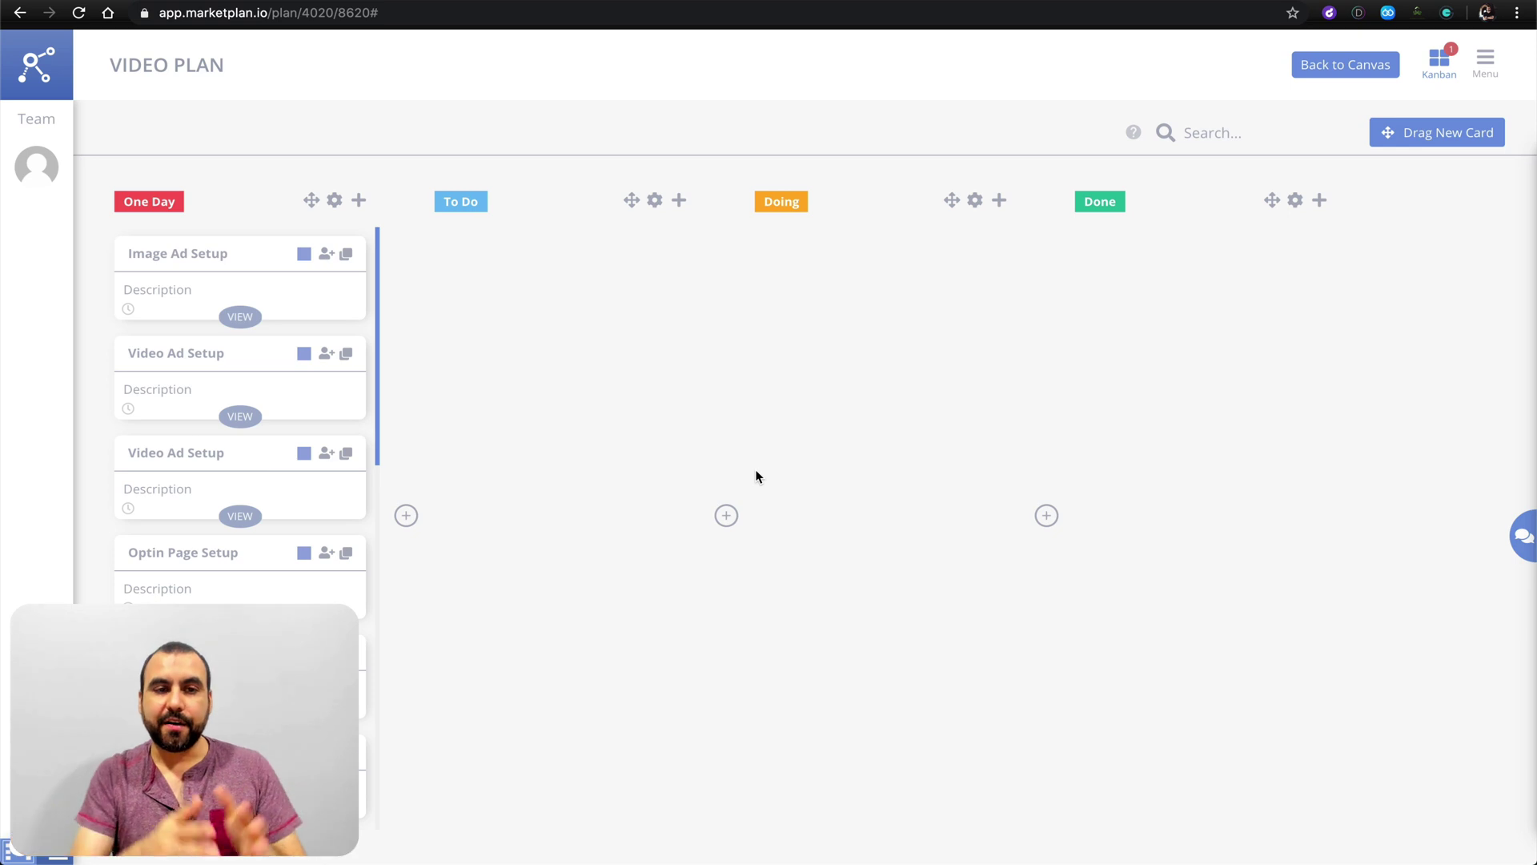
{"action": "mouse_move", "coordinate": [337, 394]}
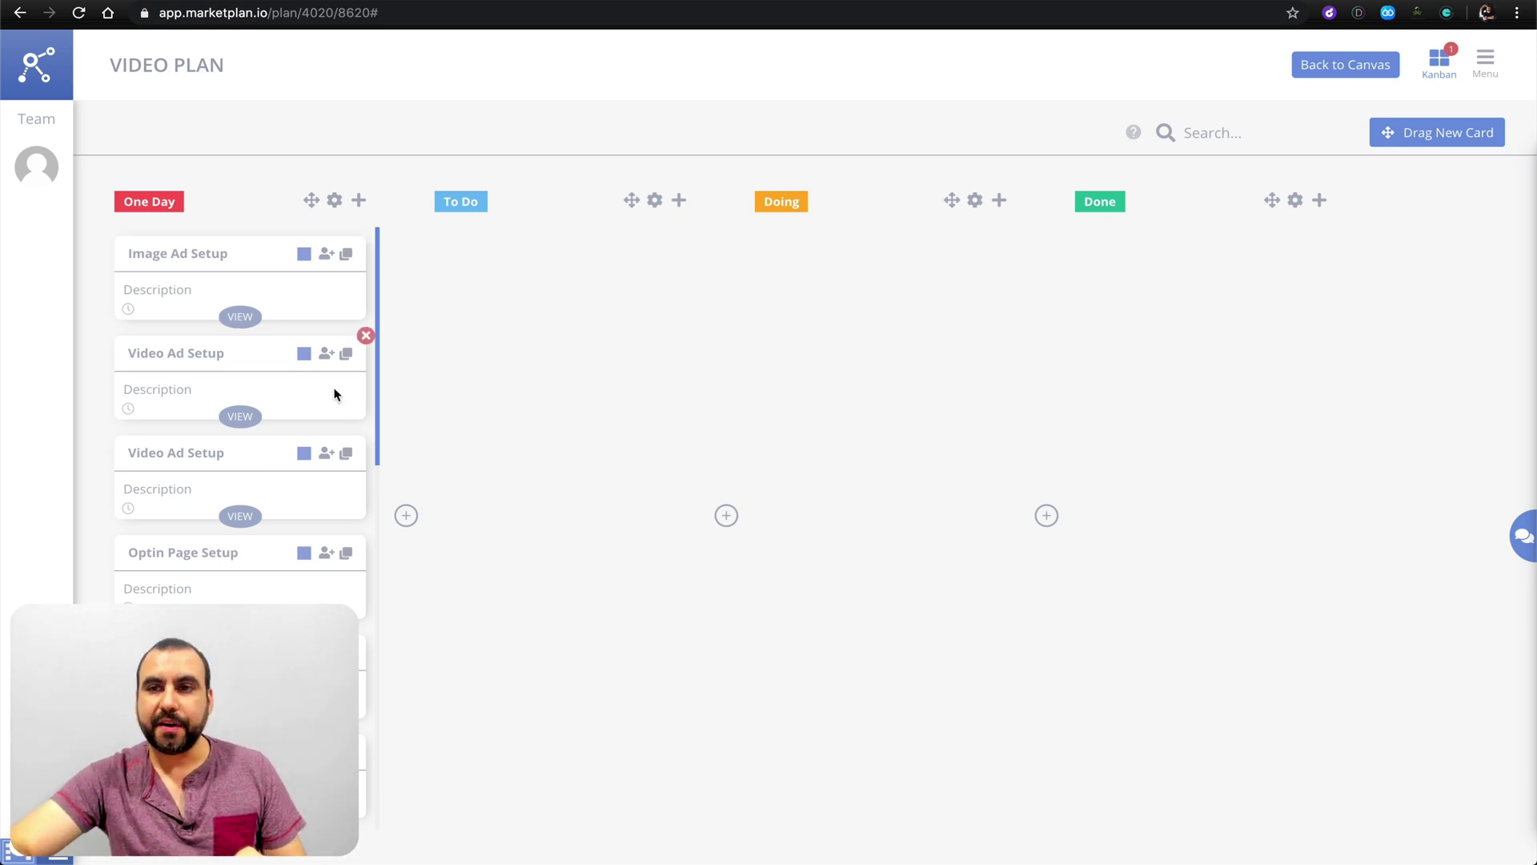
{"action": "mouse_move", "coordinate": [293, 309]}
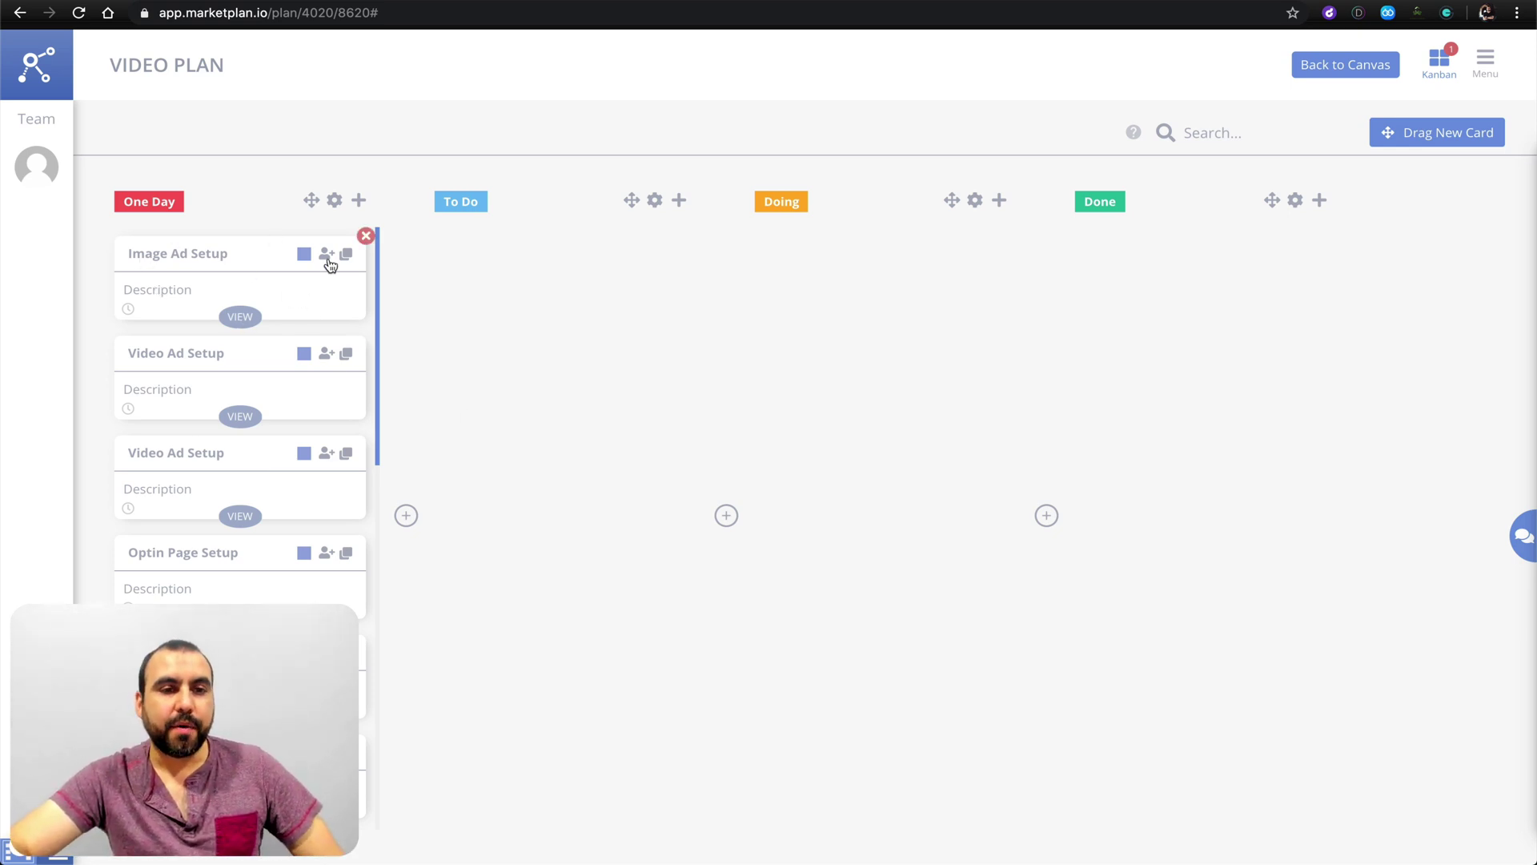
{"action": "scroll", "coordinate": [176, 549], "scroll_direction": "down", "scroll_amount": 4}
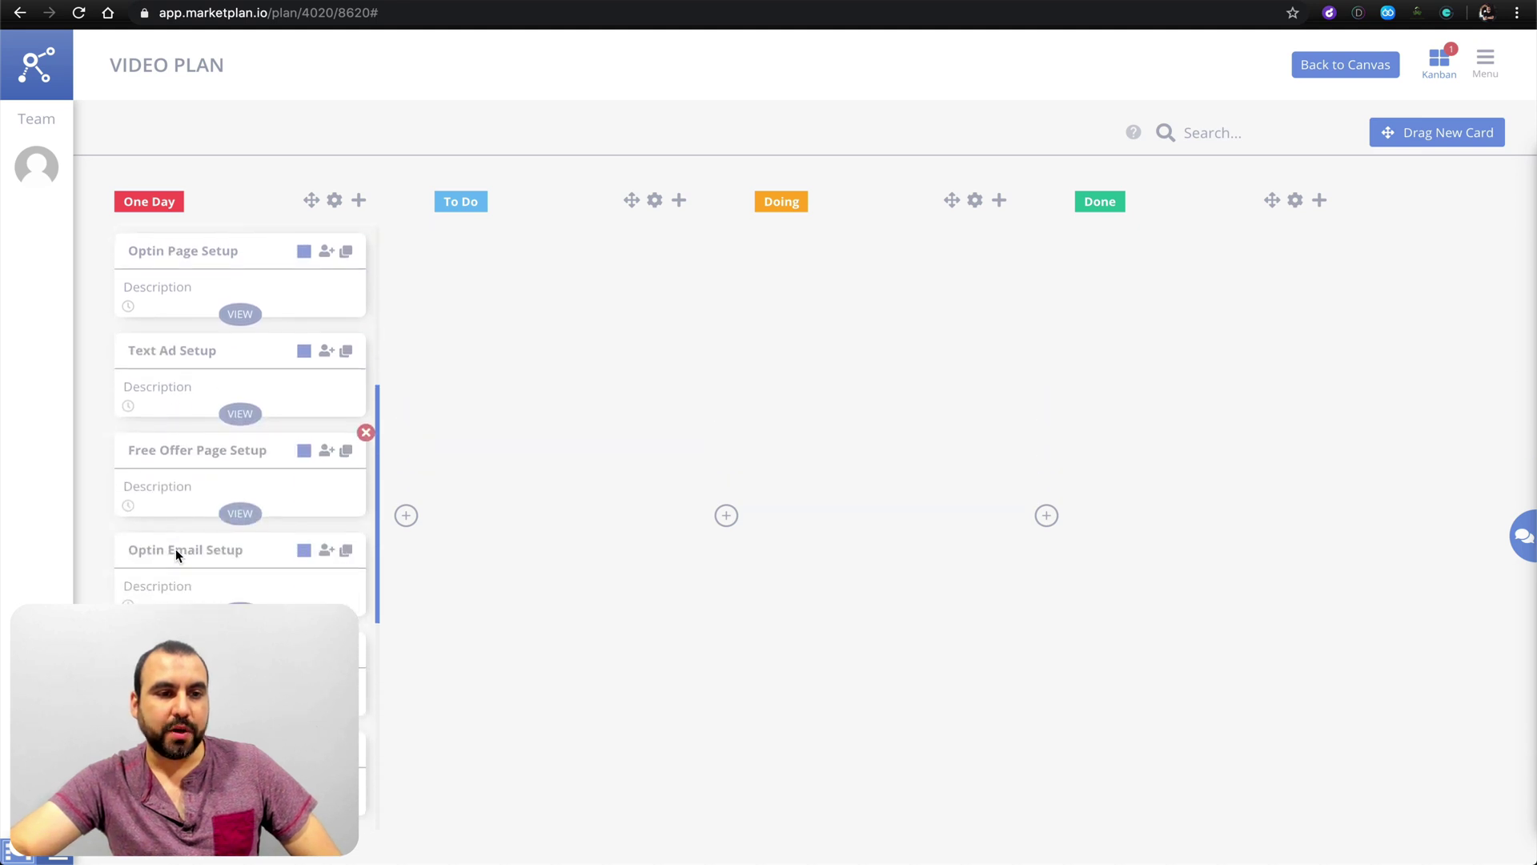
{"action": "scroll", "coordinate": [175, 549], "scroll_direction": "down", "scroll_amount": 6}
{"action": "scroll", "coordinate": [175, 549], "scroll_direction": "up", "scroll_amount": 3}
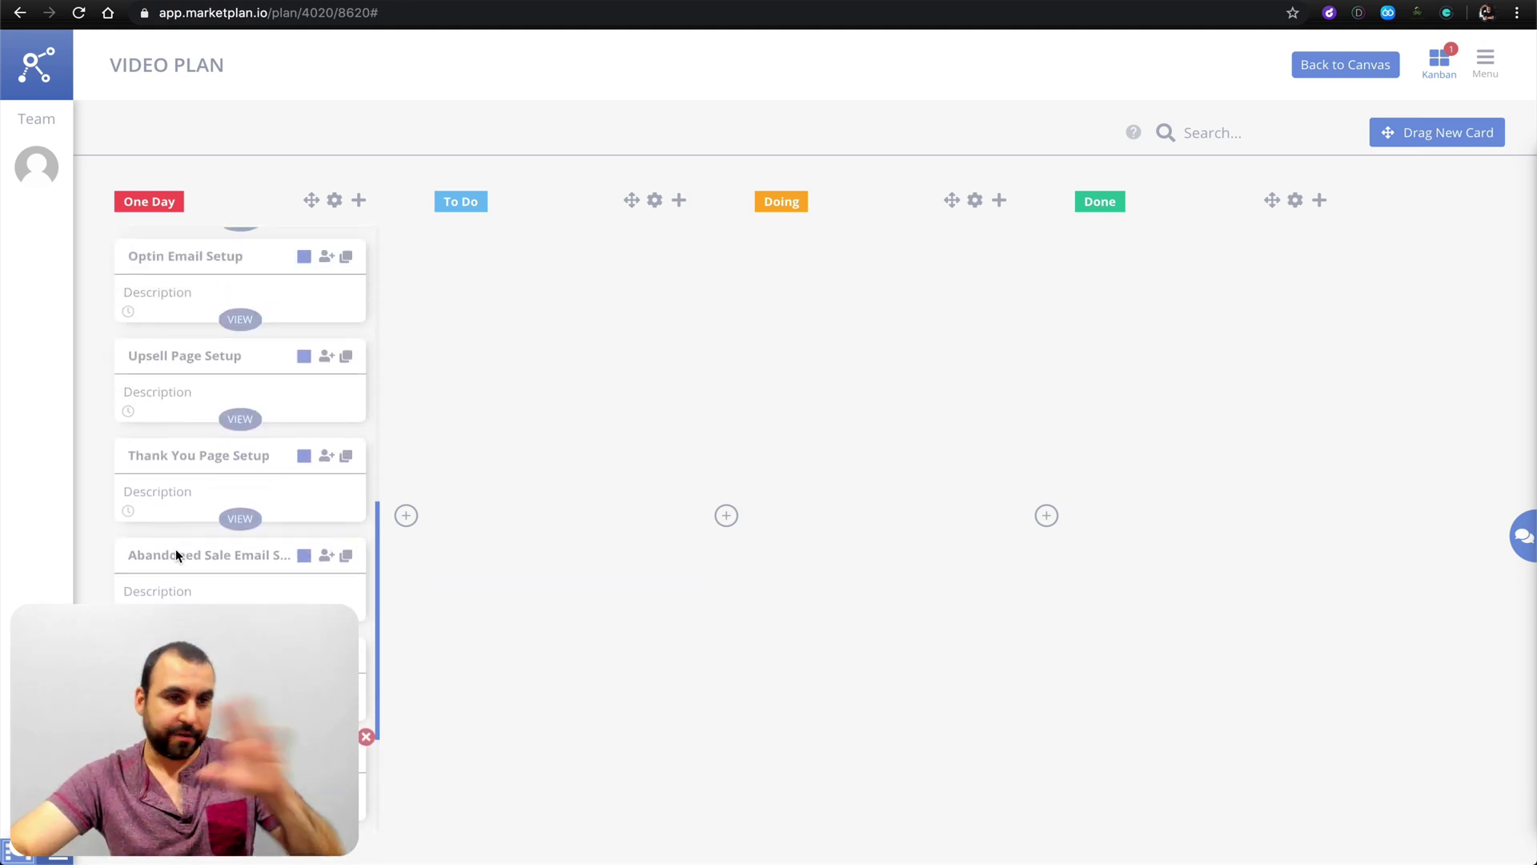
Step: Assign a team member to the Image Ad Setup card in the One Day column
{"action": "scroll", "coordinate": [175, 549], "scroll_direction": "up", "scroll_amount": 7}
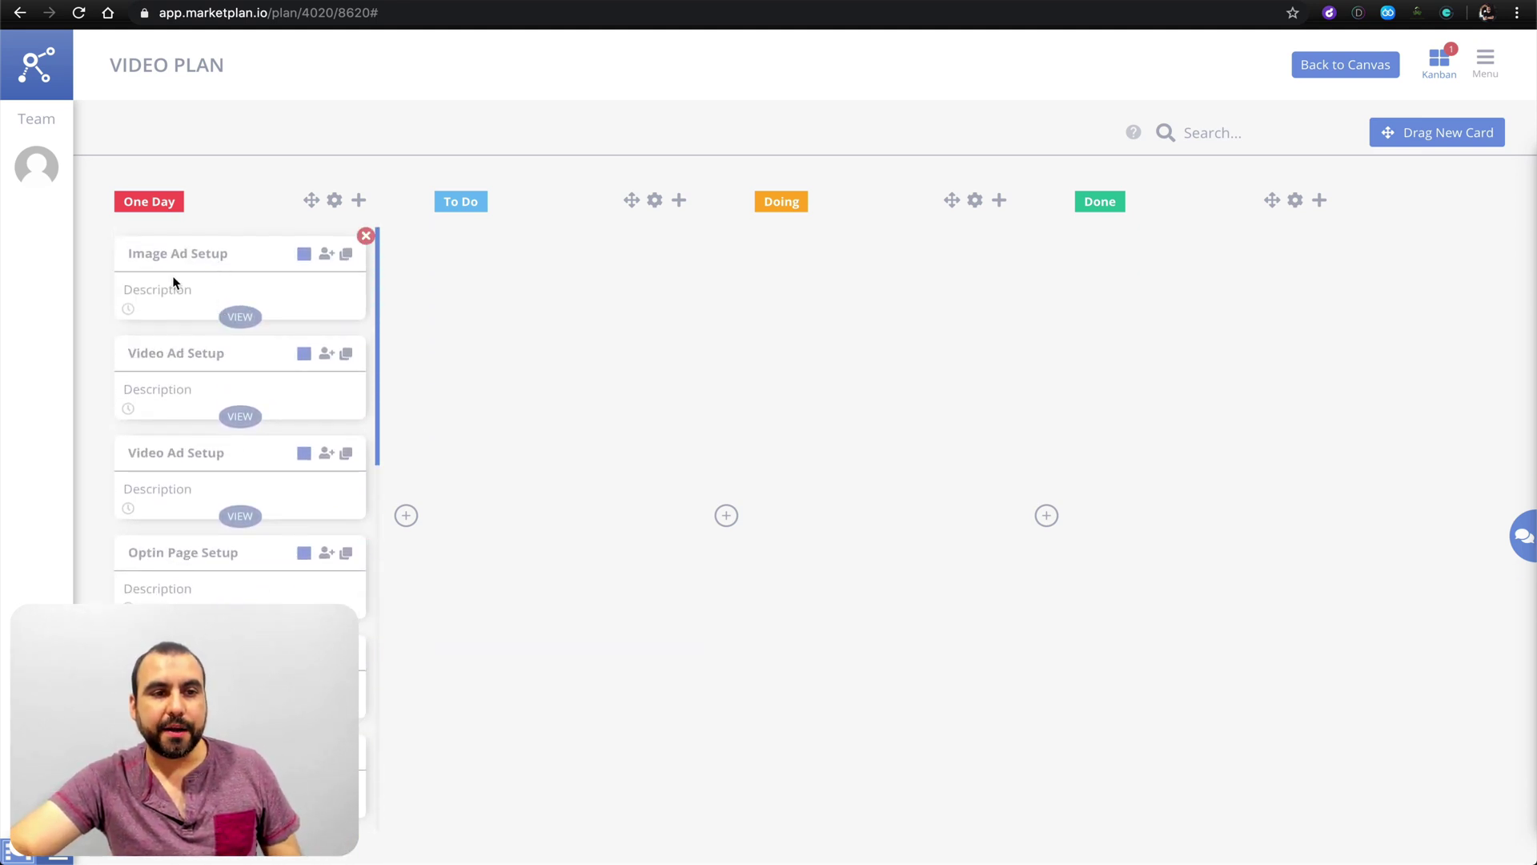
{"action": "left_click", "coordinate": [324, 263]}
{"action": "left_click", "coordinate": [229, 350]}
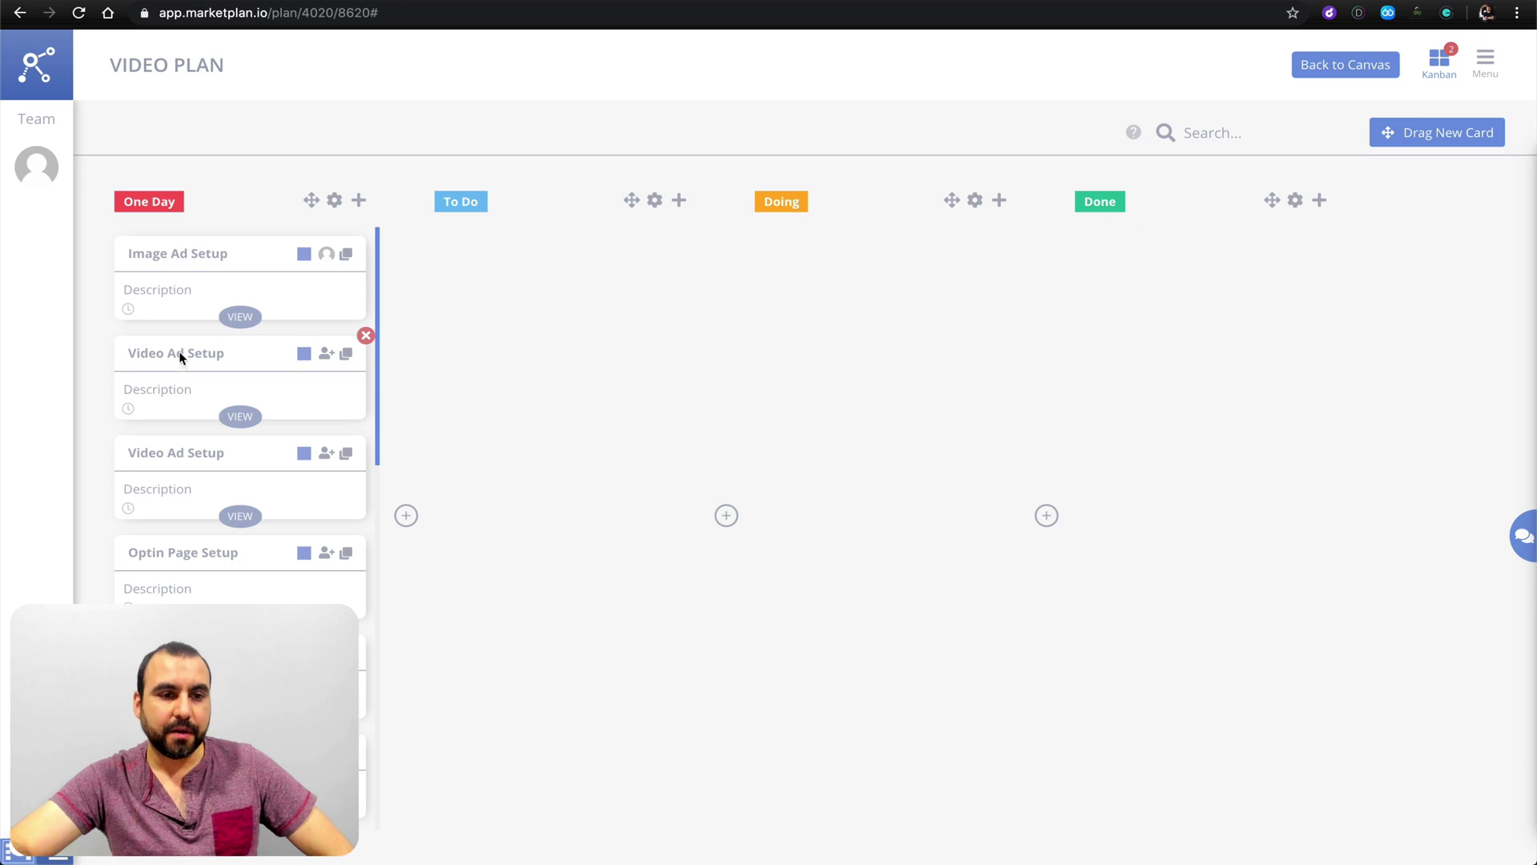
Step: View the ad set linked to the first Video Ad Setup card, including its subtasks, and close it
{"action": "left_click", "coordinate": [242, 415]}
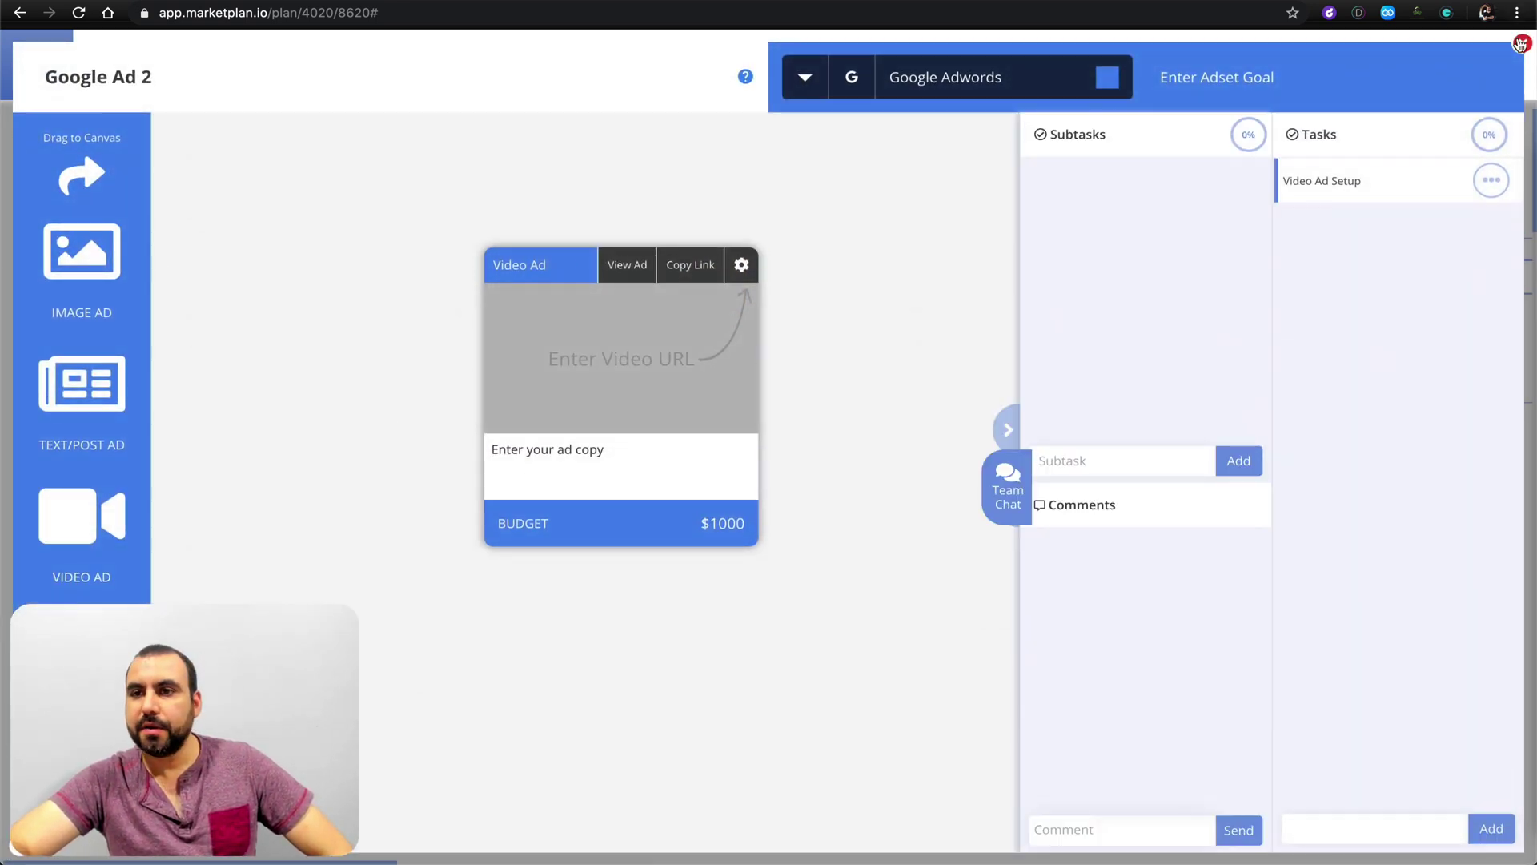
{"action": "left_click", "coordinate": [1520, 44]}
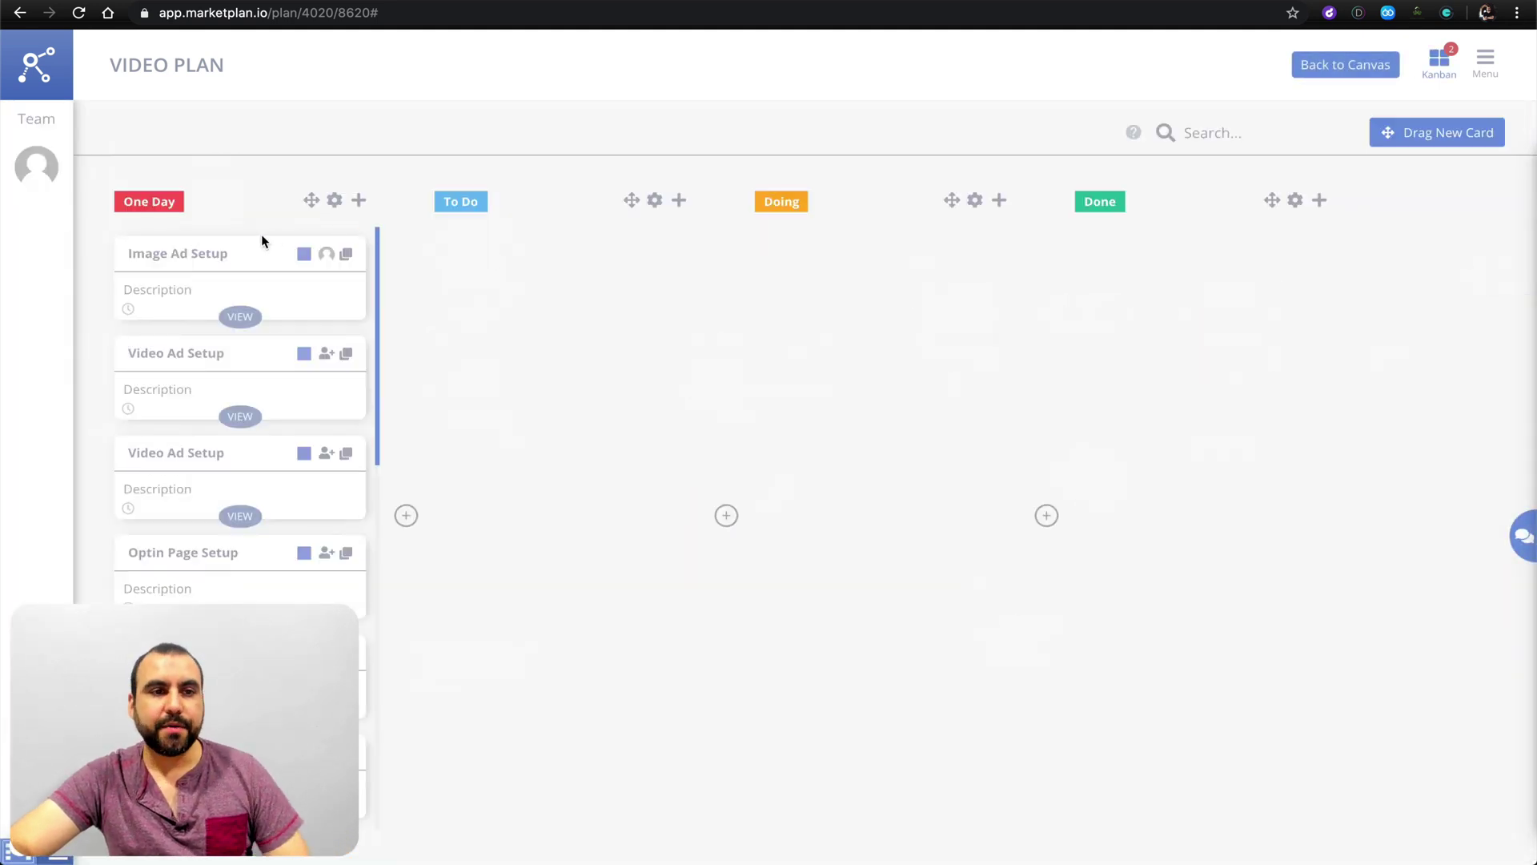
Step: Move the two Video Ad Setup cards out of One Day, placing one in Doing and the other in Done
{"action": "left_click_drag", "start_coordinate": [210, 362], "coordinate": [463, 295]}
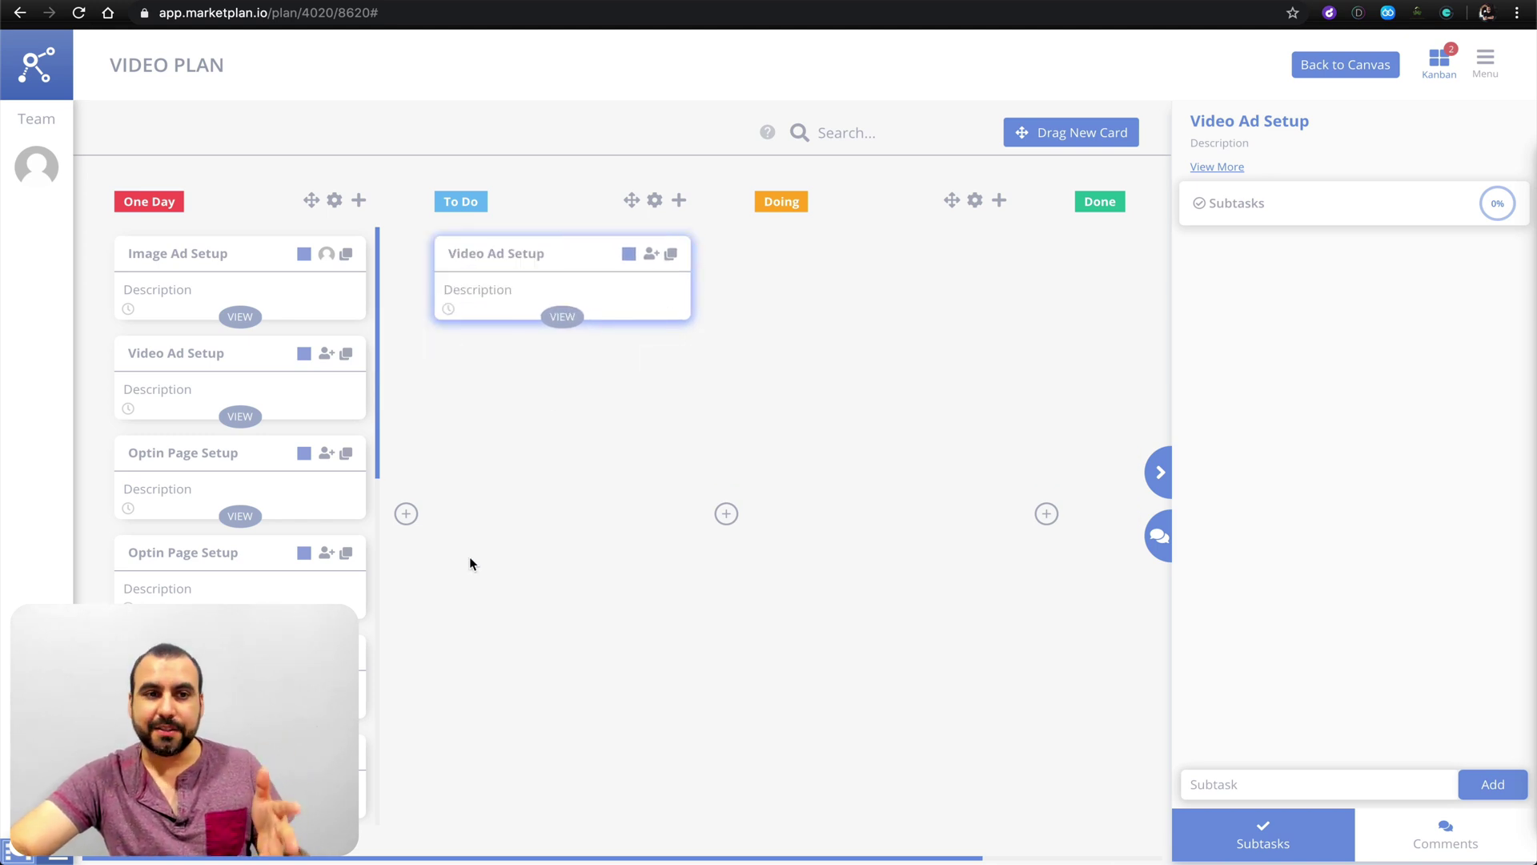
{"action": "left_click_drag", "start_coordinate": [181, 382], "coordinate": [769, 265]}
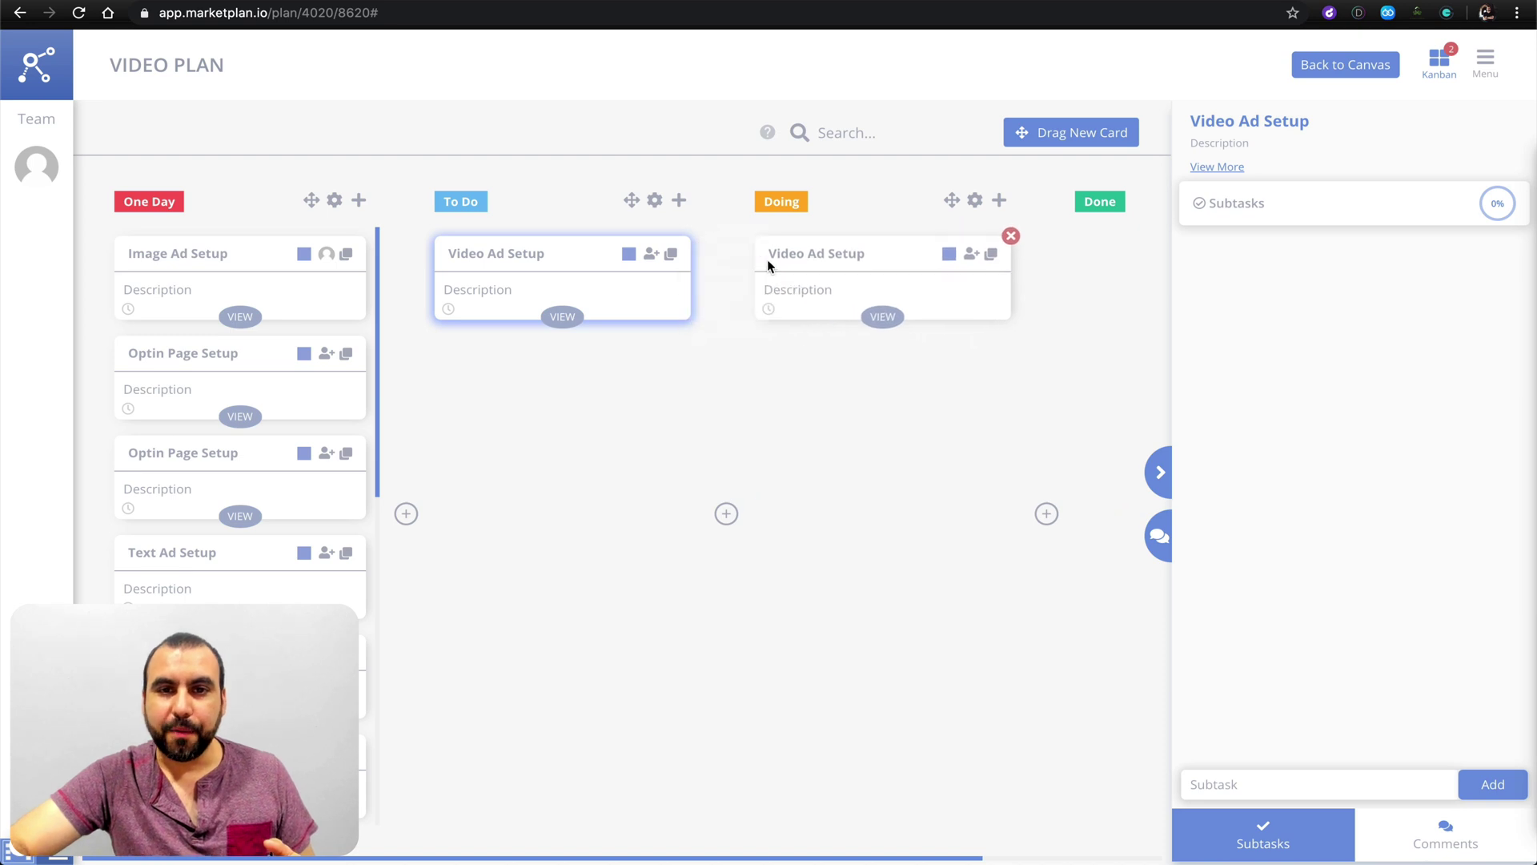
{"action": "left_click_drag", "start_coordinate": [517, 240], "coordinate": [810, 399]}
{"action": "scroll", "coordinate": [836, 488], "scroll_direction": "right", "scroll_amount": 5}
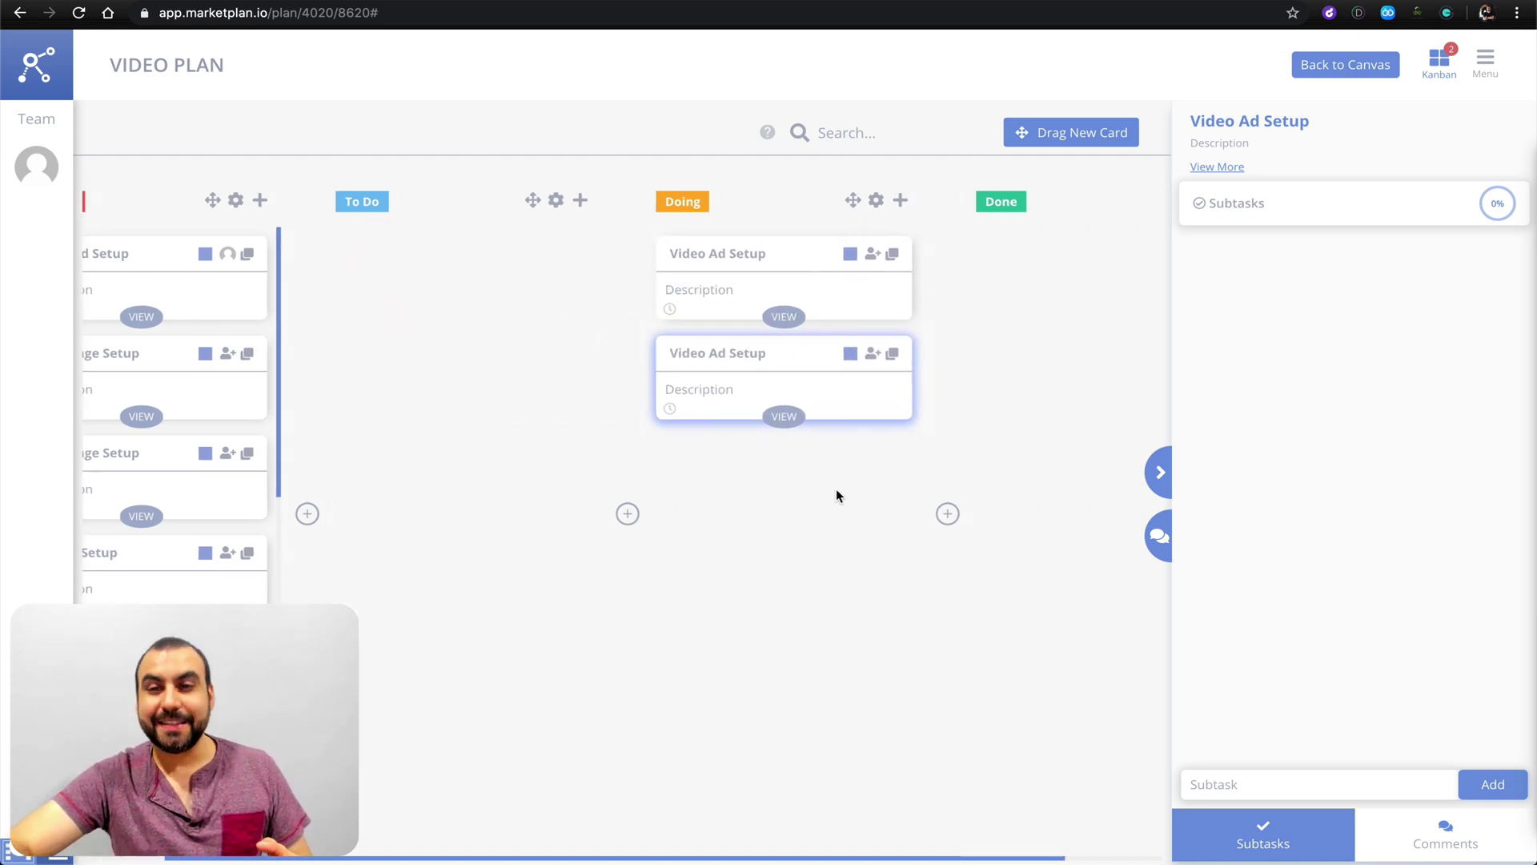
{"action": "left_click_drag", "start_coordinate": [668, 342], "coordinate": [963, 235]}
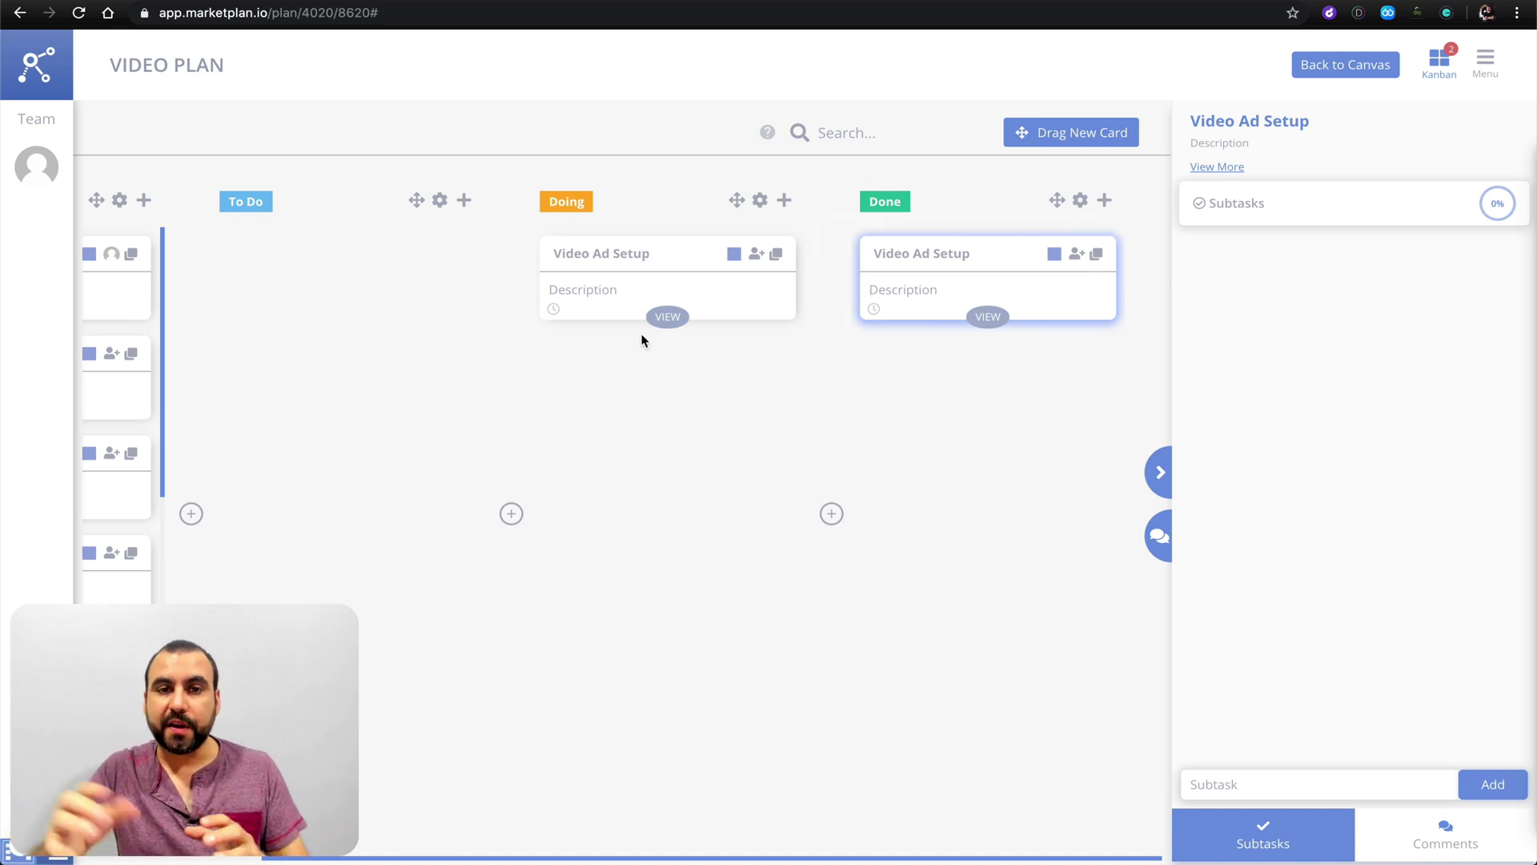
Step: Filter the Kanban board to the cards assigned to the team member and return to the plan canvas
{"action": "scroll", "coordinate": [609, 342], "scroll_direction": "left", "scroll_amount": 5}
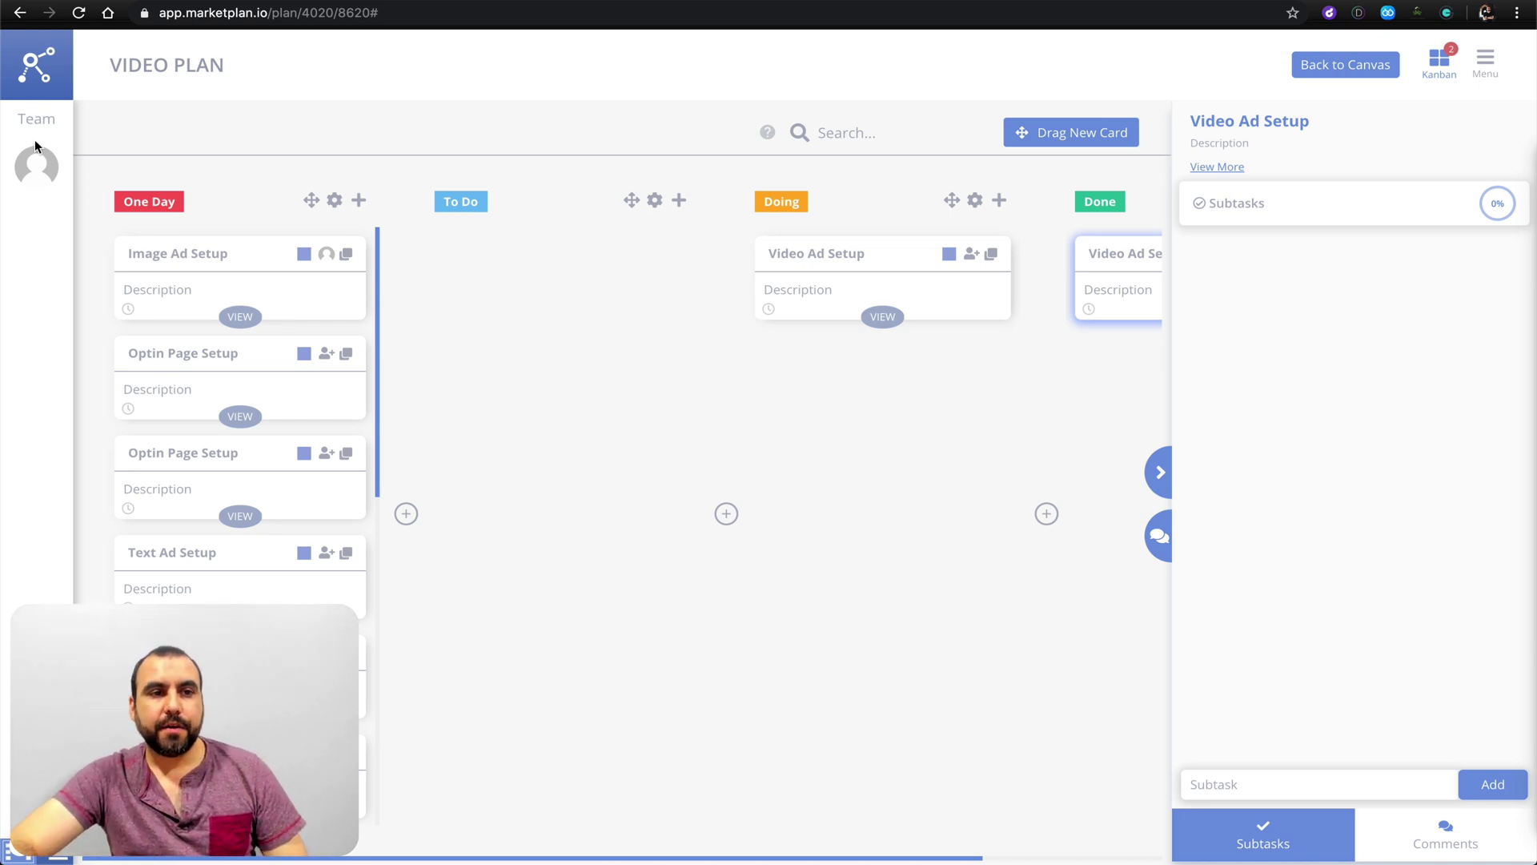
{"action": "left_click", "coordinate": [40, 170]}
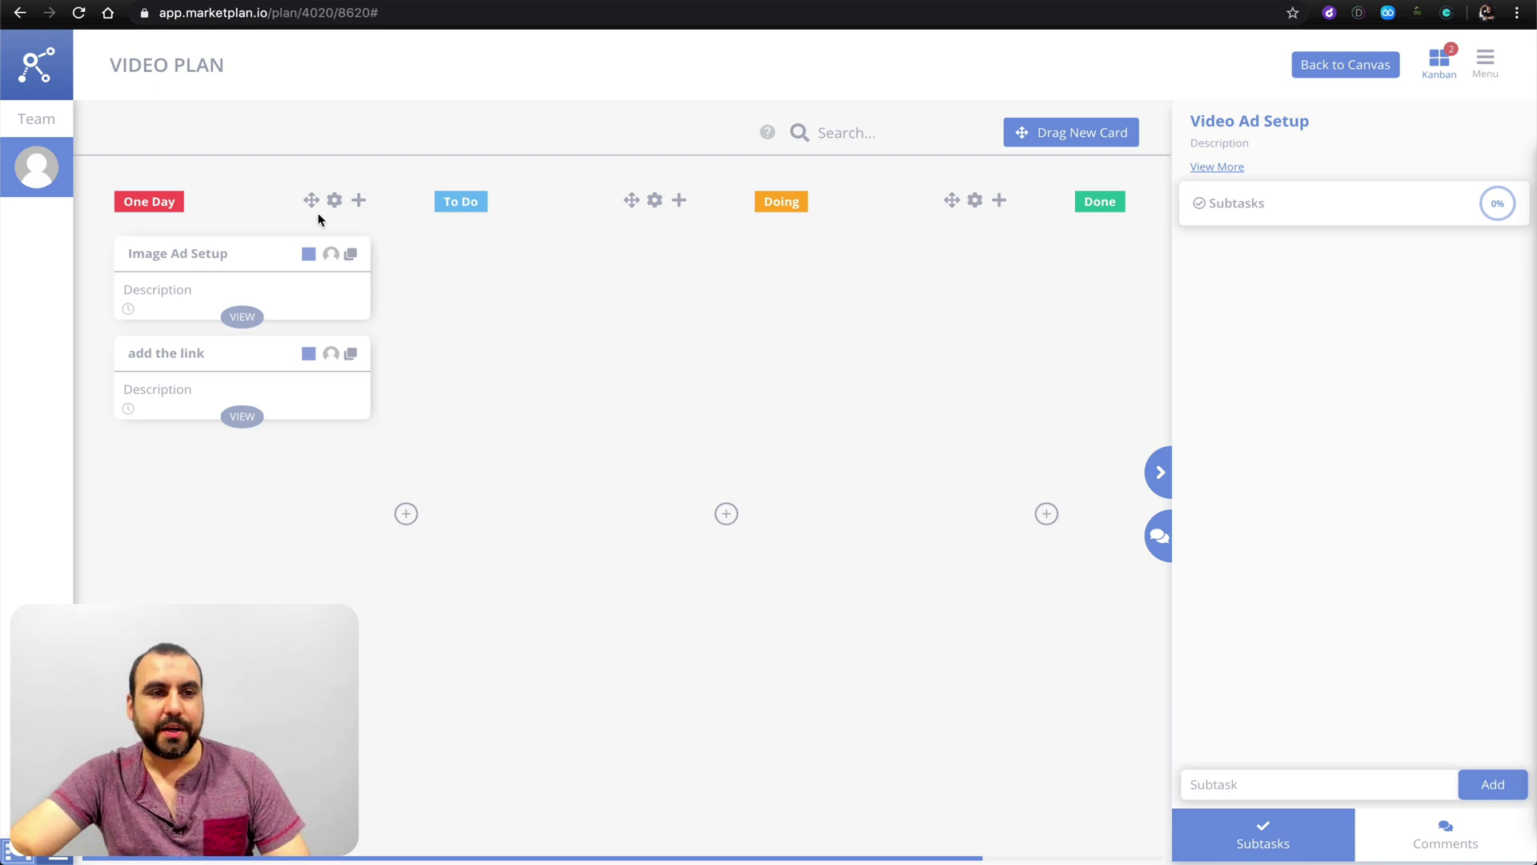
{"action": "left_click", "coordinate": [1441, 71]}
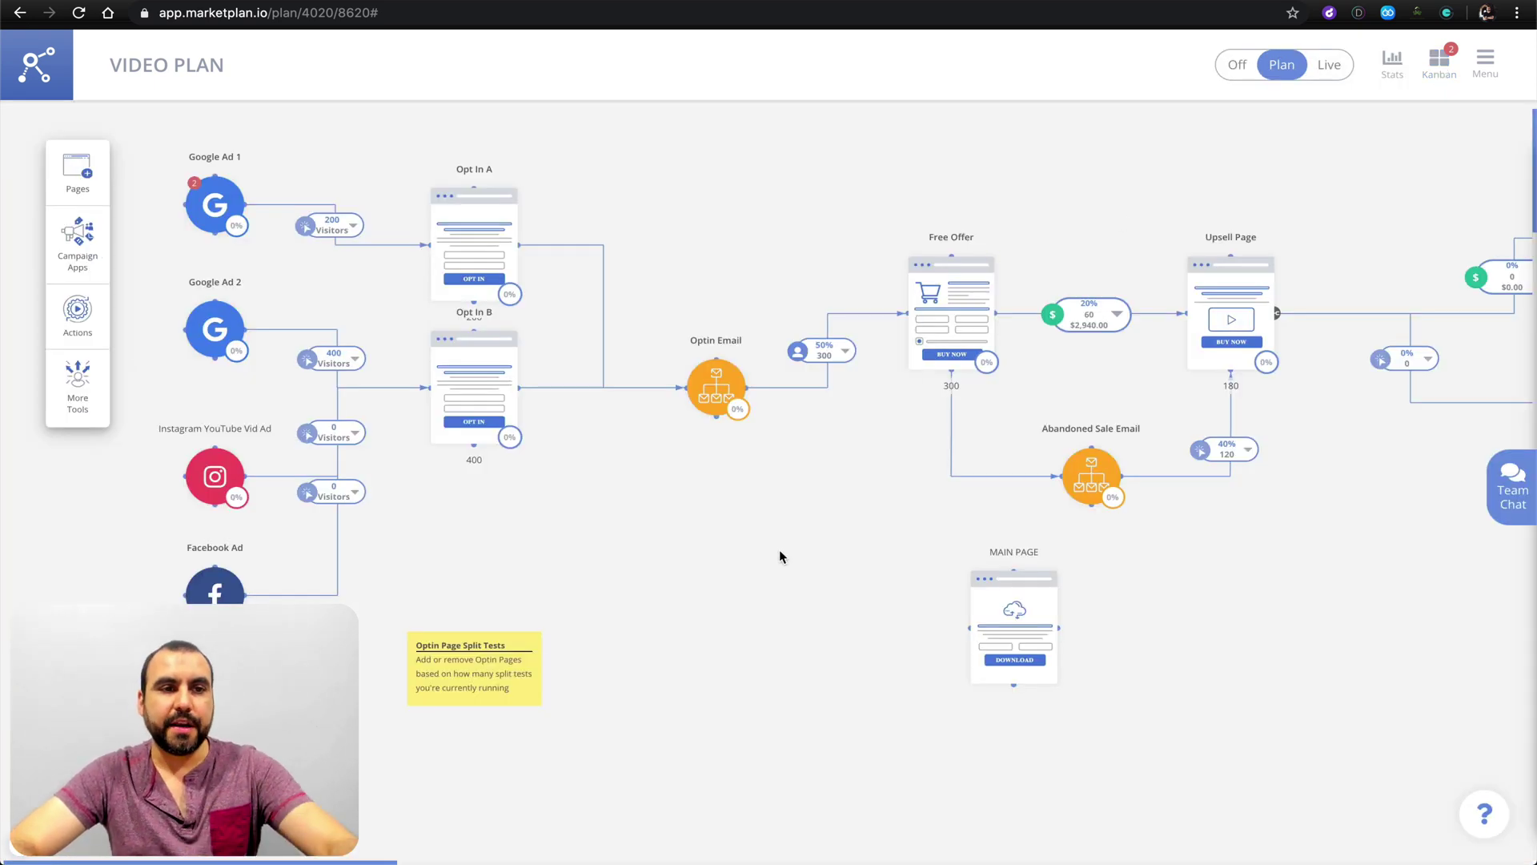
Step: View the team chat from the plan canvas and close it
{"action": "left_click_drag", "start_coordinate": [780, 551], "coordinate": [808, 576]}
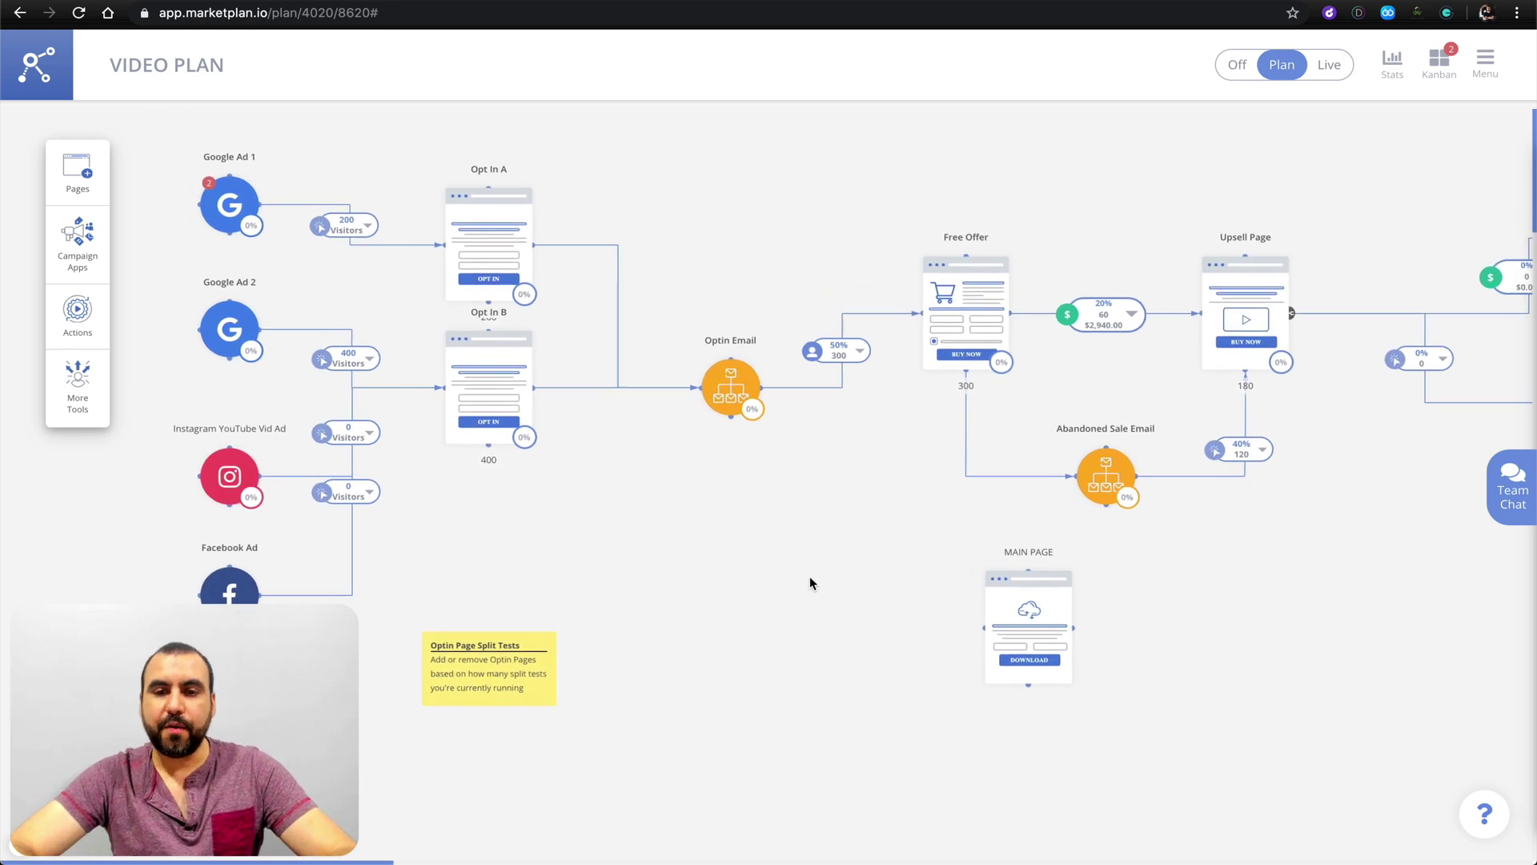
{"action": "left_click", "coordinate": [1507, 504]}
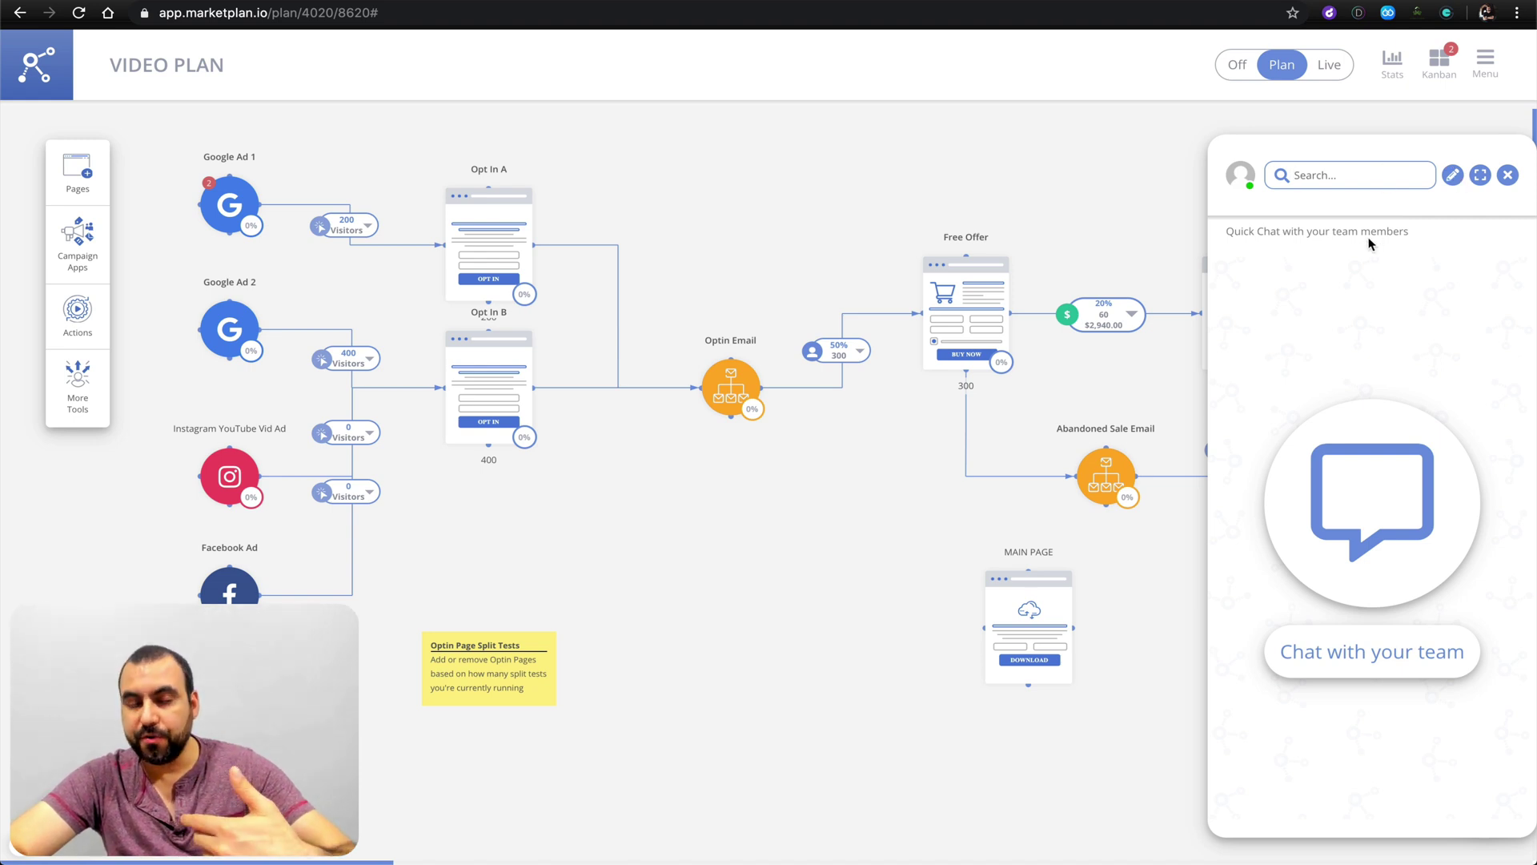
{"action": "left_click", "coordinate": [1510, 176]}
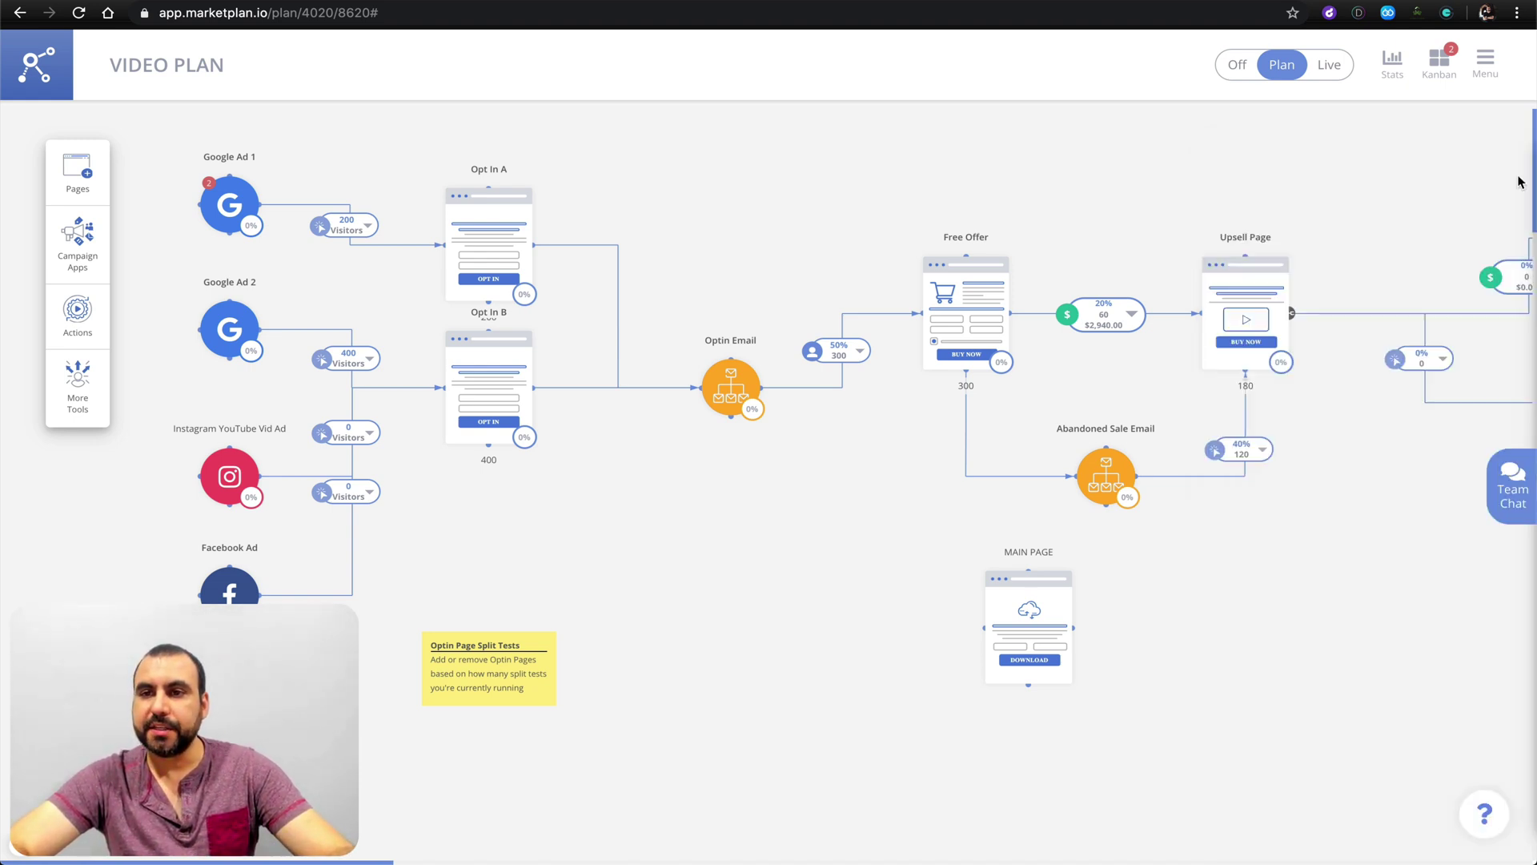
Step: Compare the canvas in the Off, Plan and Live modes and return it to Plan mode
{"action": "left_click", "coordinate": [1240, 67]}
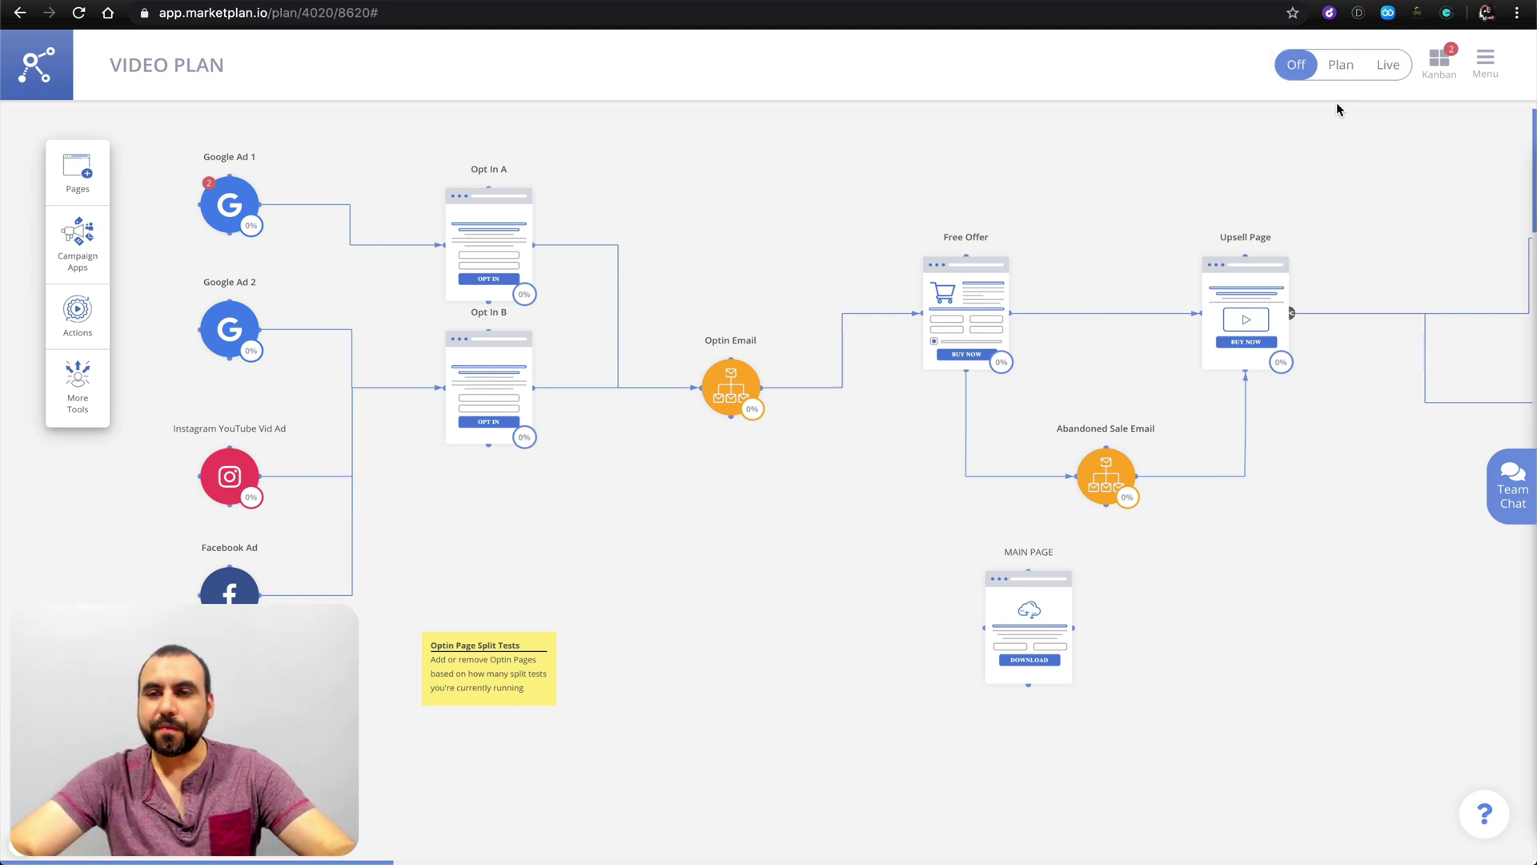
{"action": "left_click", "coordinate": [1334, 69]}
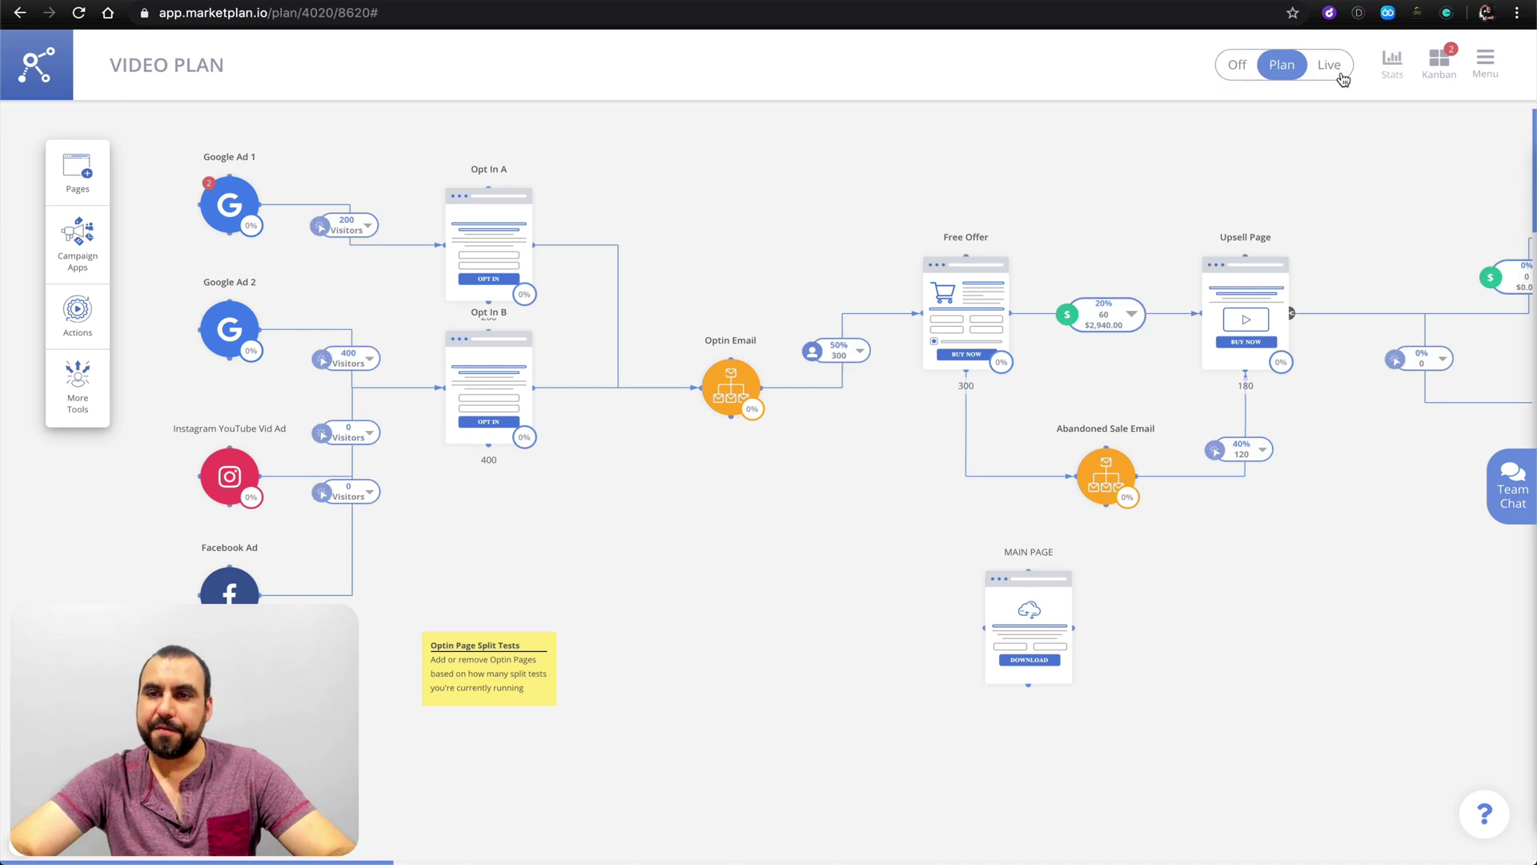
{"action": "left_click", "coordinate": [1330, 64]}
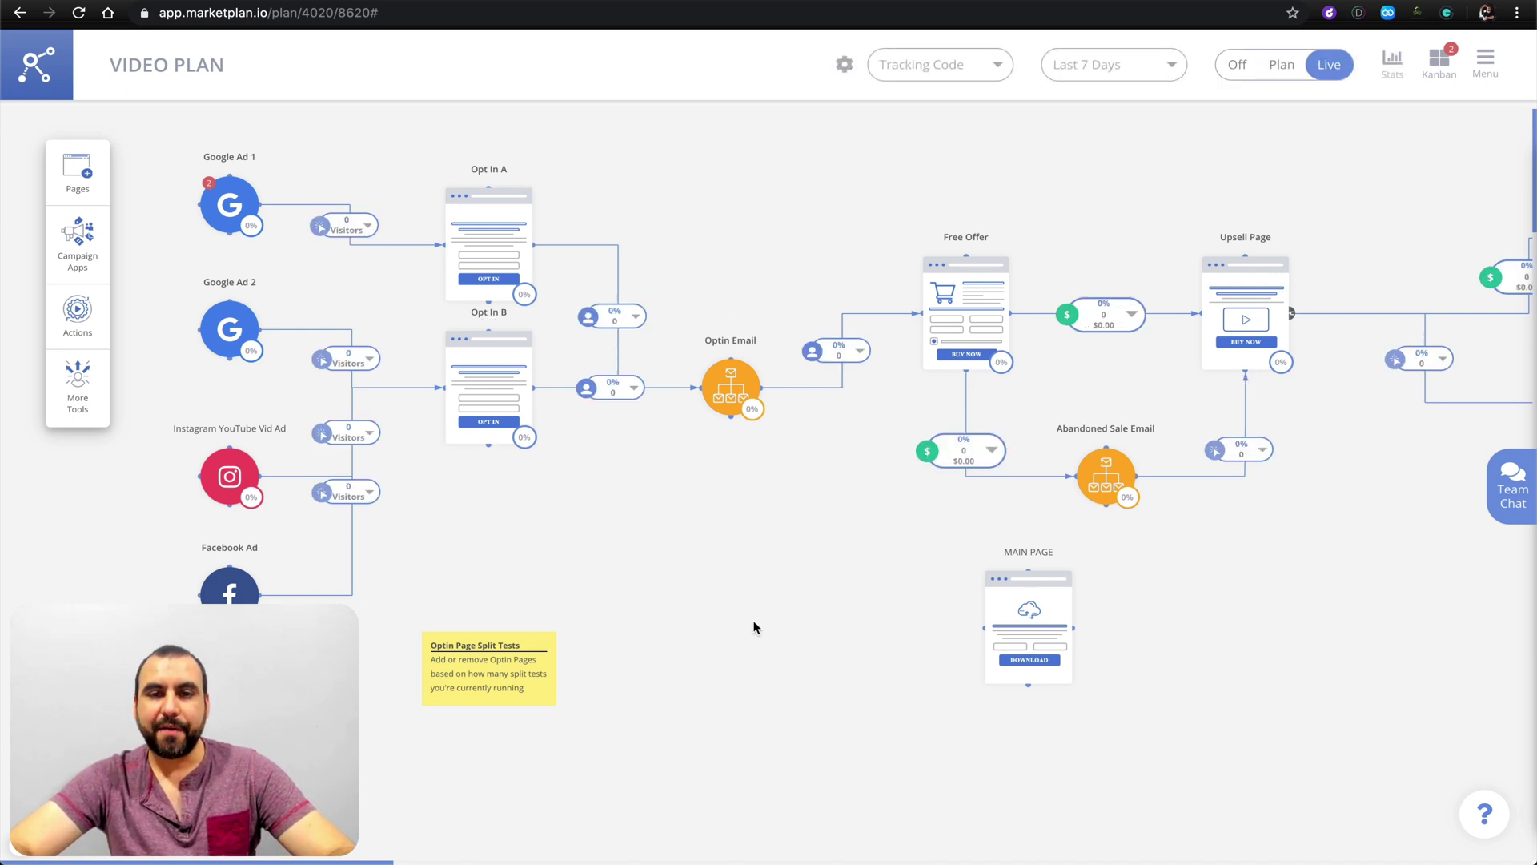
{"action": "left_click", "coordinate": [1291, 68]}
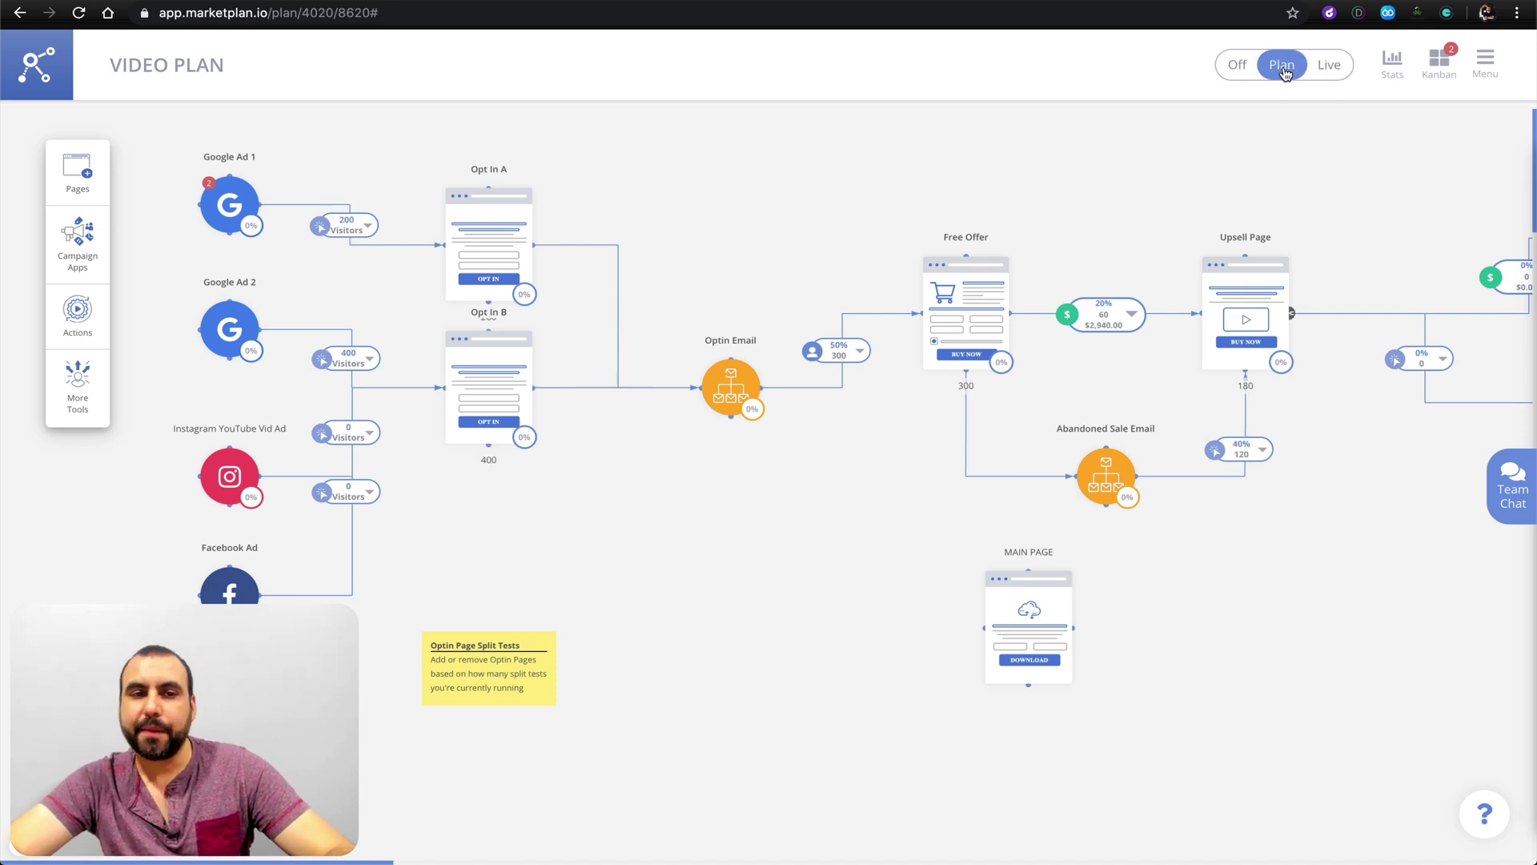
Step: Generate a view-only link for the plan, export the plan as a PDF and close the exported file
{"action": "left_click", "coordinate": [1480, 64]}
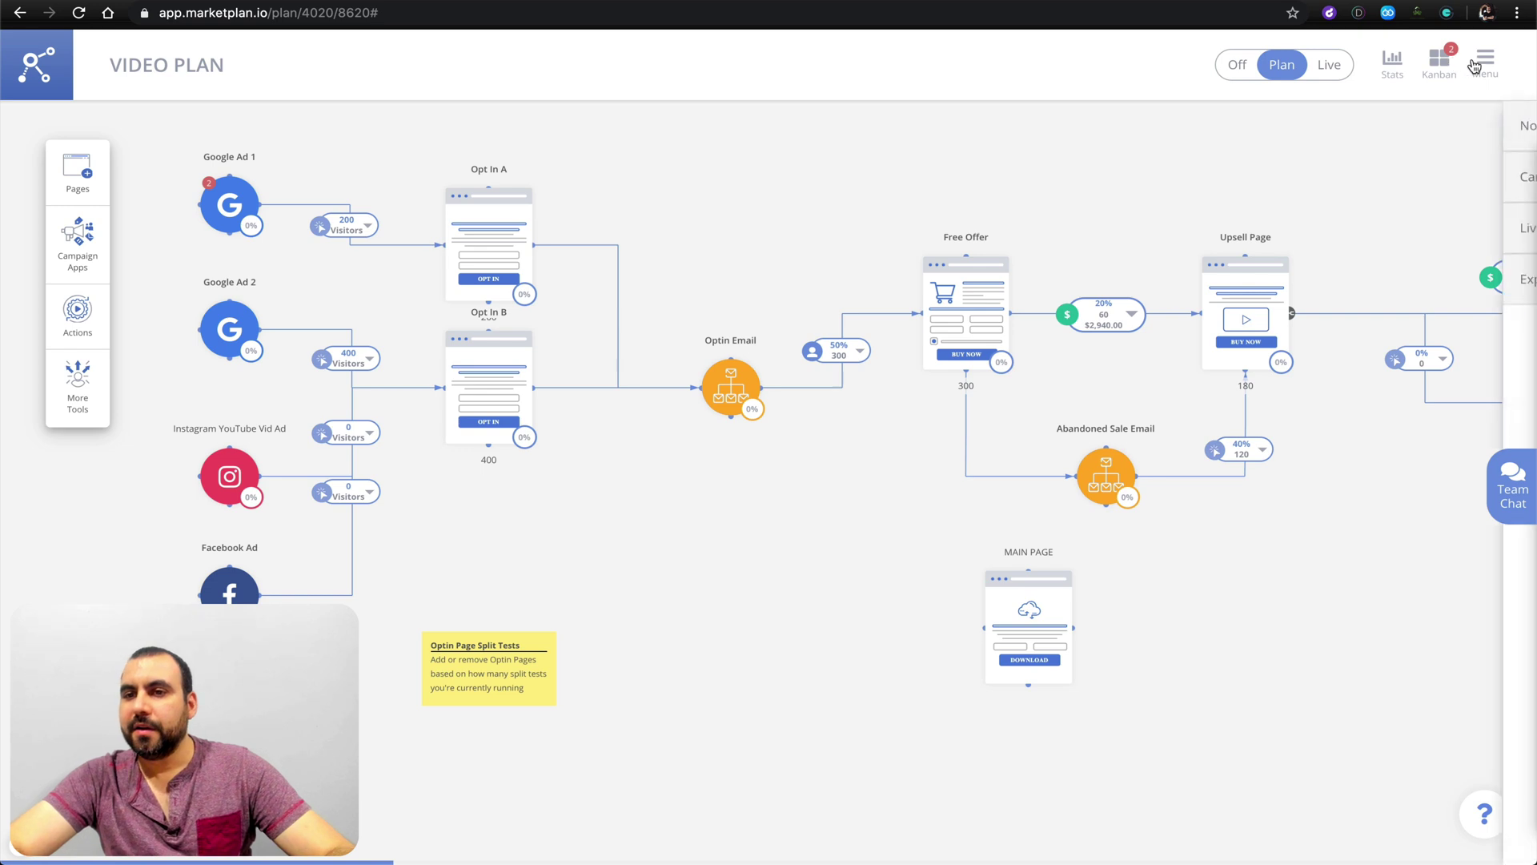
{"action": "left_click", "coordinate": [1254, 277]}
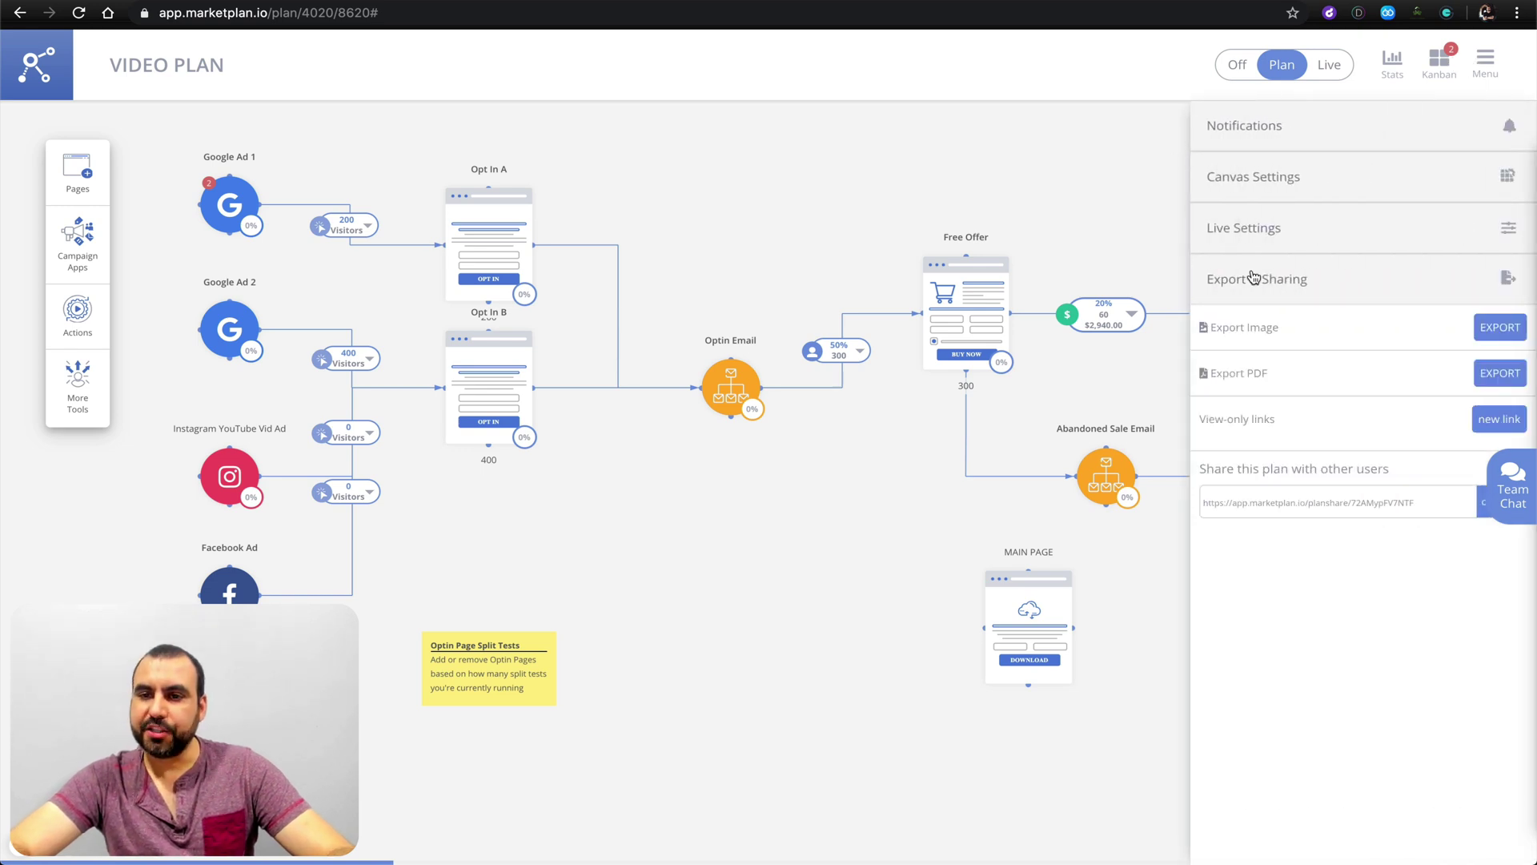
{"action": "left_click", "coordinate": [1491, 376]}
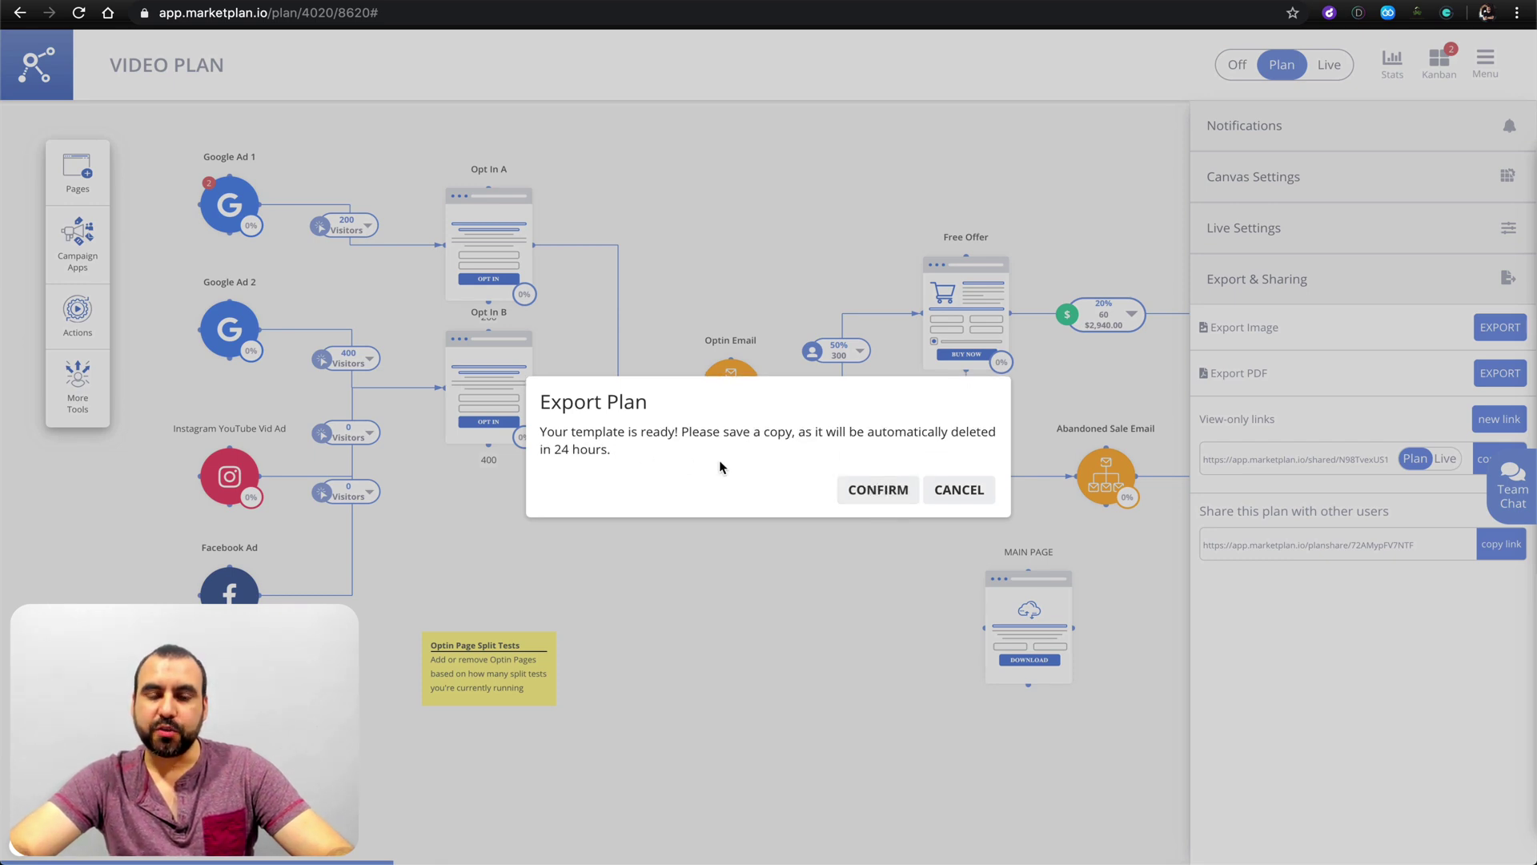
{"action": "left_click", "coordinate": [878, 492]}
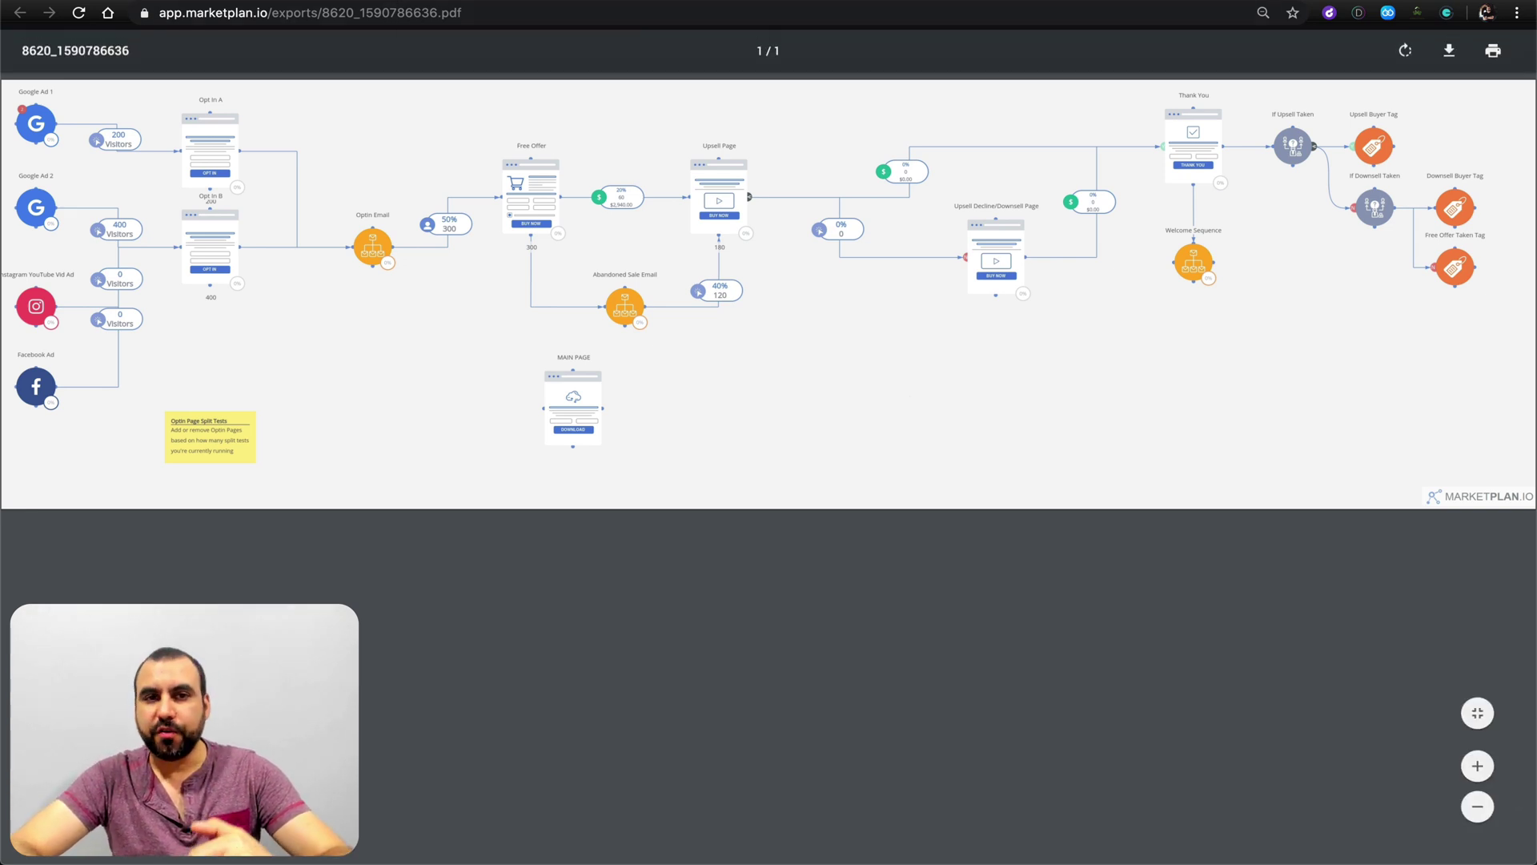
{"action": "key", "text": "ctrl+w"}
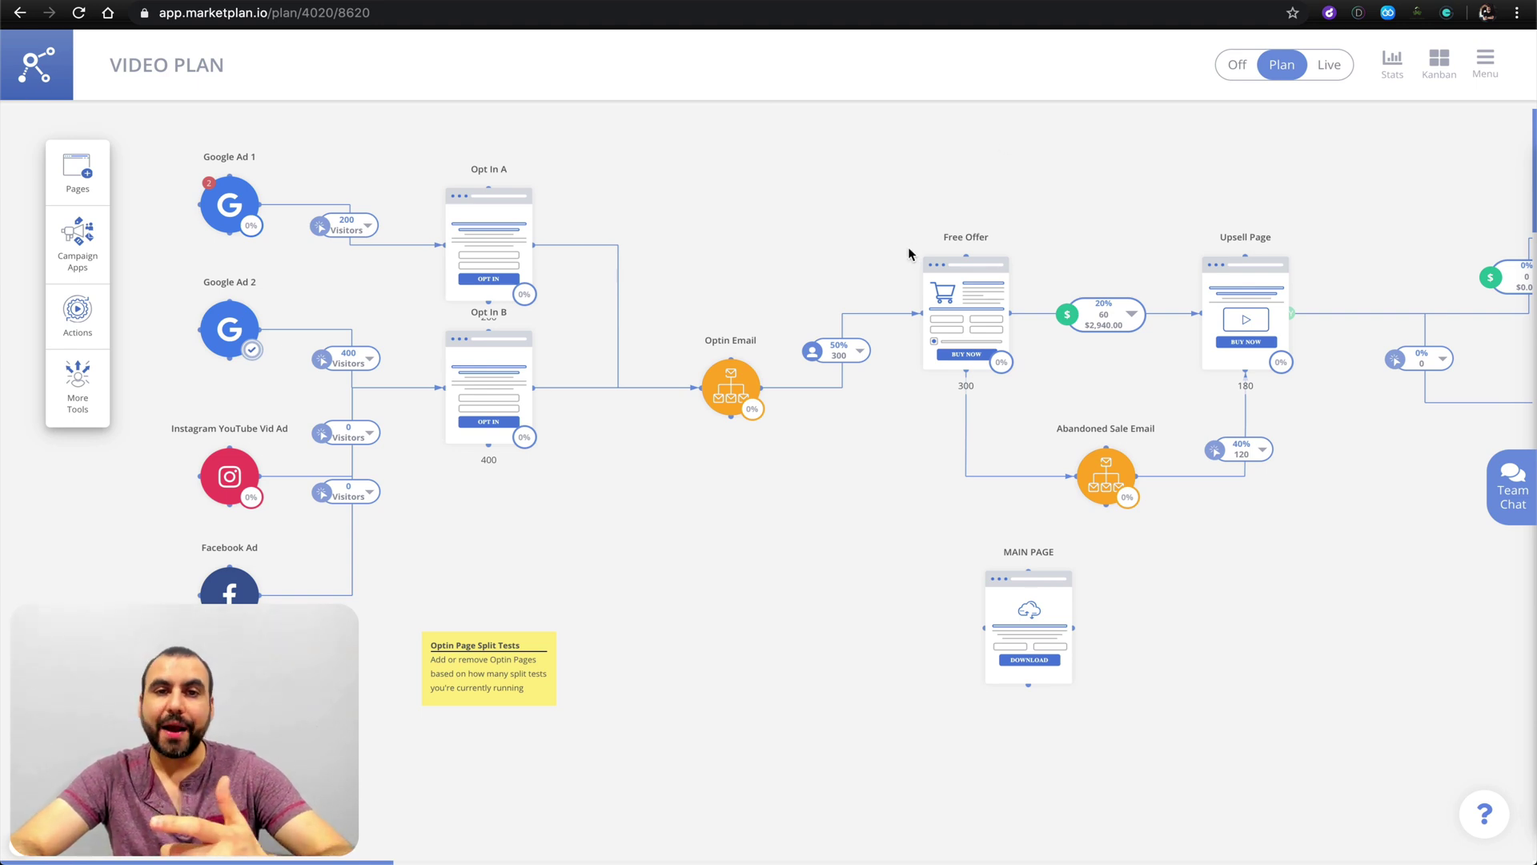
Step: Open the Client Switch project's team page and examine the option for inviting members by email
{"action": "left_click", "coordinate": [36, 73]}
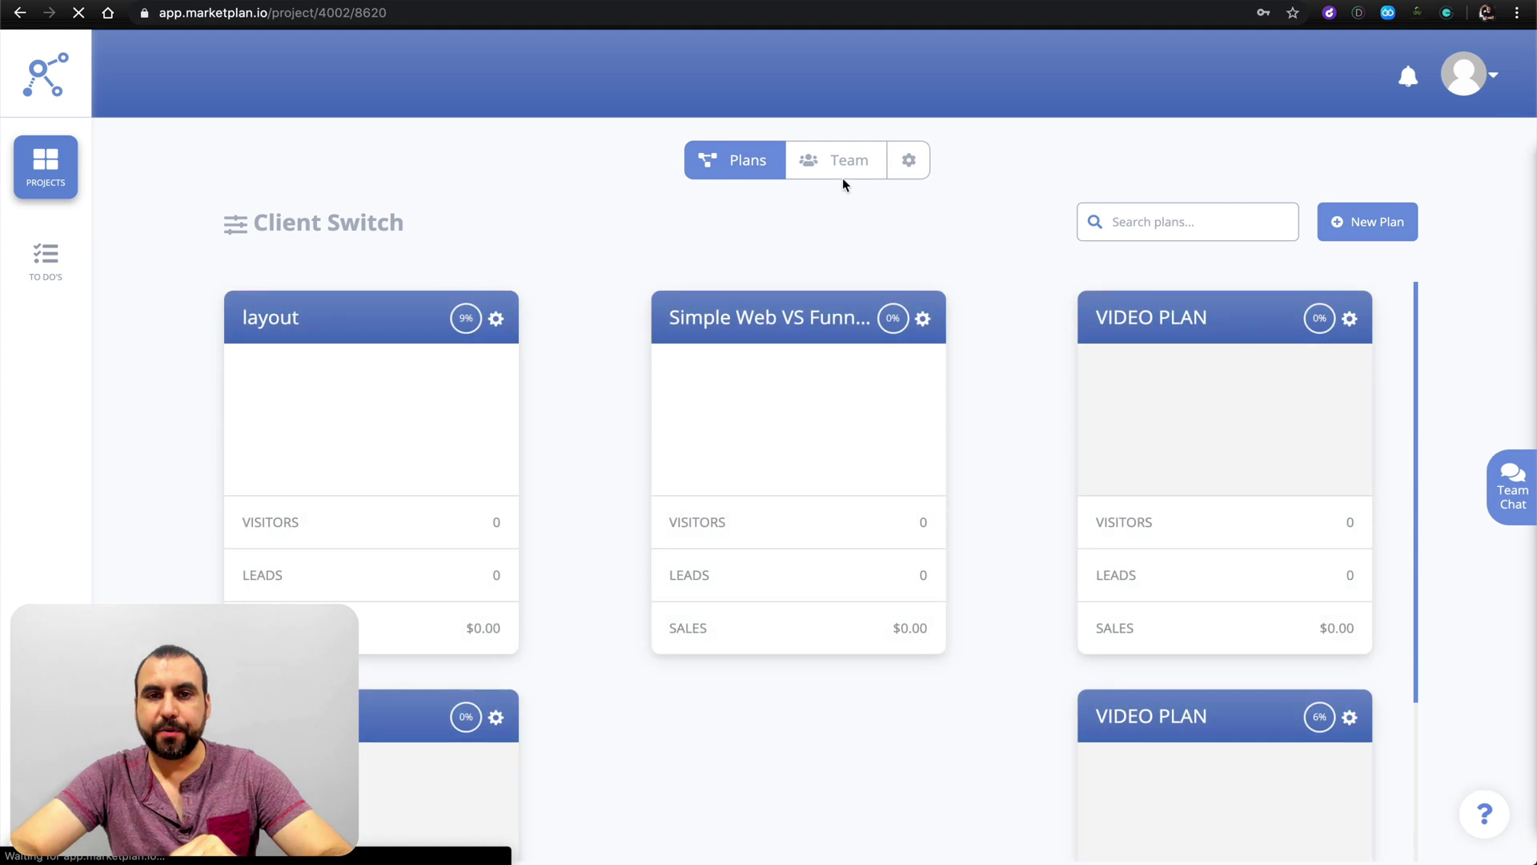
{"action": "left_click", "coordinate": [847, 167]}
{"action": "left_click", "coordinate": [434, 300]}
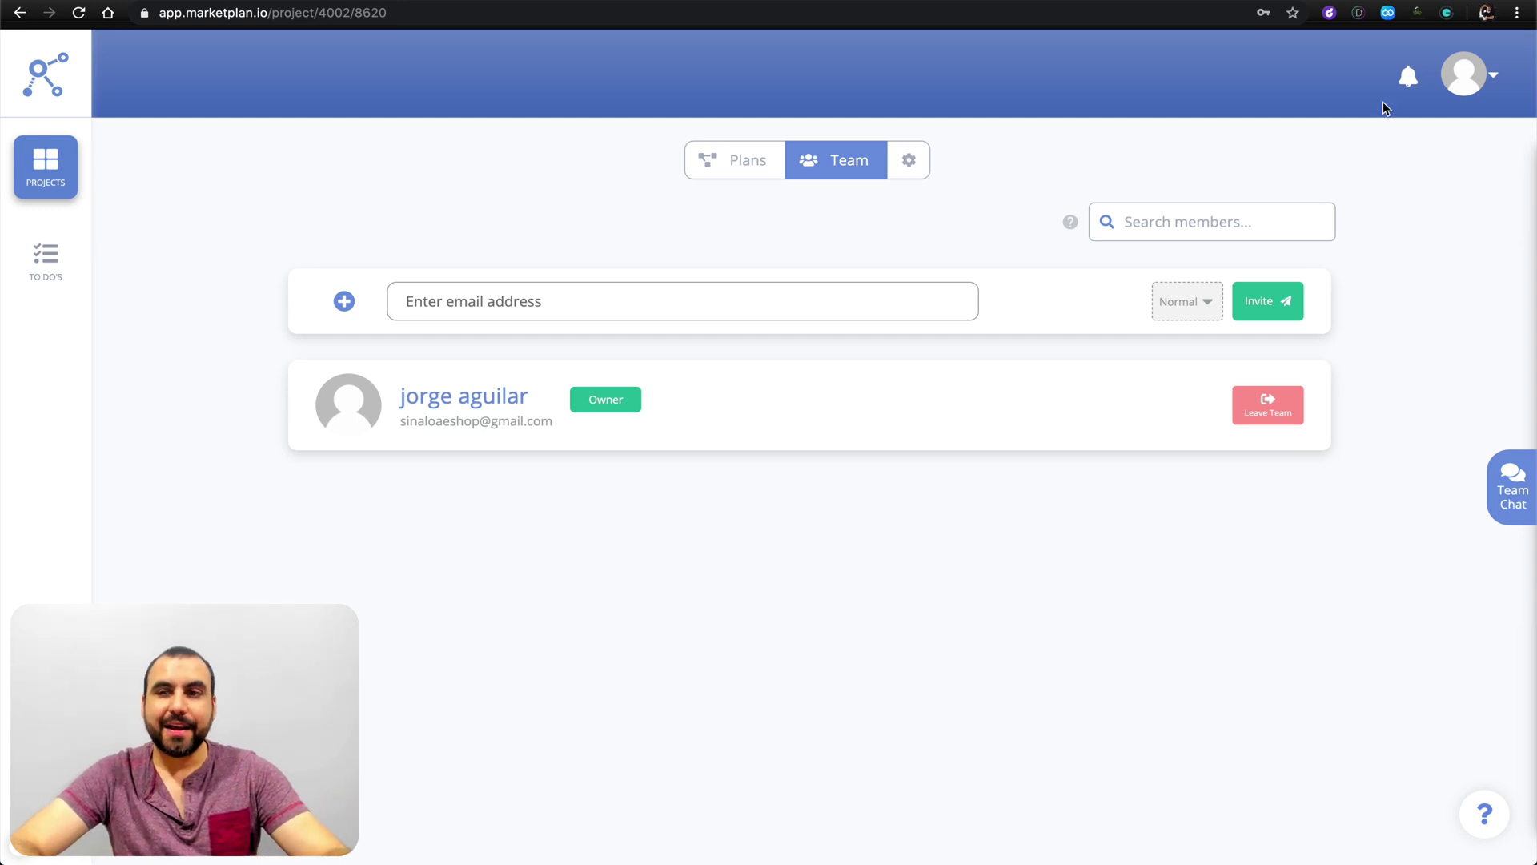
Step: Open the Agency Settings of the account
{"action": "left_click", "coordinate": [1492, 76]}
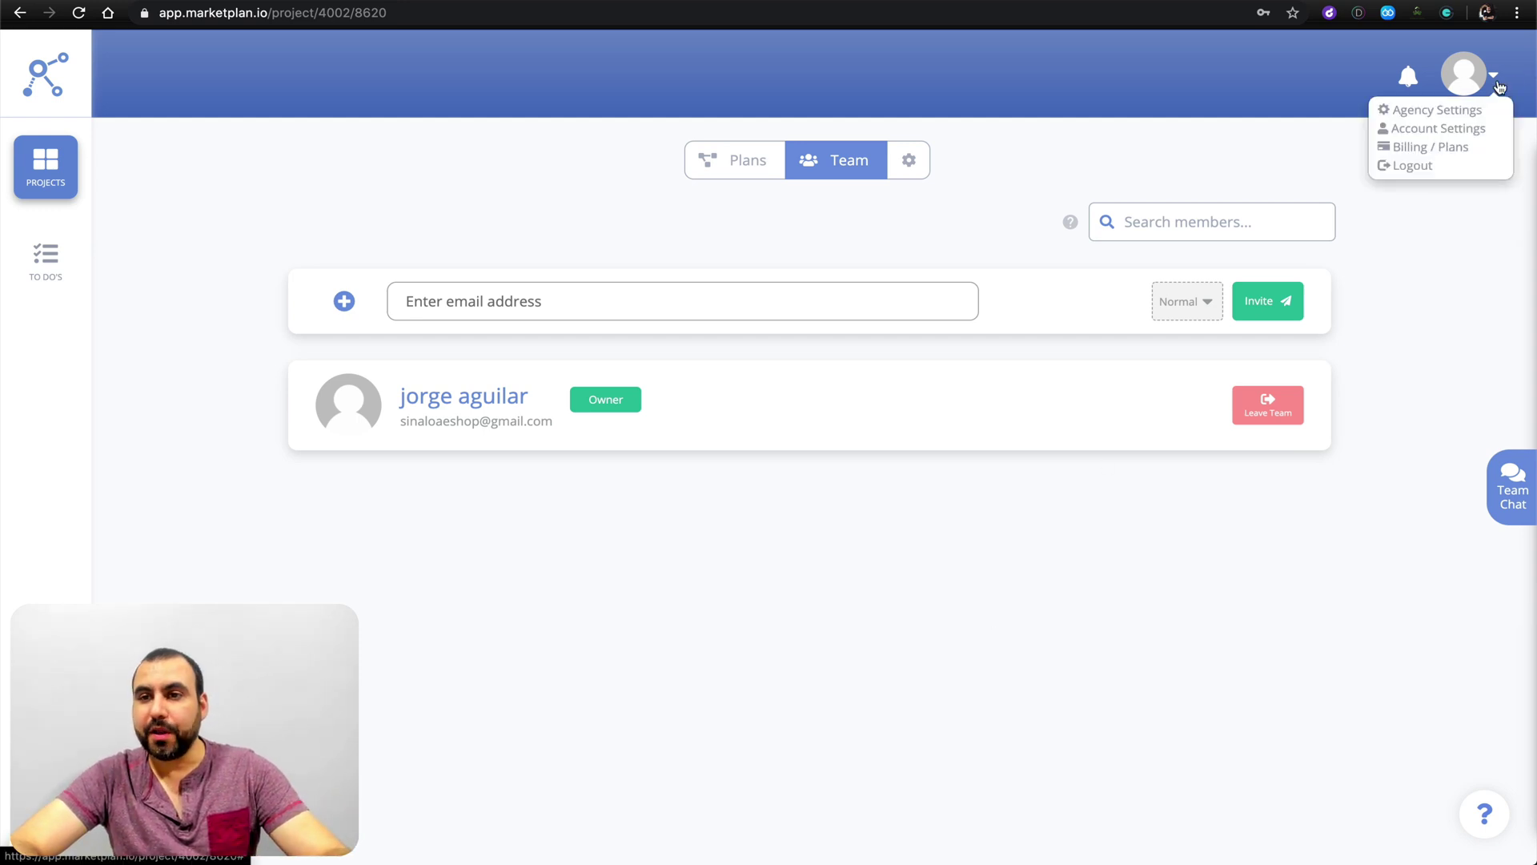
{"action": "left_click", "coordinate": [1439, 104]}
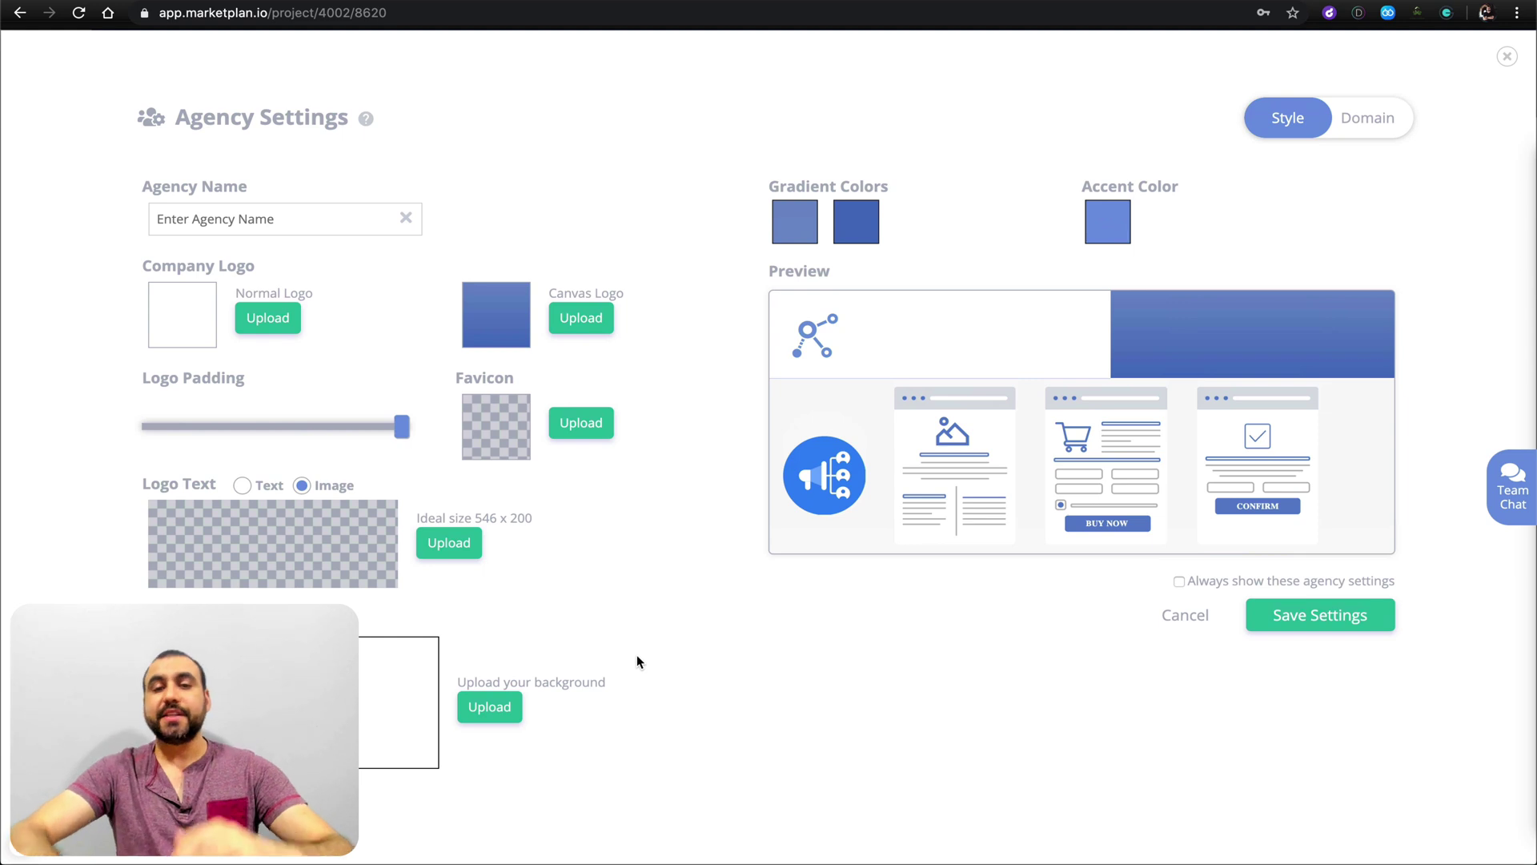
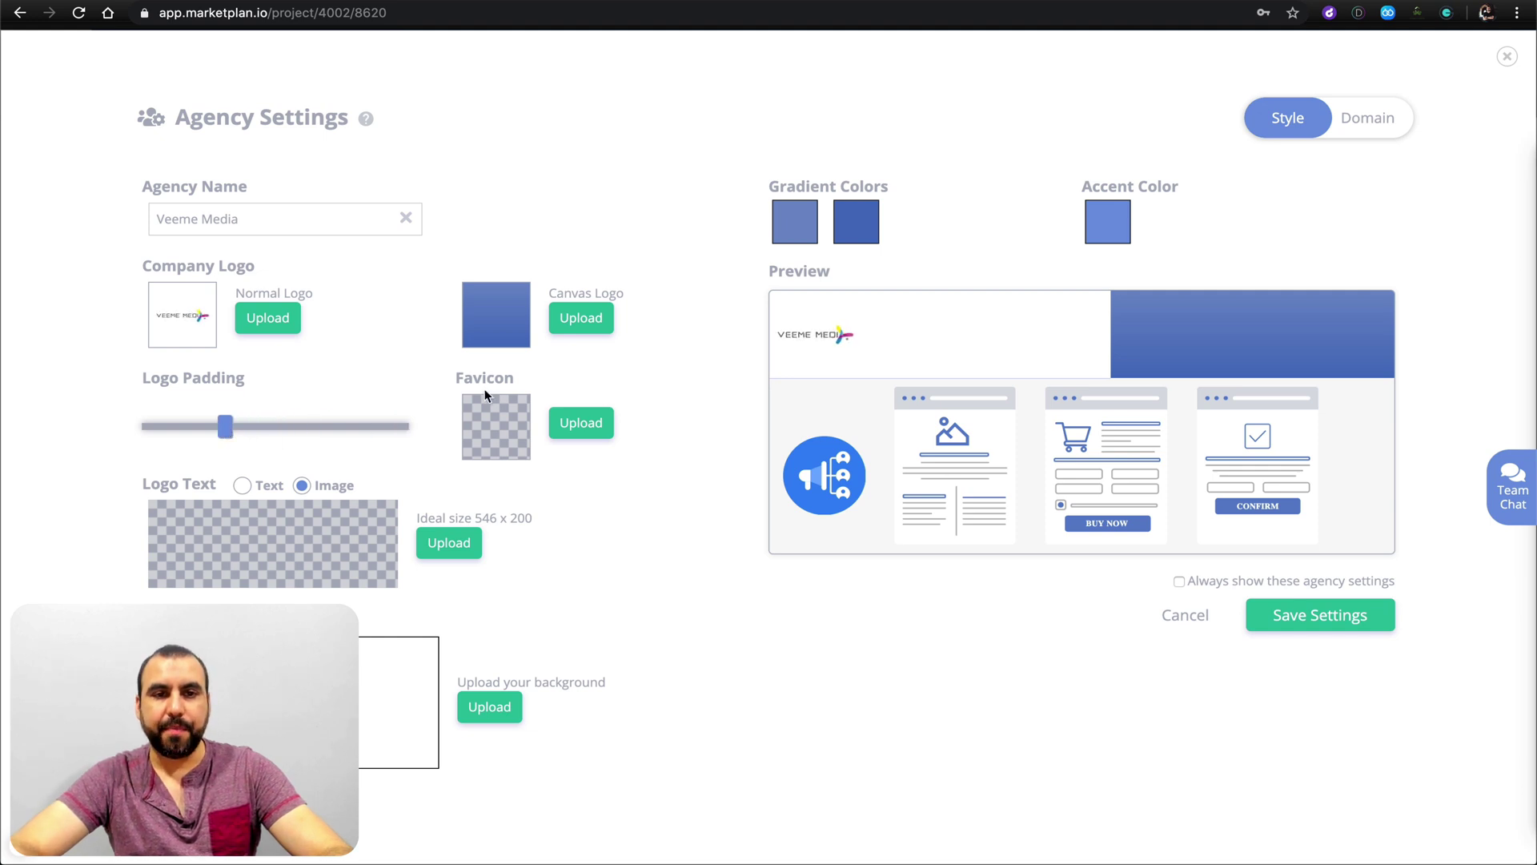
{"action": "left_click", "coordinate": [567, 318]}
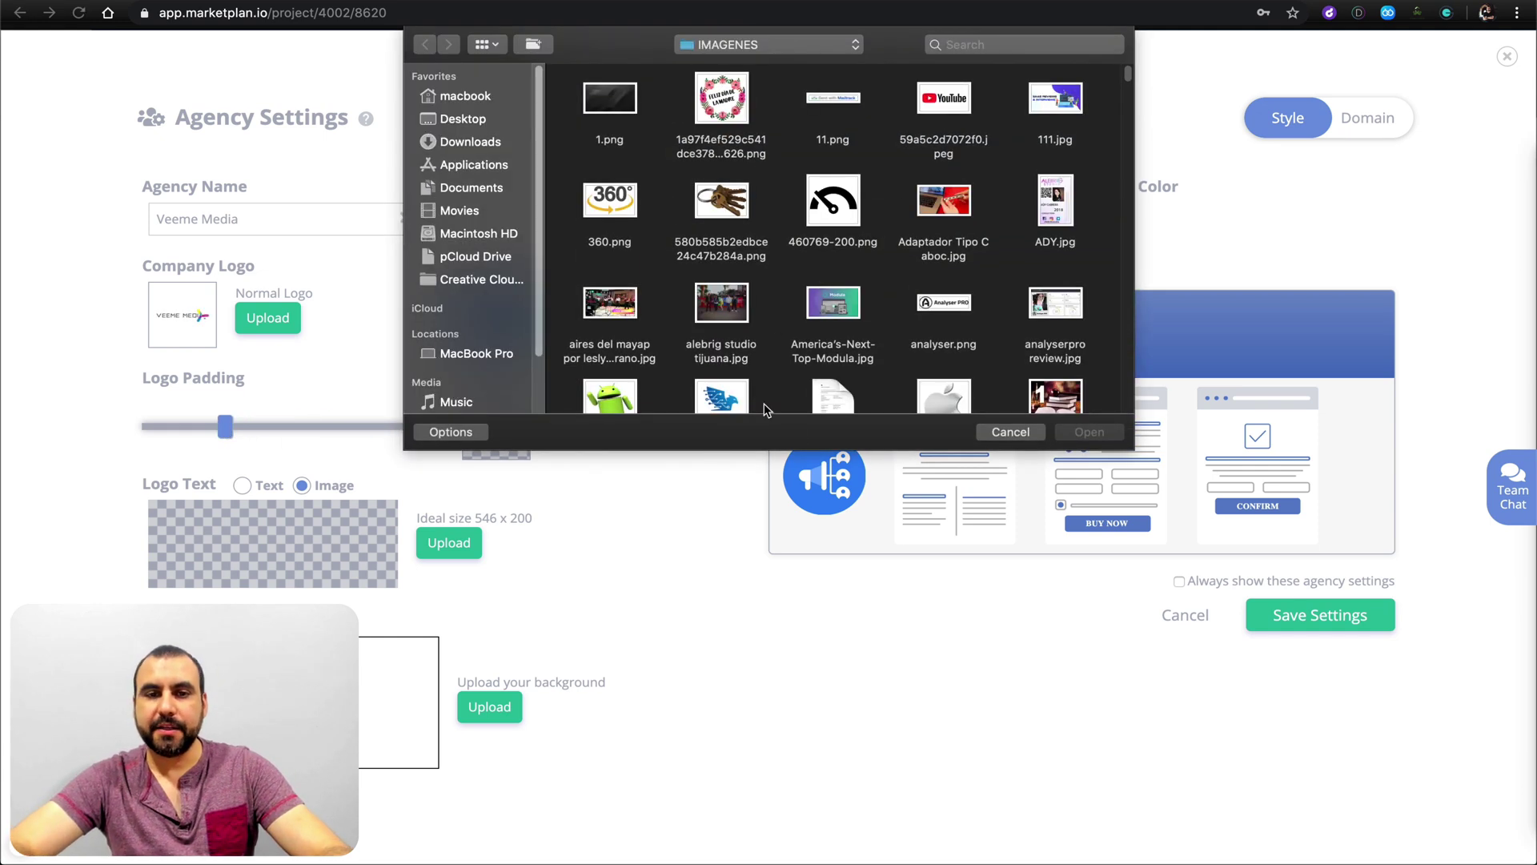
{"action": "left_click", "coordinate": [1019, 438]}
{"action": "left_click", "coordinate": [490, 330]}
{"action": "left_click", "coordinate": [1007, 433]}
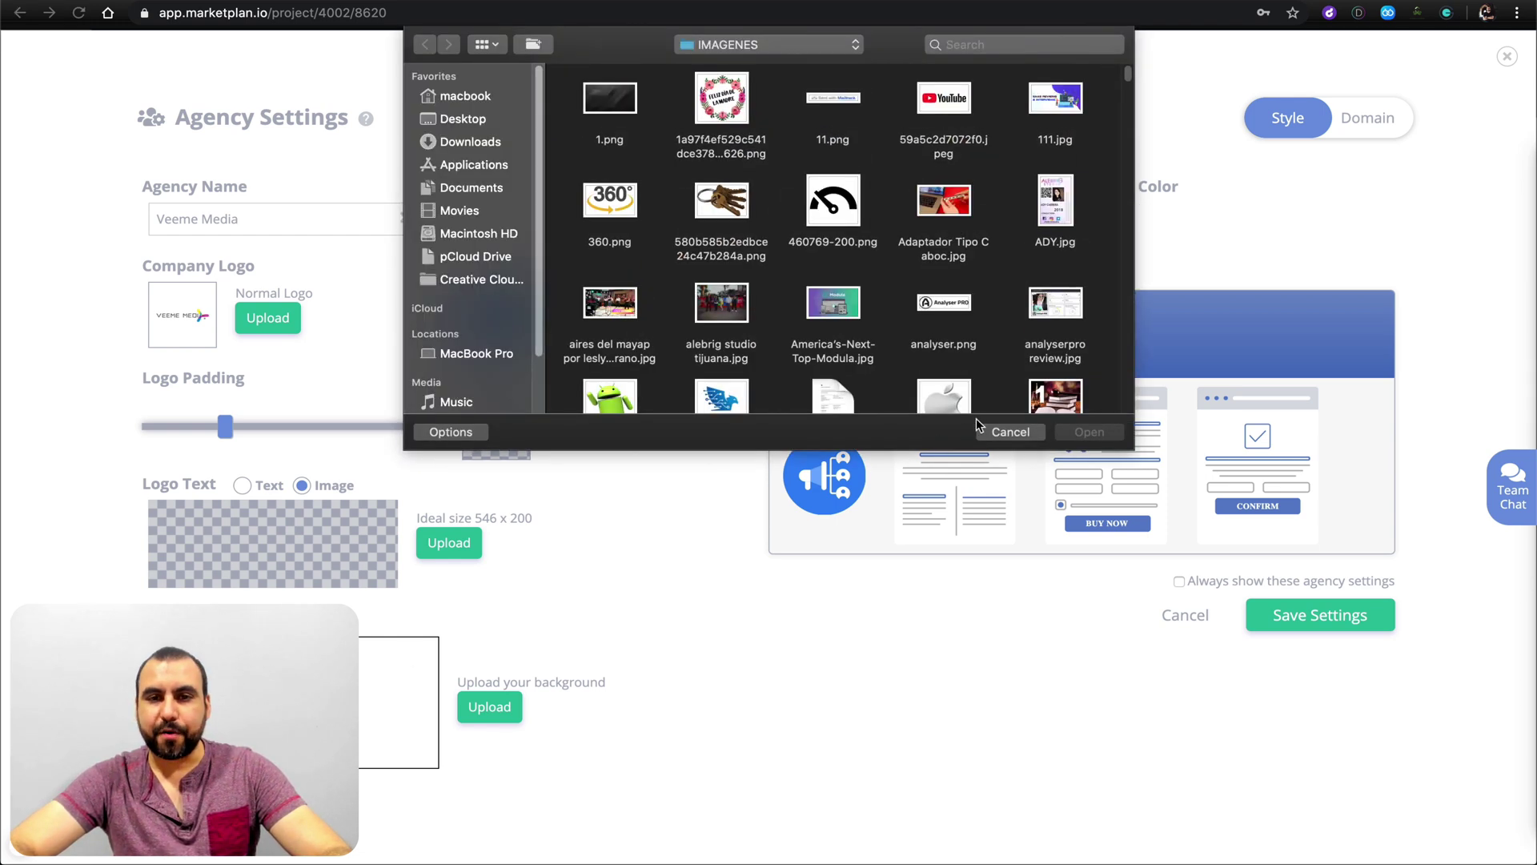
{"action": "left_click", "coordinate": [1011, 432]}
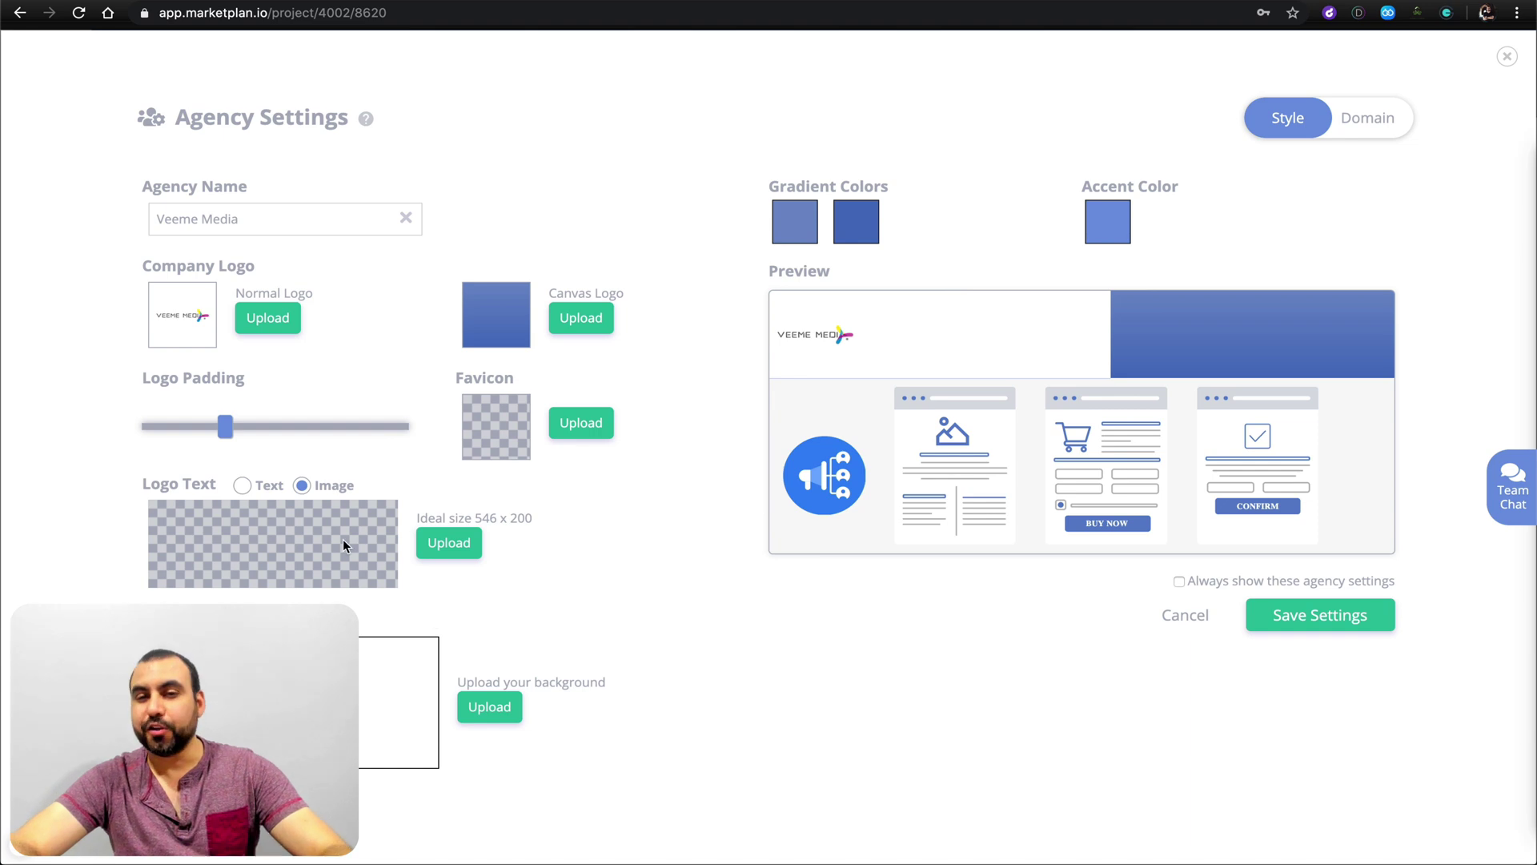
Step: Set the agency's first gradient color to purple and the second to magenta
{"action": "left_click", "coordinate": [796, 225]}
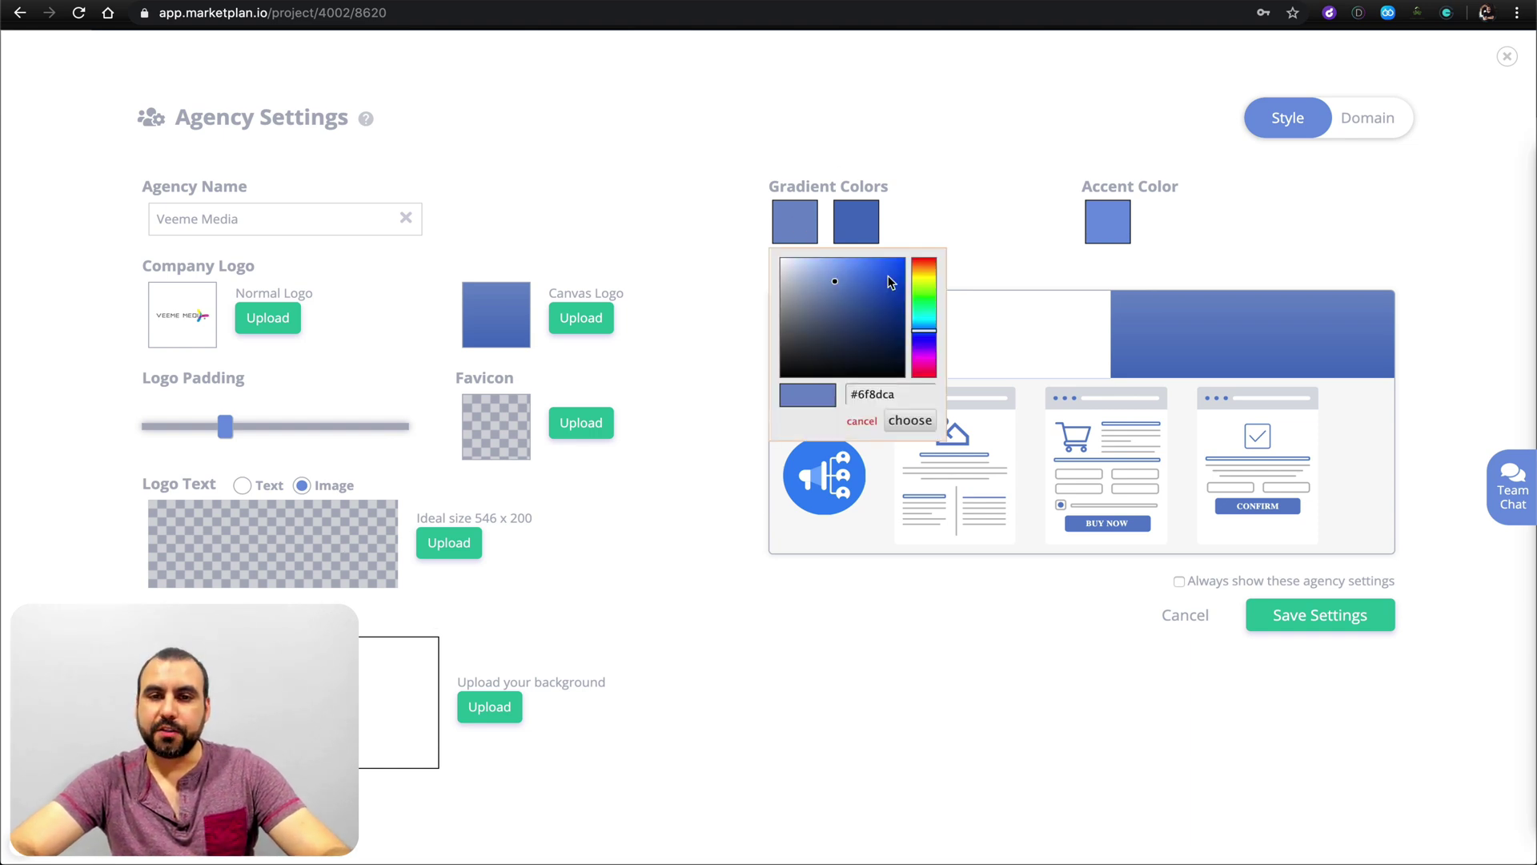
{"action": "left_click_drag", "start_coordinate": [923, 331], "coordinate": [990, 369]}
{"action": "left_click", "coordinate": [874, 230]}
{"action": "left_click_drag", "start_coordinate": [963, 315], "coordinate": [982, 231]}
{"action": "left_click", "coordinate": [970, 186]}
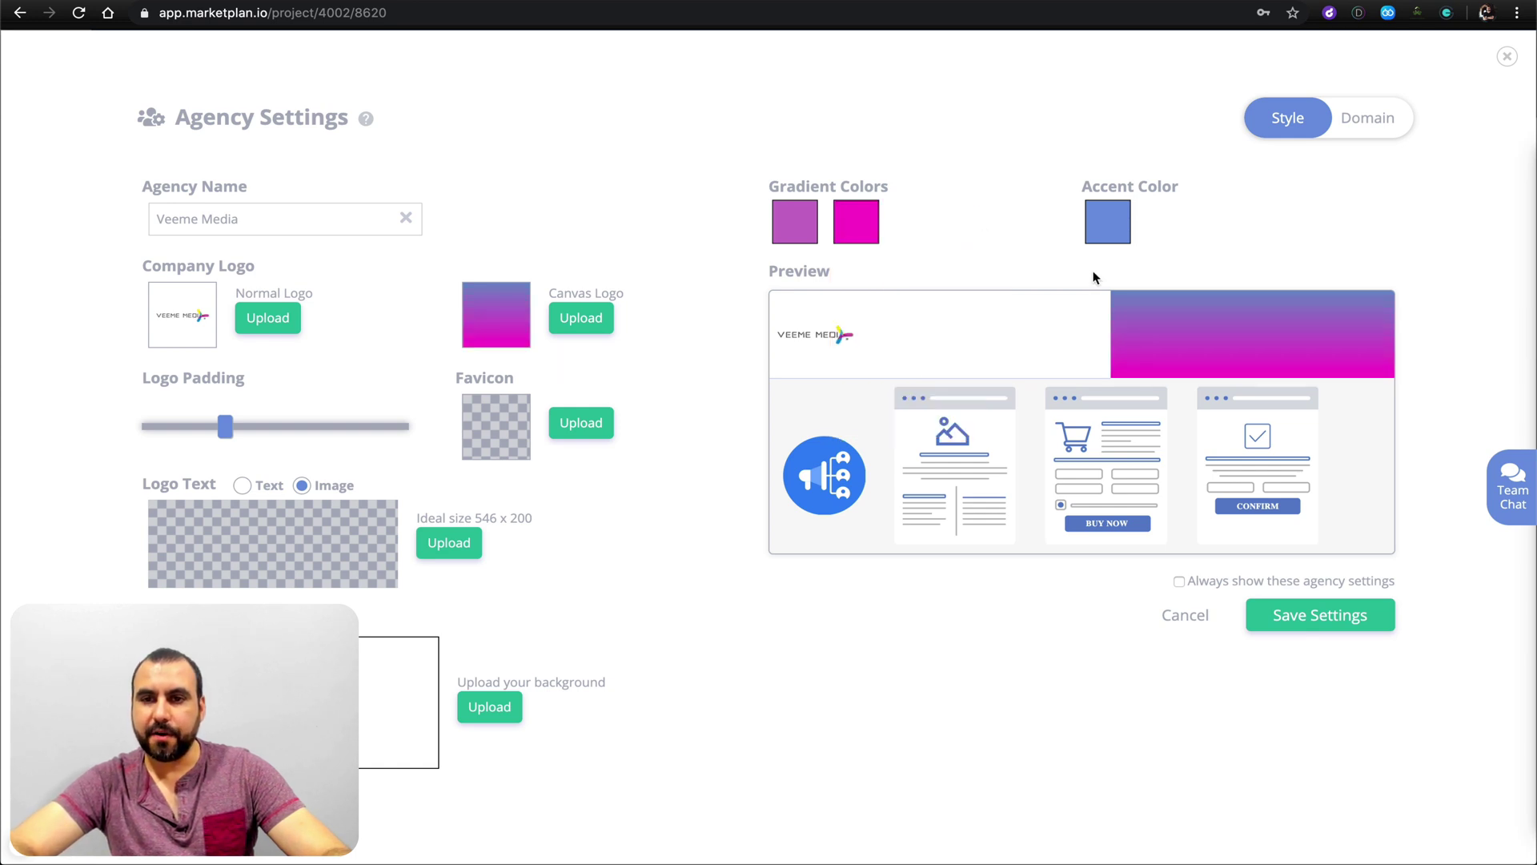
Step: Set the agency's accent color to pinkish purple and save the agency settings
{"action": "left_click", "coordinate": [1097, 212]}
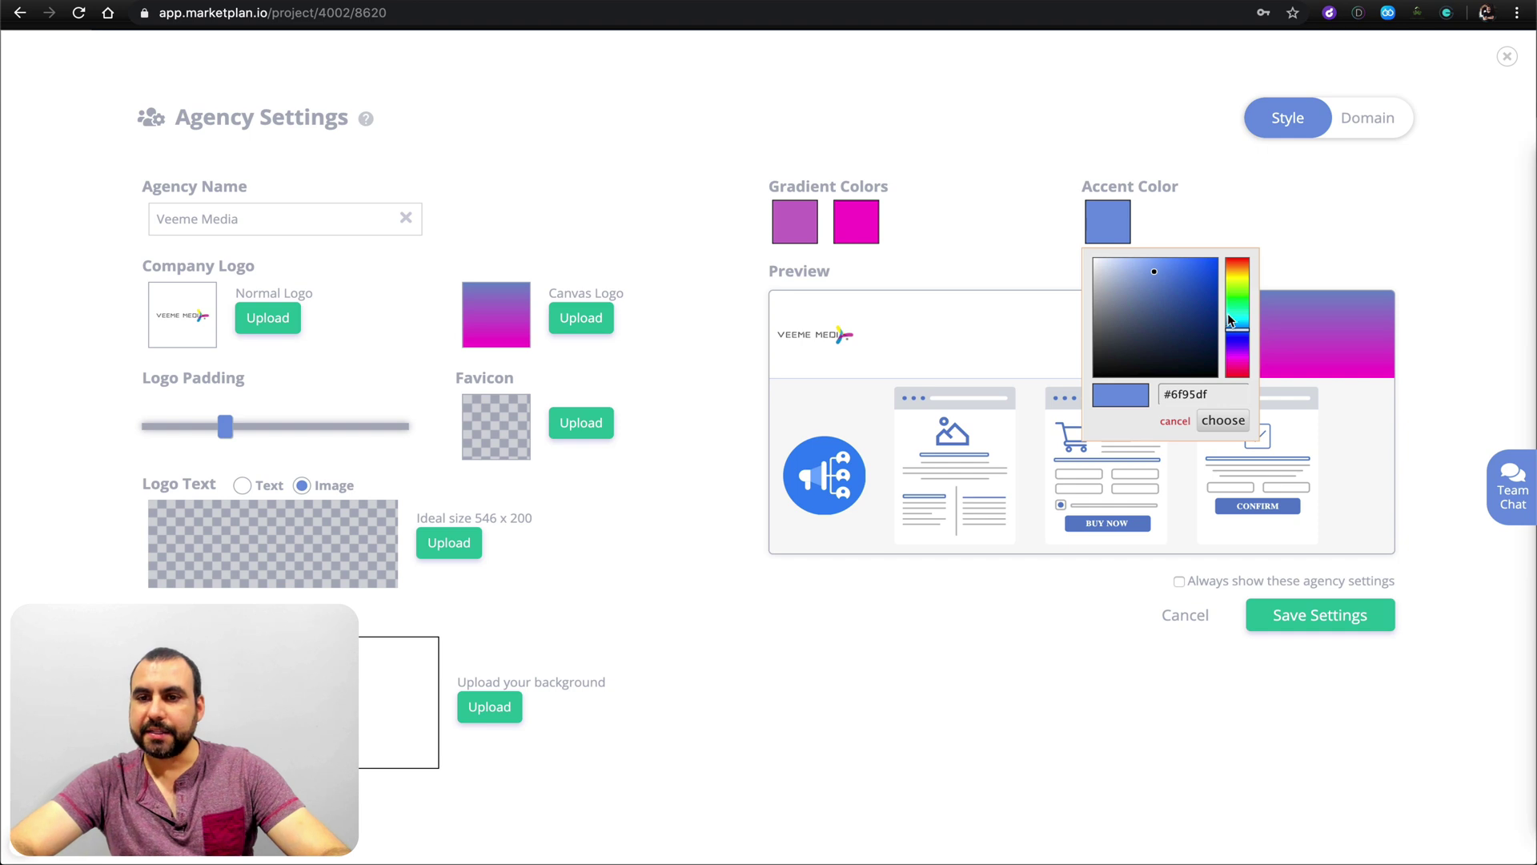
{"action": "left_click_drag", "start_coordinate": [1233, 323], "coordinate": [1237, 365]}
{"action": "left_click", "coordinate": [1007, 173]}
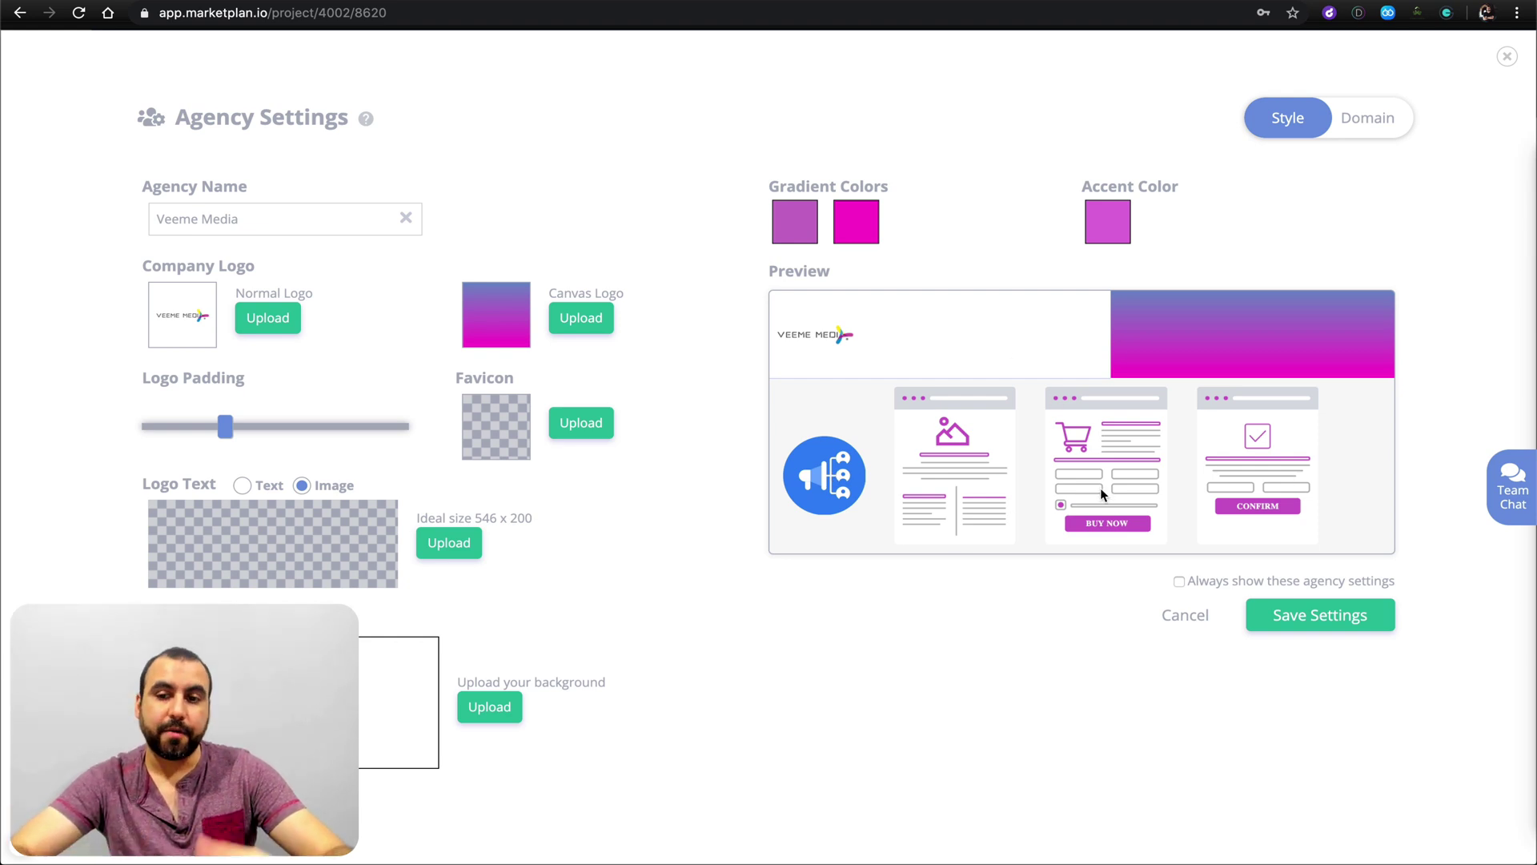
{"action": "left_click", "coordinate": [1330, 629]}
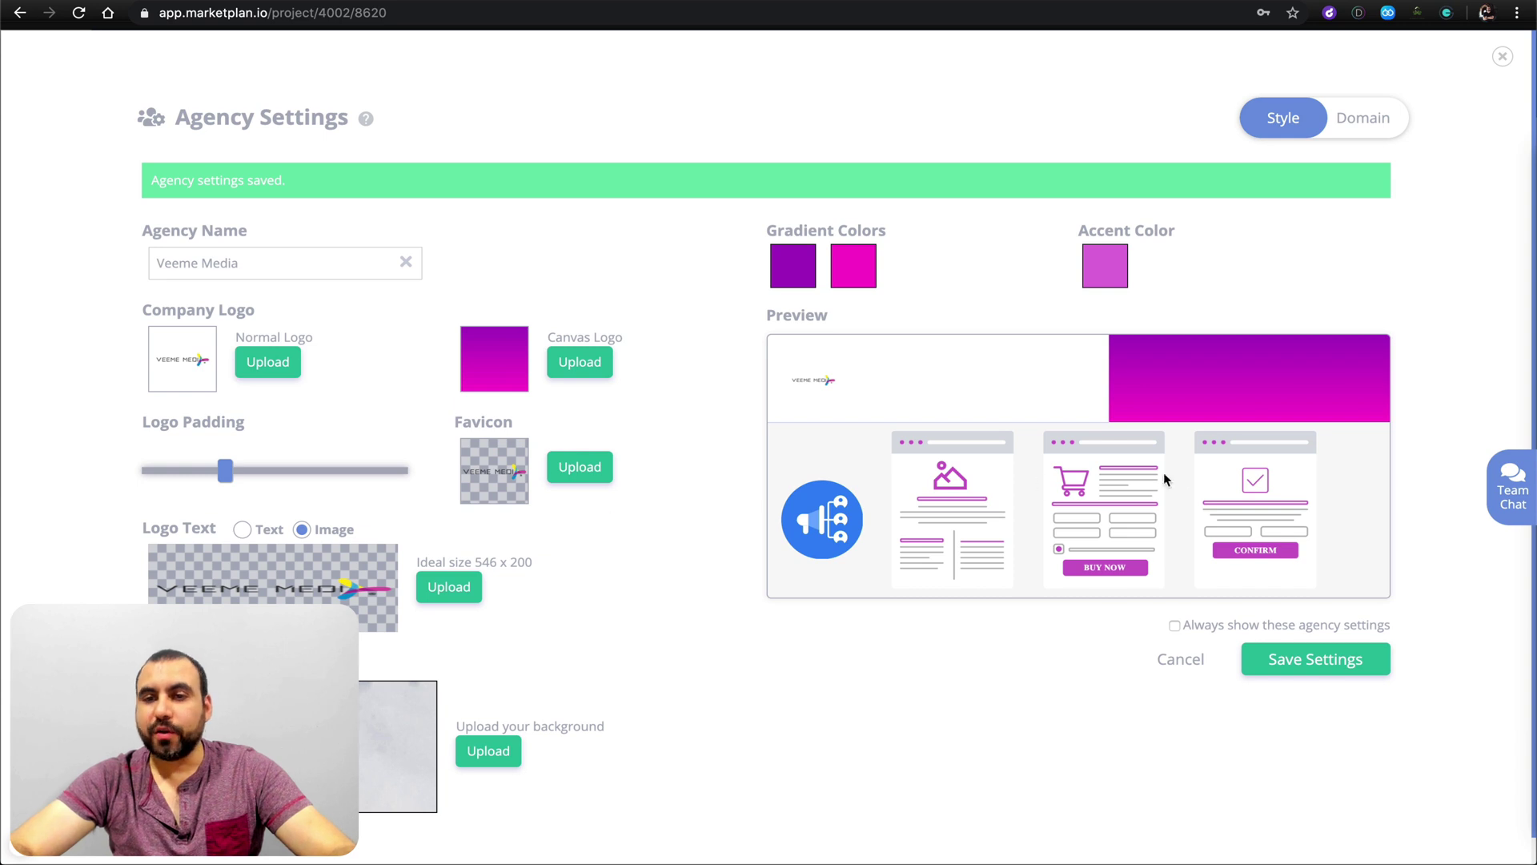
Step: Open the connected agency domain plan.veememedia.com from the domain settings and view the team chat on the branded site
{"action": "left_click", "coordinate": [1359, 128]}
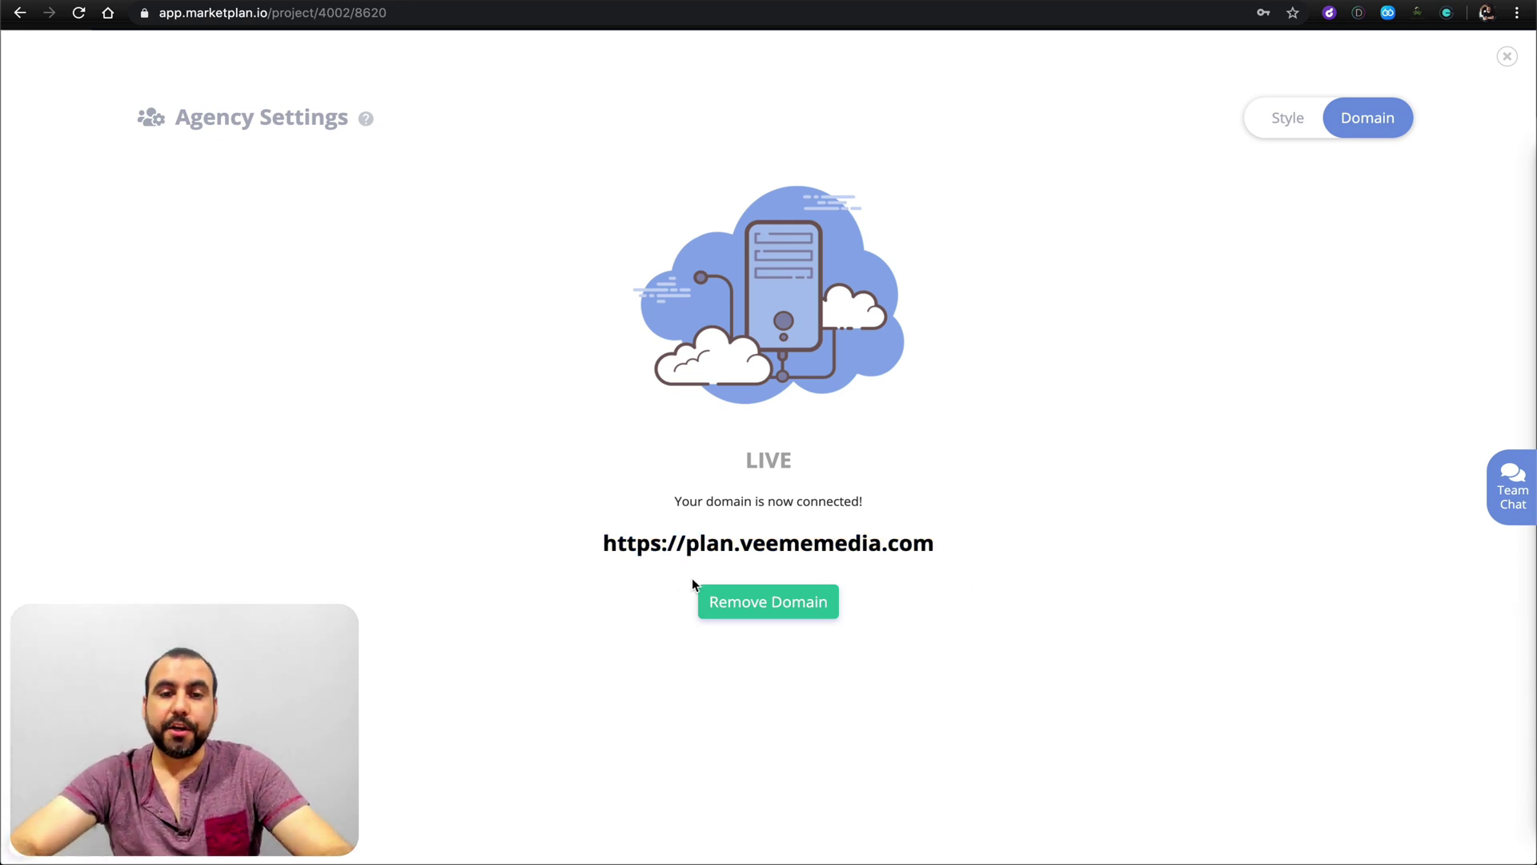
{"action": "left_click", "coordinate": [911, 551]}
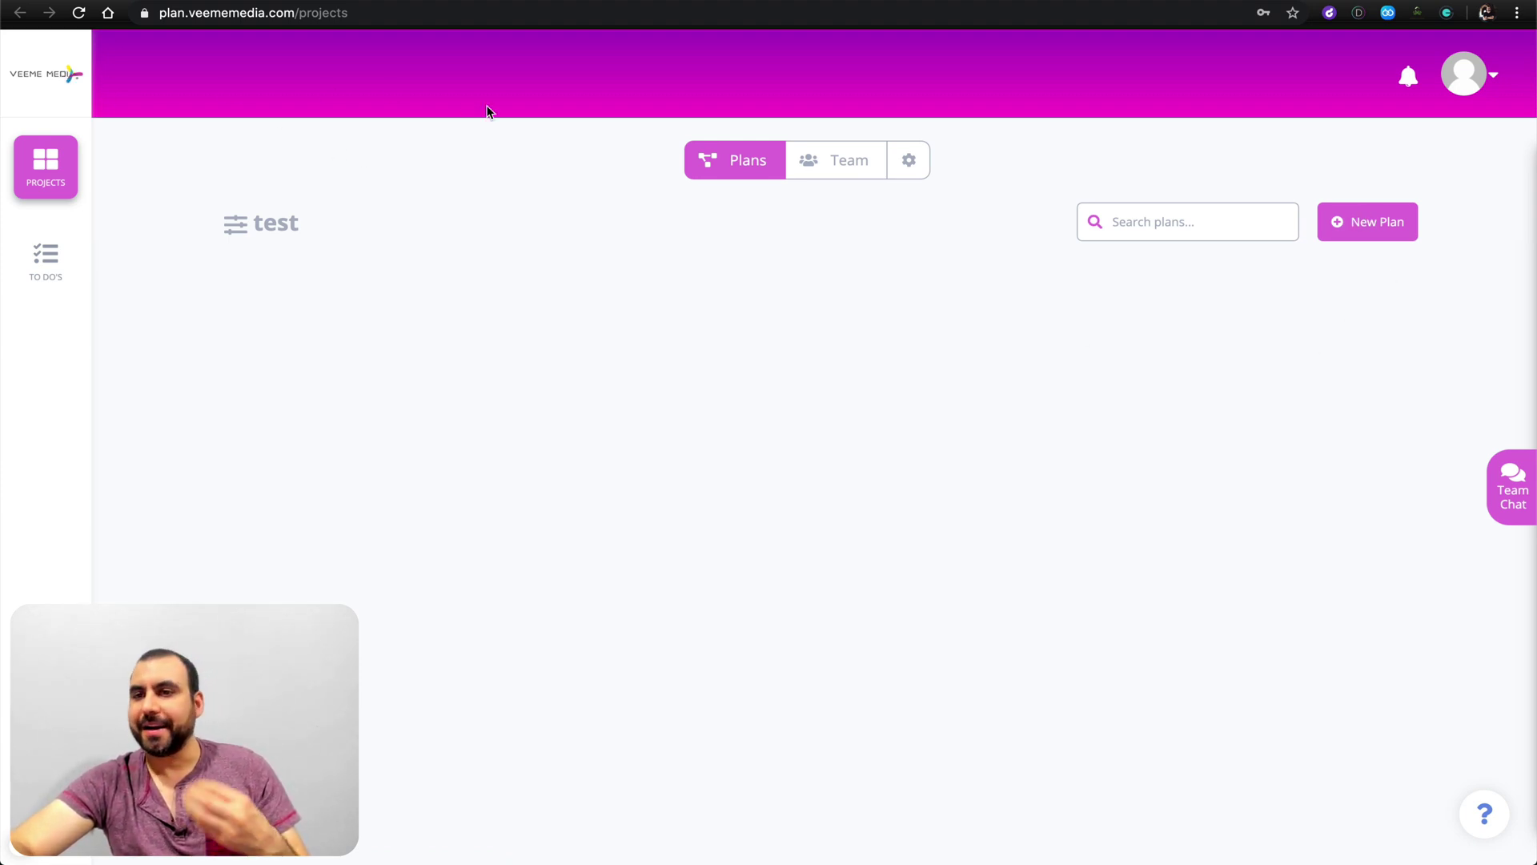
{"action": "left_click", "coordinate": [1494, 474]}
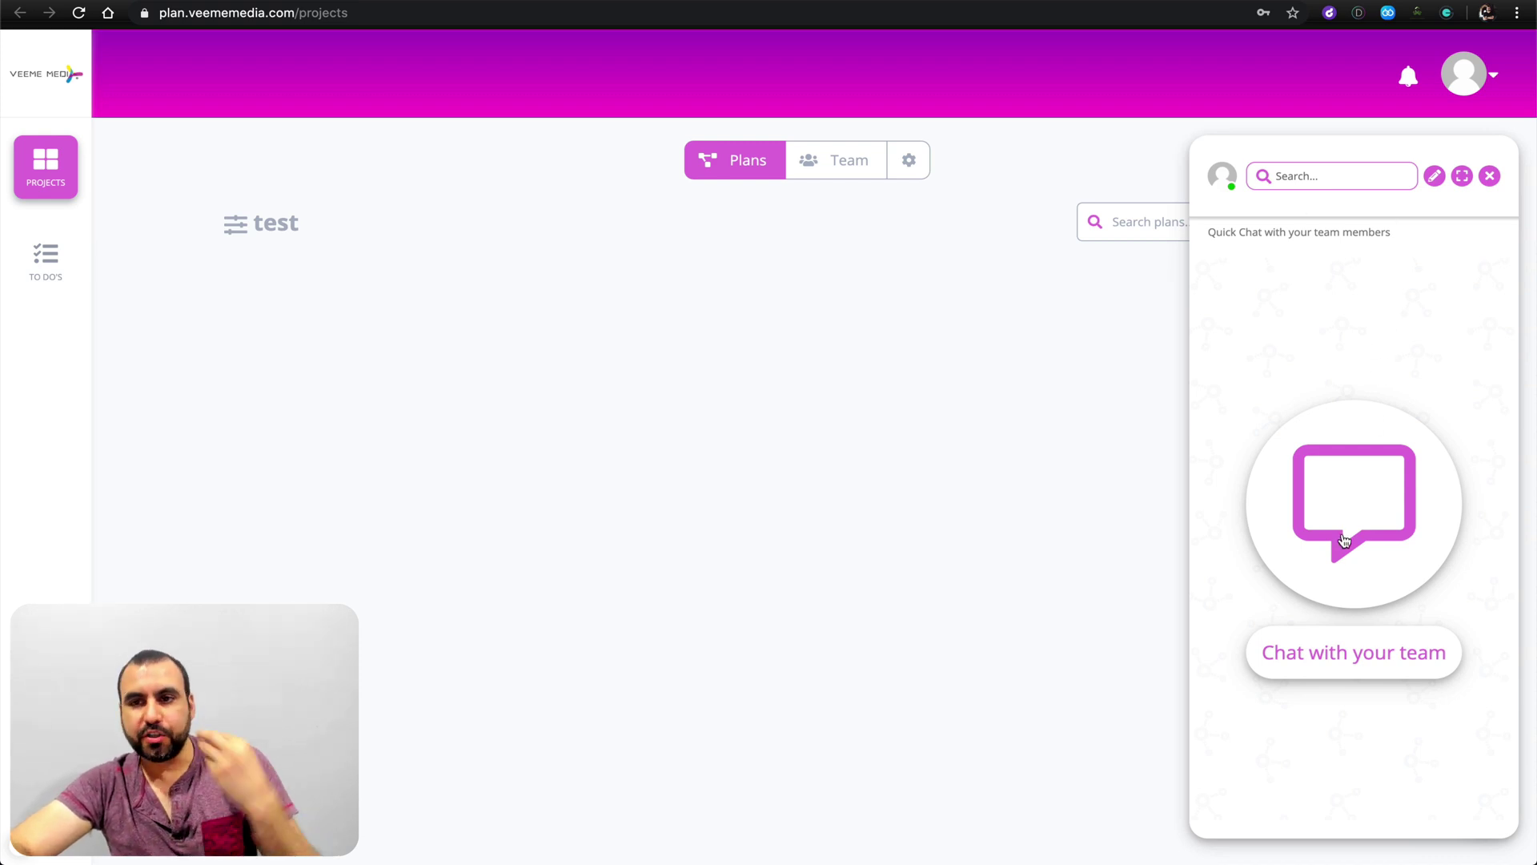
Step: Close the team chat, view the test project's team members and return to its plans
{"action": "left_click", "coordinate": [1489, 177]}
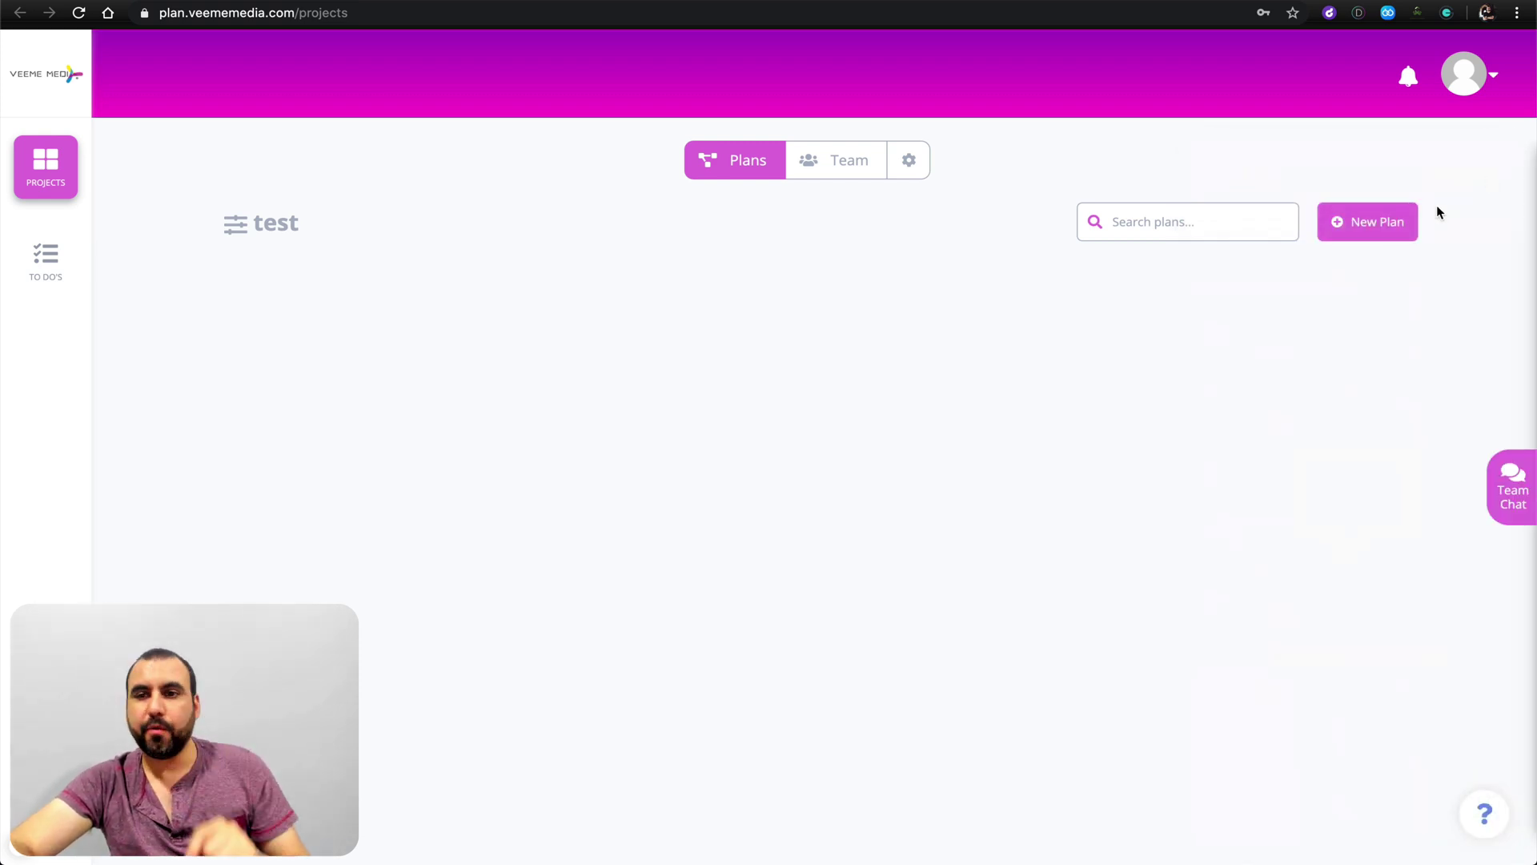
{"action": "left_click", "coordinate": [844, 168]}
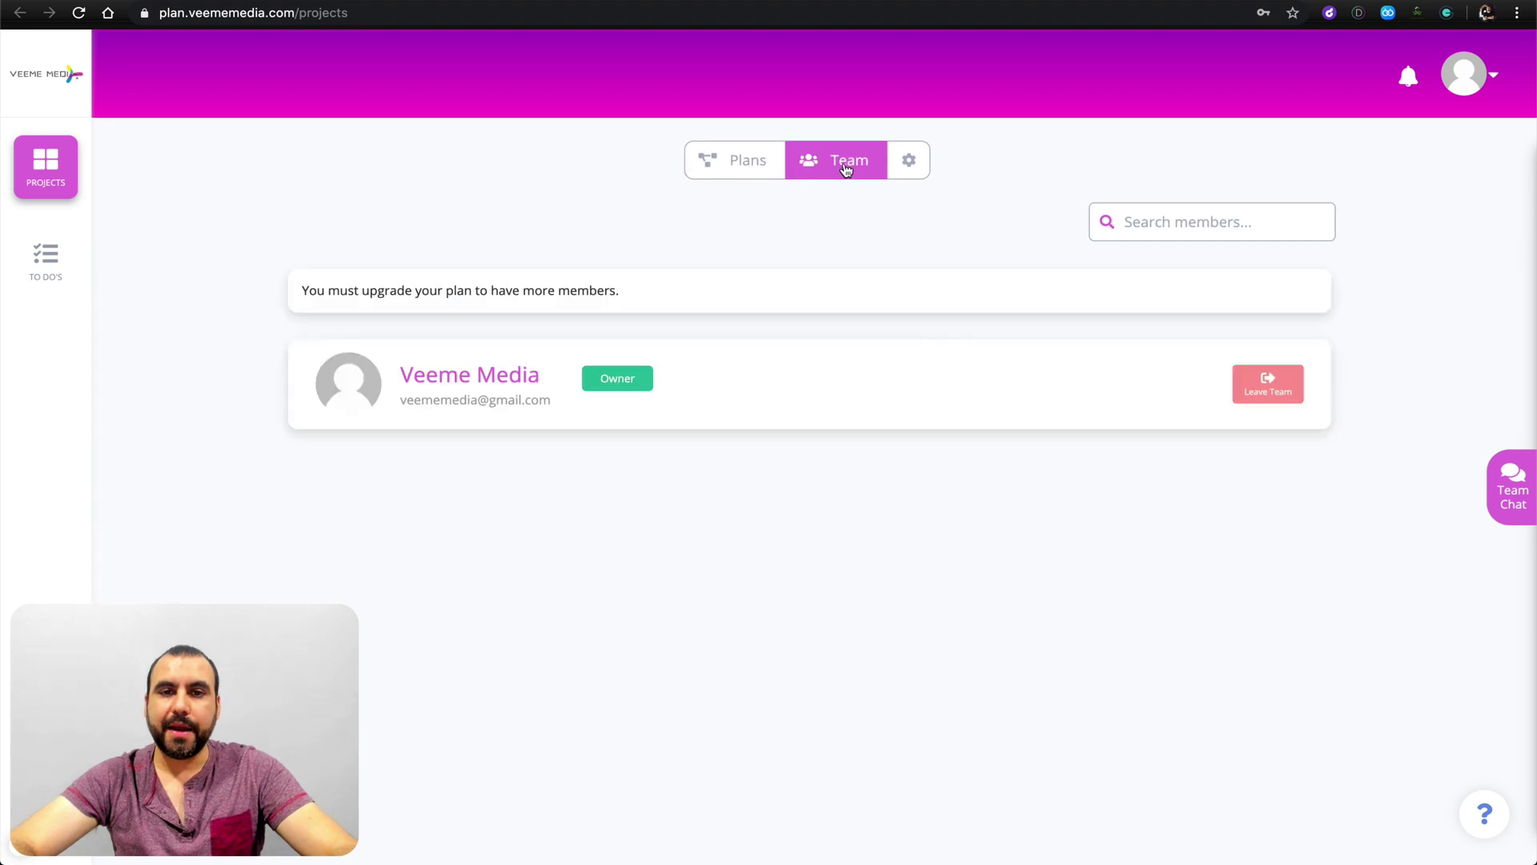
{"action": "left_click", "coordinate": [752, 167]}
Step: Create a new plan named "test" in the test project
{"action": "left_click", "coordinate": [1353, 222]}
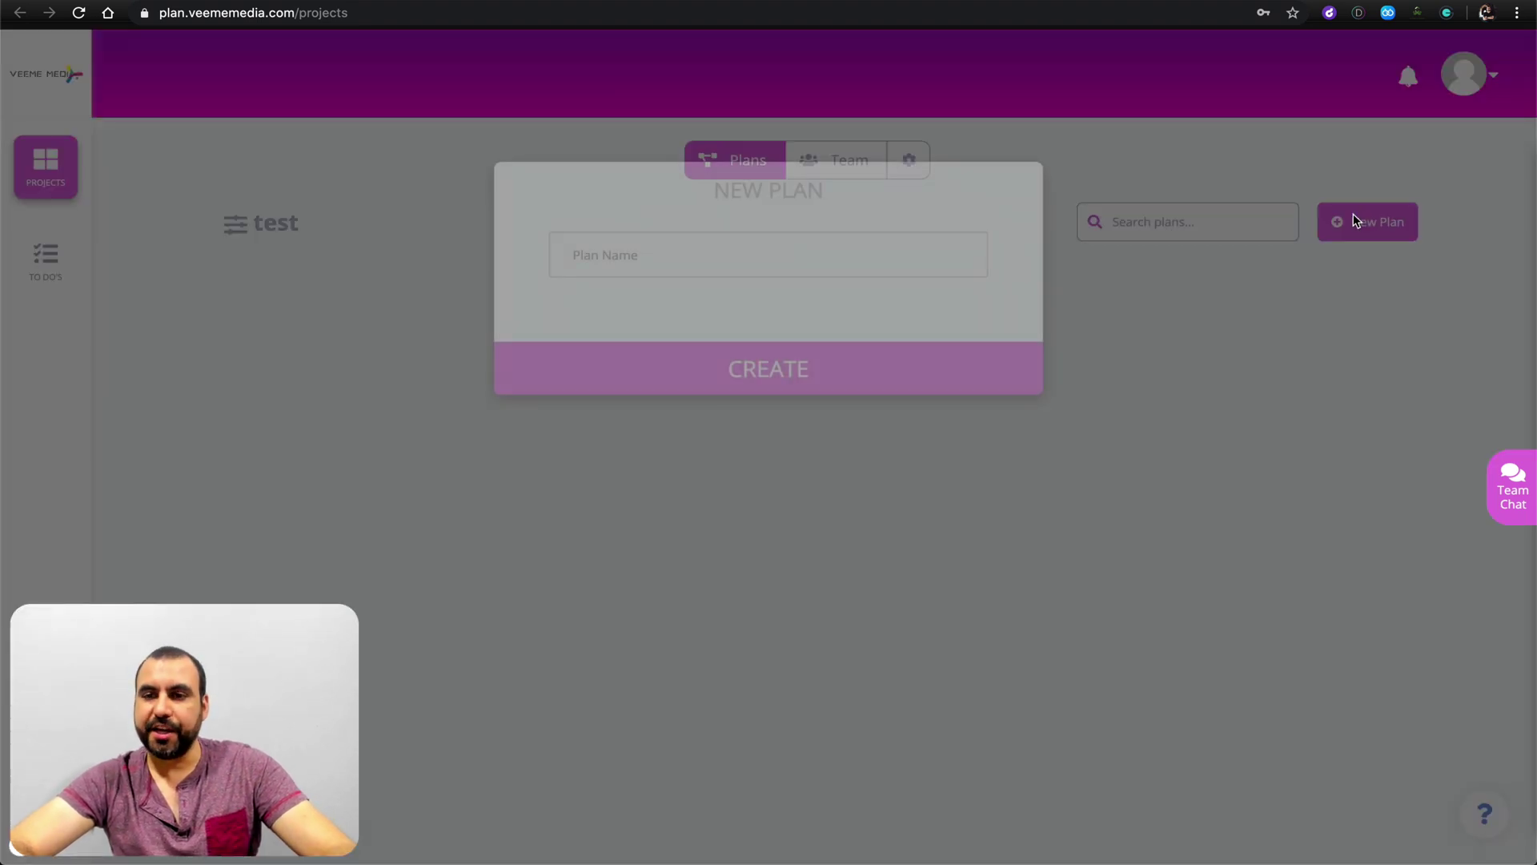
{"action": "left_click", "coordinate": [628, 265]}
{"action": "type", "text": "test"}
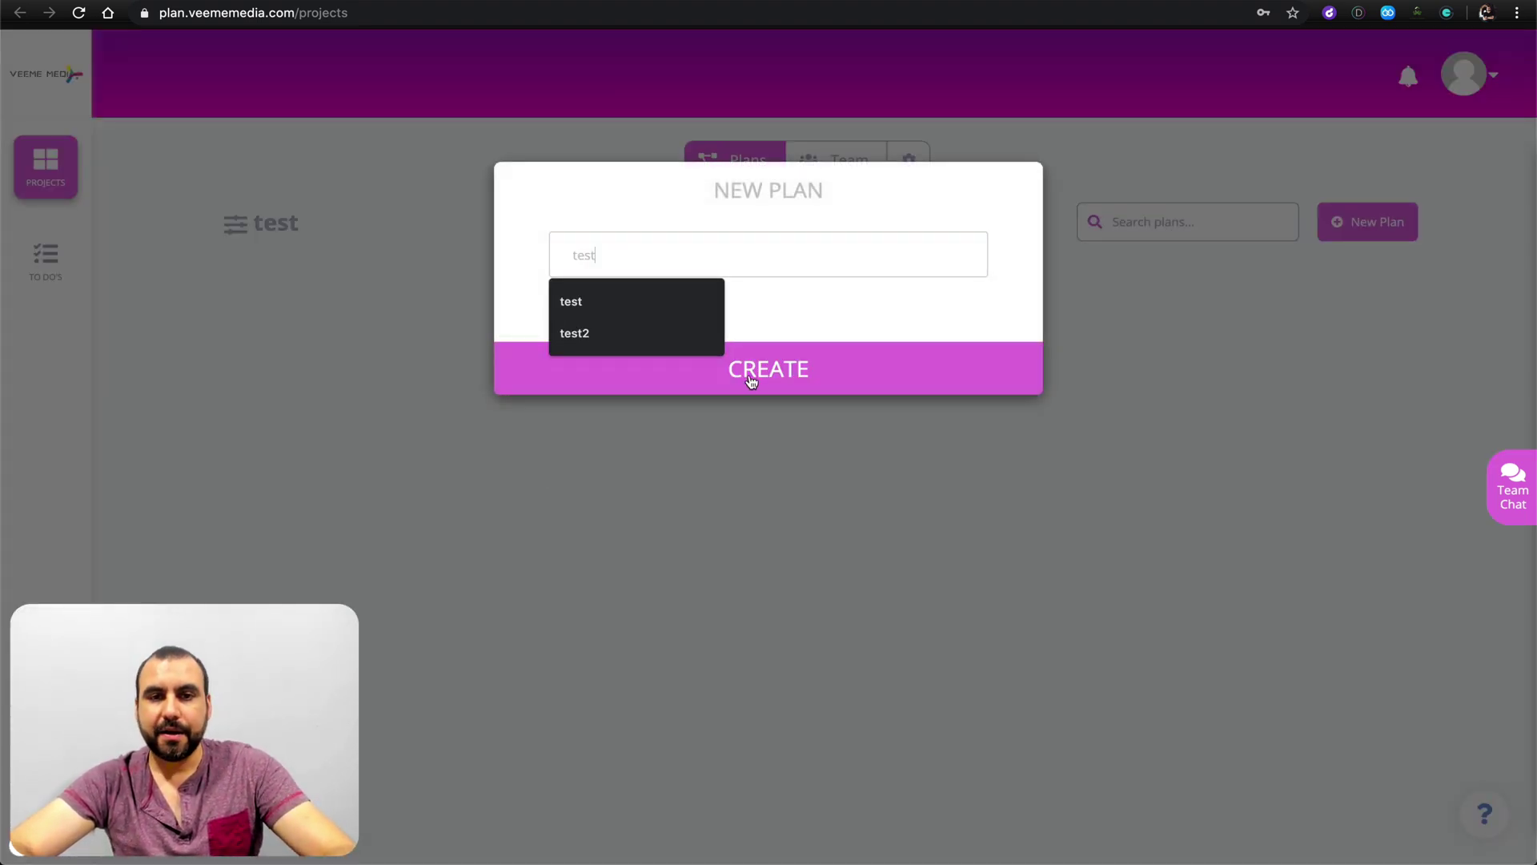
{"action": "left_click", "coordinate": [775, 376]}
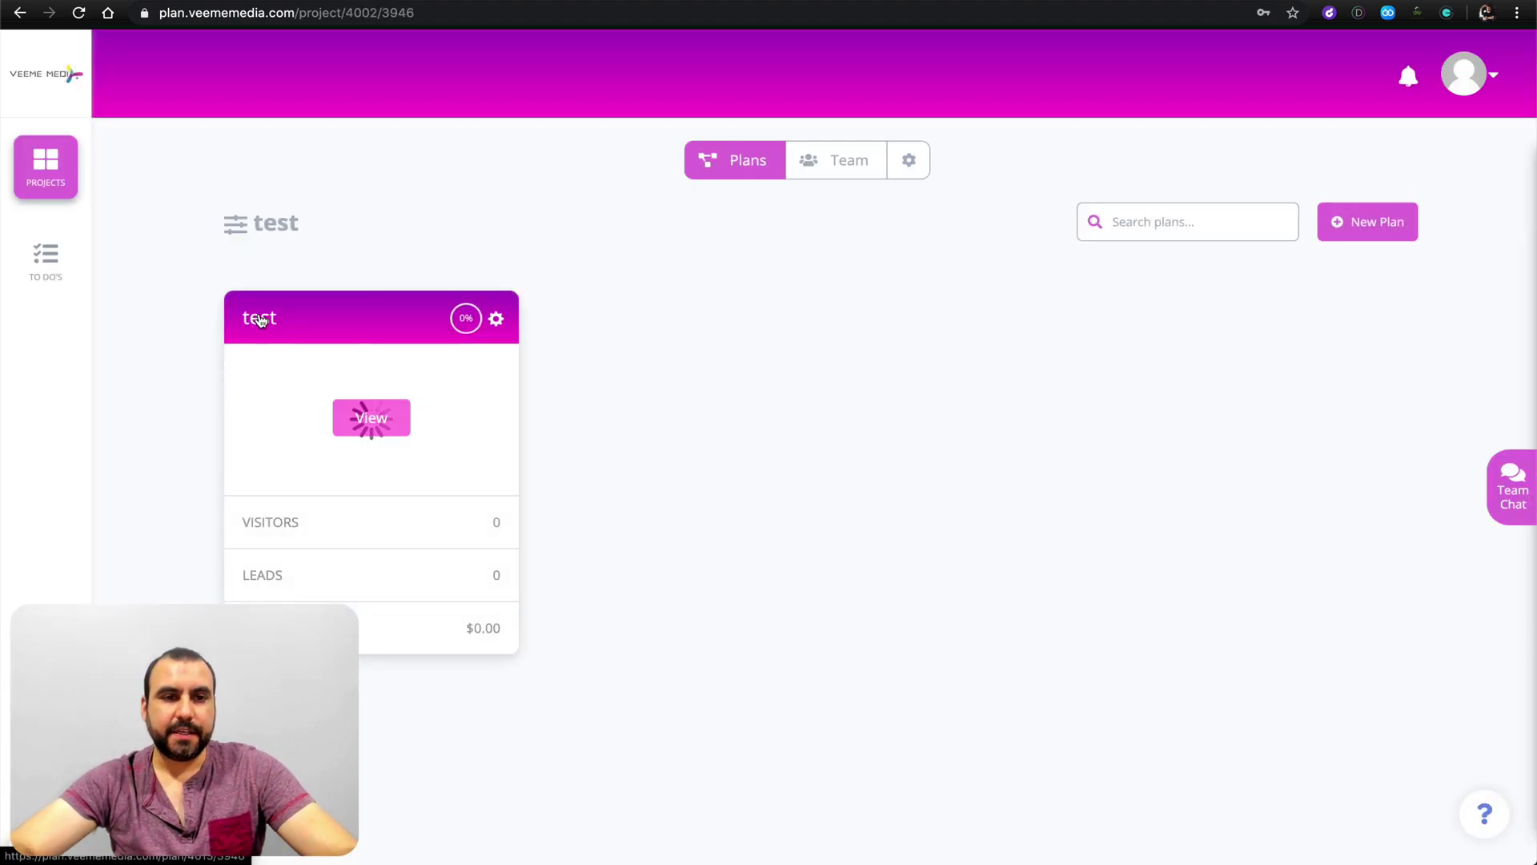
Step: Open the test plan and place a Sales Page on its empty canvas
{"action": "left_click", "coordinate": [386, 433]}
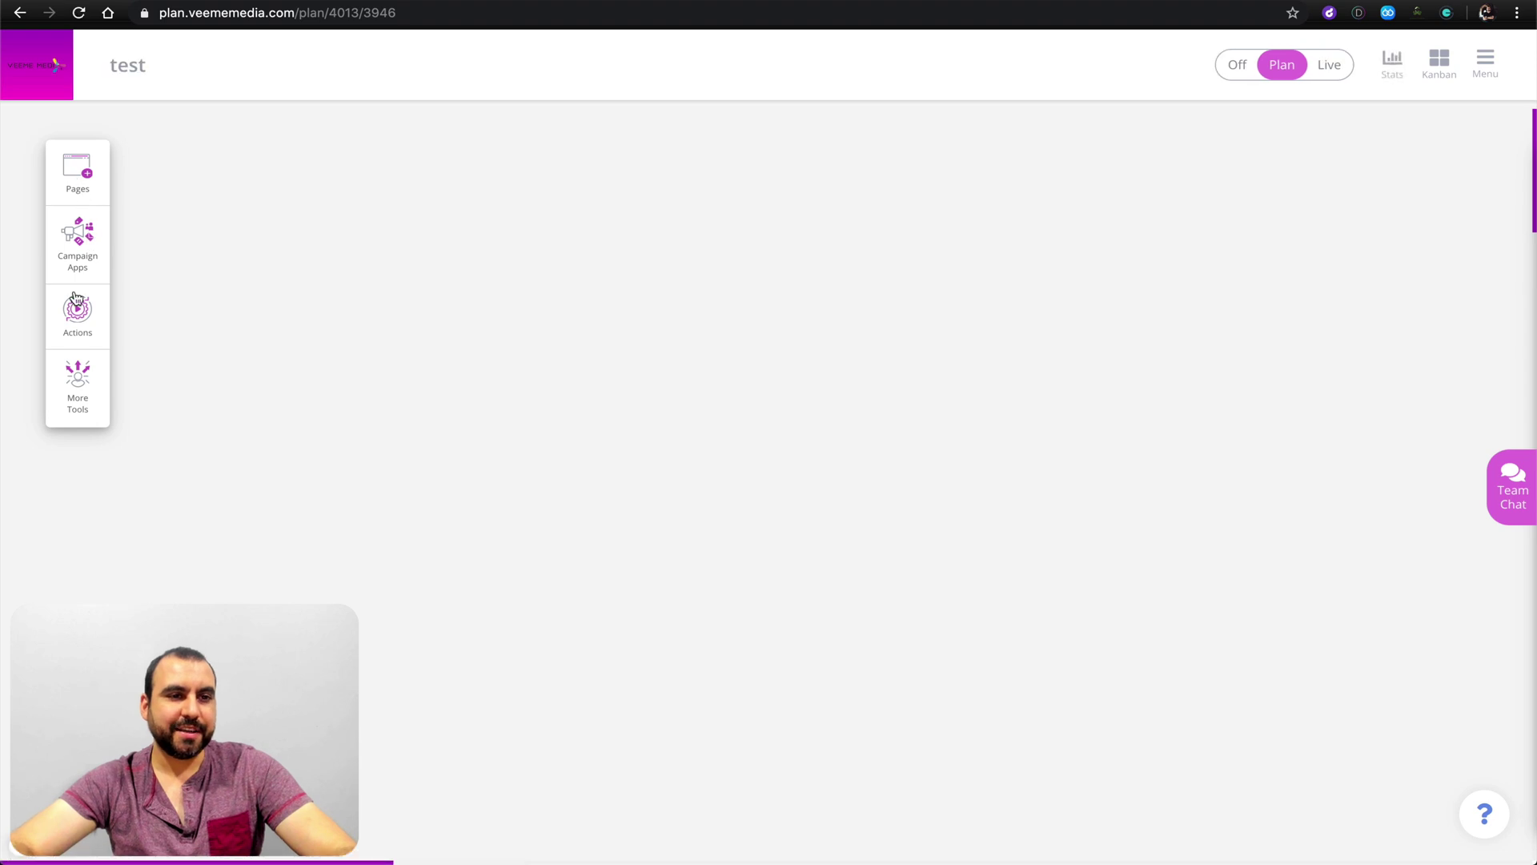
{"action": "left_click", "coordinate": [77, 176]}
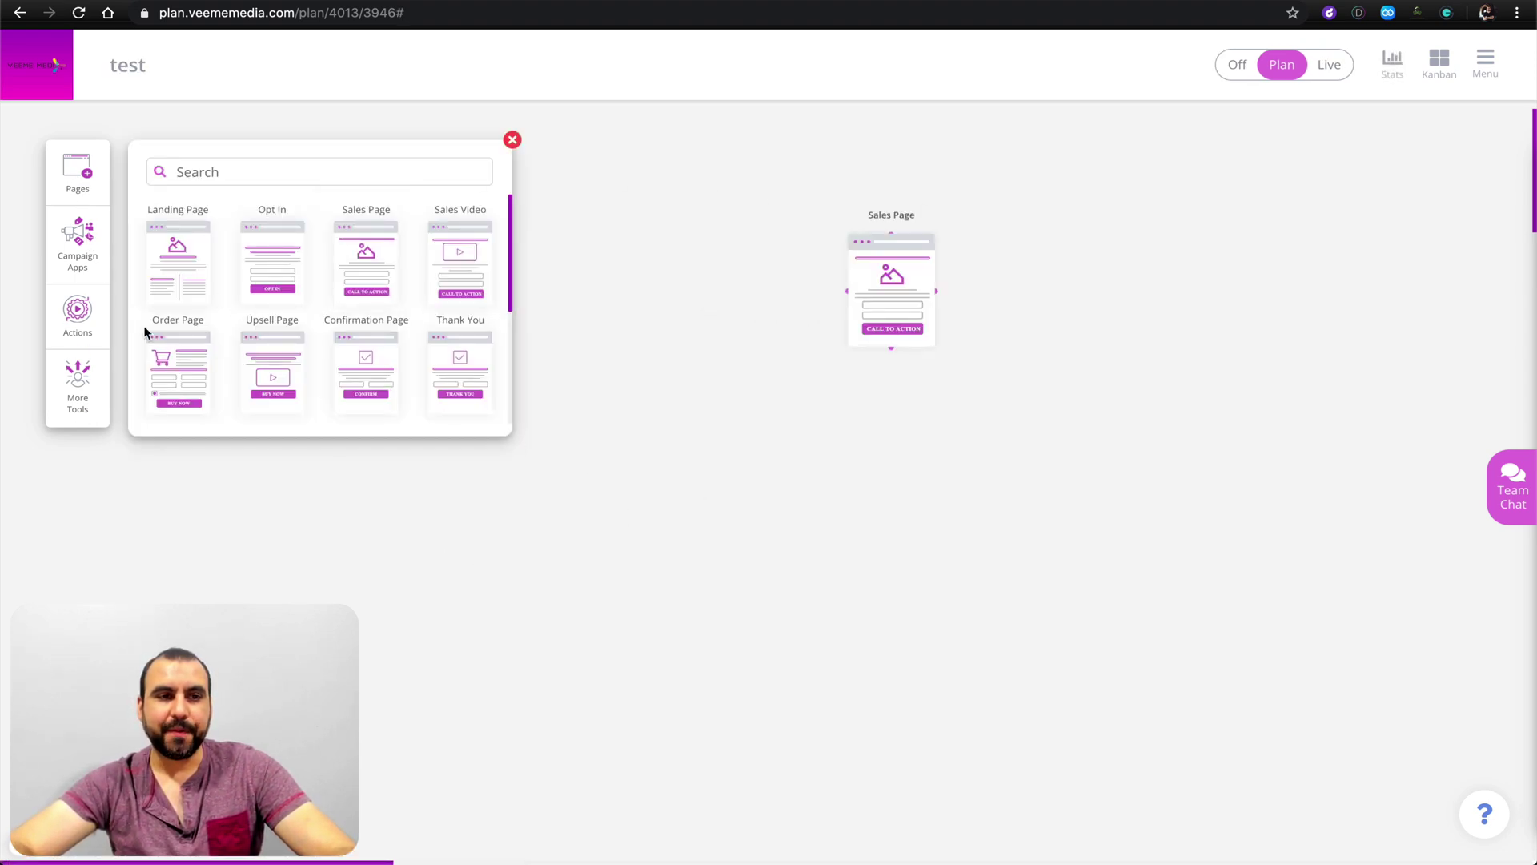
Step: Look through the campaign apps, actions, extra tools and page types available for the plan, then close the element picker
{"action": "left_click", "coordinate": [77, 240]}
{"action": "left_click", "coordinate": [77, 314]}
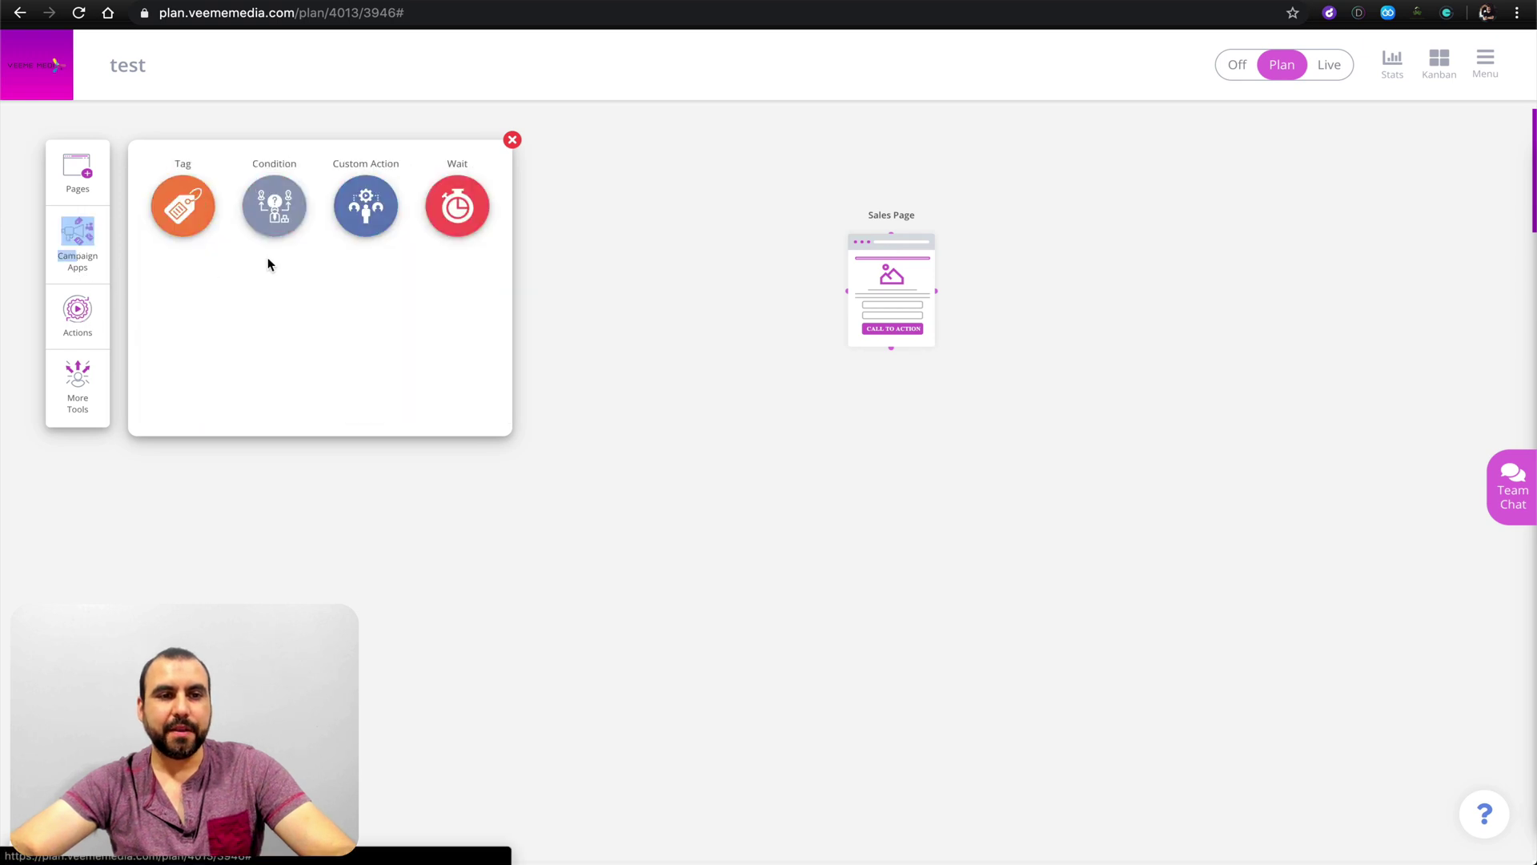
{"action": "left_click", "coordinate": [78, 376]}
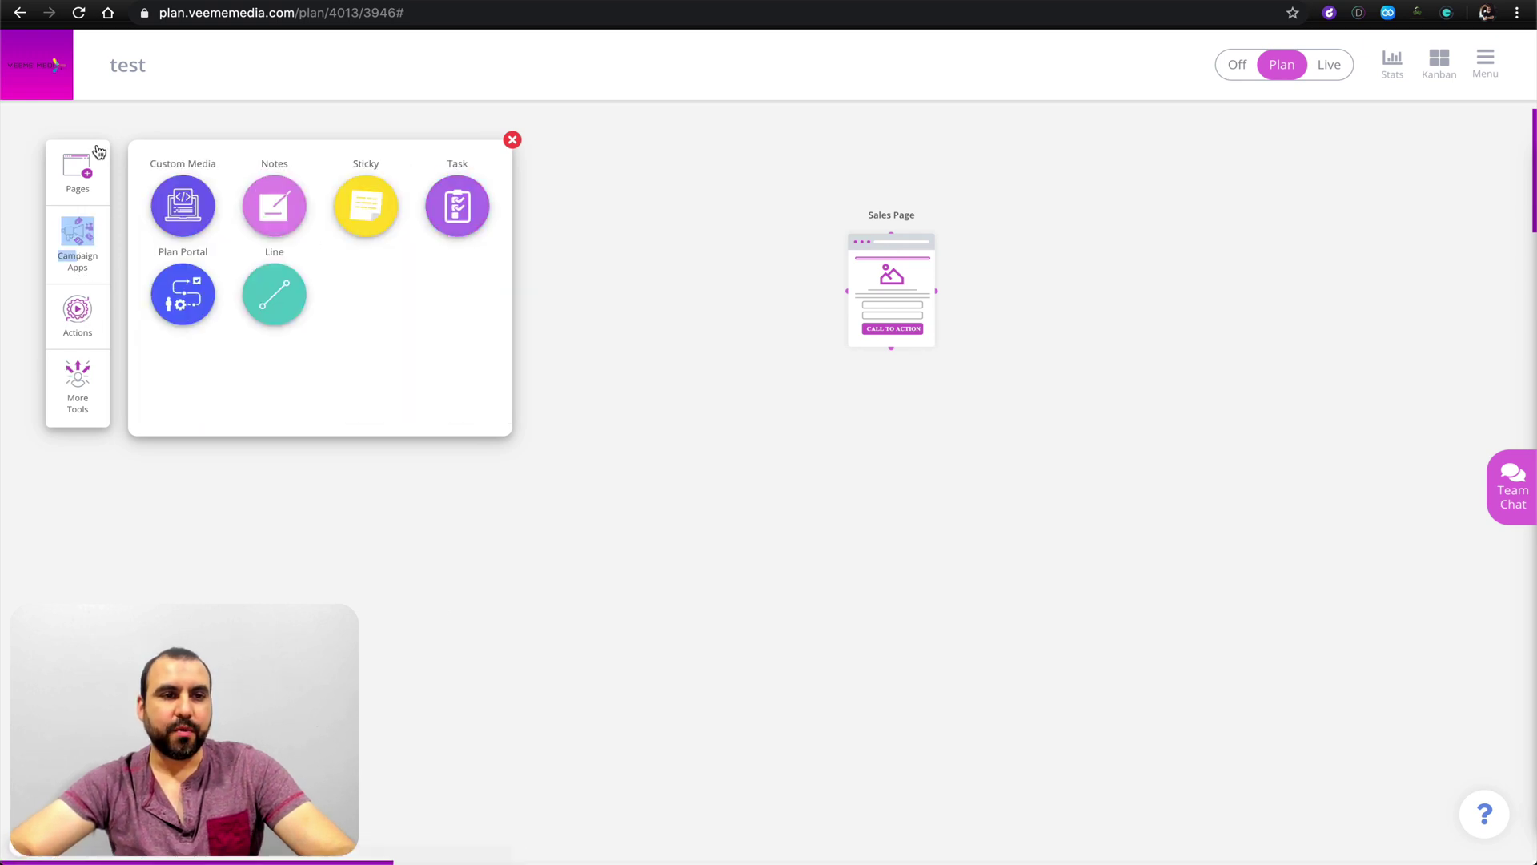
{"action": "left_click", "coordinate": [98, 151]}
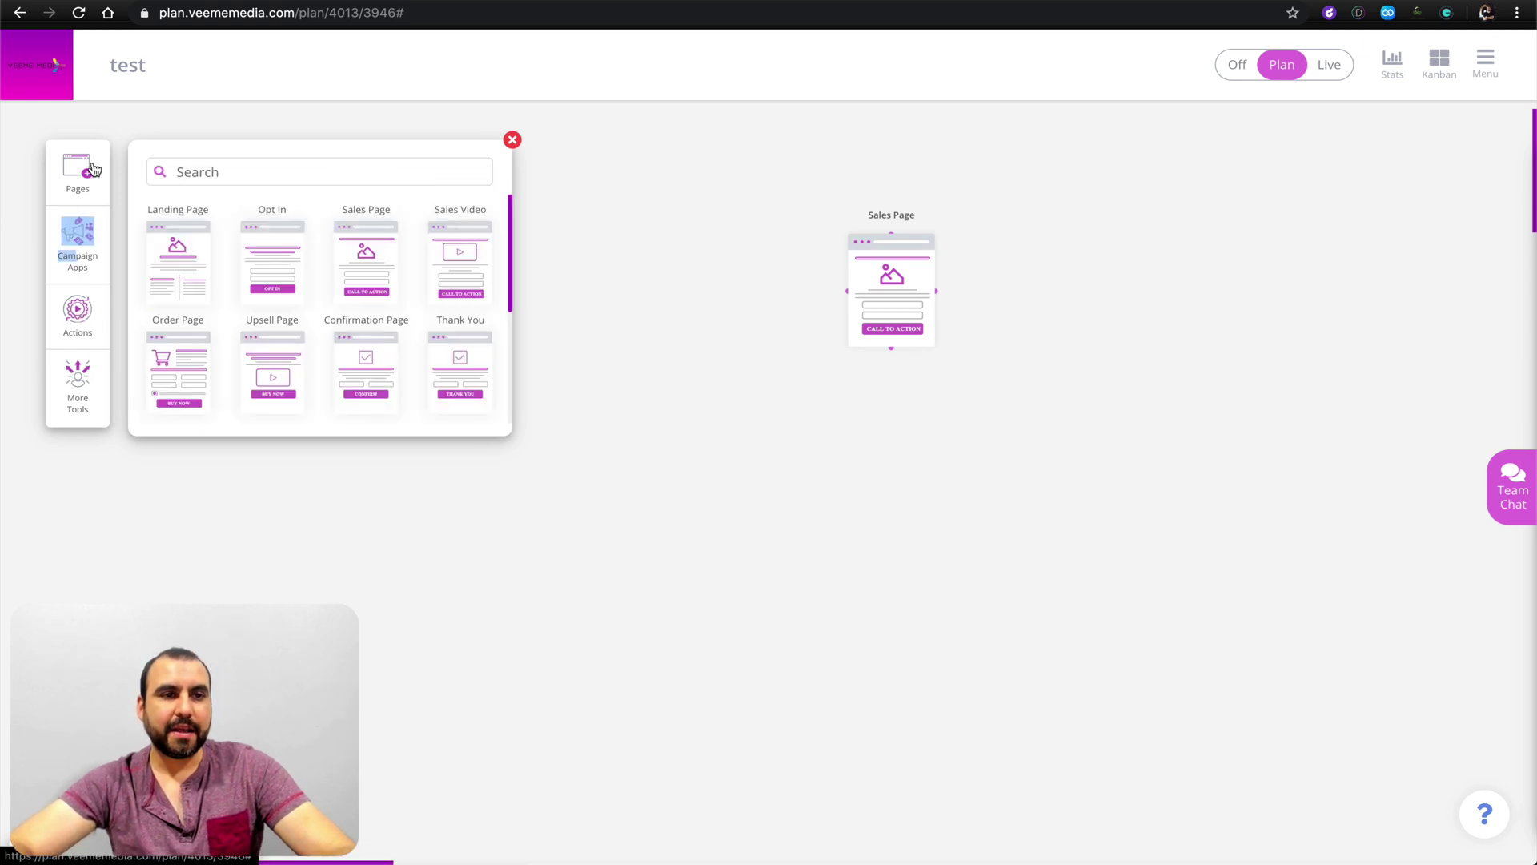
{"action": "left_click", "coordinate": [747, 518]}
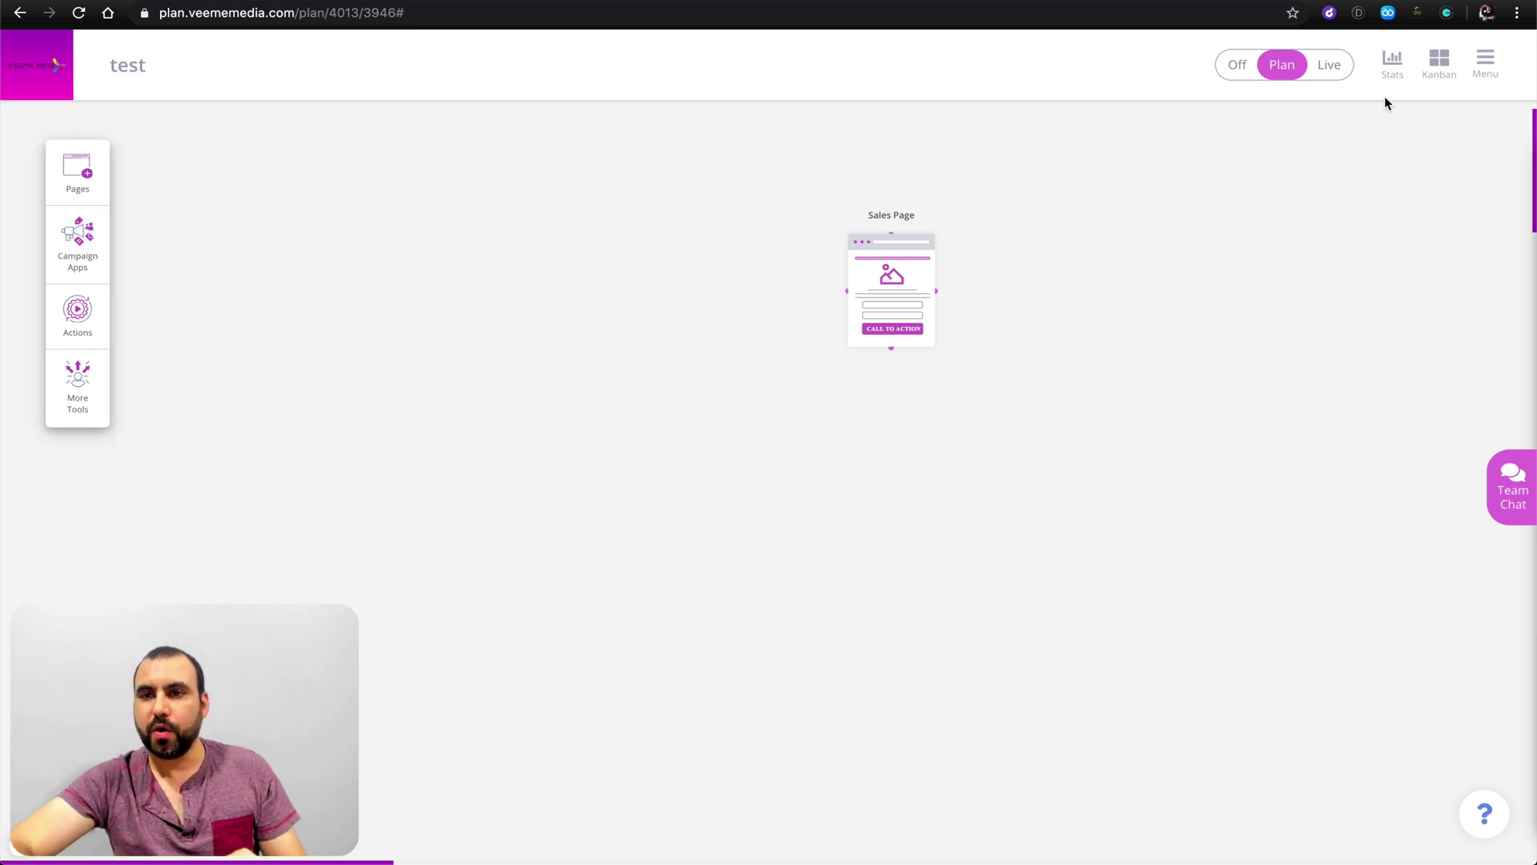
Step: View the test plan's Kanban board and open the team chat on it
{"action": "left_click", "coordinate": [1439, 63]}
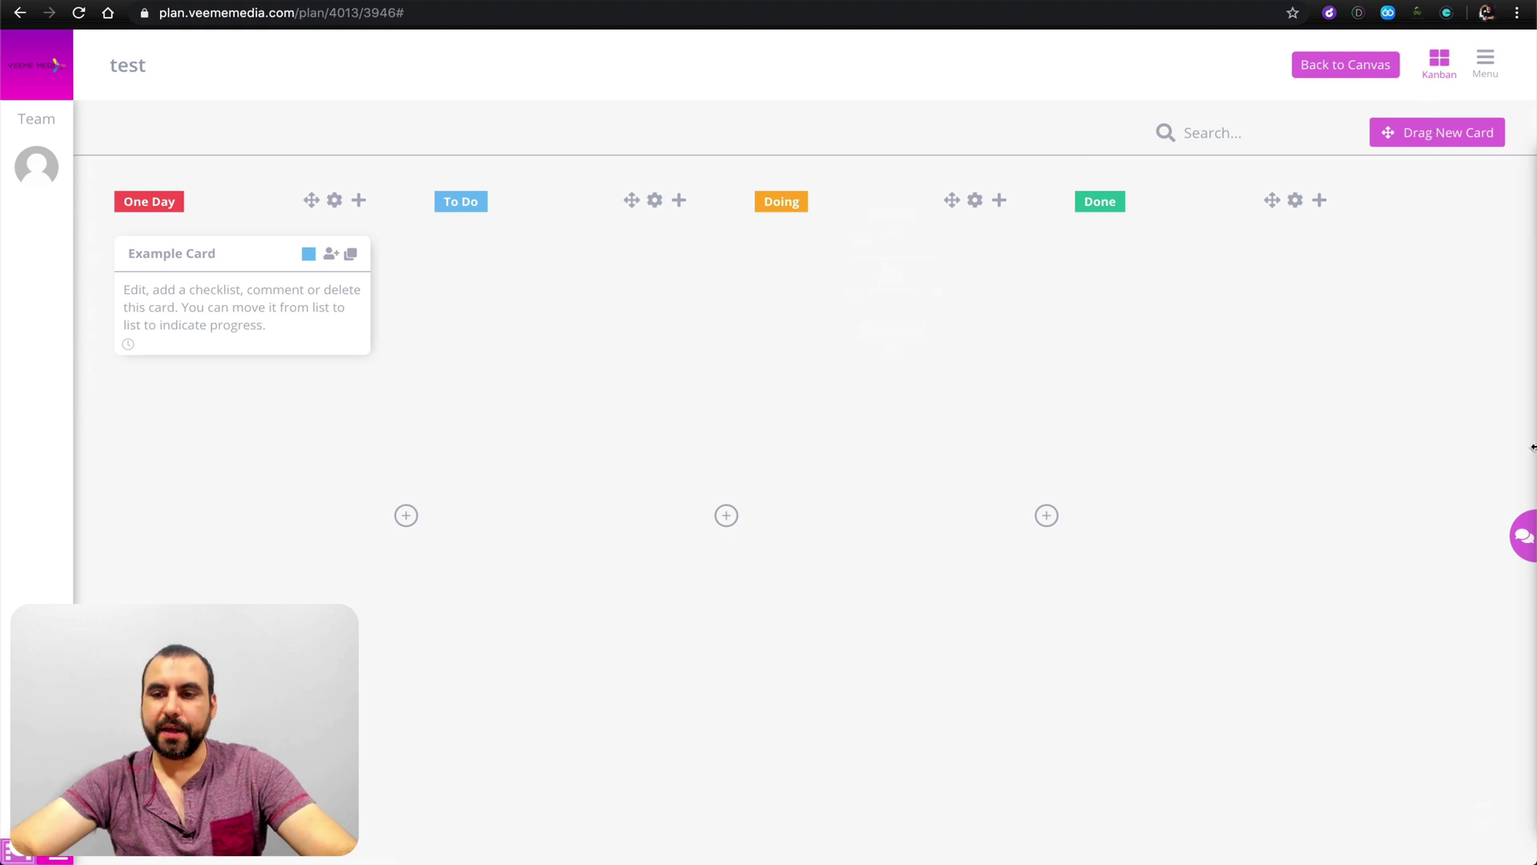
{"action": "left_click", "coordinate": [1526, 536]}
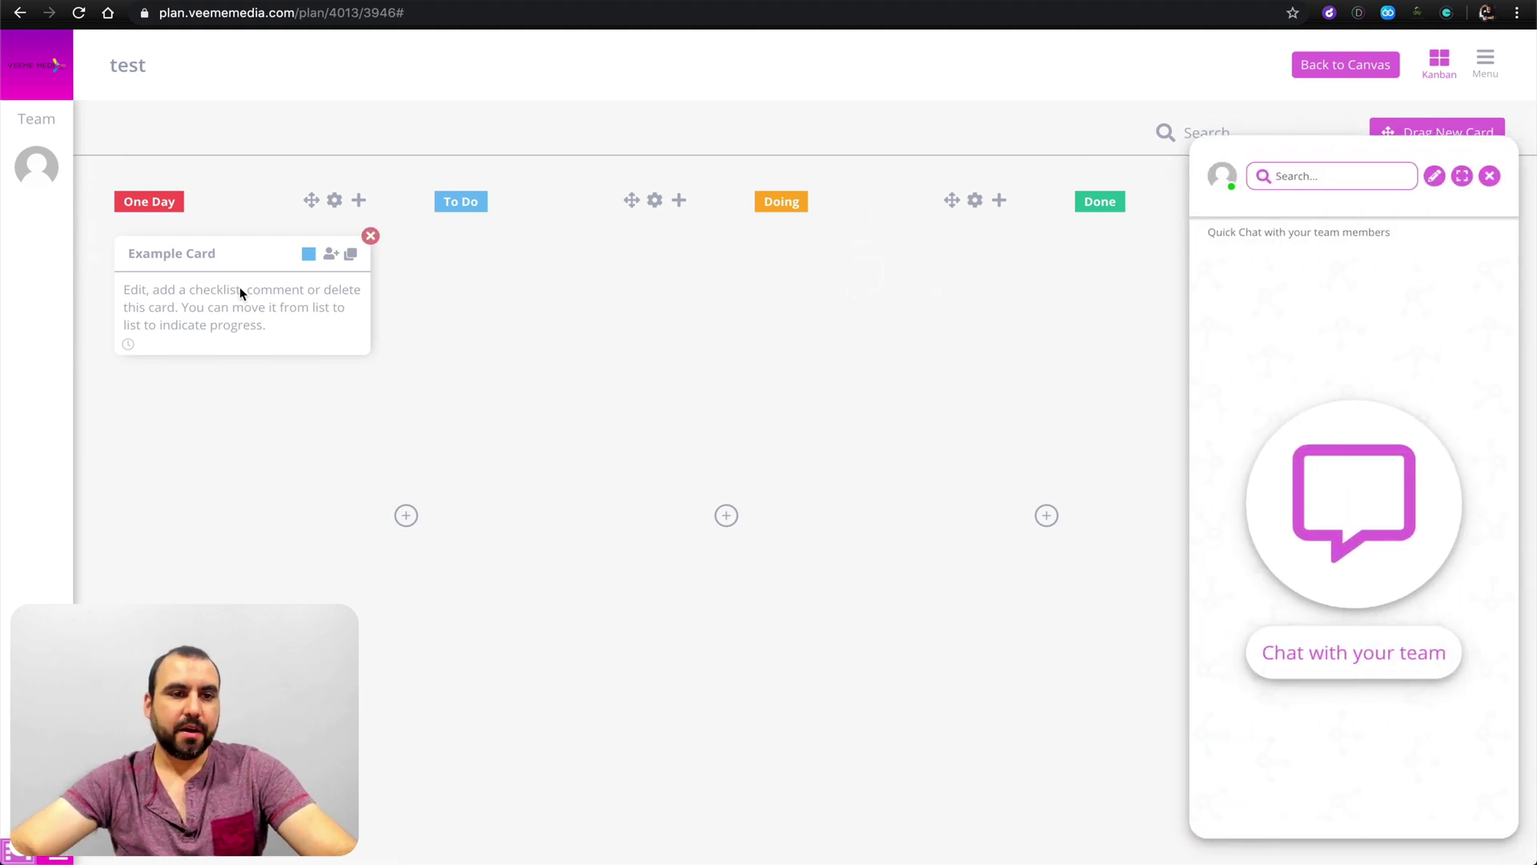
Step: Look at the Example Card's details and its assignee options, leaving the card unassigned
{"action": "left_click", "coordinate": [214, 261]}
{"action": "left_click", "coordinate": [330, 254]}
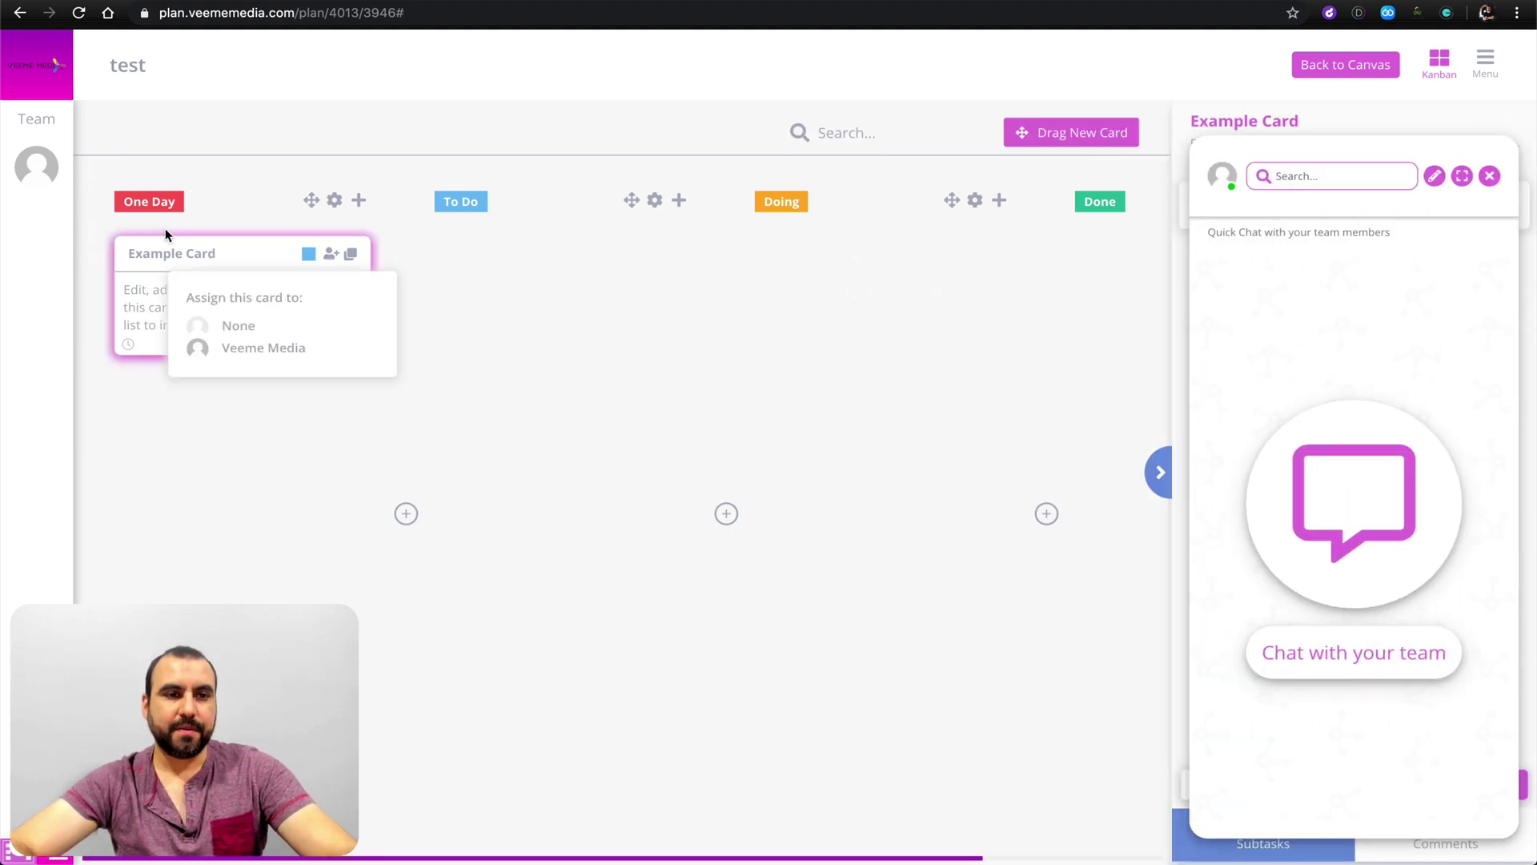
{"action": "left_click", "coordinate": [517, 431]}
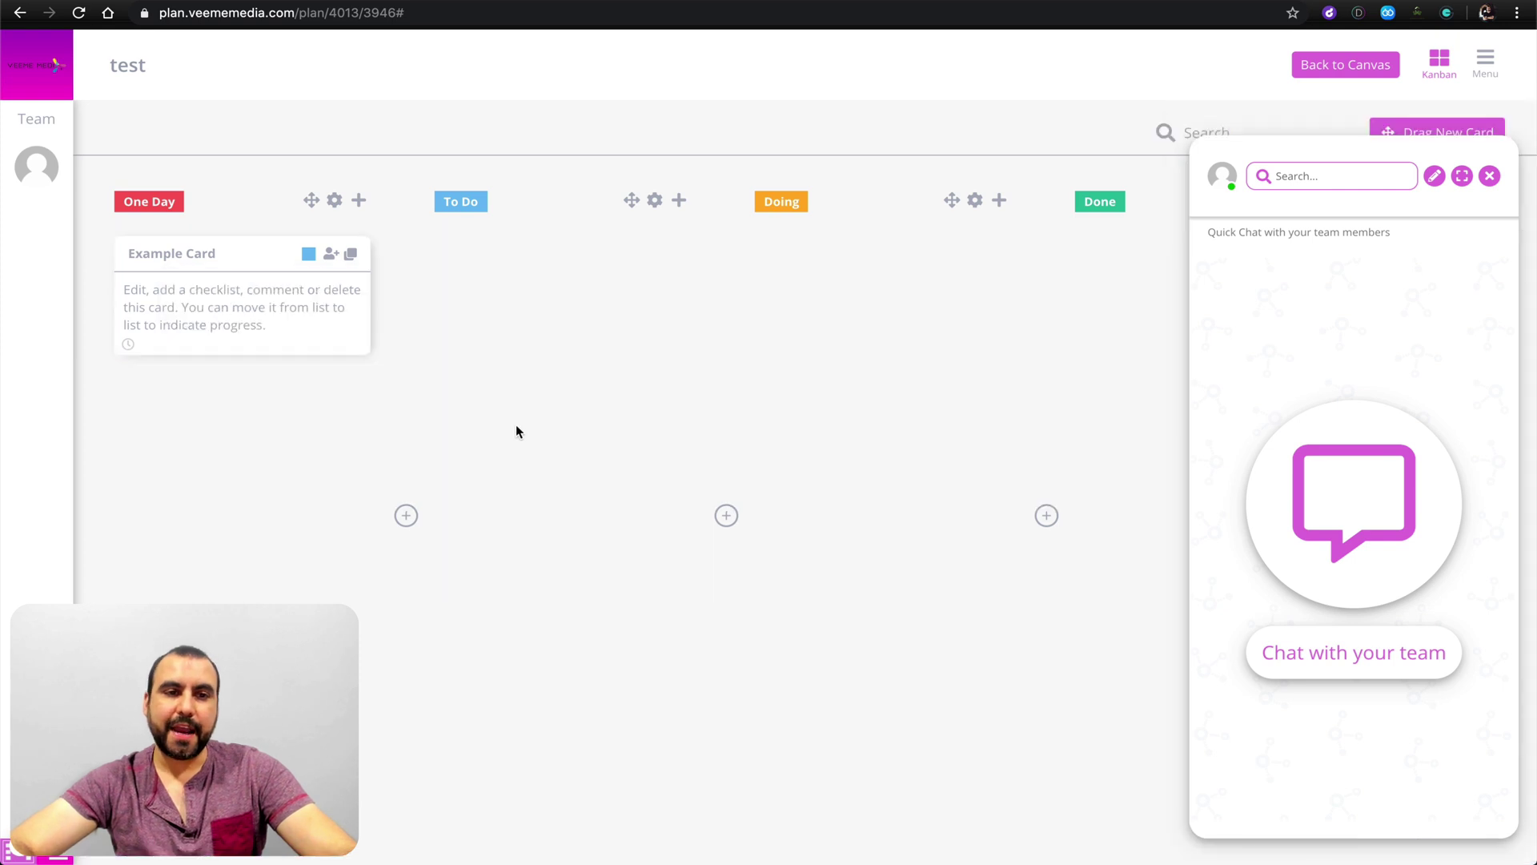
{"action": "left_click", "coordinate": [247, 272]}
{"action": "left_click", "coordinate": [674, 403]}
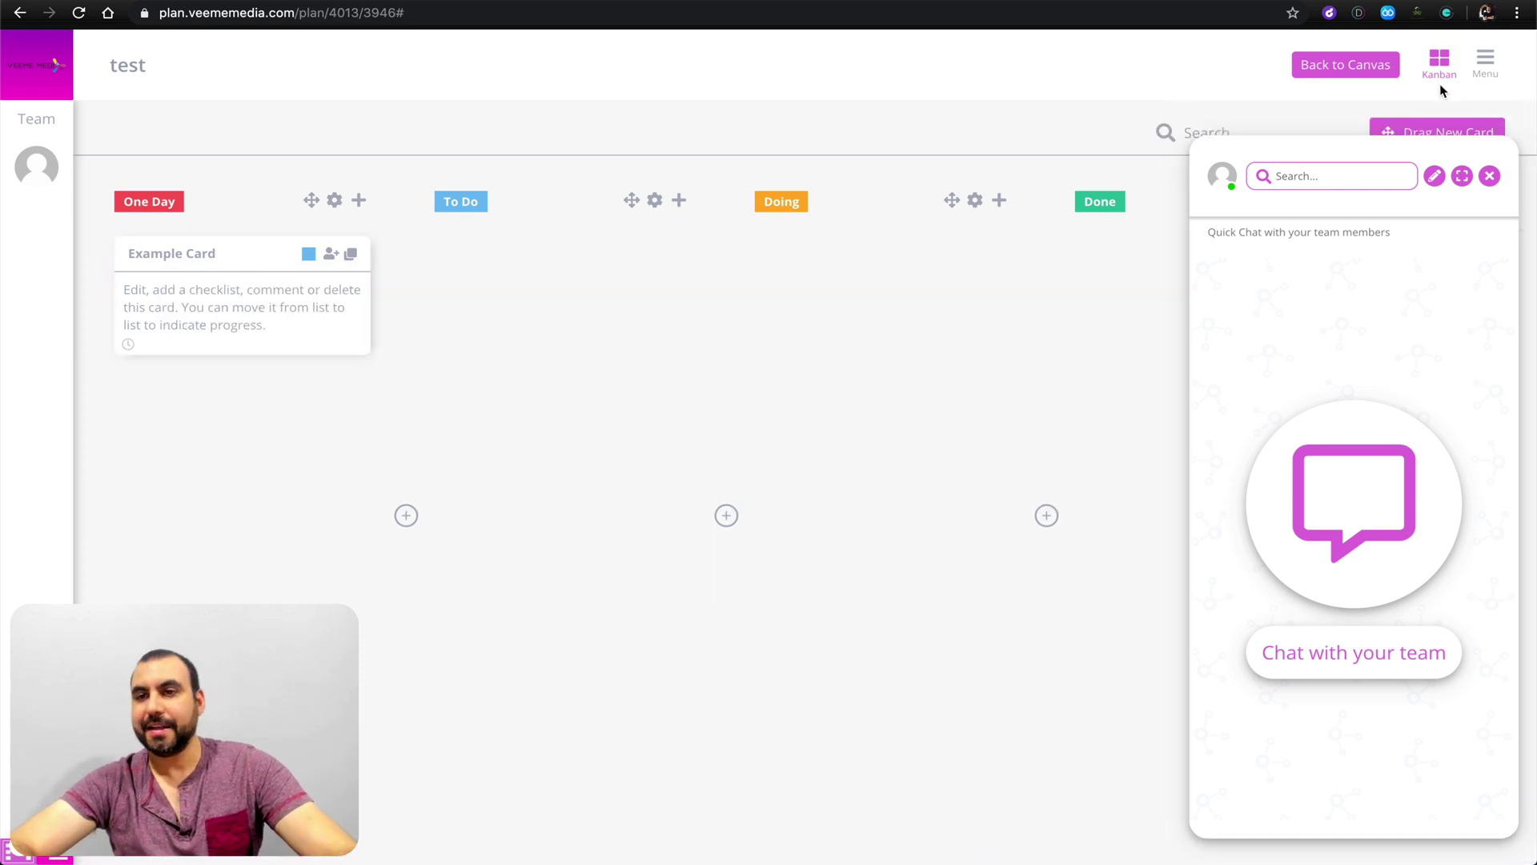